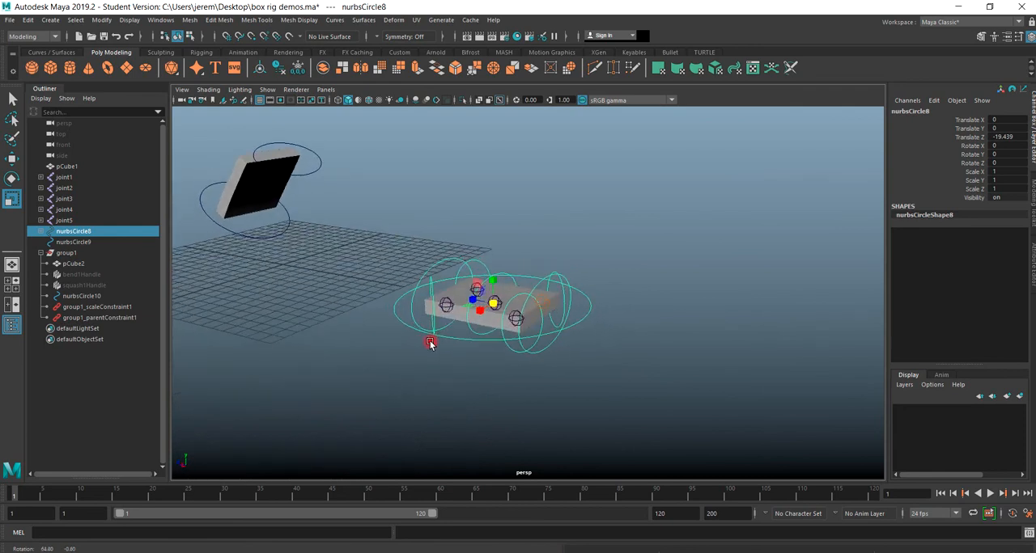
Inspect the joints inside the flat box by selecting the corner joints and the central one individually.
scroll(540, 380, up, 8)
alt+drag(535, 403, 374, 356)
click(405, 273)
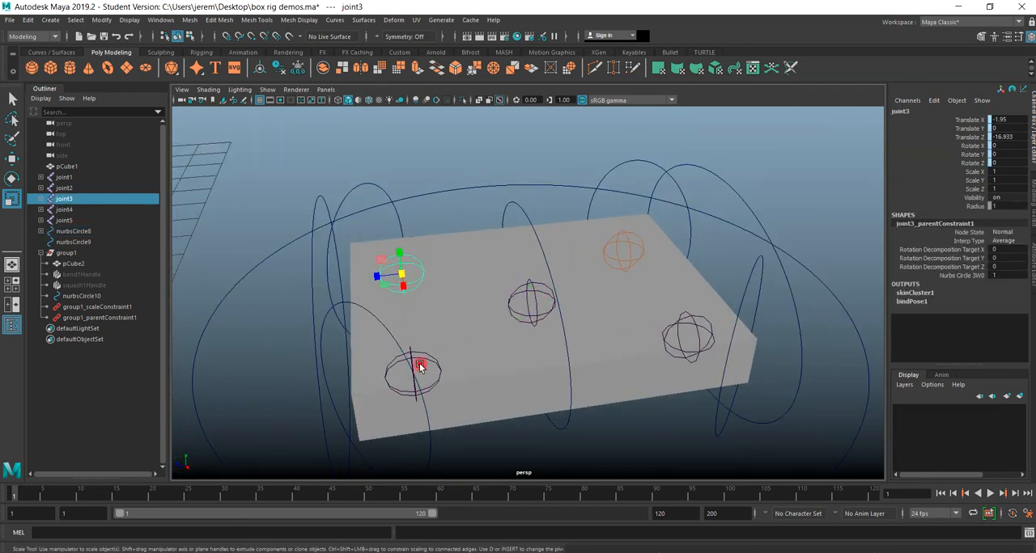
click(429, 360)
click(511, 308)
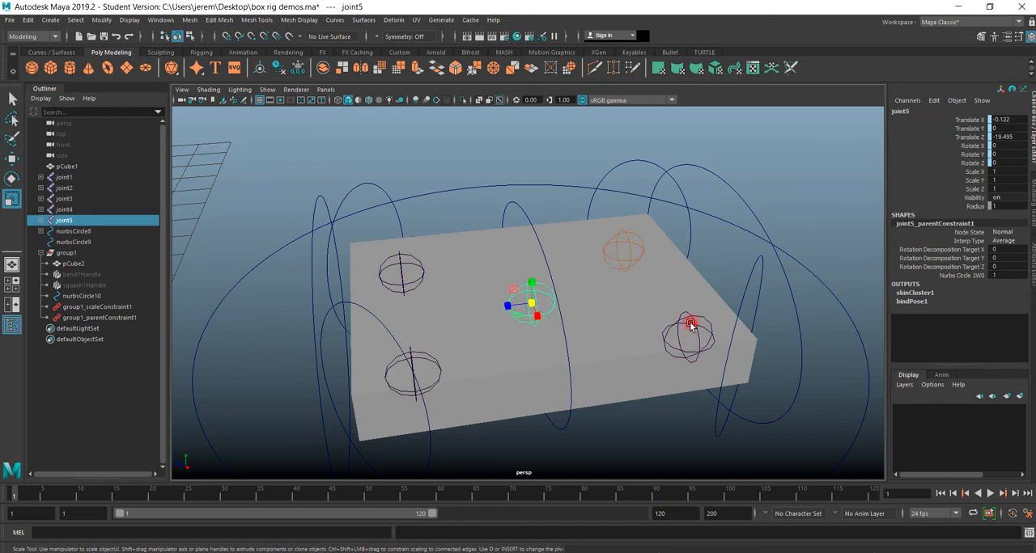
Try rotating the corner control circle nurbsCircle4 to test the box's deformation, and undo the rotation.
click(748, 280)
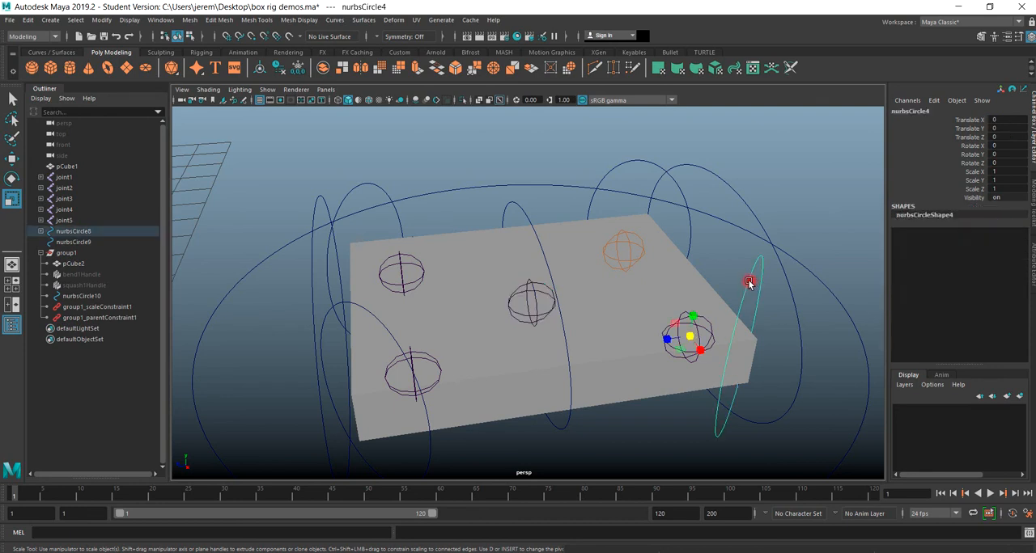
click(11, 178)
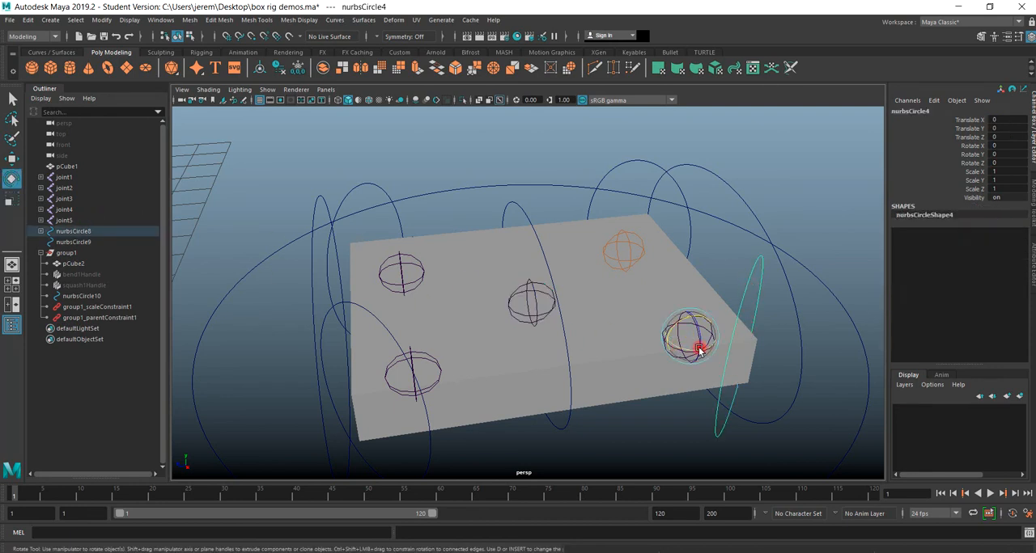
mouse_move(687, 324)
mouse_down()
mouse_move(661, 327)
mouse_move(710, 326)
mouse_move(674, 338)
mouse_up()
key(ctrl+z)
key(ctrl+z)
key(ctrl+z)
key(ctrl+z)
key(ctrl+z)
key(ctrl+z)
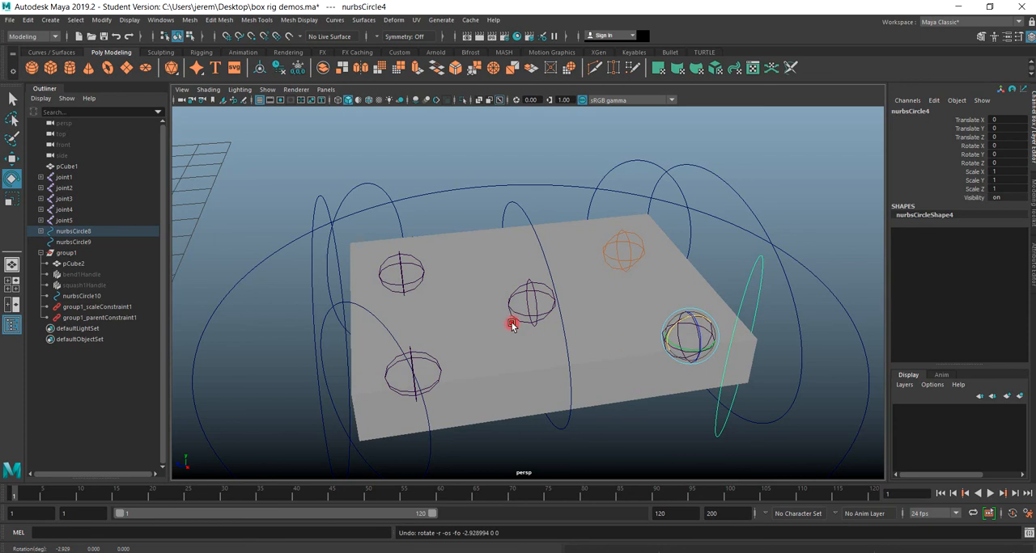
Open the Paint Skin Weights Tool settings for the flat box pCube1 and place the window clear of the mesh.
key(3)
click(624, 346)
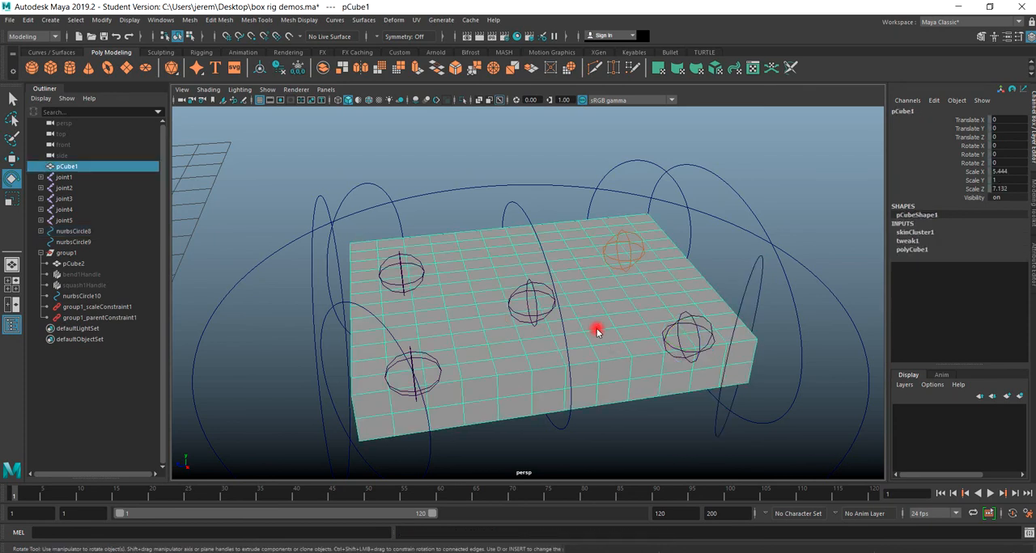
right_drag(595, 326, 597, 356)
mouse_move(596, 287)
right_down()
mouse_move(576, 302)
mouse_move(541, 275)
right_up()
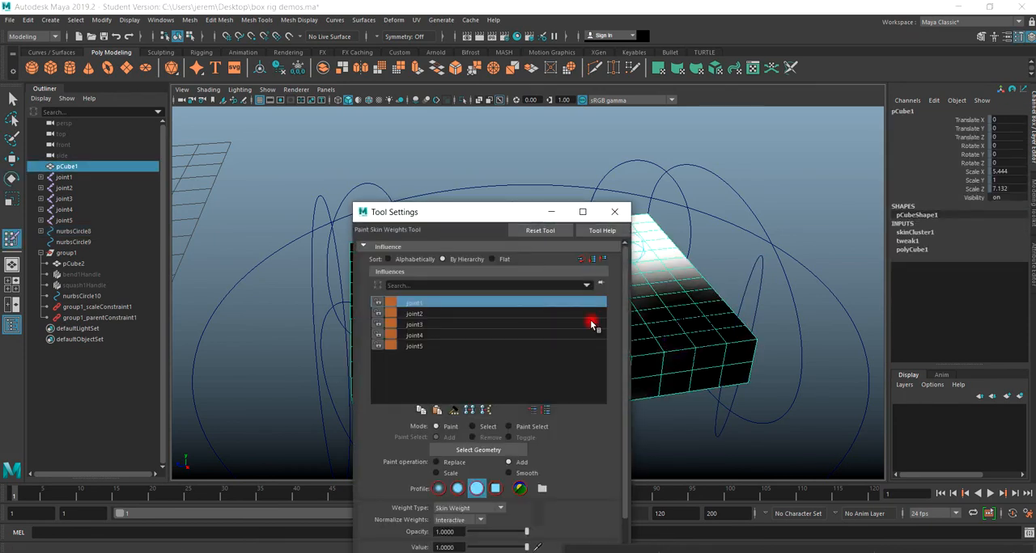
mouse_move(490, 221)
mouse_down()
mouse_move(770, 215)
mouse_move(154, 127)
mouse_up()
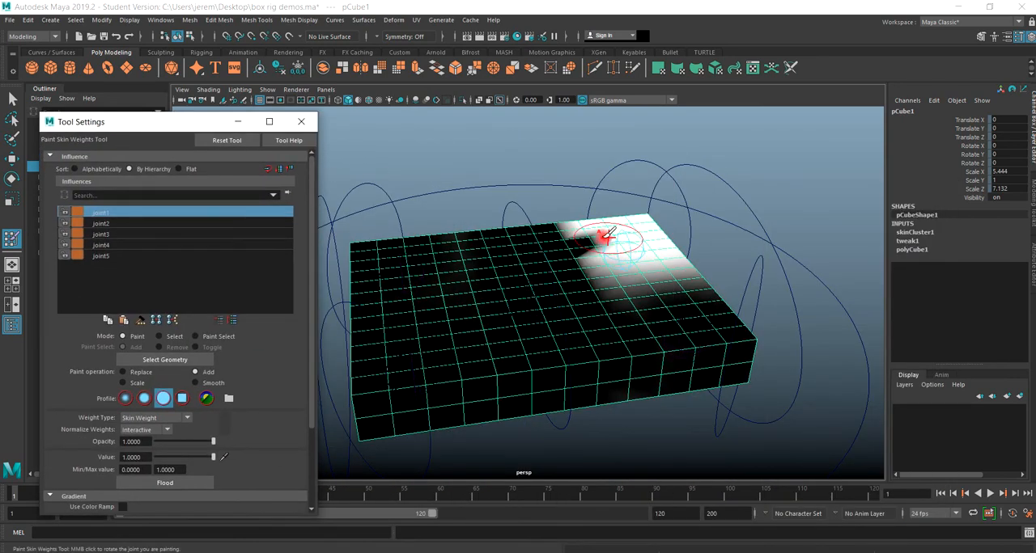
Examine the painted skin weight areas of joint1 to joint5 on the flat box, and close the tool settings.
click(98, 224)
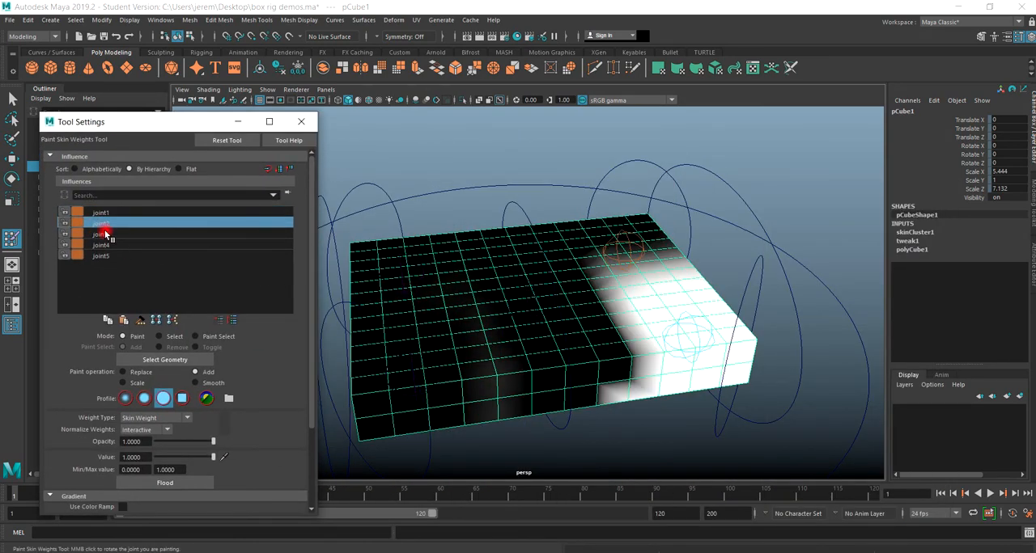
click(106, 235)
click(111, 245)
click(113, 257)
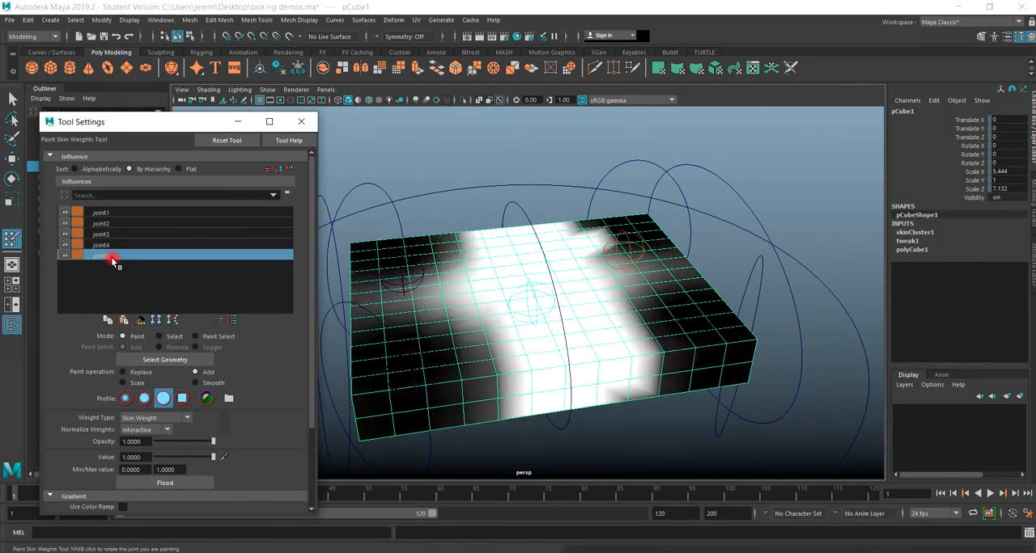
click(105, 245)
click(103, 235)
click(100, 224)
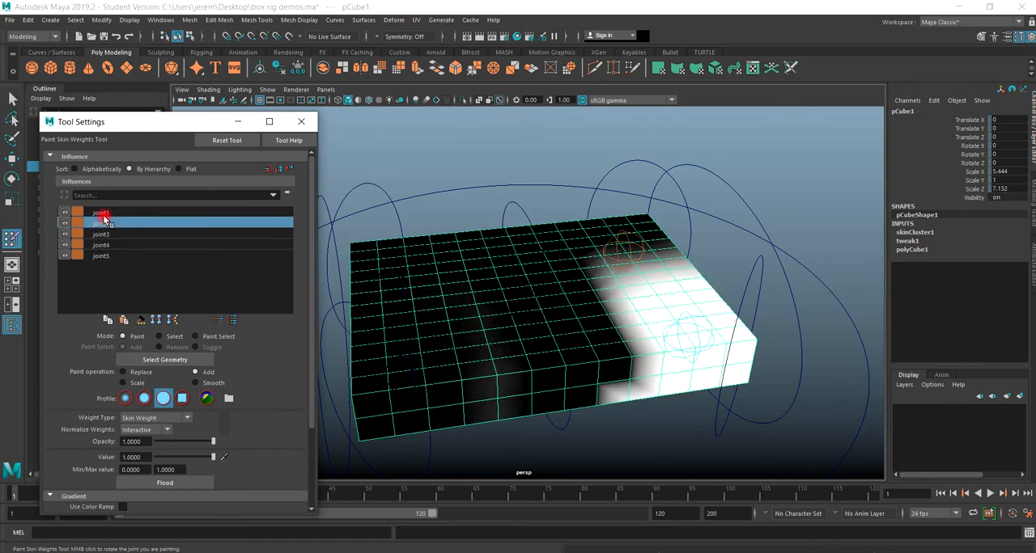
click(100, 213)
click(301, 122)
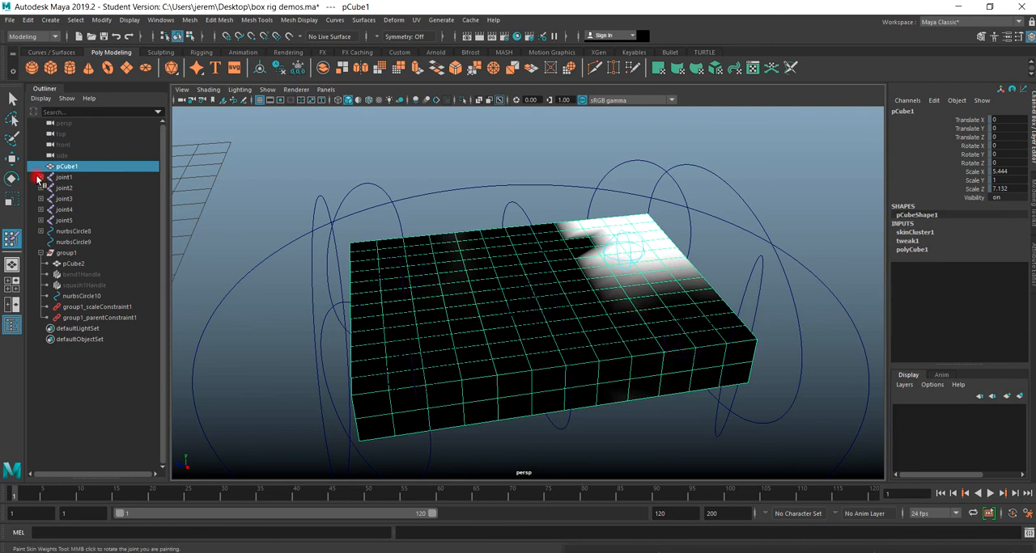
Try moving the middle control circle nurbsCircle1 upward to test the flat box's rig, and undo the move.
click(12, 159)
click(477, 188)
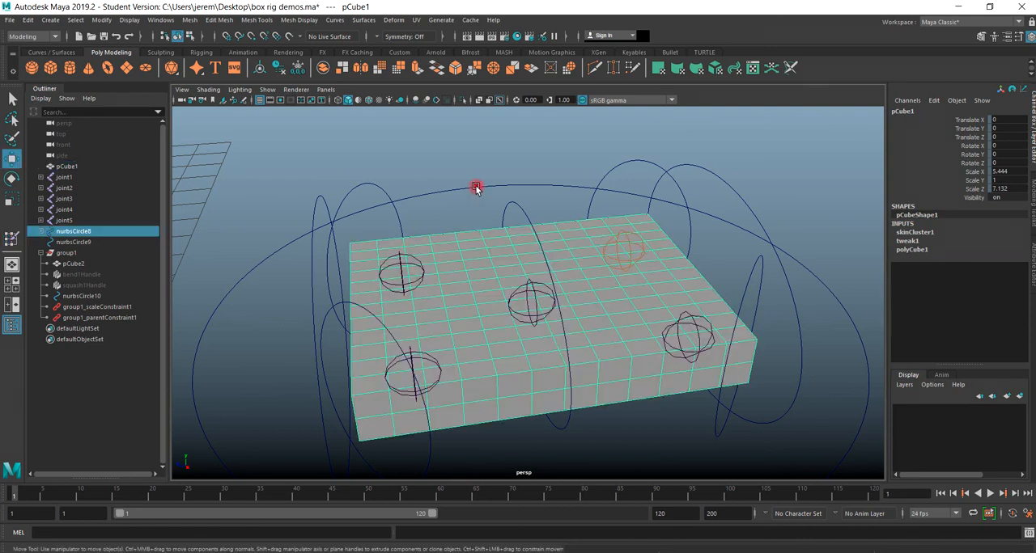
key(f)
scroll(615, 348, down, 3)
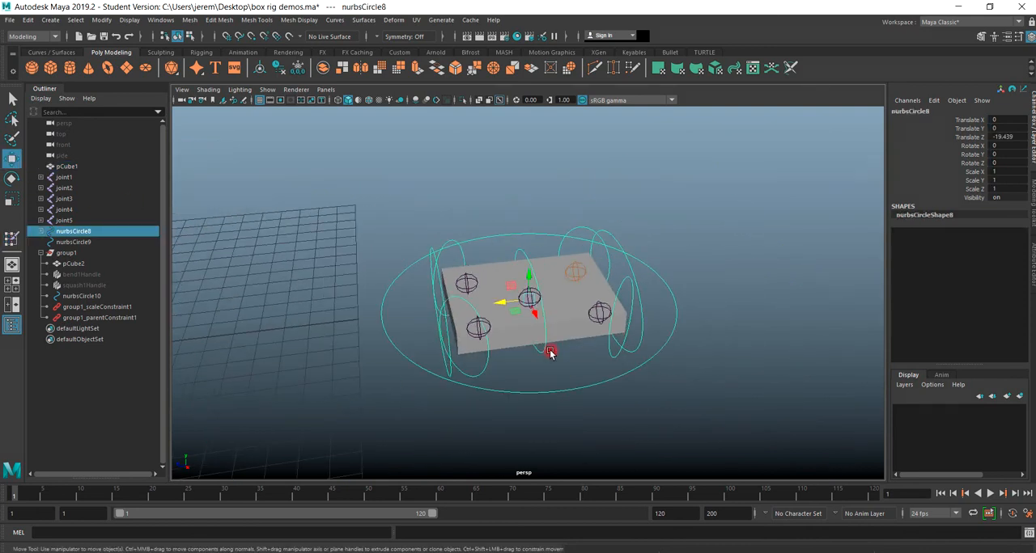
mouse_move(545, 356)
alt+mouse_down()
mouse_move(615, 309)
mouse_move(492, 356)
mouse_move(568, 348)
mouse_move(558, 353)
alt+mouse_up()
scroll(543, 374, up, 6)
alt+middle_drag(513, 370, 492, 367)
alt+drag(493, 368, 516, 271)
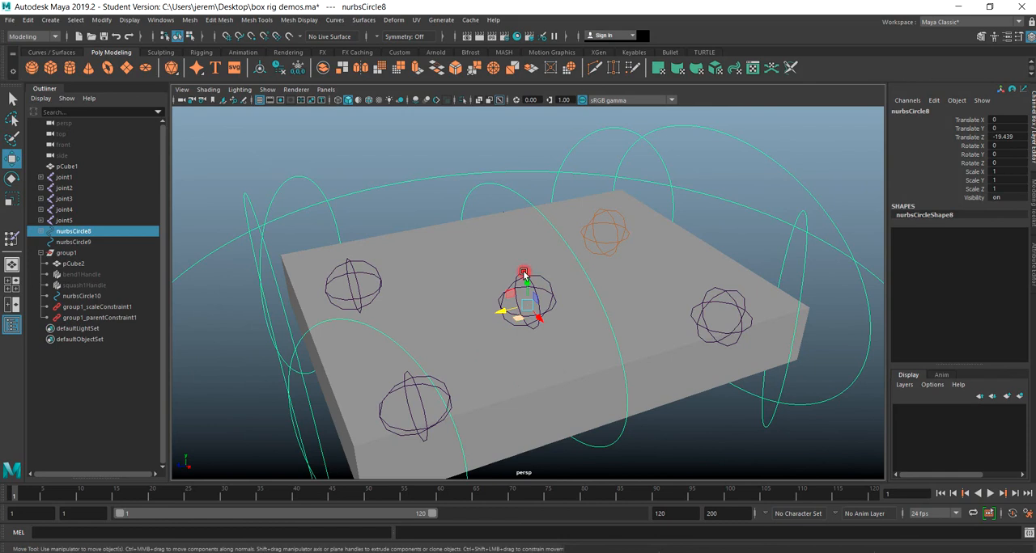
click(539, 202)
scroll(513, 342, down, 4)
key(ctrl+z)
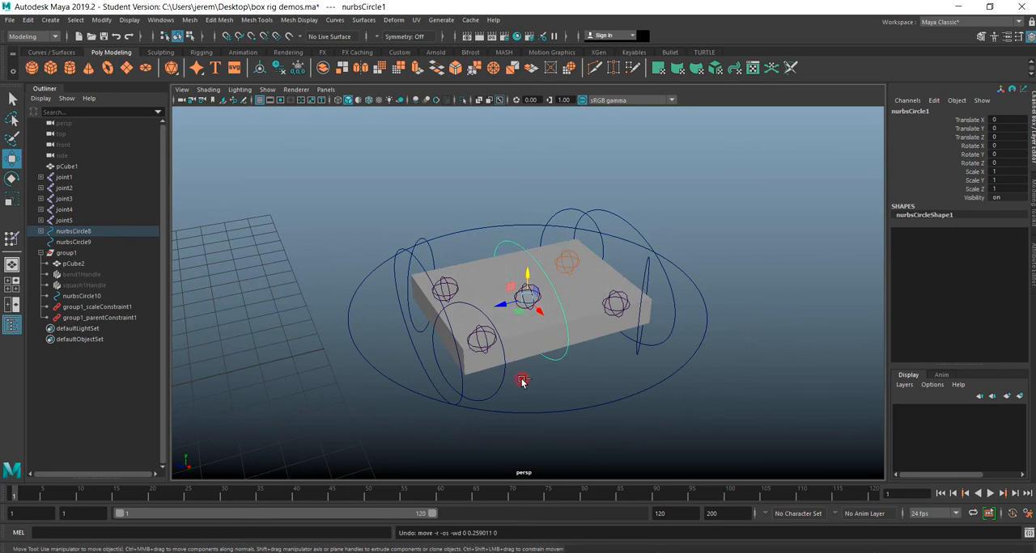
Try selecting the flat box rig as a whole and moving it, and undo the move.
scroll(526, 379, down, 2)
scroll(450, 361, down, 3)
drag(645, 223, 340, 362)
drag(507, 301, 659, 296)
key(ctrl+z)
Move the tilted box's base control circle nurbsCircle9 up off the grid to about 20.5 in Translate Y.
click(466, 307)
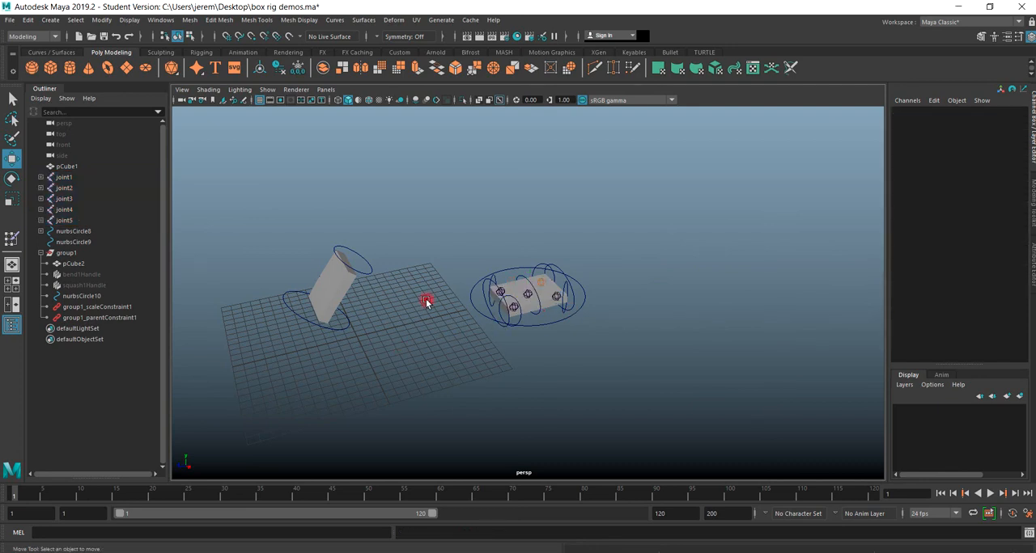
click(295, 313)
drag(323, 301, 492, 158)
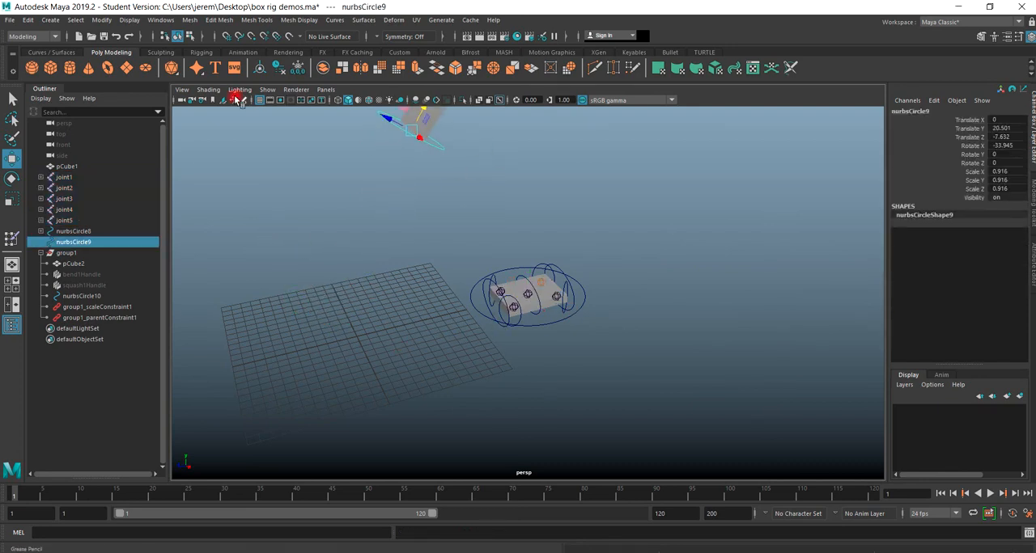
Create a polygon cube at the origin and stretch it into a flat slab, scaled about 9.64 in X and 8.4 in Z.
click(50, 68)
scroll(334, 378, up, 2)
alt+middle_drag(428, 350, 683, 302)
scroll(488, 366, up, 4)
click(11, 199)
drag(474, 361, 323, 408)
drag(534, 363, 608, 431)
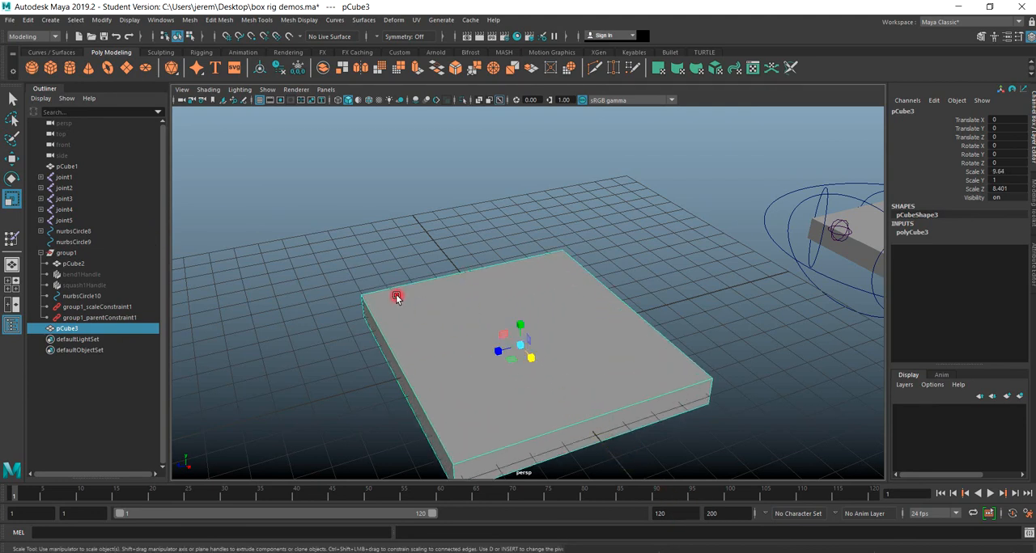
Set up joint placement in the top view with the Rigging menu set, the Create Joints tool and X-Ray shading.
key(space)
key(space)
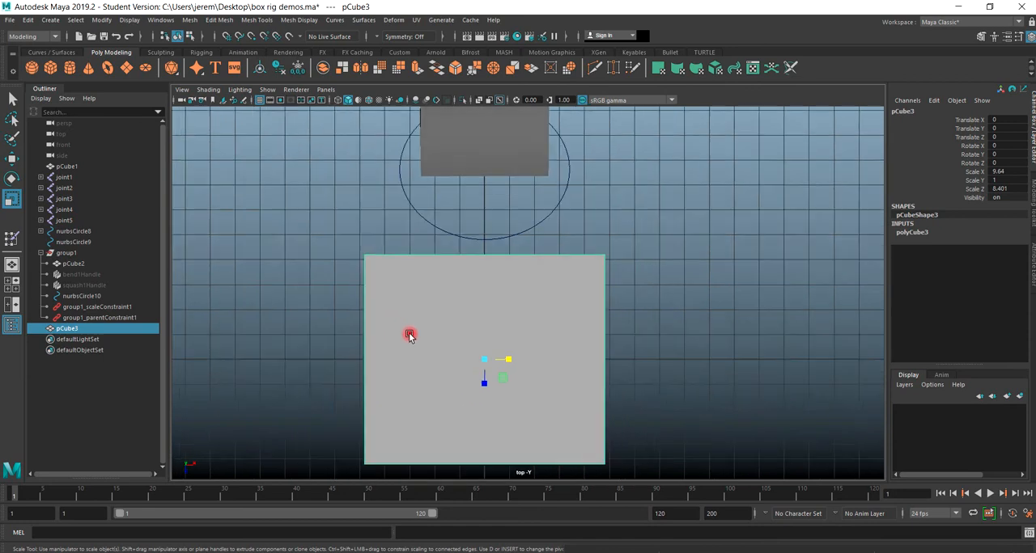
click(32, 36)
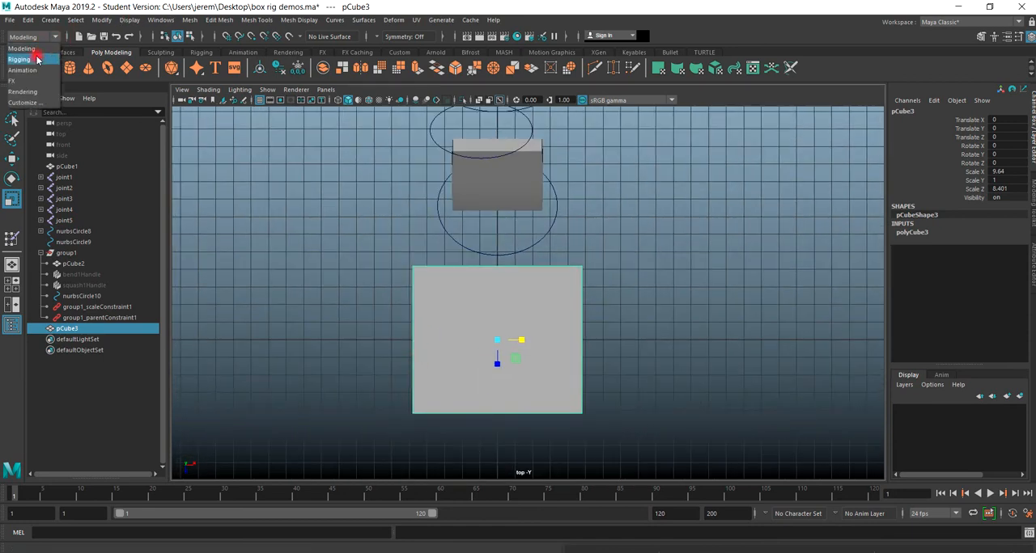
click(35, 60)
click(194, 20)
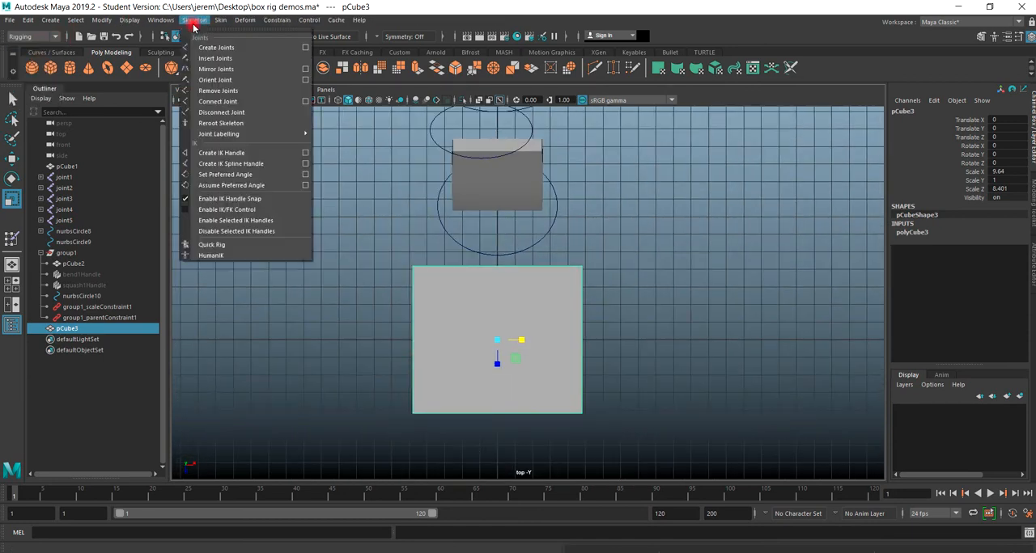
click(254, 49)
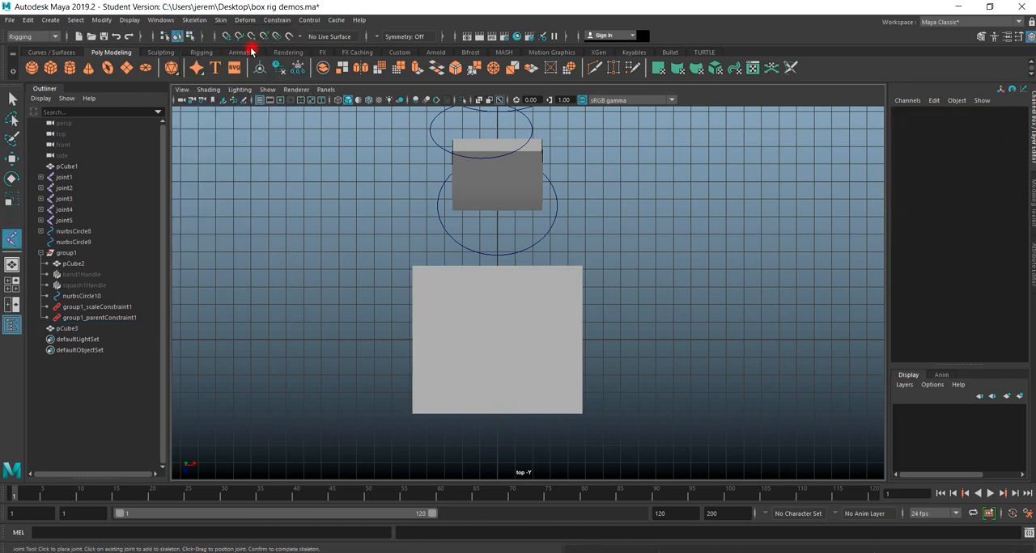
click(207, 90)
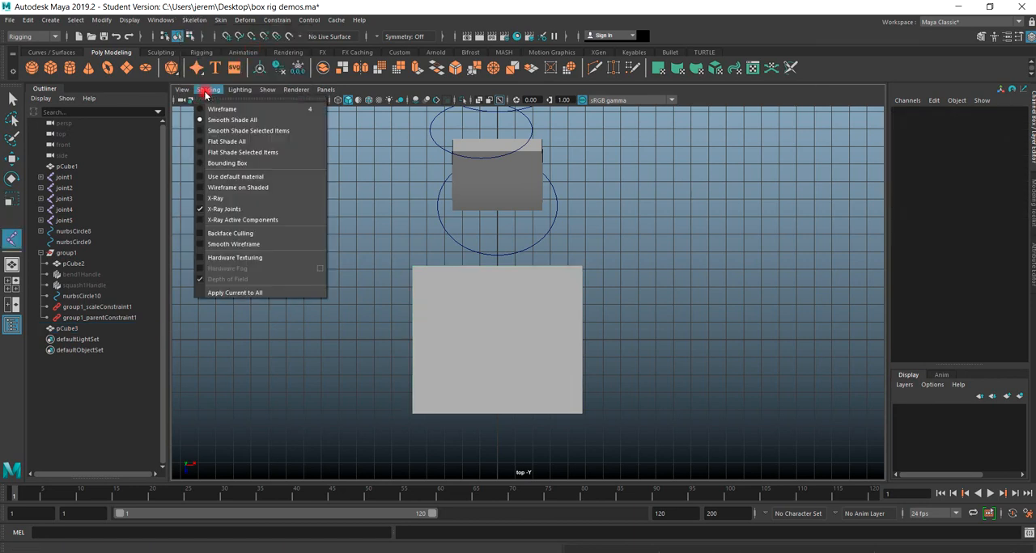
click(212, 199)
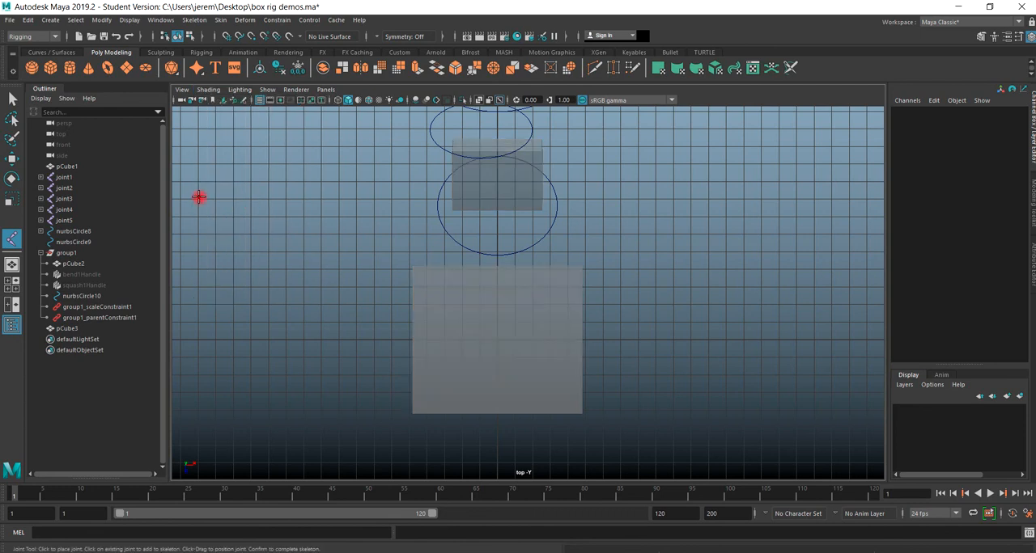
Try placing a joint near the new slab's back-left corner with the current joint settings, and undo it.
click(429, 286)
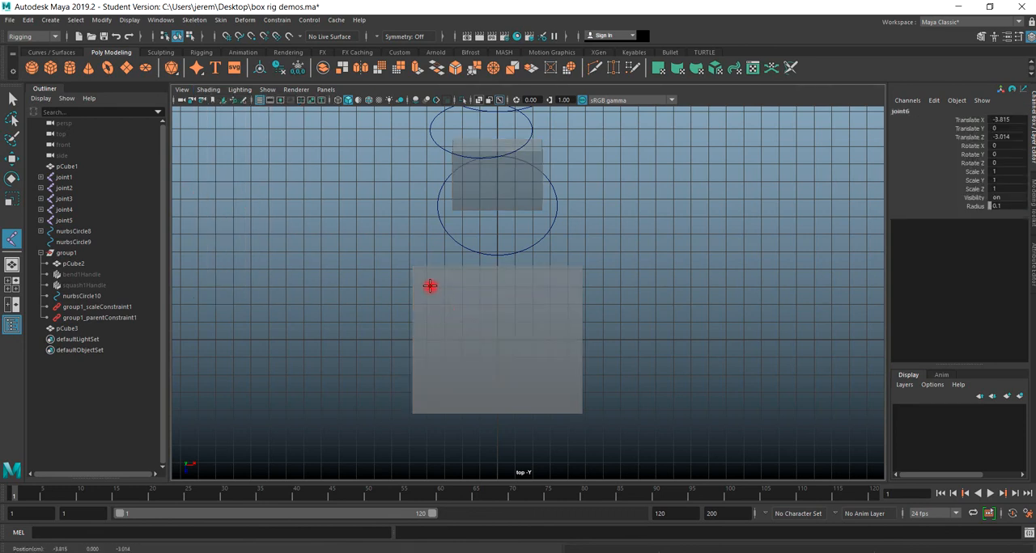
key(Return)
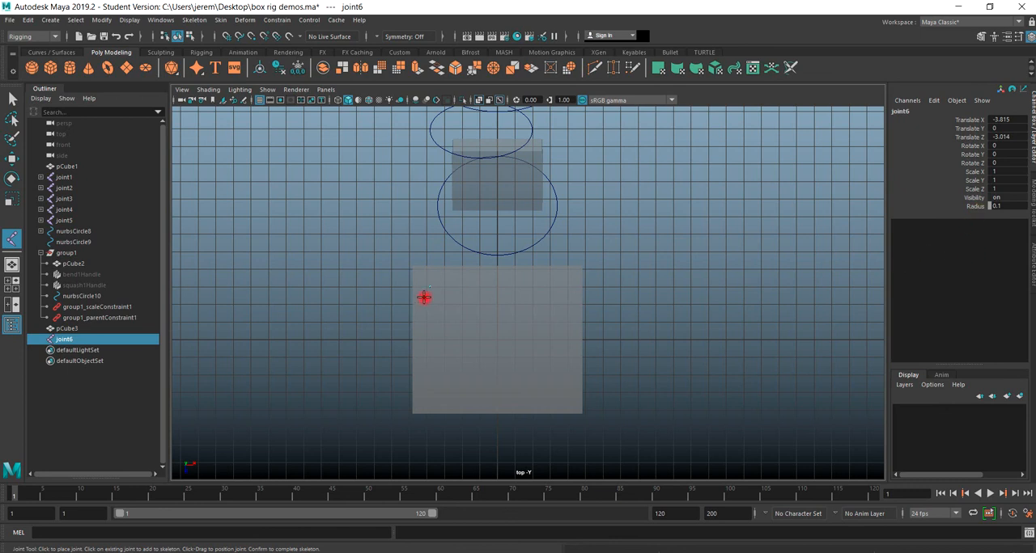
key(ctrl+z)
Set the Joint Tool's short bone radius to 2 and move its settings window off the slab.
click(195, 20)
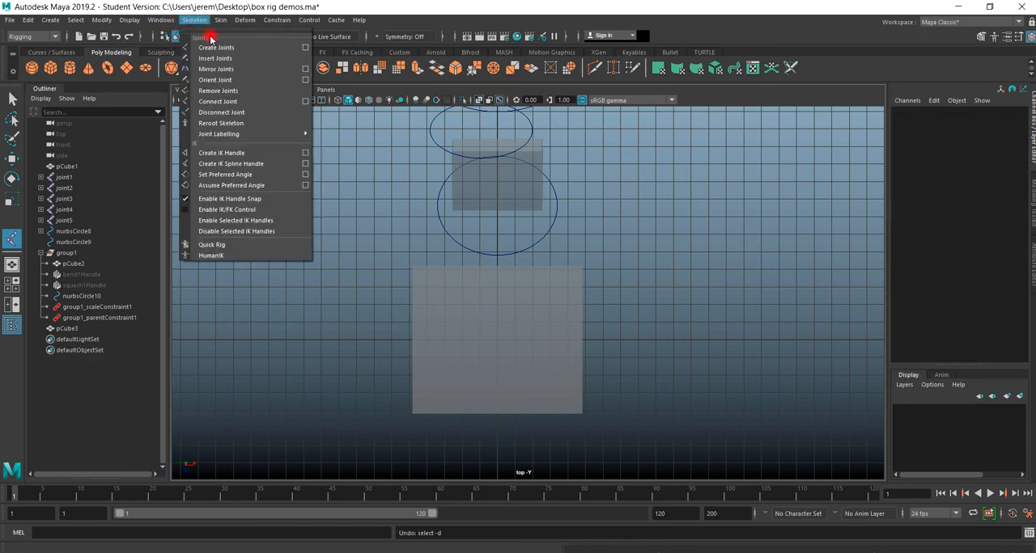
click(296, 47)
drag(1035, 171, 292, 132)
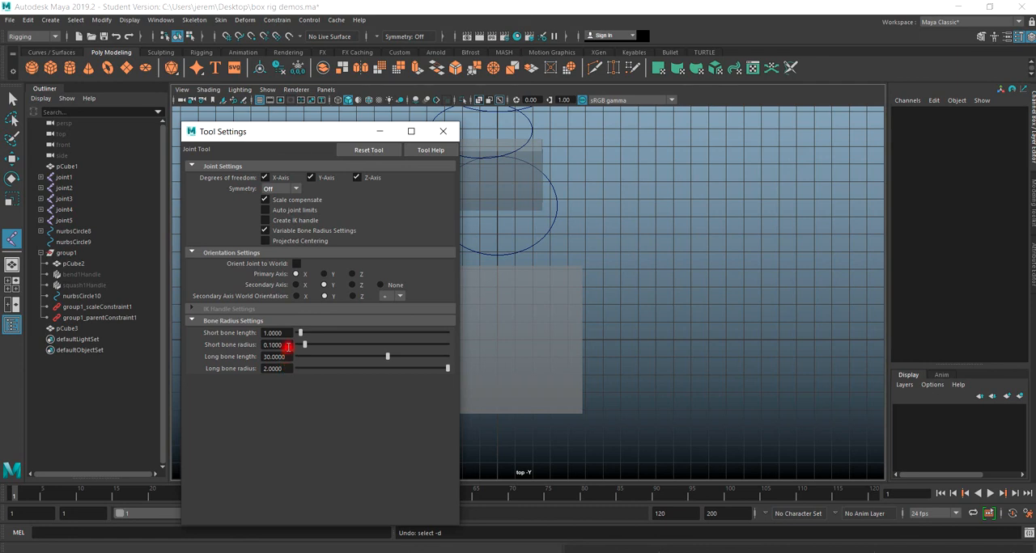
drag(280, 349, 240, 354)
drag(270, 137, 801, 146)
Place two separate, unconnected joints on the new slab, one near each of its back corners.
click(436, 285)
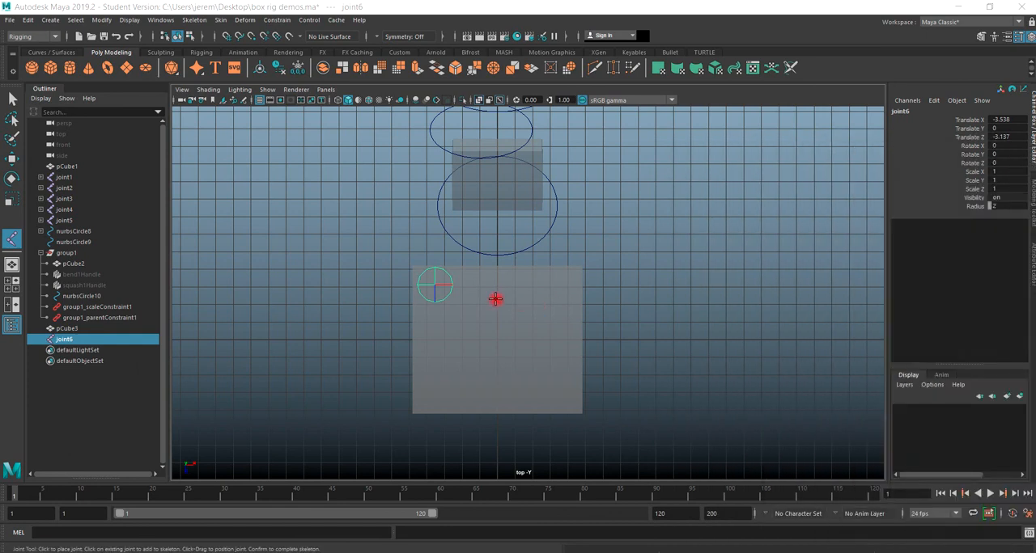
key(r)
alt+drag(535, 327, 543, 315)
click(191, 21)
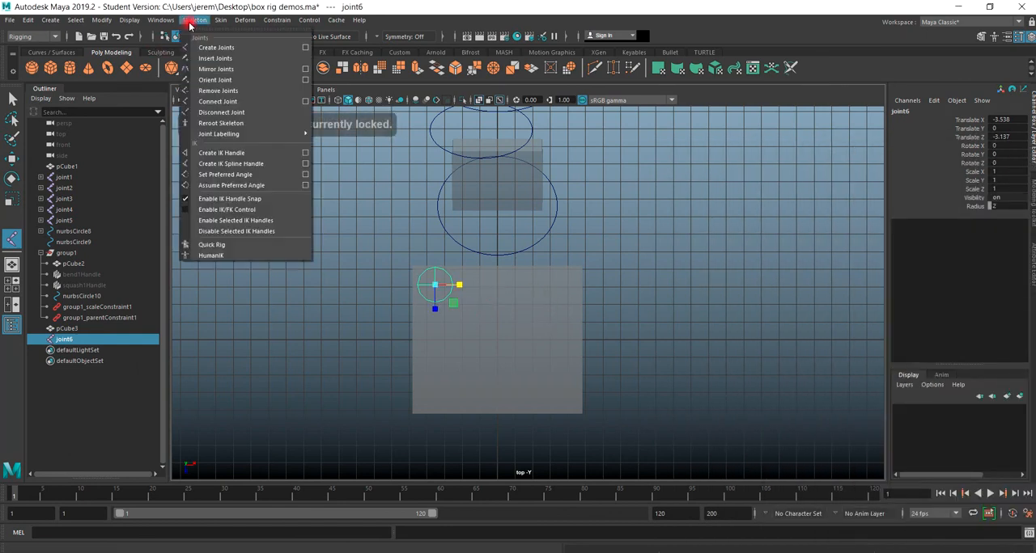
click(209, 46)
click(558, 286)
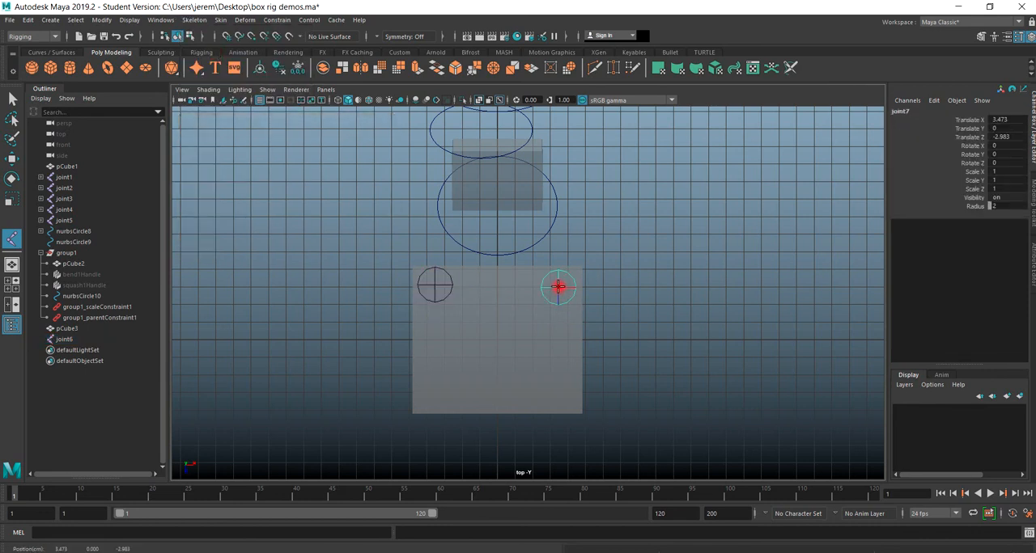
key(r)
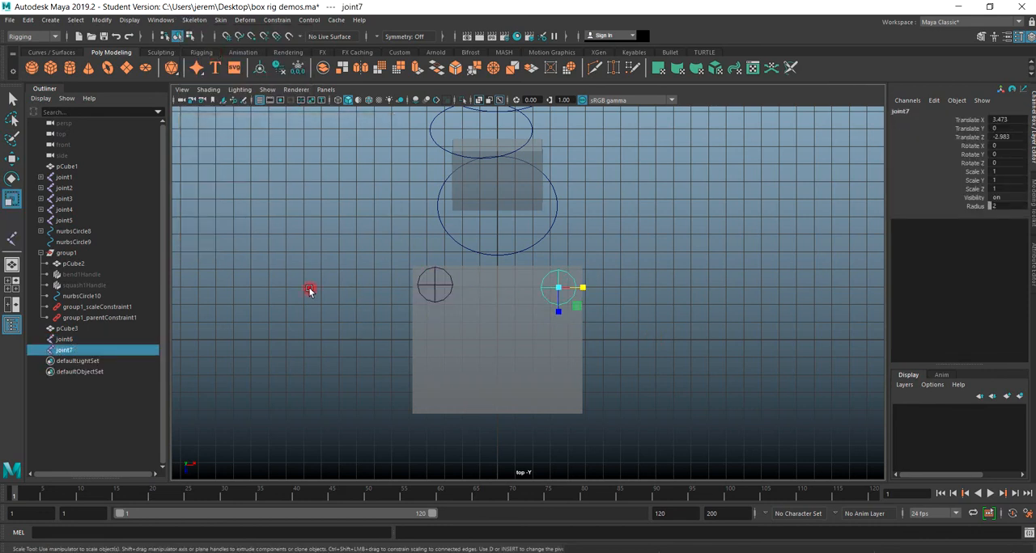
Place two more separate joints on the new slab, one near each of its front corners.
click(195, 19)
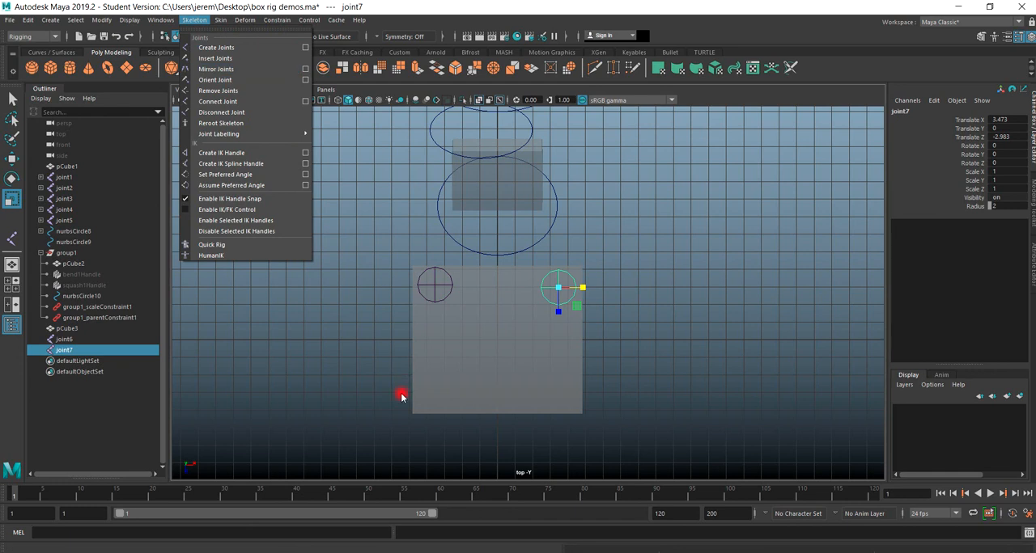
click(209, 47)
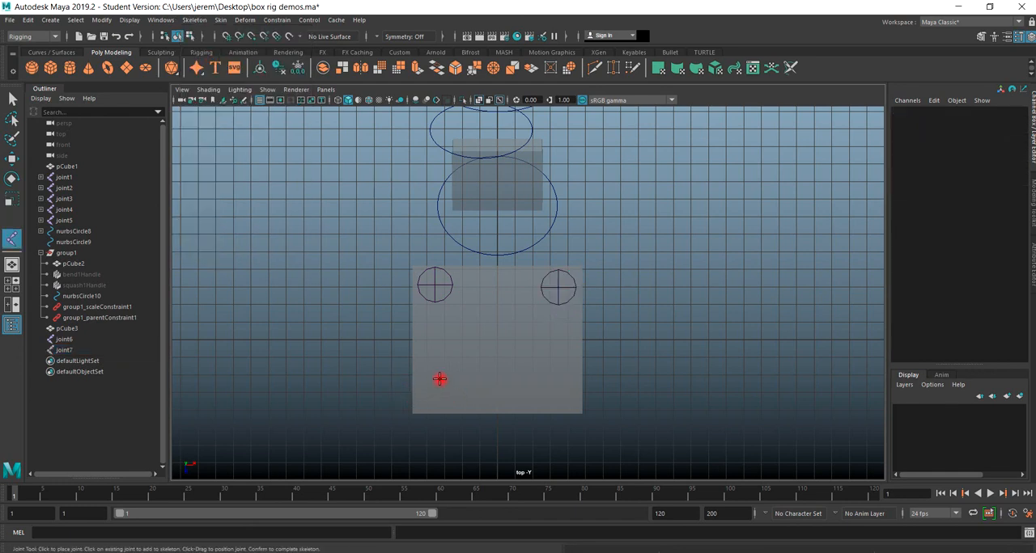
click(439, 380)
key(r)
click(194, 19)
click(208, 47)
click(550, 379)
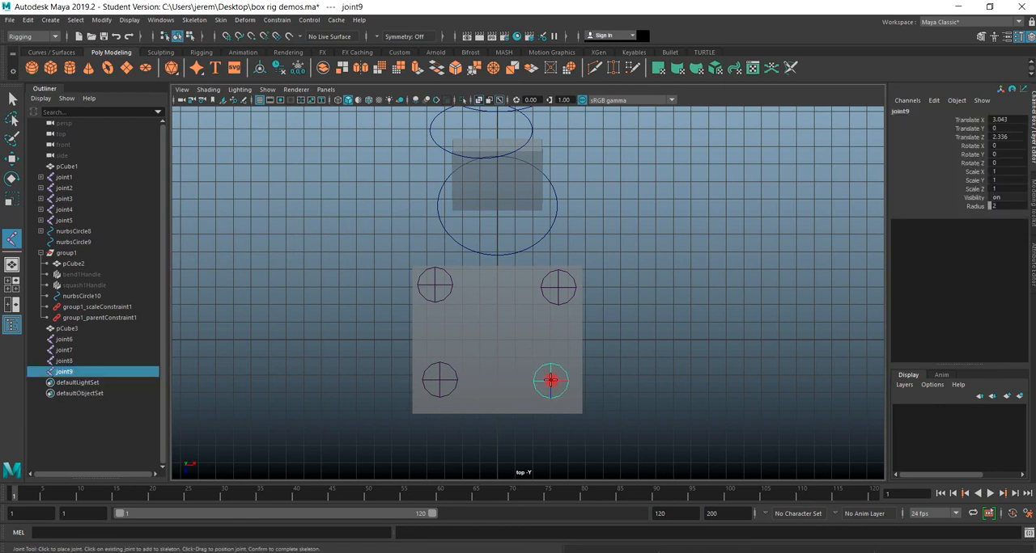
Finish placing joints and examine the four corner joints on the slab in the perspective view.
key(r)
click(622, 372)
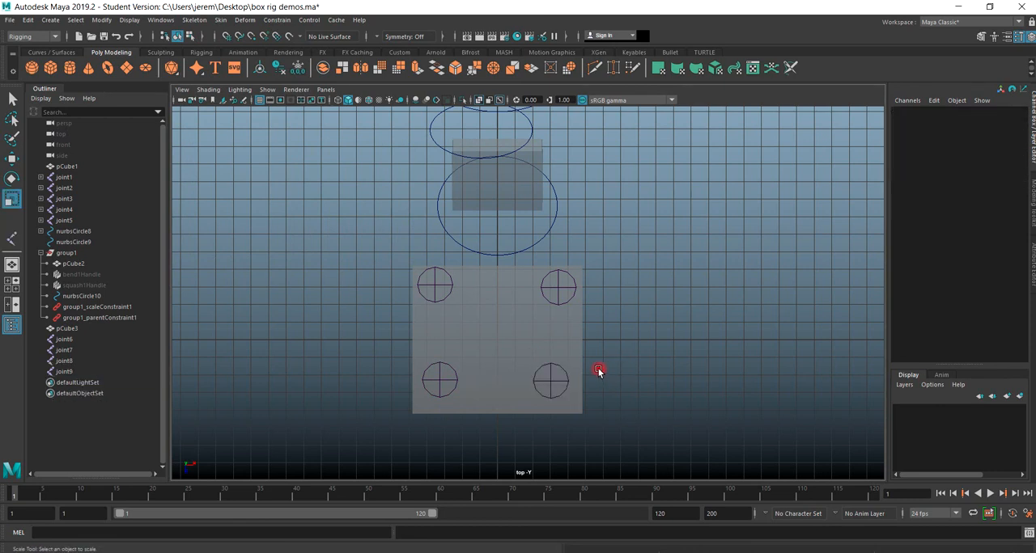
key(space)
key(space)
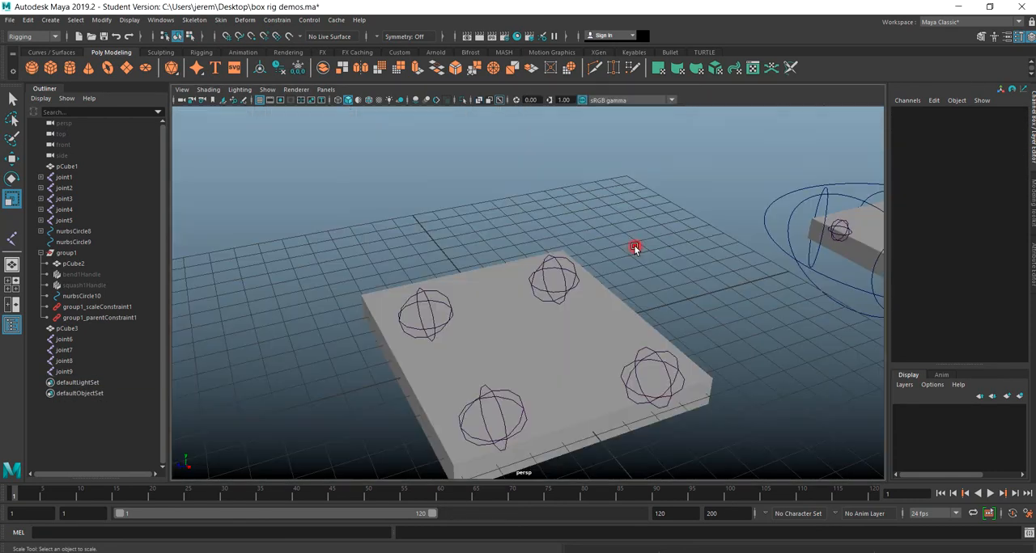
alt+drag(527, 361, 495, 373)
scroll(532, 303, up, 5)
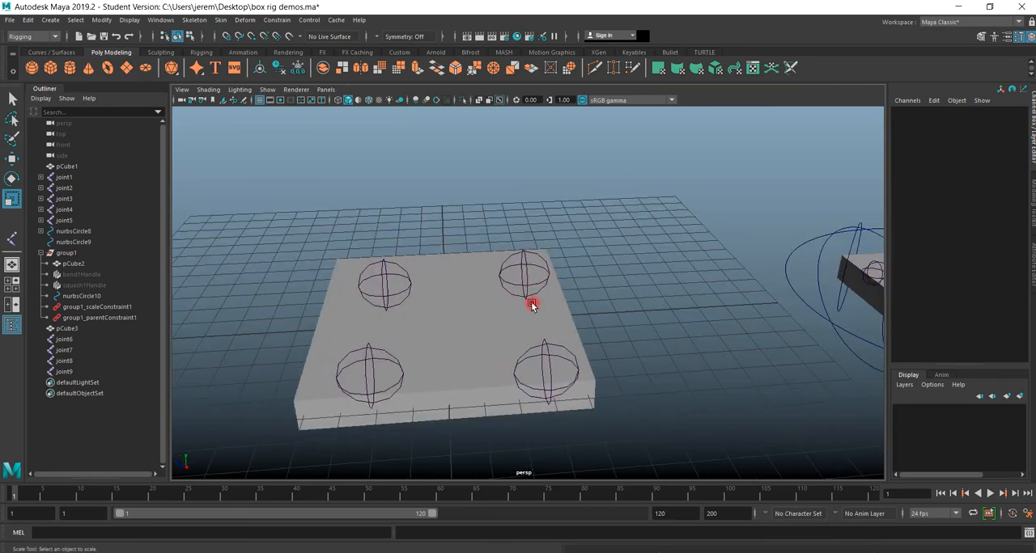
alt+drag(530, 286, 472, 272)
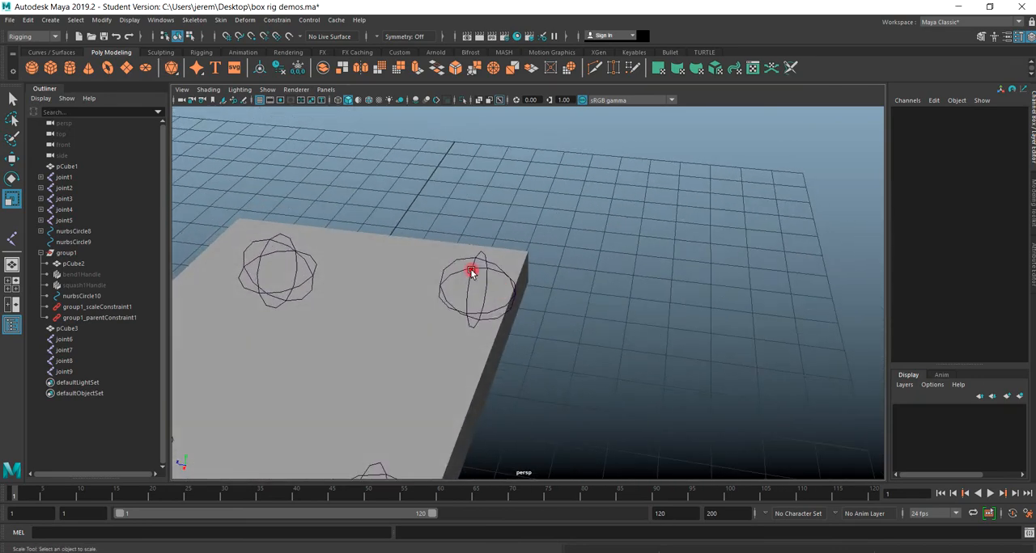
click(471, 272)
click(11, 158)
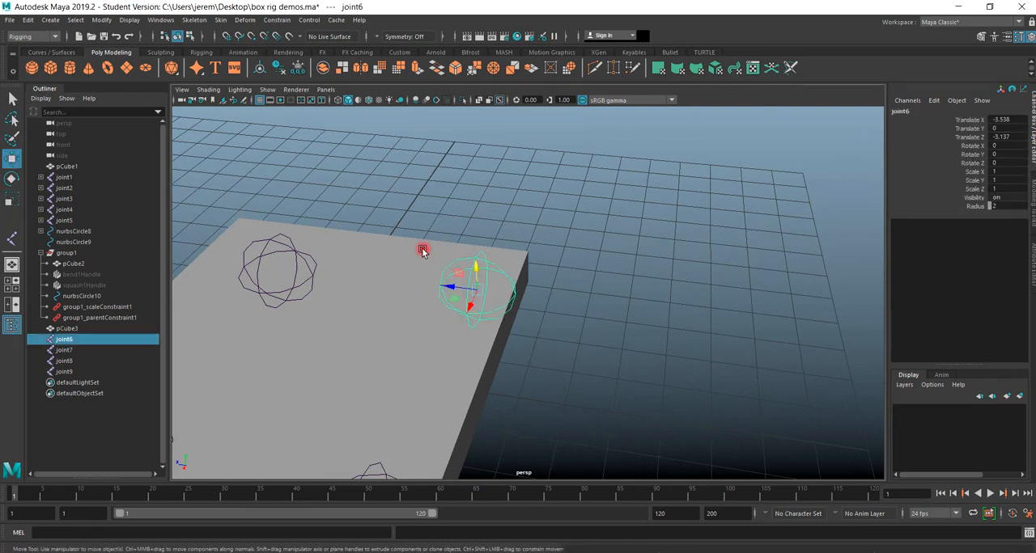
drag(477, 277, 377, 268)
Create a NURBS circle and move it level with the new slab's joints, to about X 2.69 and Y -0.07.
click(51, 52)
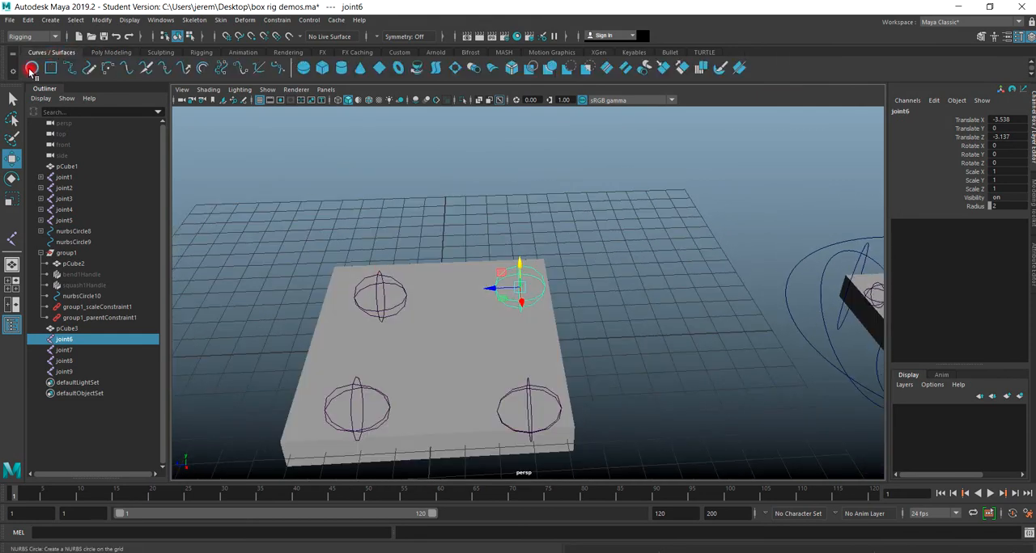
click(31, 70)
drag(421, 328, 515, 273)
scroll(564, 332, down, 5)
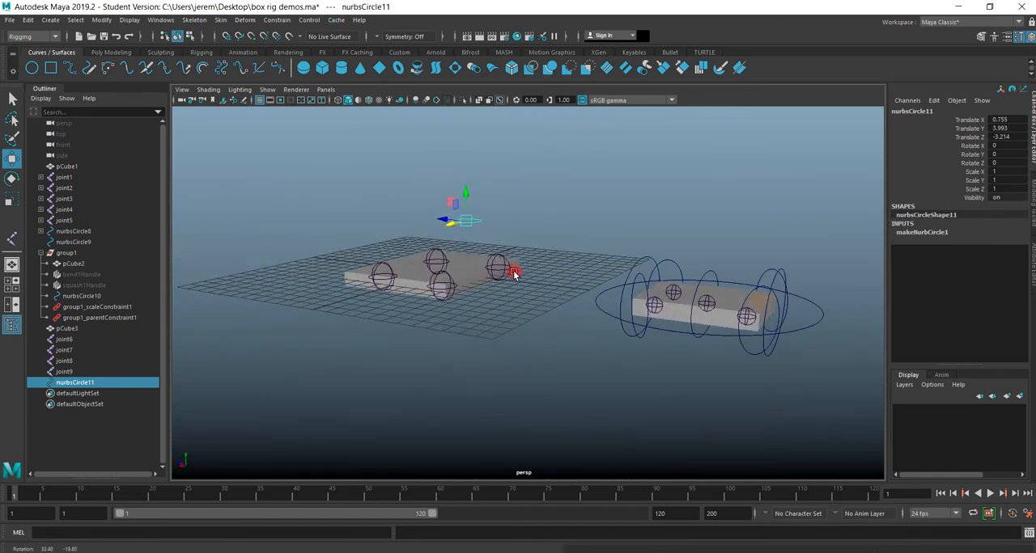
key(space)
Centre the circle on the slab's back-right joint, at about X 3.46 and Z -2.98.
key(space)
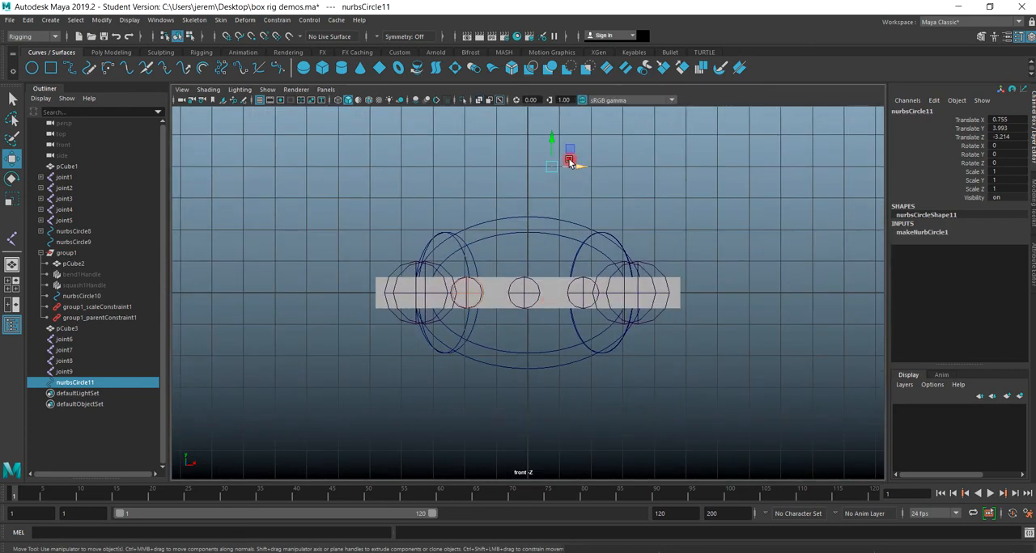
drag(550, 140, 636, 296)
key(space)
key(space)
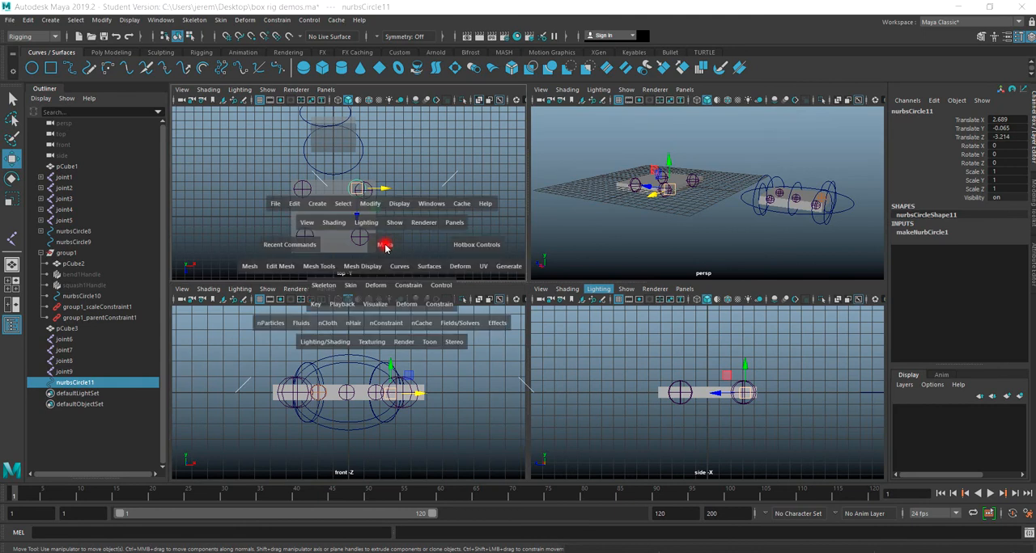
scroll(529, 303, up, 5)
alt+middle_drag(523, 338, 391, 374)
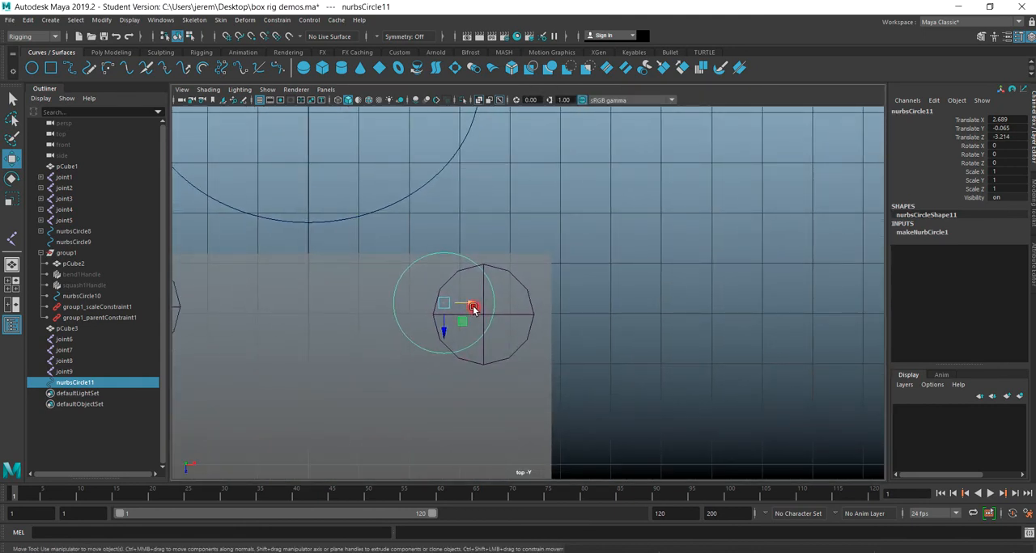
drag(473, 301, 482, 346)
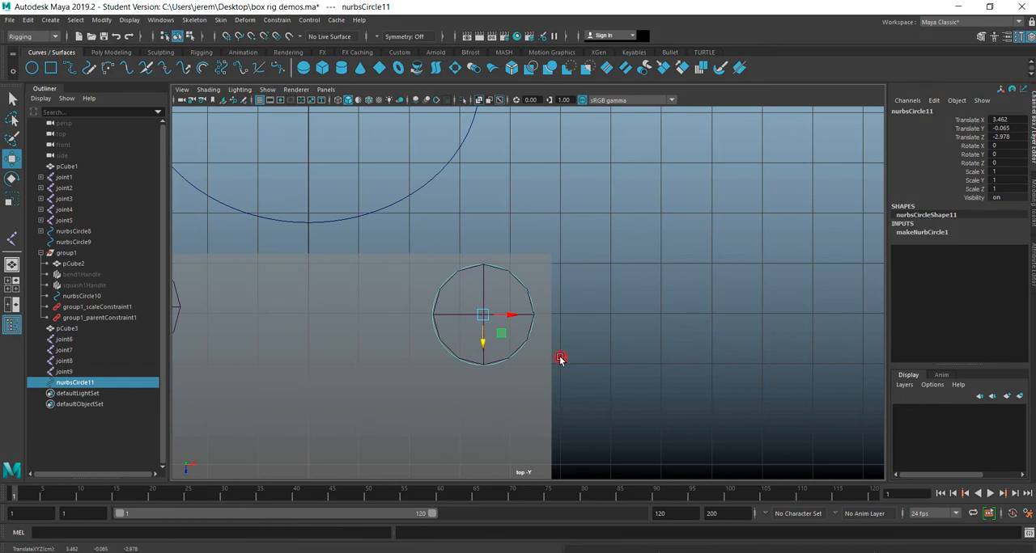
Raise the circle above the back-right joint to about Y 1.59 and place its pivot at the joint's centre.
key(space)
key(space)
scroll(518, 344, up, 8)
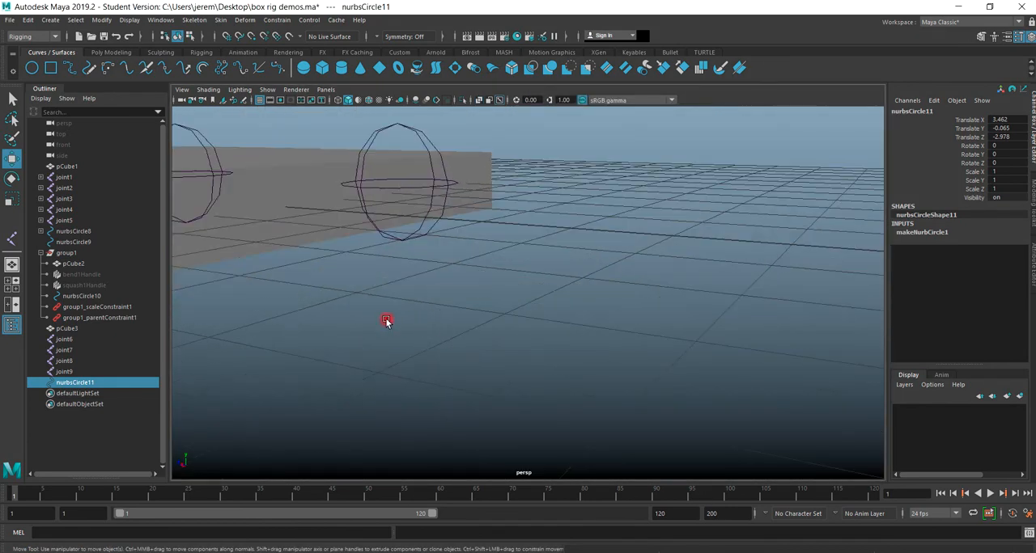
scroll(328, 358, down, 4)
alt+drag(328, 359, 552, 346)
mouse_move(588, 318)
mouse_down()
mouse_move(588, 229)
mouse_move(591, 320)
mouse_up()
key(d)
click(679, 373)
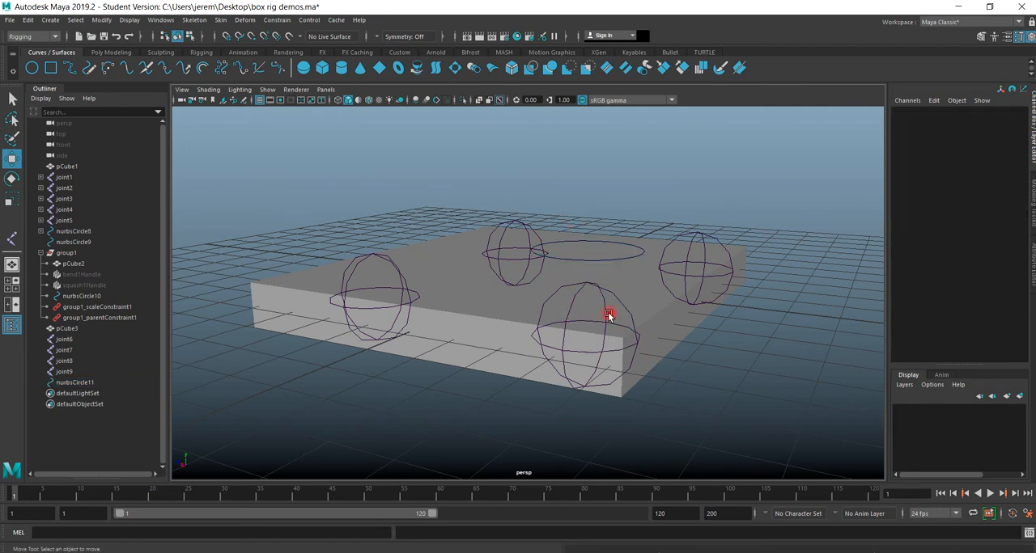
Delete the circle's construction history and freeze its transformations.
click(597, 258)
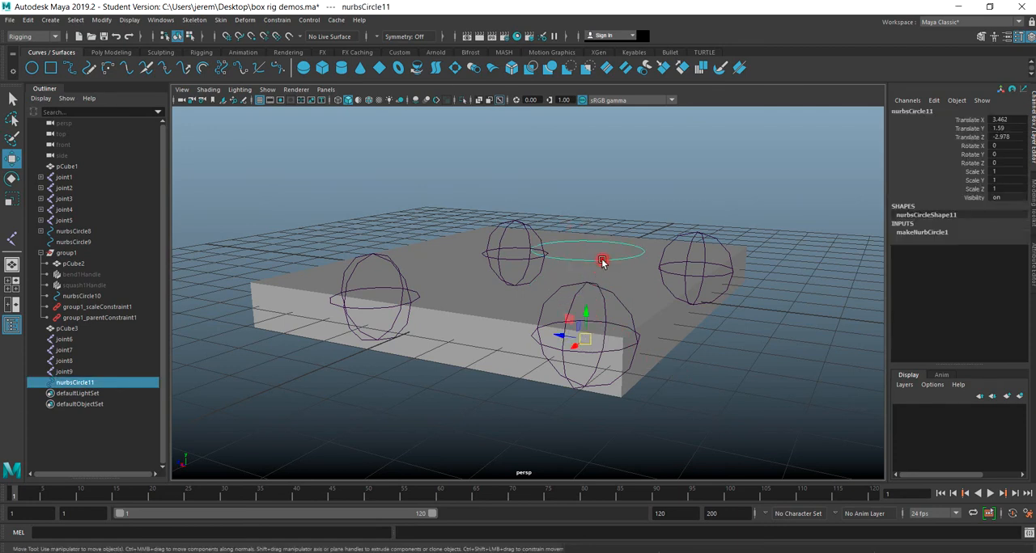
click(50, 20)
click(28, 19)
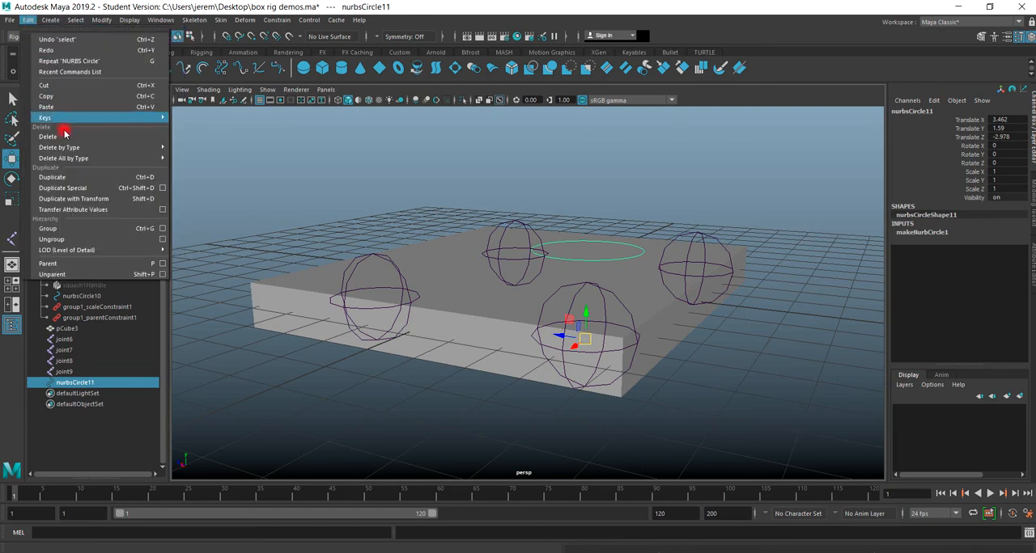
mouse_move(143, 147)
click(185, 157)
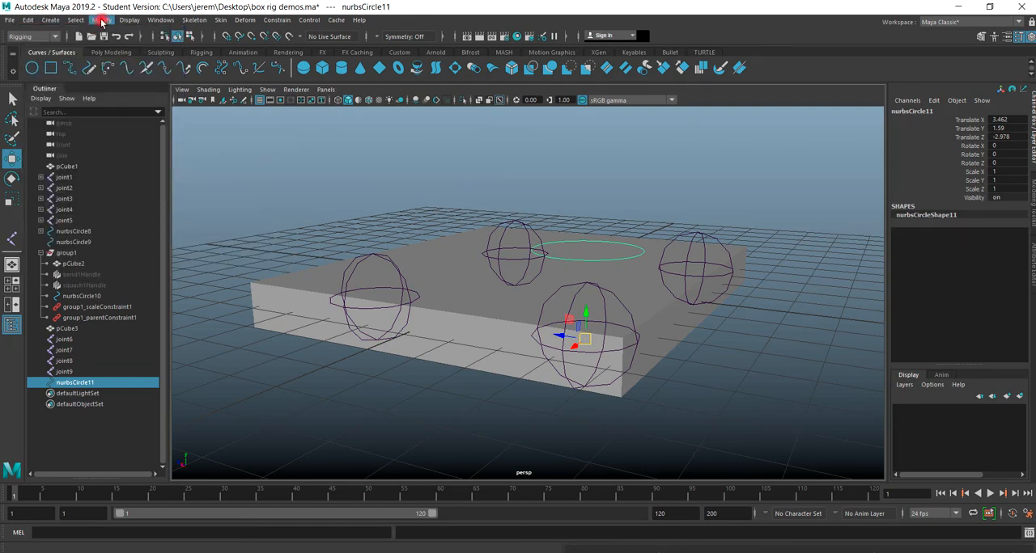
click(101, 20)
click(120, 68)
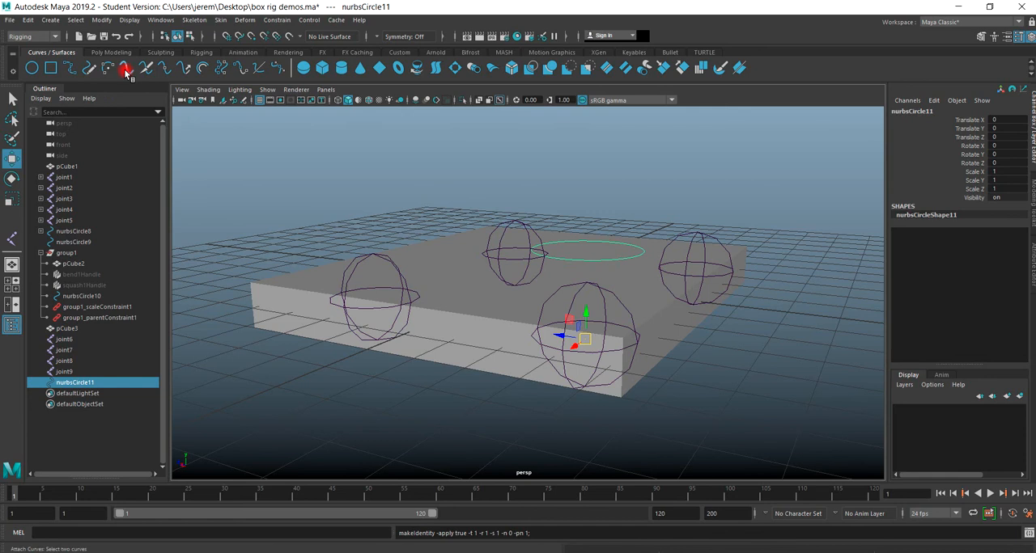
Parent-constrain the slab's back-right joint to the circle above it.
click(750, 381)
click(604, 265)
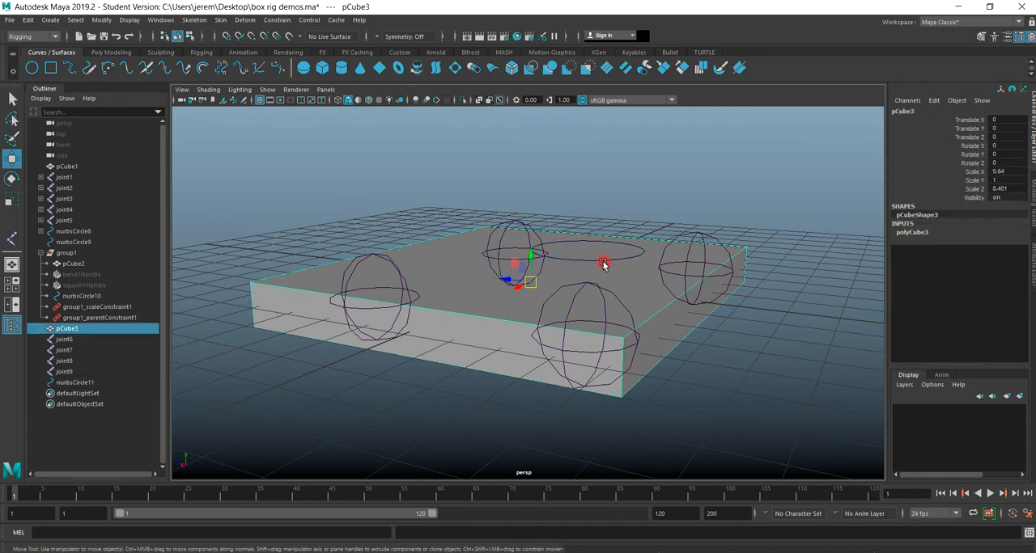
click(602, 262)
scroll(603, 324, up, 3)
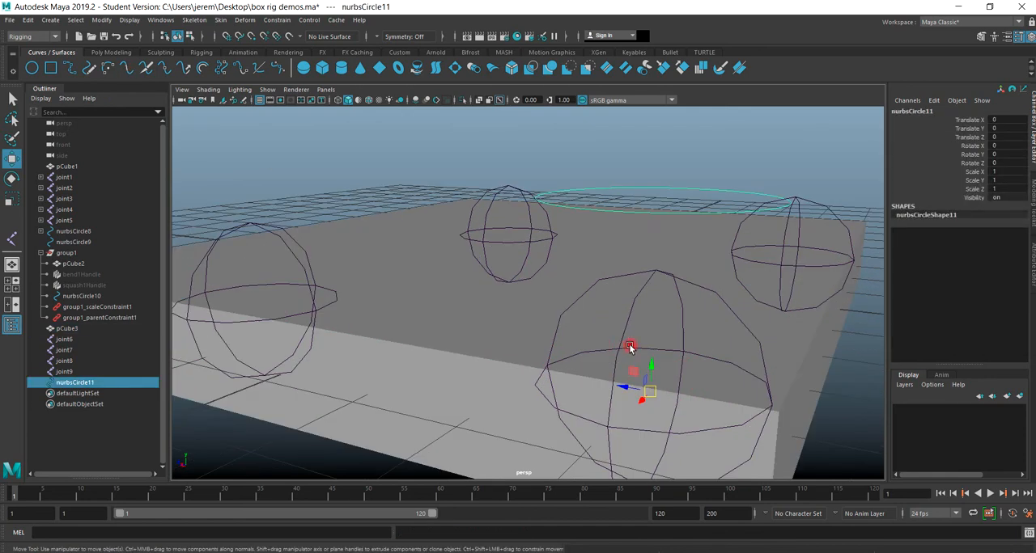
shift+click(681, 330)
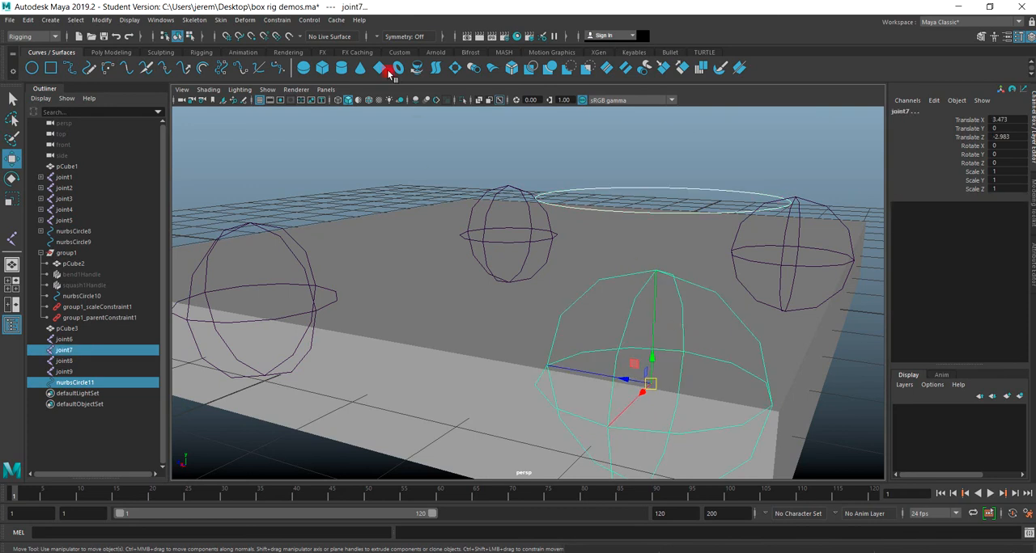
click(277, 20)
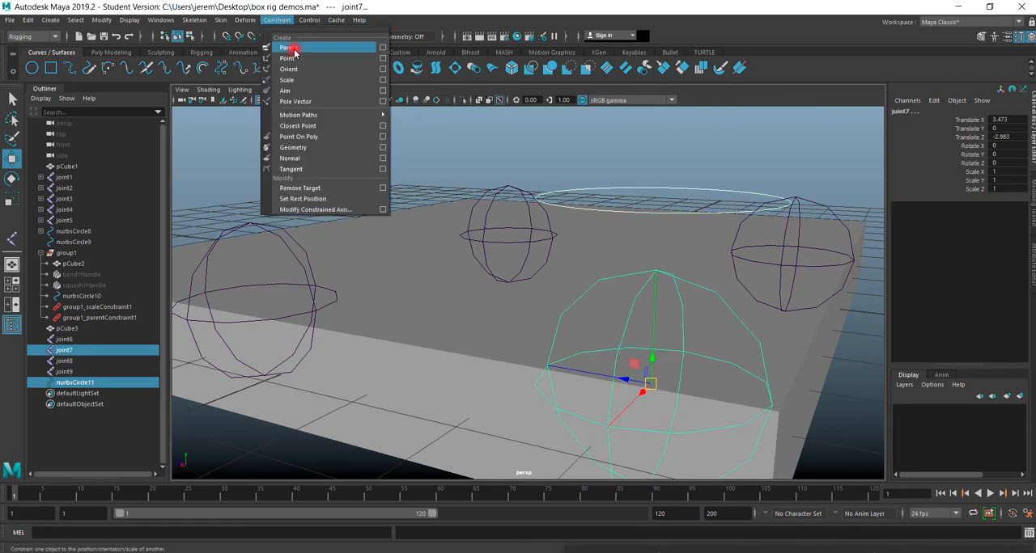
click(290, 48)
Try rotating the circle to test whether it drives the back-right joint, and undo the rotation.
scroll(485, 340, down, 4)
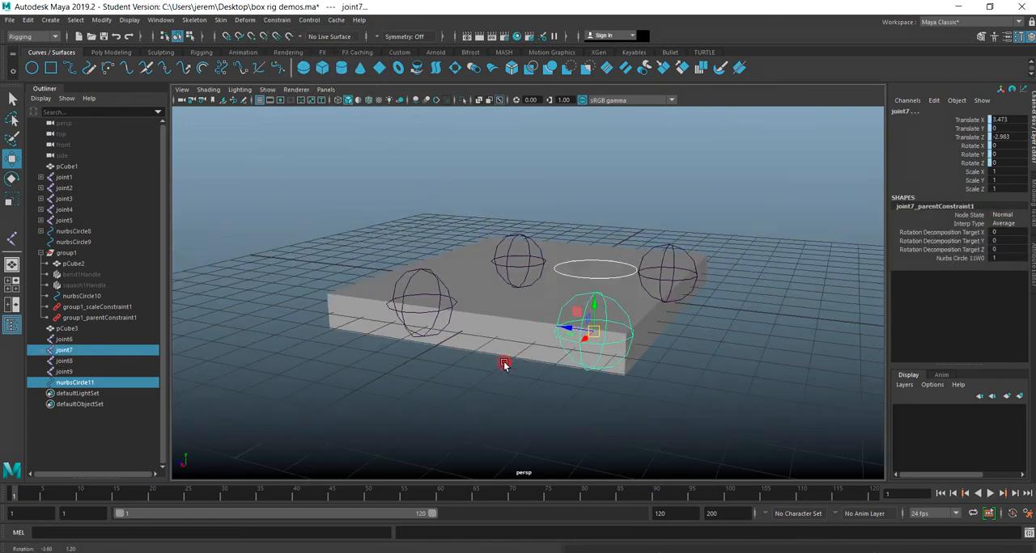
alt+drag(503, 365, 707, 291)
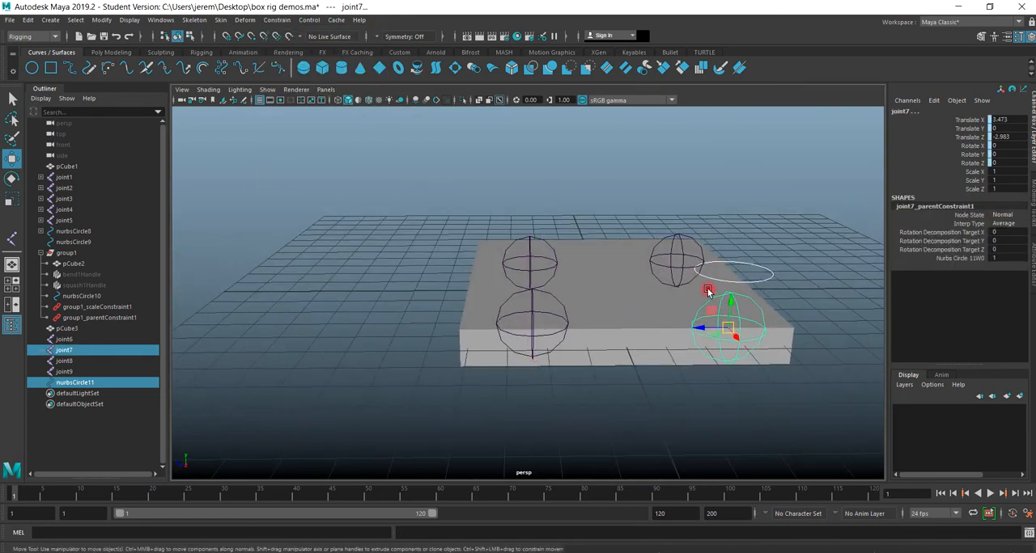
click(737, 283)
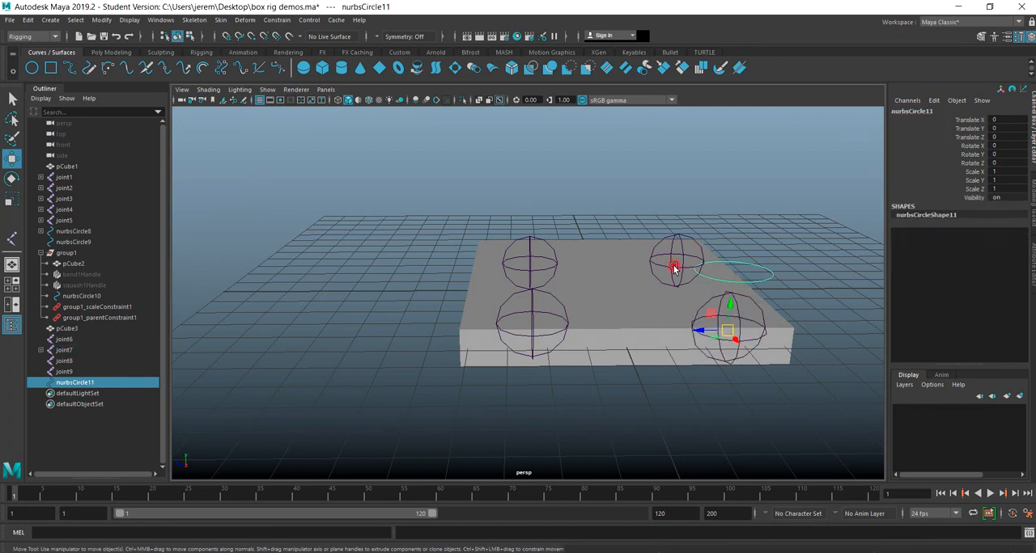
click(9, 179)
drag(735, 319, 675, 256)
key(ctrl+z)
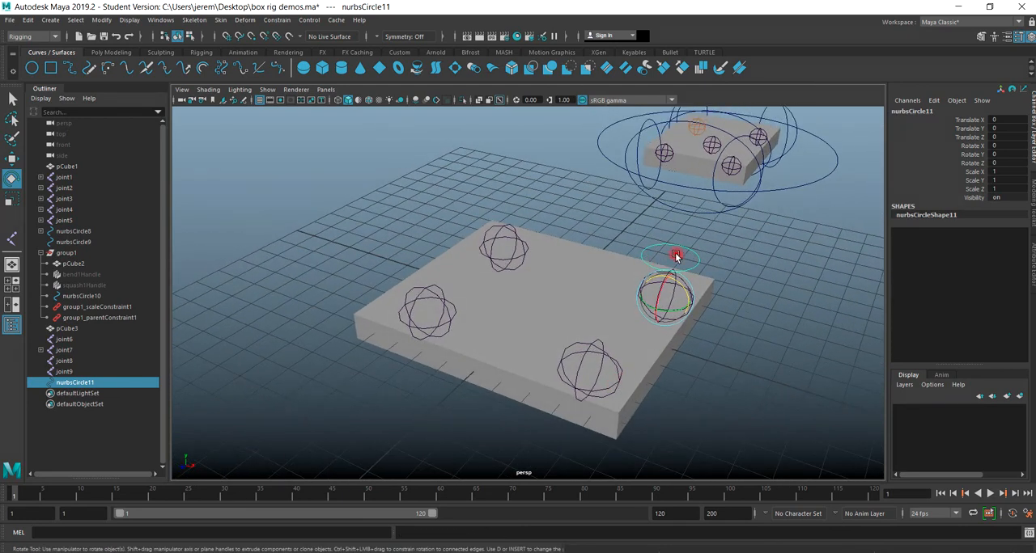
click(580, 362)
click(733, 365)
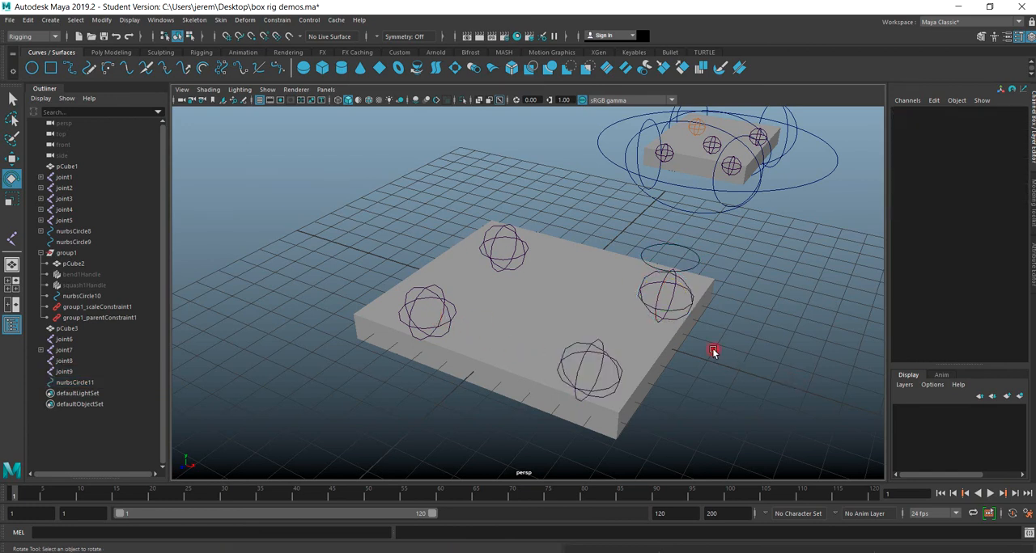
click(660, 297)
shift+click(576, 369)
Set the new slab's subdivisions width, height and depth to 20 each.
click(529, 356)
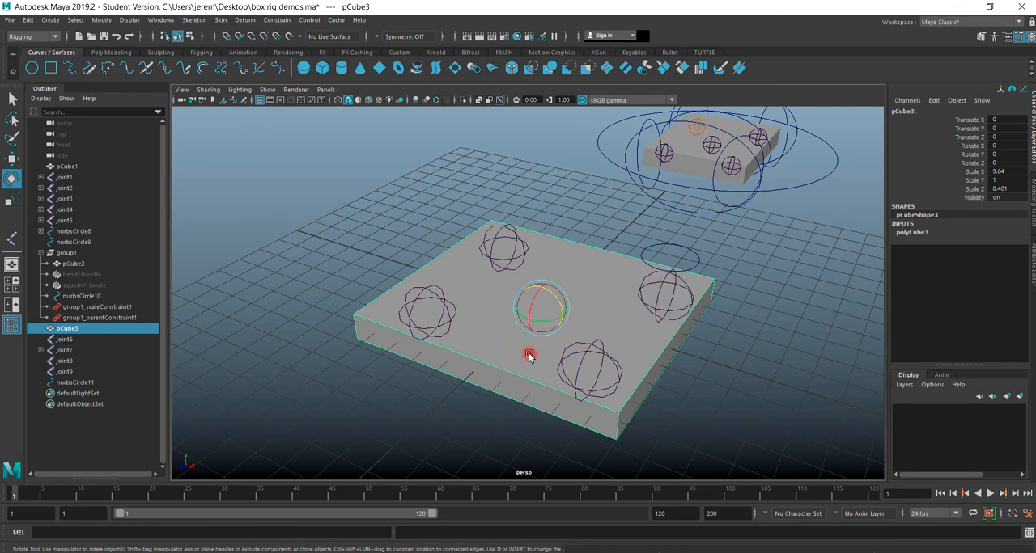
click(901, 233)
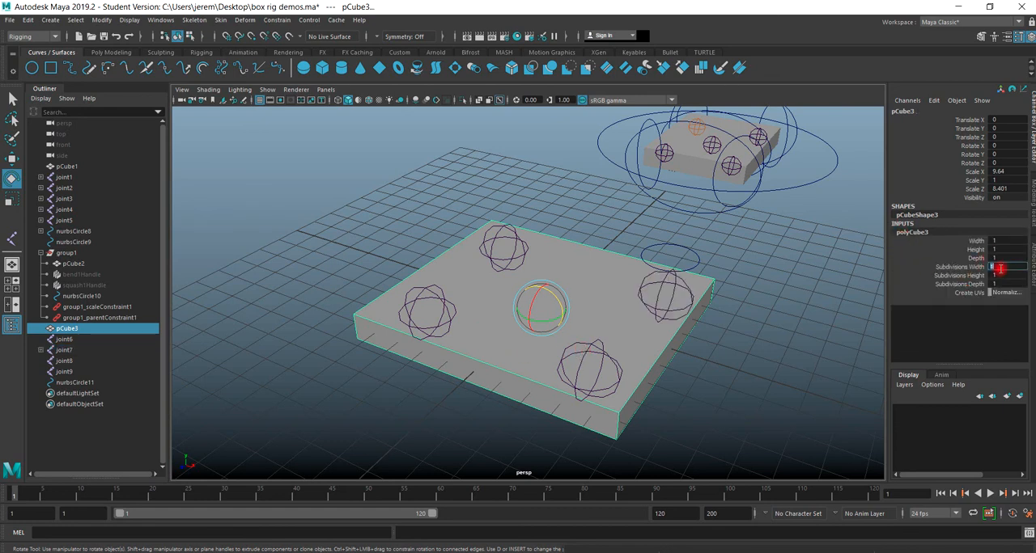
key(Tab)
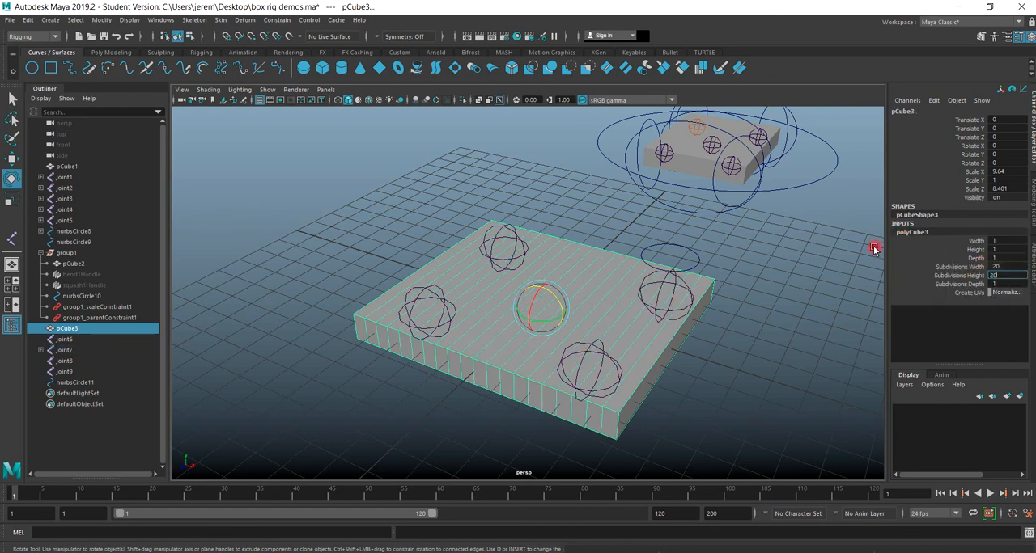
key(Tab)
key(Return)
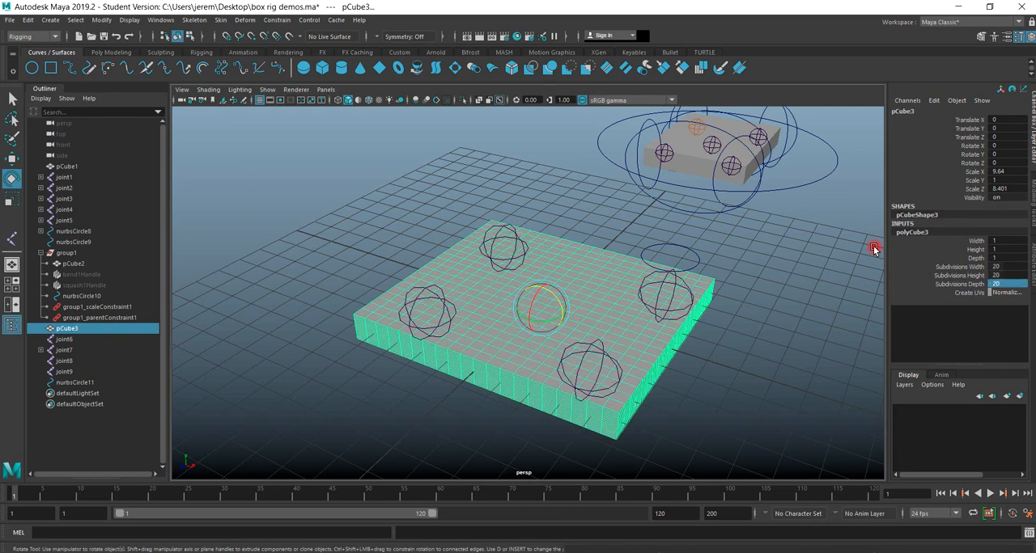
Bind the new slab to its four corner joints with Bind Skin.
click(657, 288)
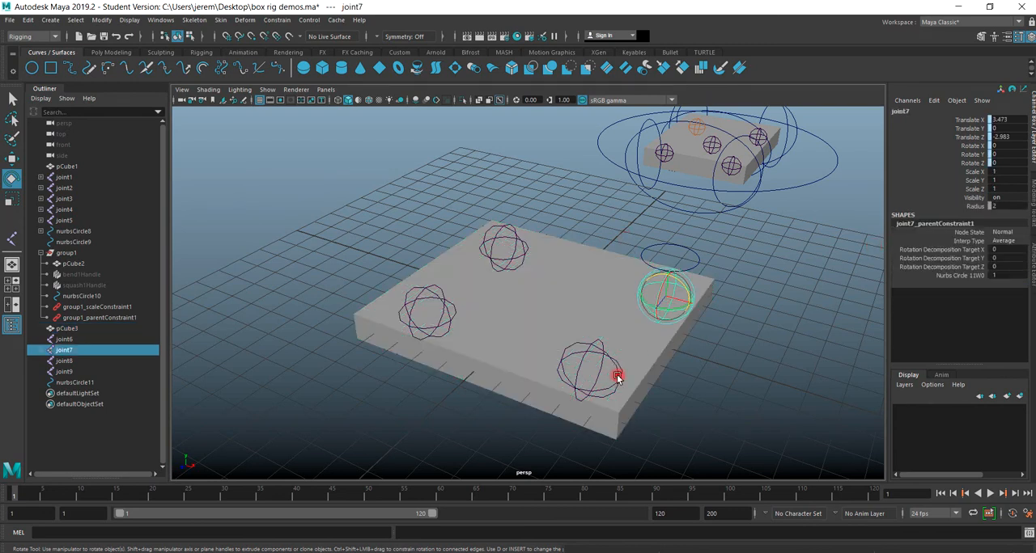
shift+click(570, 386)
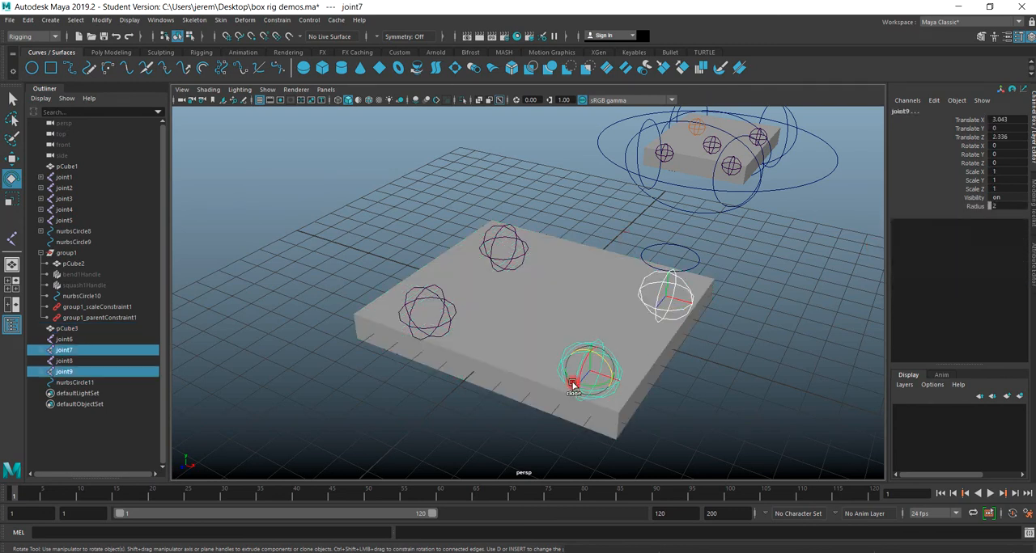
shift+click(411, 320)
shift+click(490, 257)
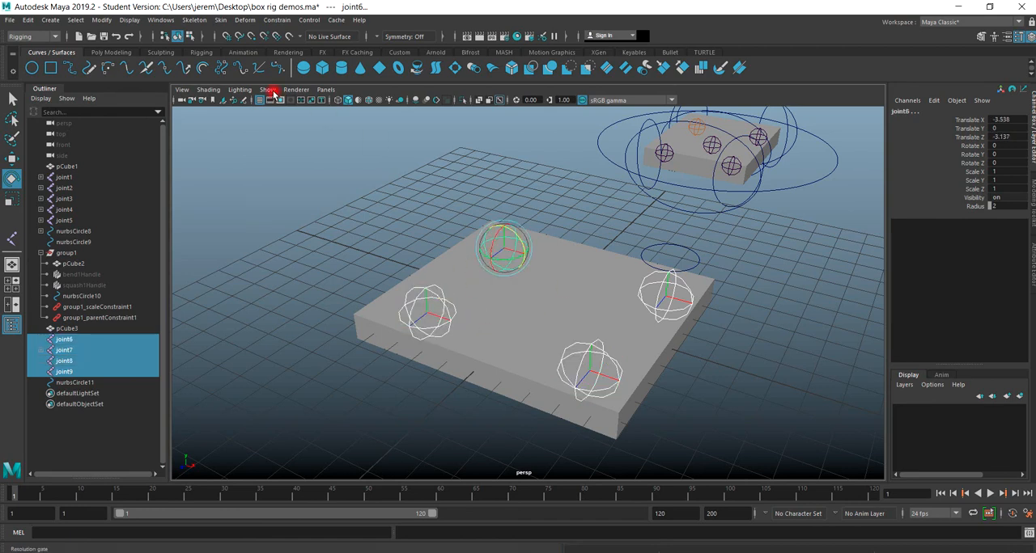
key(Caps_Lock)
shift+click(517, 315)
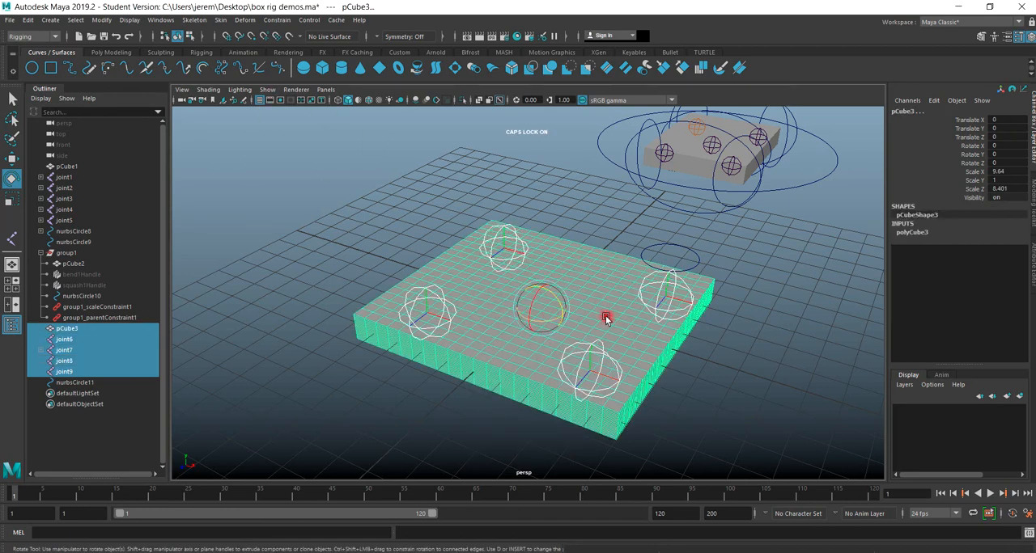
click(220, 20)
click(239, 42)
click(330, 362)
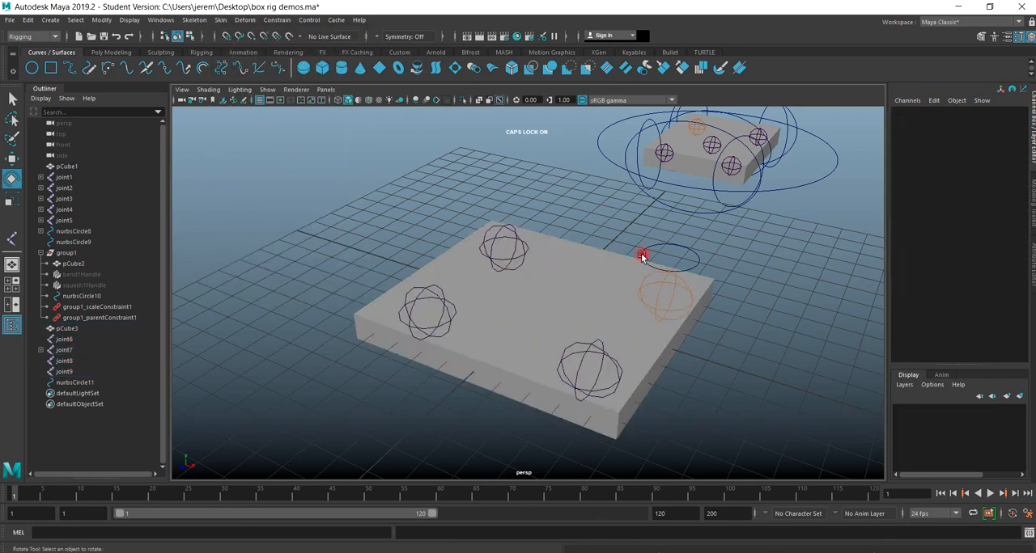
Rotate the circle above the new slab's back-right joint to about -0.37 in Z.
click(642, 257)
mouse_move(677, 284)
mouse_down()
mouse_move(684, 294)
mouse_move(663, 283)
mouse_move(684, 295)
mouse_move(641, 269)
mouse_move(682, 296)
mouse_move(660, 282)
mouse_move(670, 296)
mouse_up()
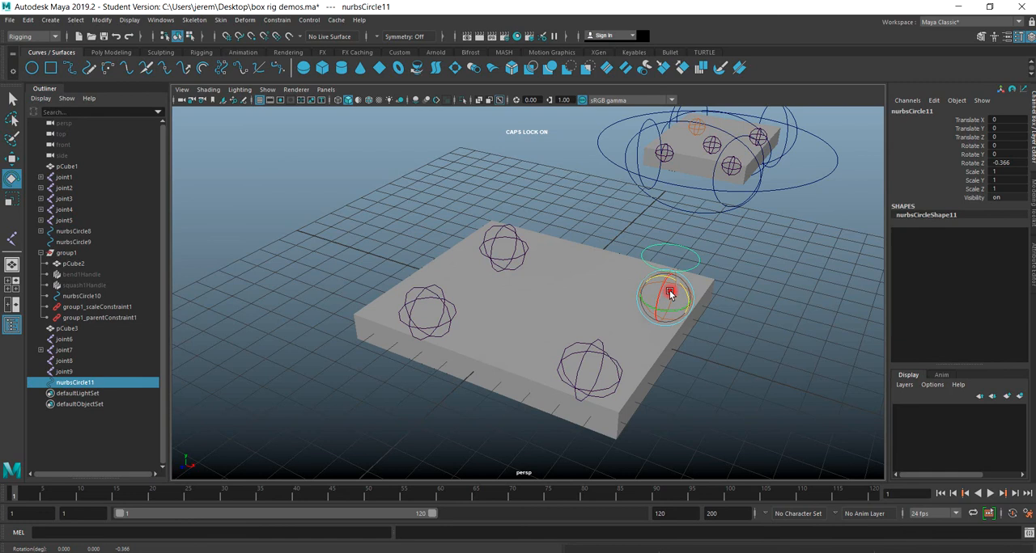
Try lowering the end circle of the finished joint rig by about 0.32 in Y, and undo the move.
alt+drag(792, 237, 481, 348)
alt+middle_drag(644, 286, 534, 352)
alt+right_drag(534, 352, 576, 340)
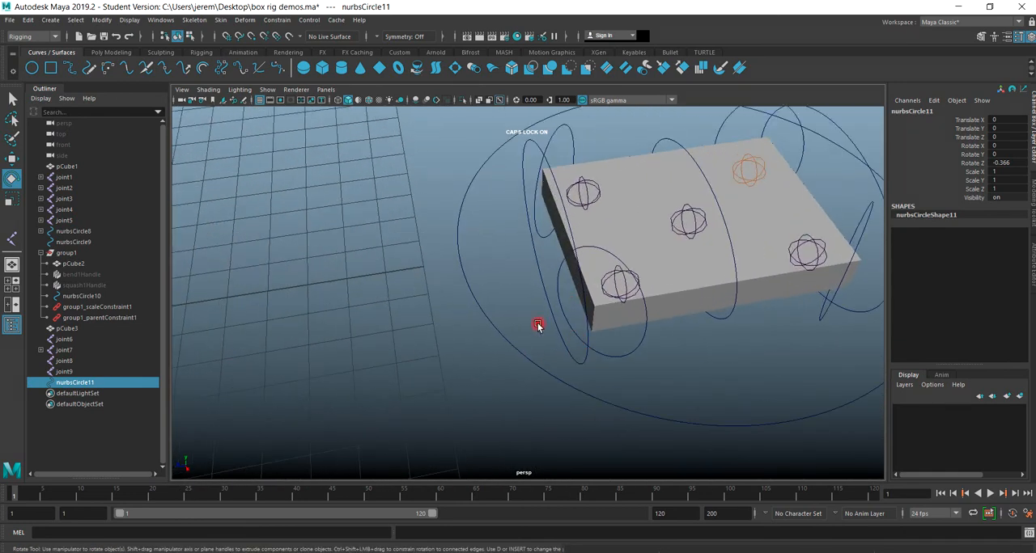
alt+drag(538, 325, 531, 227)
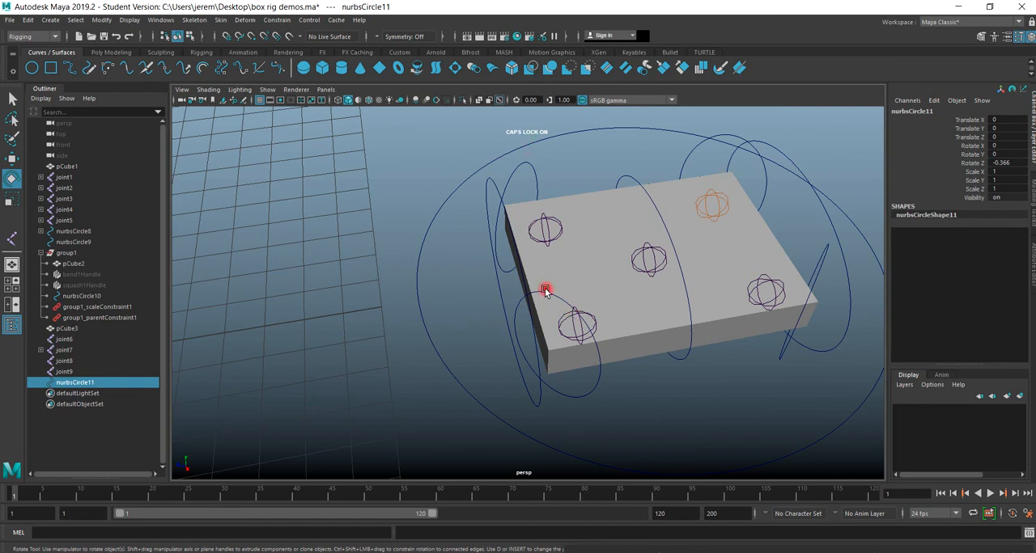
click(501, 306)
click(11, 159)
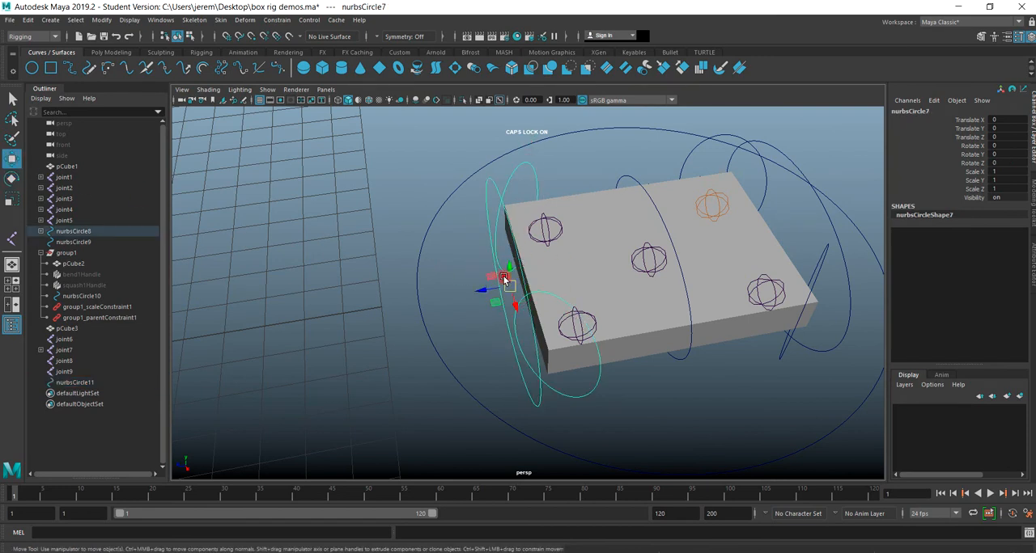
mouse_move(512, 277)
mouse_down()
mouse_move(520, 209)
mouse_move(523, 301)
mouse_move(525, 231)
mouse_move(518, 285)
mouse_up()
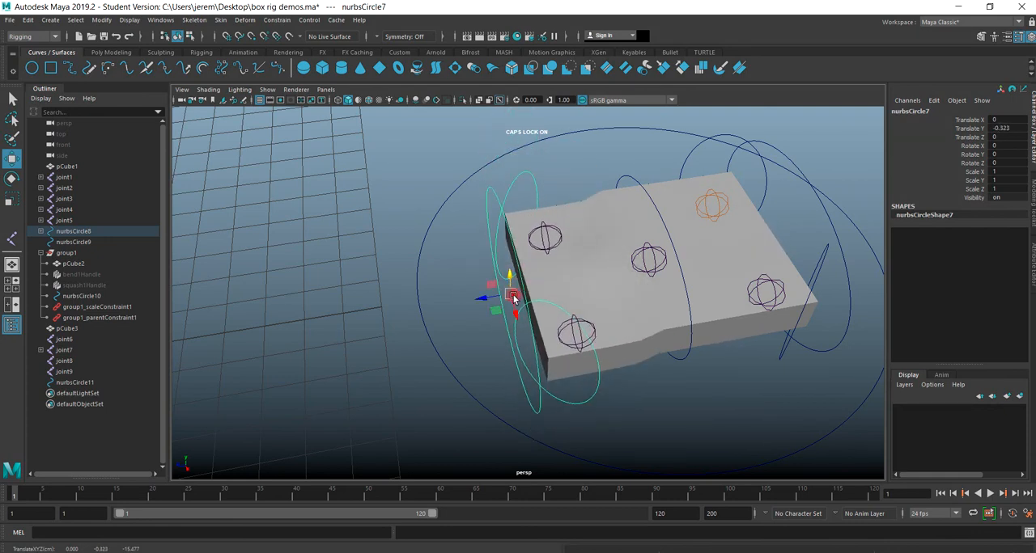
key(ctrl+z)
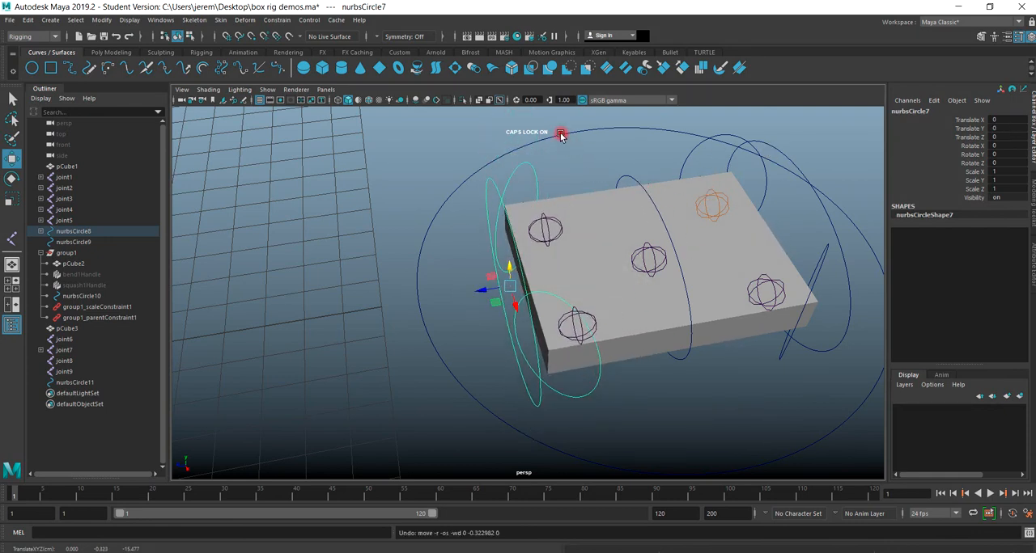
Move the finished rig's large outer circle, and shift its middle circle to deform the slab.
click(560, 136)
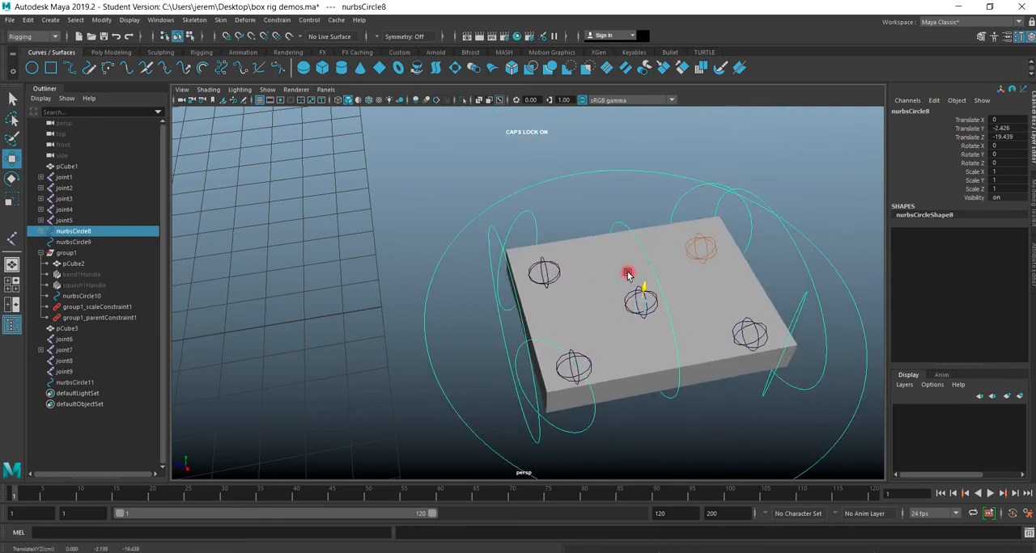
click(653, 209)
drag(653, 255, 486, 326)
Test the new slab's bind by raising its circle control about 2.56 in Y and rotating it about 70.5 in X.
alt+right_drag(485, 326, 328, 389)
alt+drag(363, 393, 528, 368)
alt+right_drag(528, 369, 617, 368)
click(542, 365)
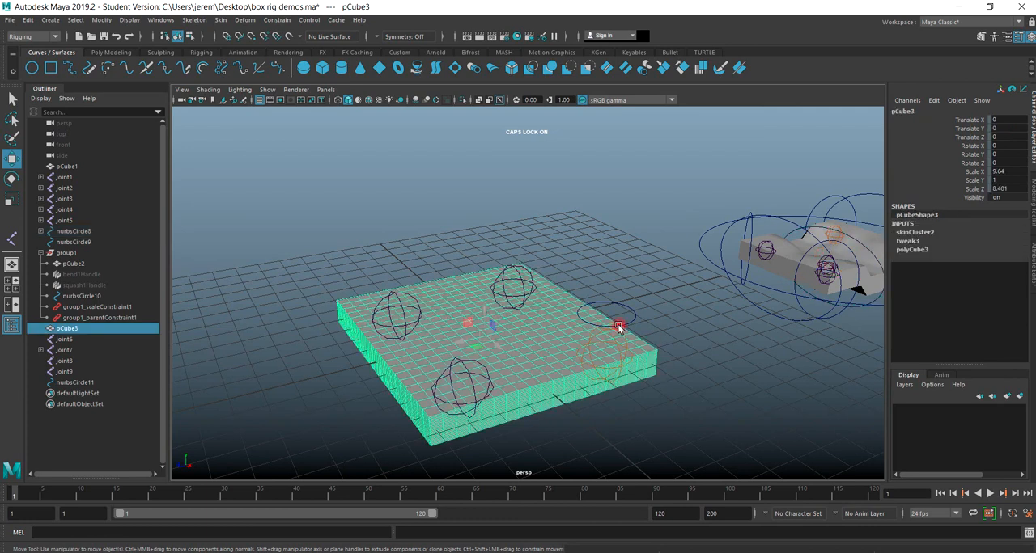
click(615, 326)
drag(608, 339, 87, 200)
click(12, 179)
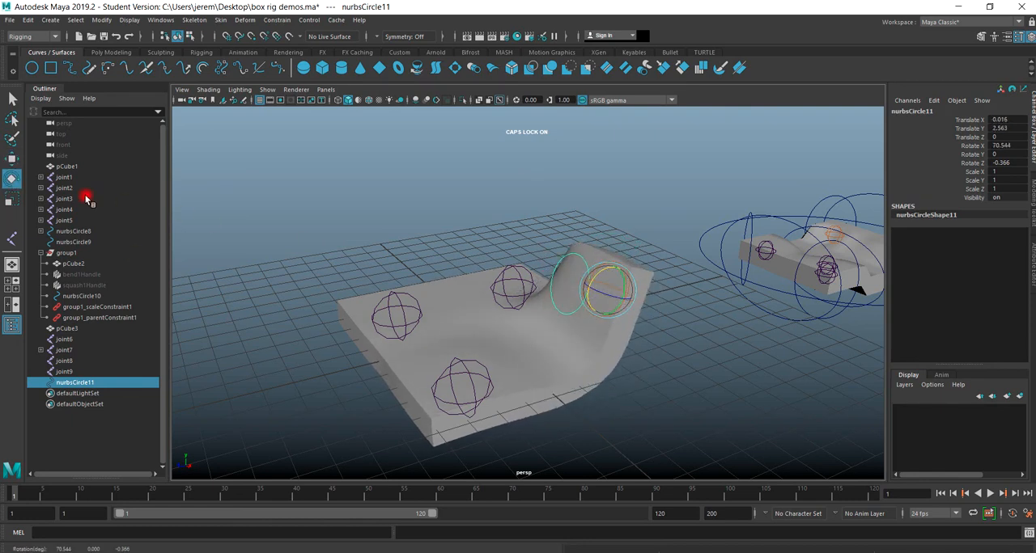
Move the new slab's circle to about X 3.8, Y 5.4, Z -1.0 and examine the stretched corner from several sides.
click(11, 158)
drag(602, 314, 627, 204)
alt+drag(546, 330, 386, 311)
drag(364, 199, 245, 199)
alt+drag(340, 284, 774, 299)
alt+right_drag(626, 402, 583, 394)
alt+drag(584, 394, 571, 366)
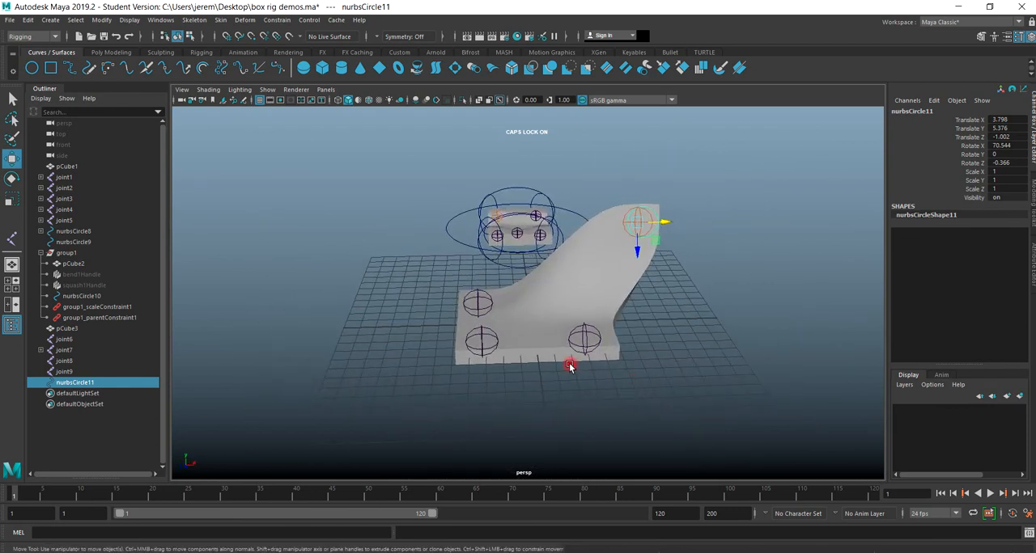
alt+drag(628, 291, 456, 336)
alt+right_drag(456, 336, 460, 363)
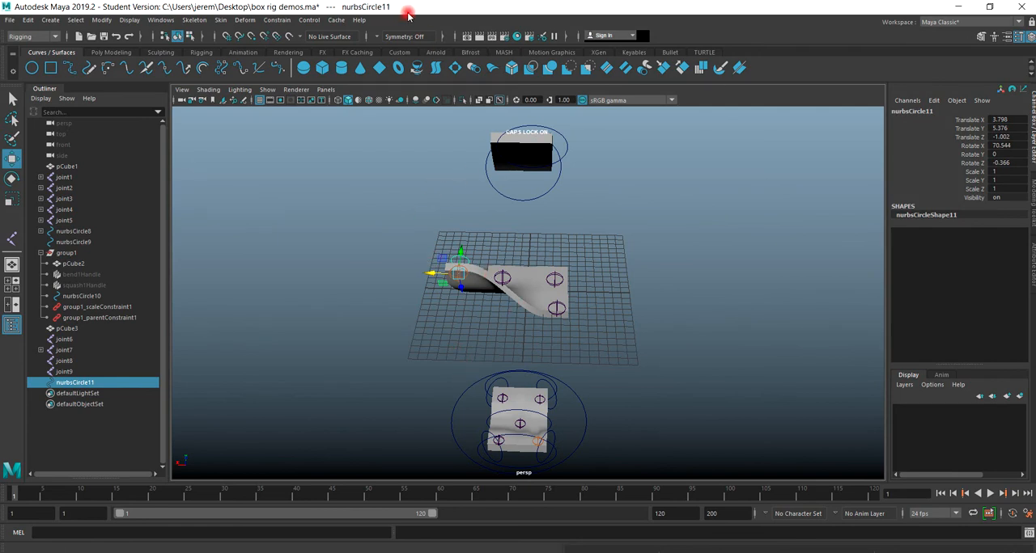
Undo the test moves and the X rotation of the new slab's circle control.
key(ctrl+z)
key(ctrl+z)
key(ctrl+z)
key(ctrl+z)
key(ctrl+z)
key(ctrl+z)
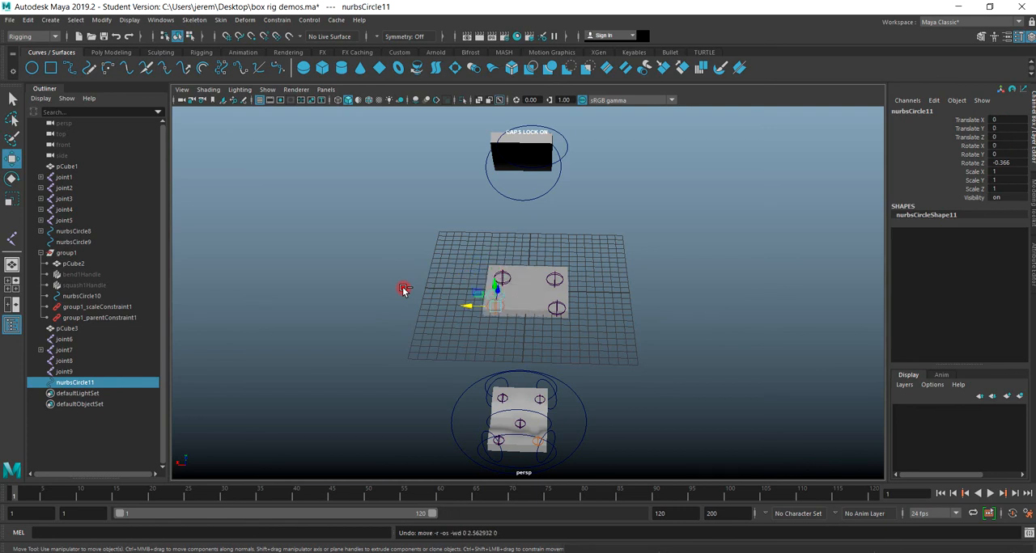
key(ctrl+z)
Bend the deformer-rigged box by moving its upper circle to about X -1.0, Y 3.35, Z -1.35, and move its base circle.
scroll(513, 390, down, 3)
alt+drag(433, 274, 417, 380)
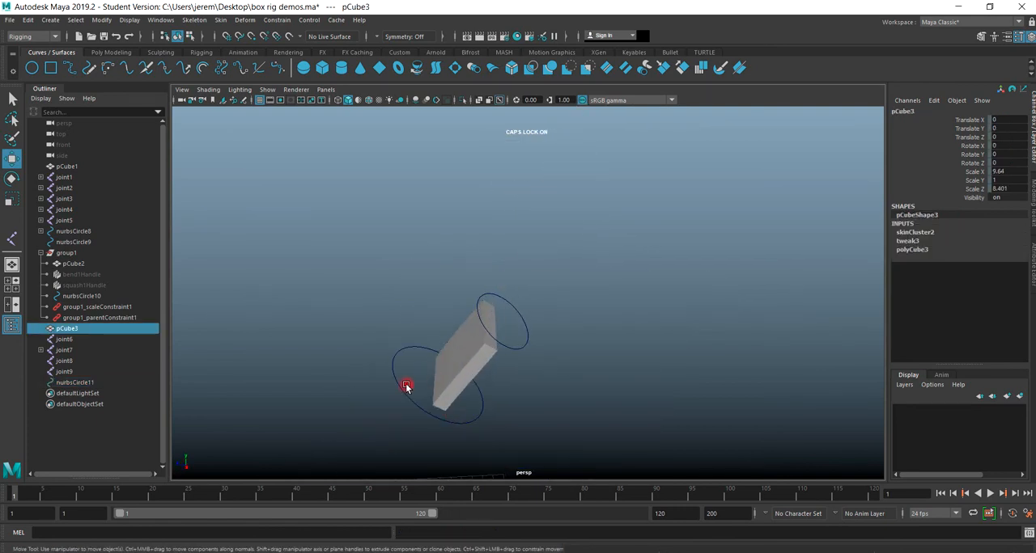
click(401, 387)
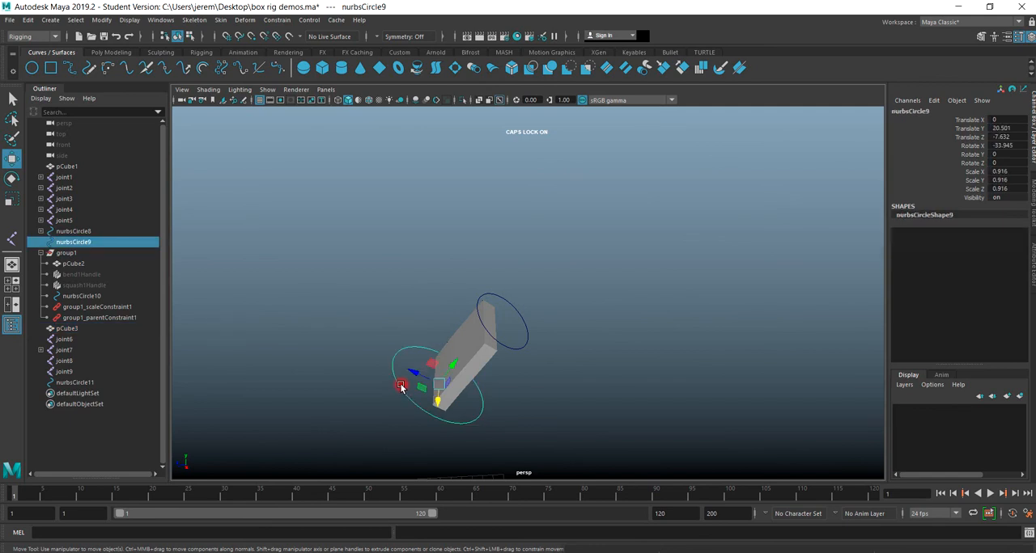
click(477, 313)
drag(480, 309, 451, 366)
drag(511, 308, 480, 333)
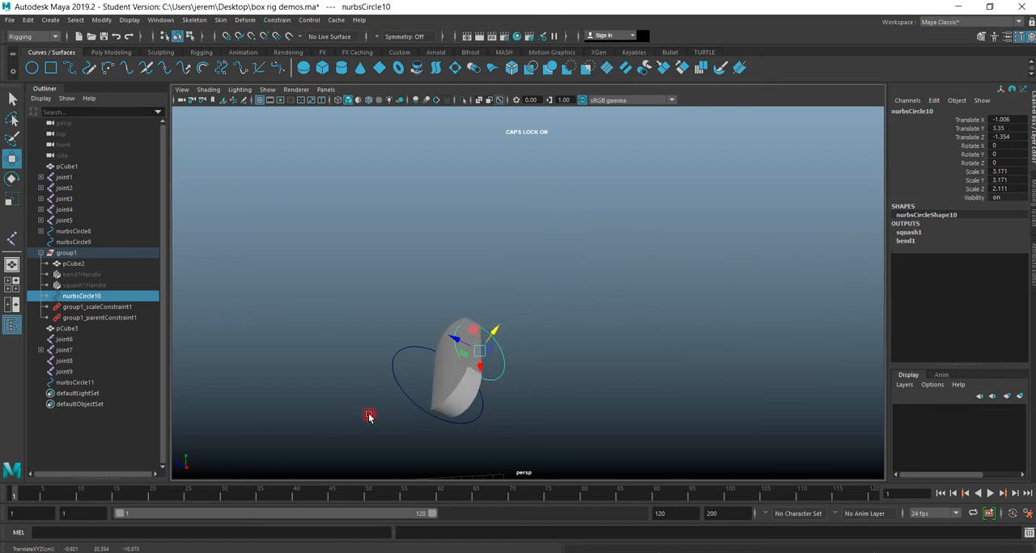
click(397, 386)
drag(412, 373, 448, 356)
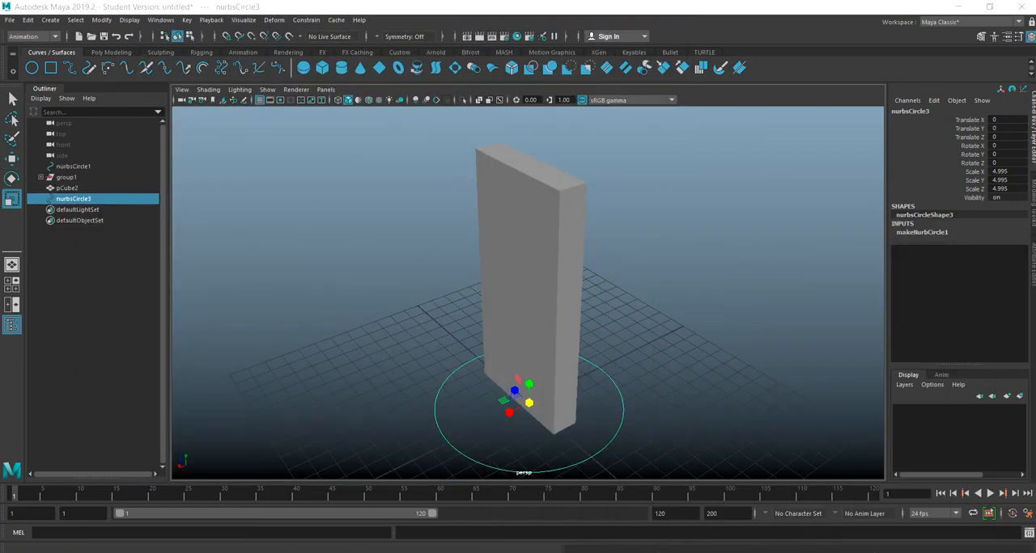
Move the unrigged tall box and the circle at its base away from the centre of the grid.
scroll(407, 324, down, 2)
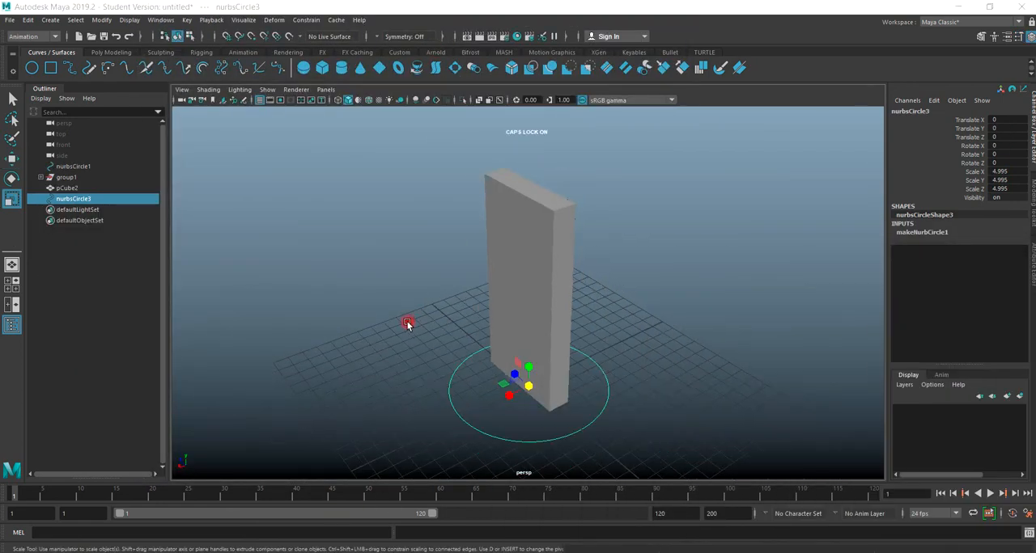
click(466, 422)
click(467, 426)
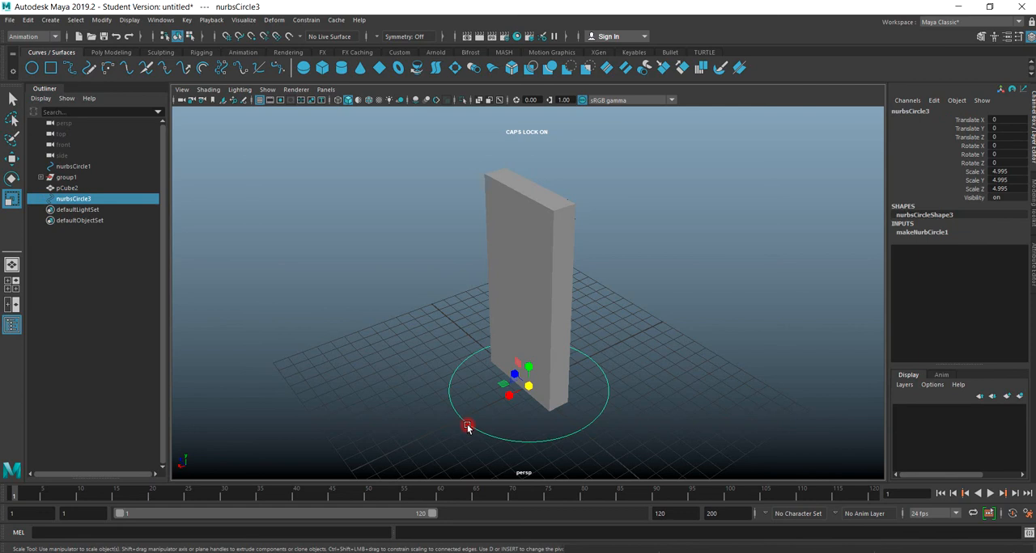
scroll(346, 334, down, 5)
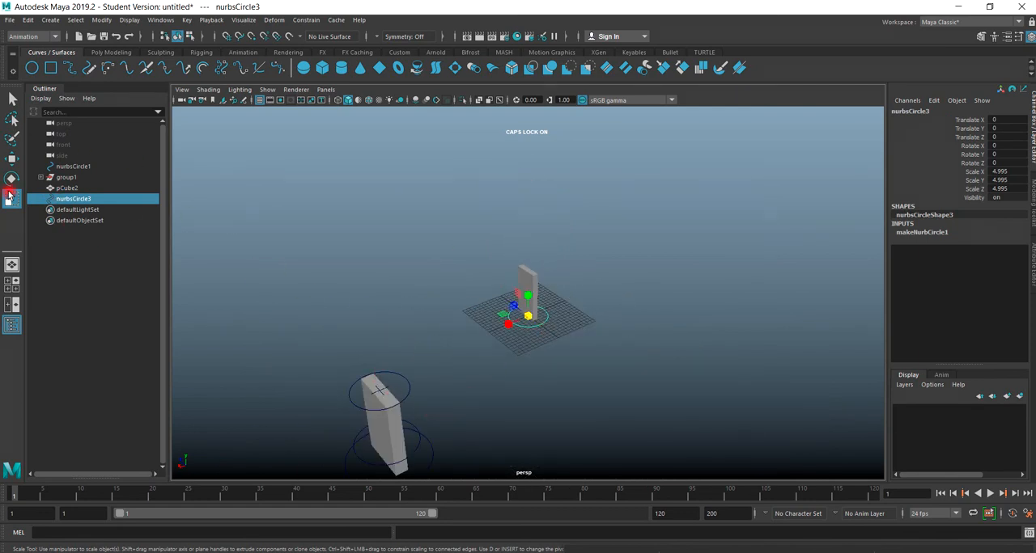
click(13, 160)
drag(569, 242, 492, 362)
drag(506, 306, 812, 239)
Bring the deformer-rigged box to the grid centre with its base circle, at about X -0.42, Z -0.43.
click(432, 451)
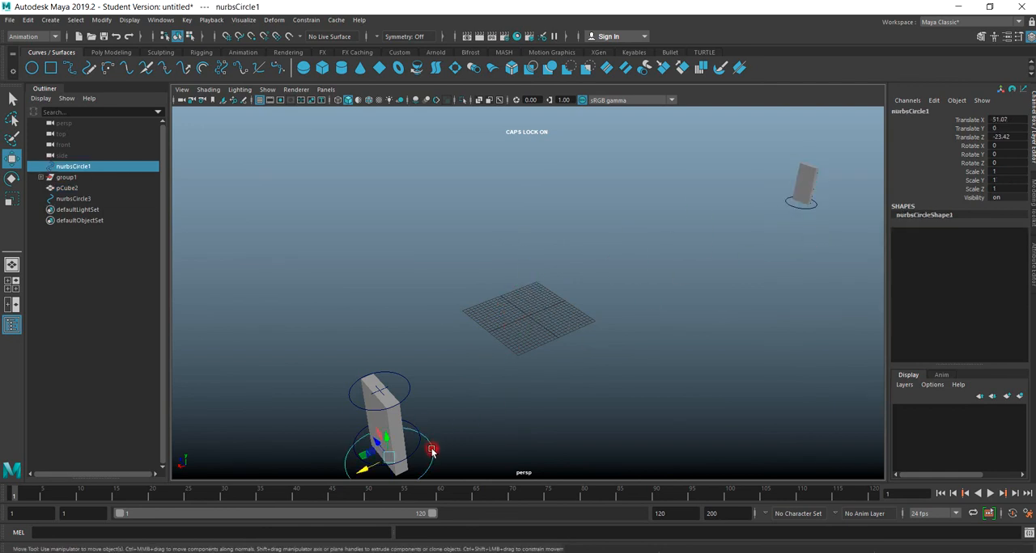
drag(368, 468, 510, 316)
scroll(518, 368, up, 3)
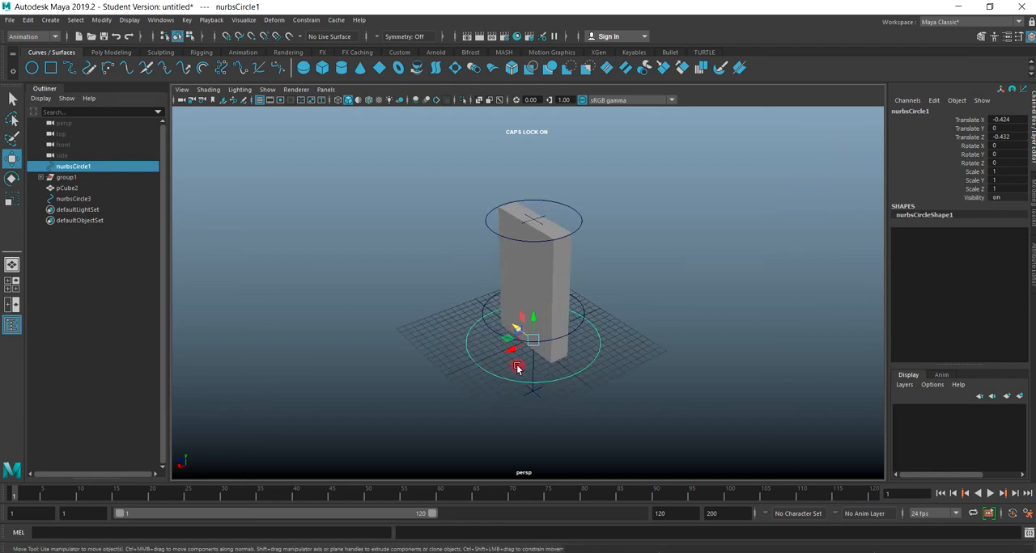
Squash and bend the box by moving its top circle to about X -0.61, Y -2.27, Z 0.17.
click(641, 291)
click(588, 366)
click(579, 231)
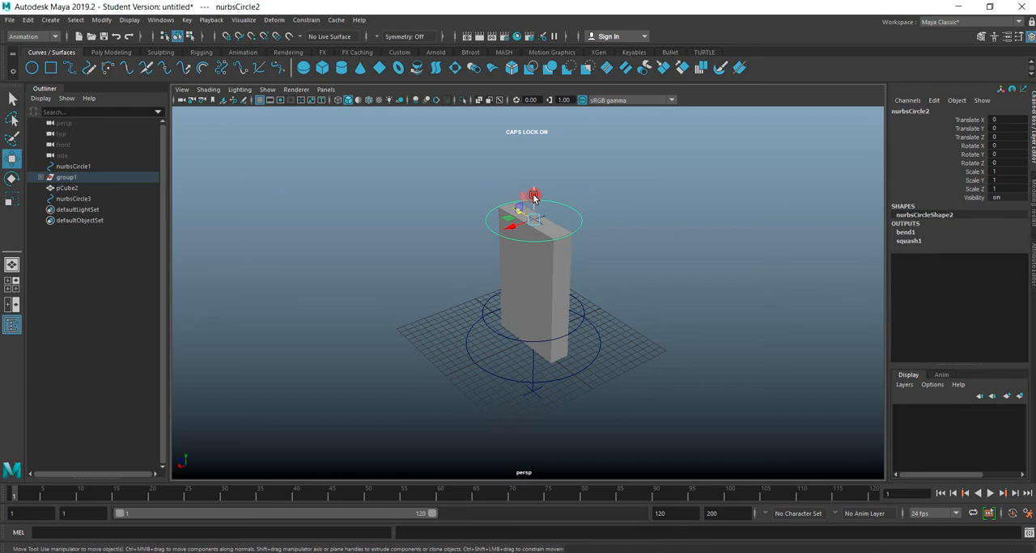
drag(533, 197, 521, 231)
alt+drag(446, 284, 513, 281)
drag(505, 235, 500, 255)
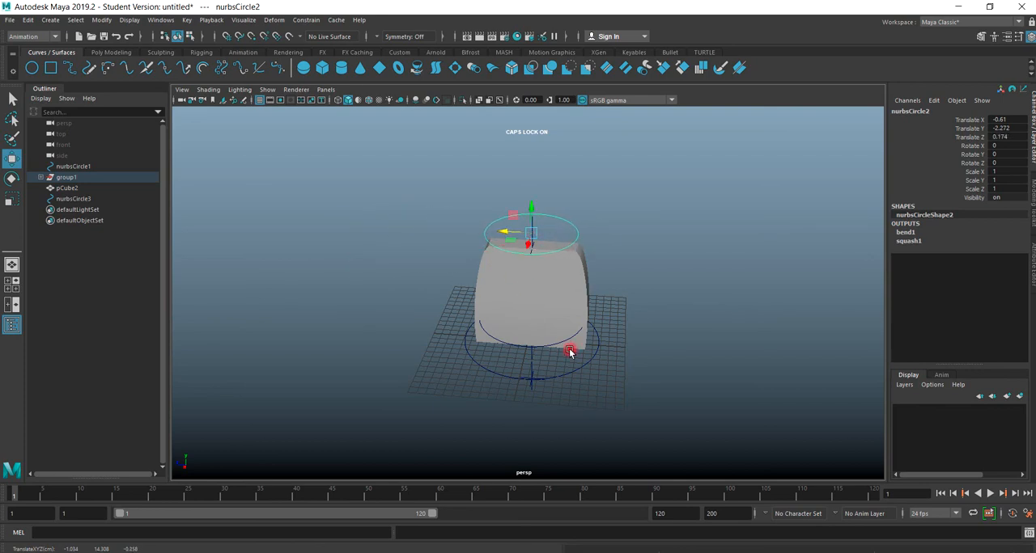
Expand the rig's group to inspect the squash and bend handles, and shift the top circle to about 0.3 in Z.
click(40, 177)
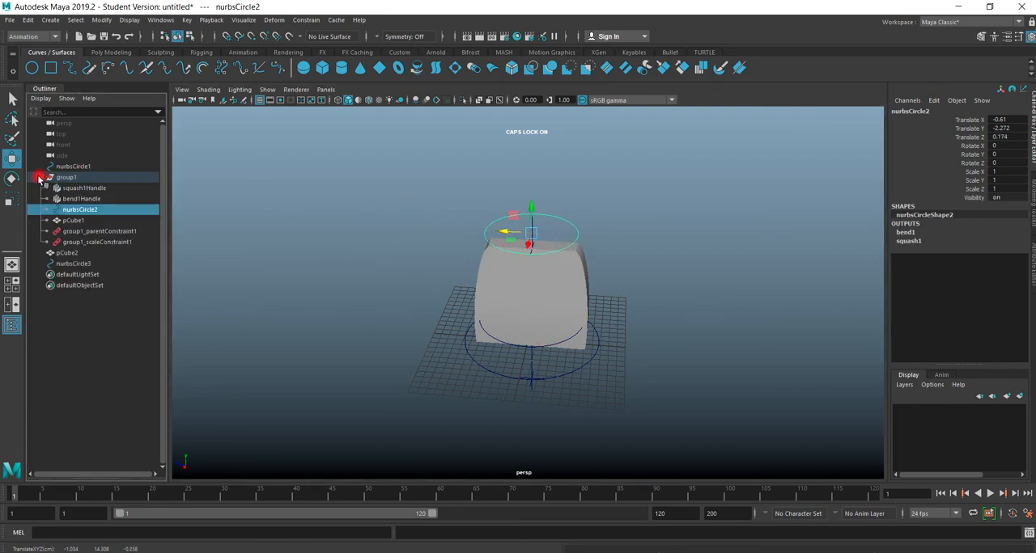
click(80, 189)
click(84, 200)
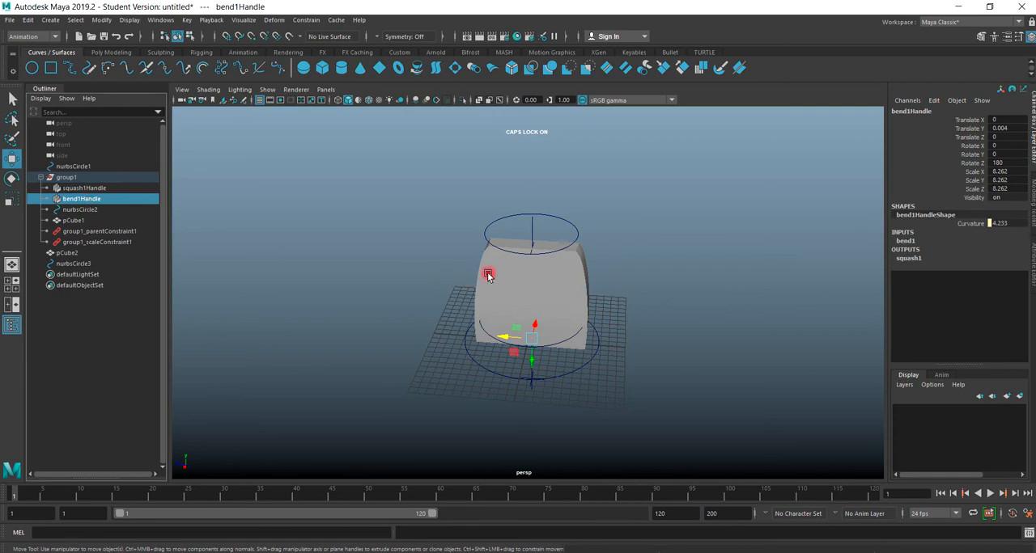
click(486, 235)
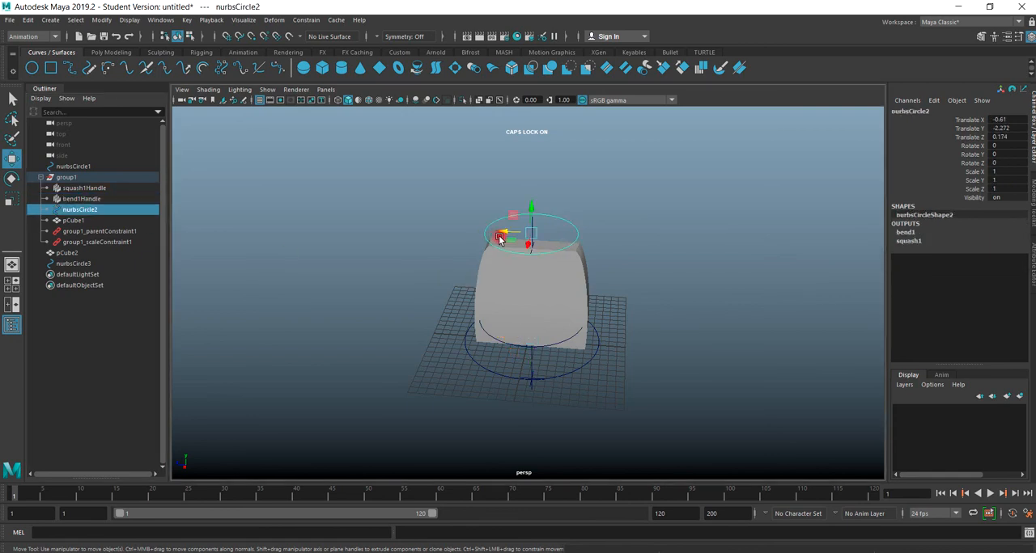
drag(507, 234, 511, 260)
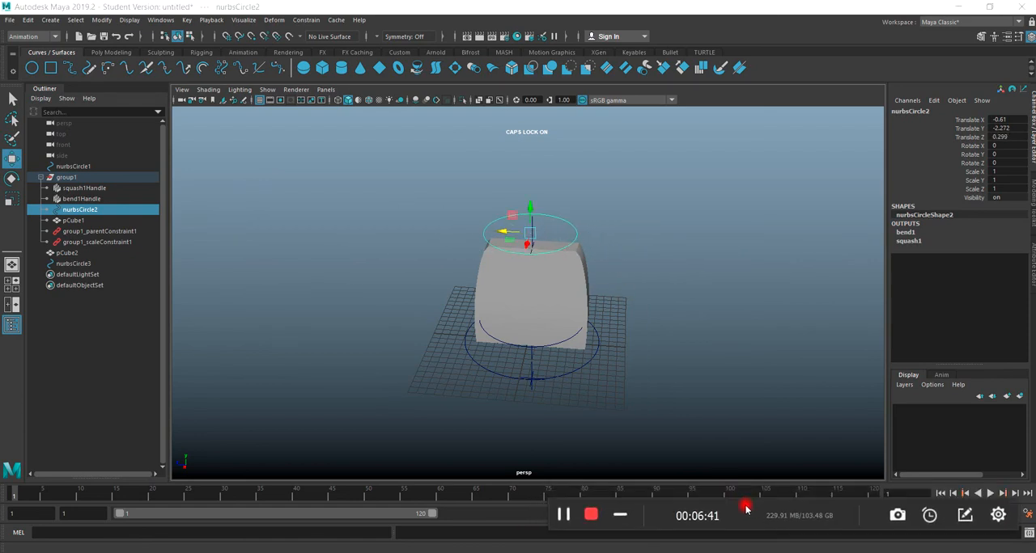
Move the whole deformer rig off the grid with its base circle, to about -85.5 in X.
alt+drag(525, 407, 509, 395)
click(495, 377)
drag(520, 357, 688, 281)
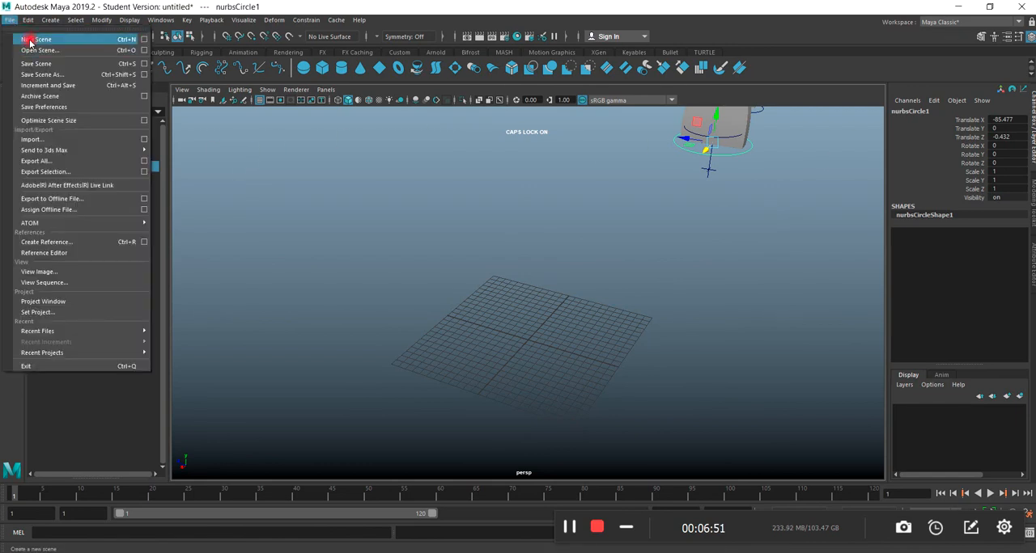
Move the current Maya window off the desktop and switch to the untitled Maya scene containing a single cube.
click(400, 8)
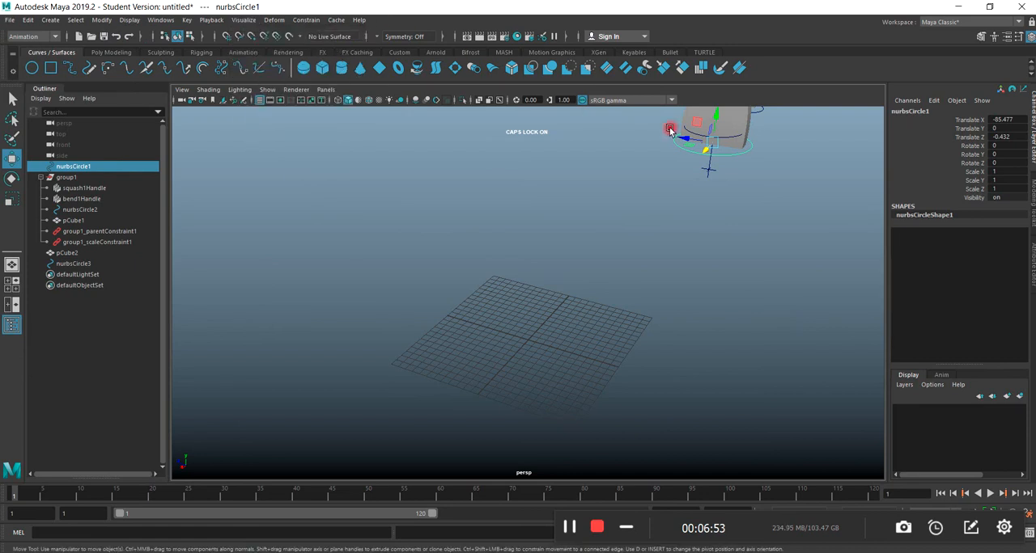
drag(490, 10, 1035, 326)
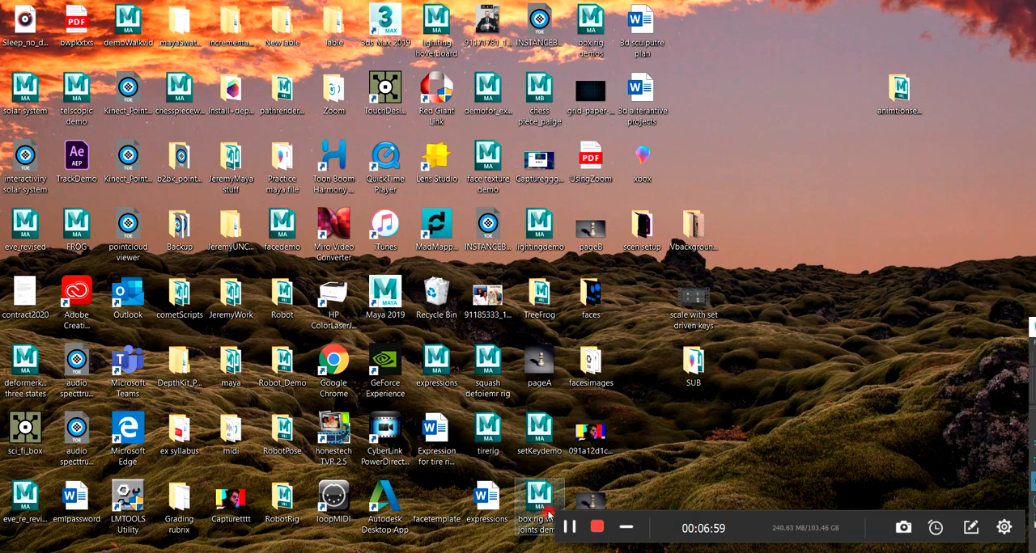
click(563, 532)
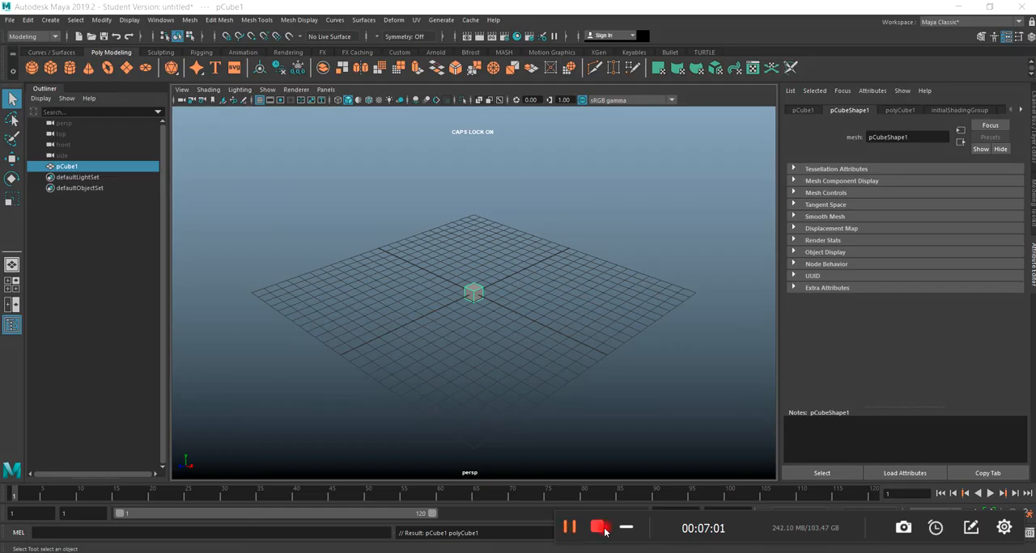
Scale the cube along all three axes into a wide, flat slab.
scroll(456, 346, down, 5)
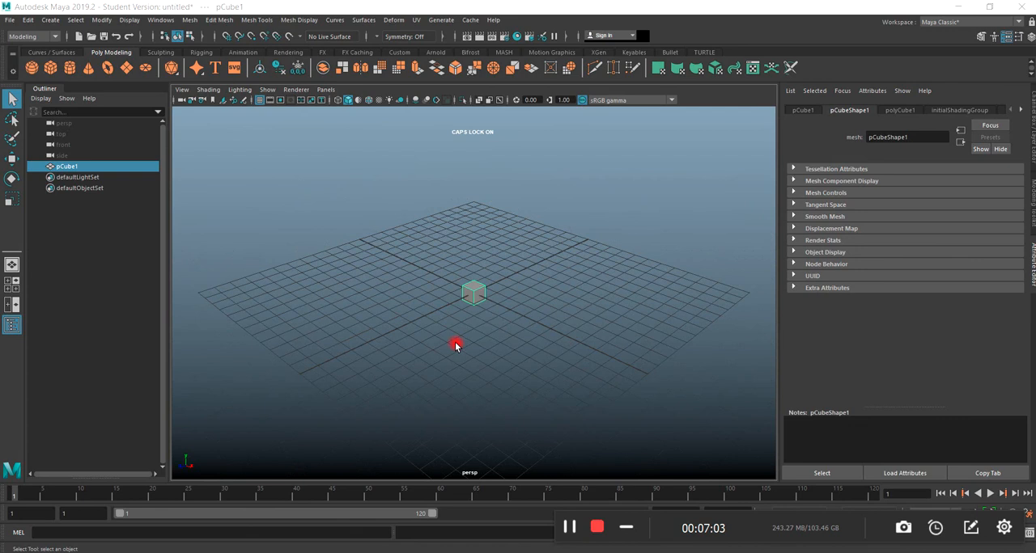
click(12, 198)
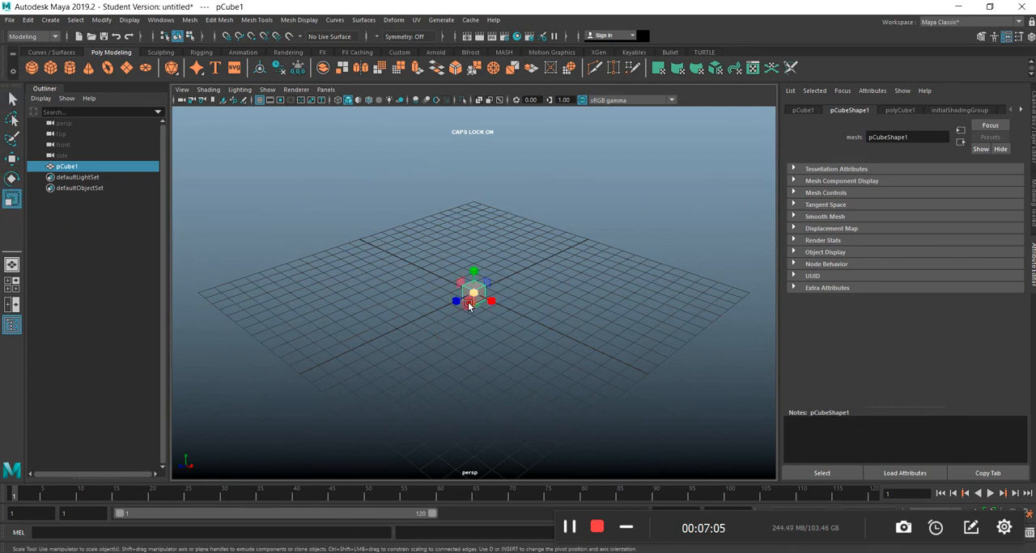
drag(492, 299, 424, 333)
drag(463, 305, 282, 421)
drag(489, 303, 452, 307)
drag(474, 272, 464, 215)
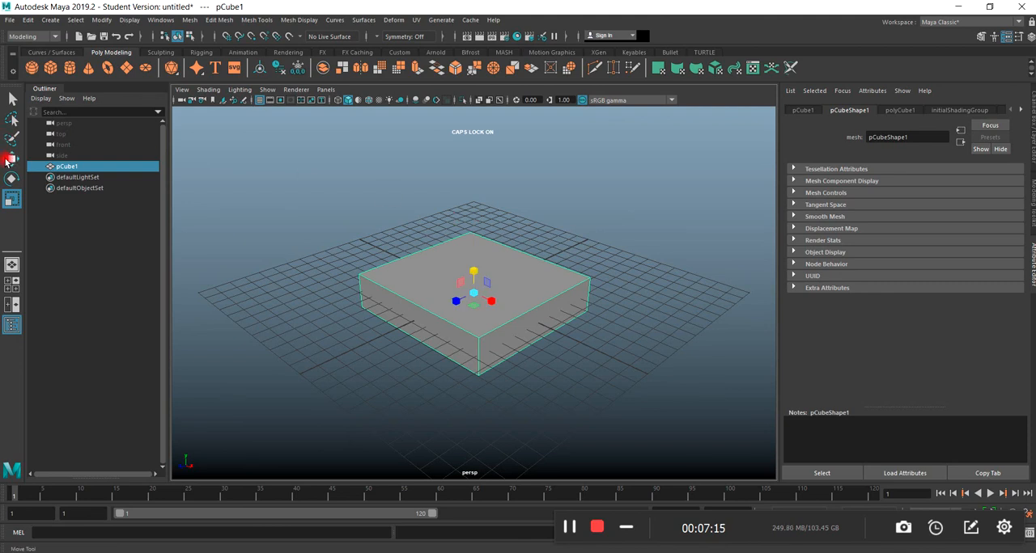
Raise the slab about 1.76 in Y so it sits above the grid.
click(11, 158)
drag(473, 273, 459, 250)
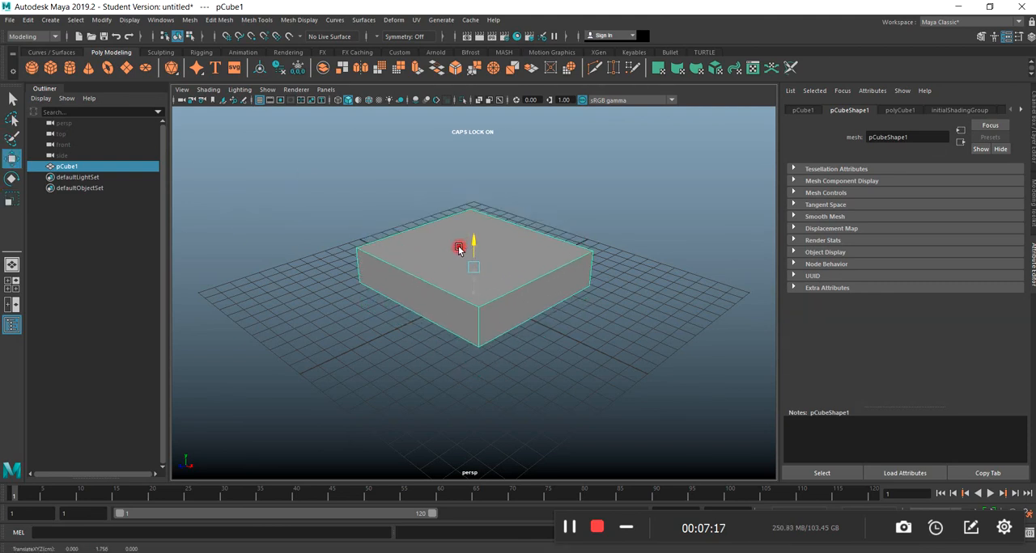
Set the slab's subdivisions to 20 in width, 10 in height and 20 in depth.
scroll(490, 325, up, 5)
mouse_move(488, 350)
alt+mouse_down()
mouse_move(508, 345)
mouse_move(502, 323)
mouse_move(481, 340)
alt+mouse_up()
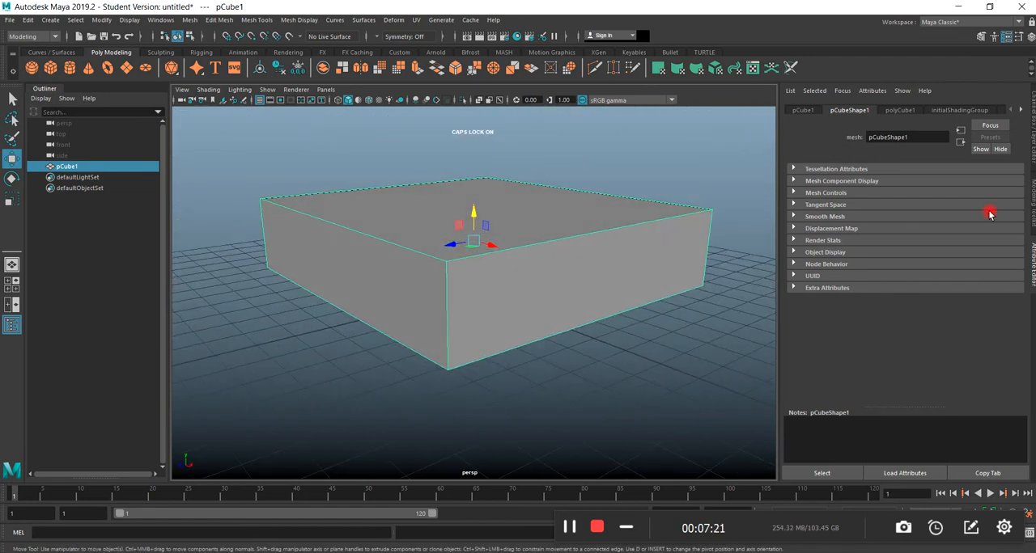
click(1031, 119)
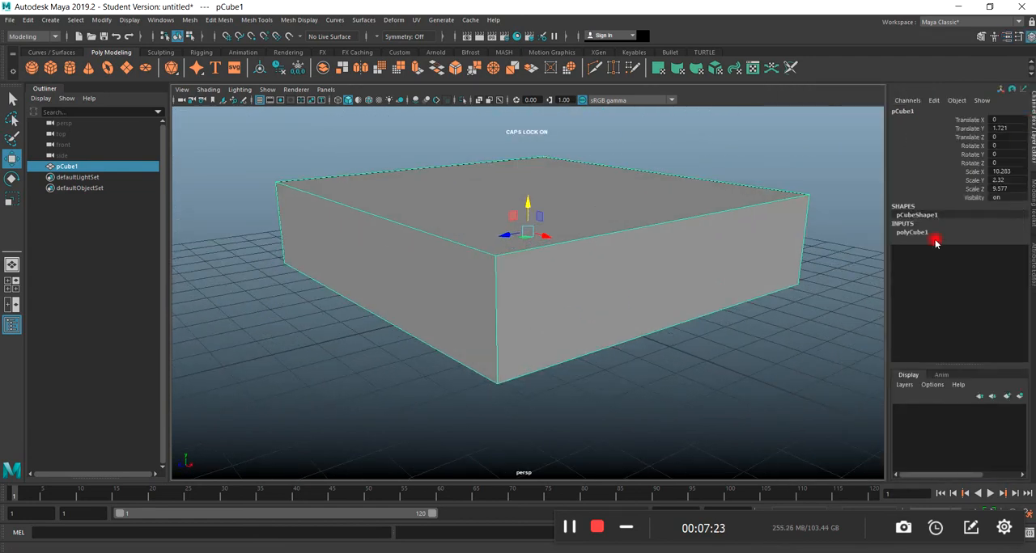
click(906, 234)
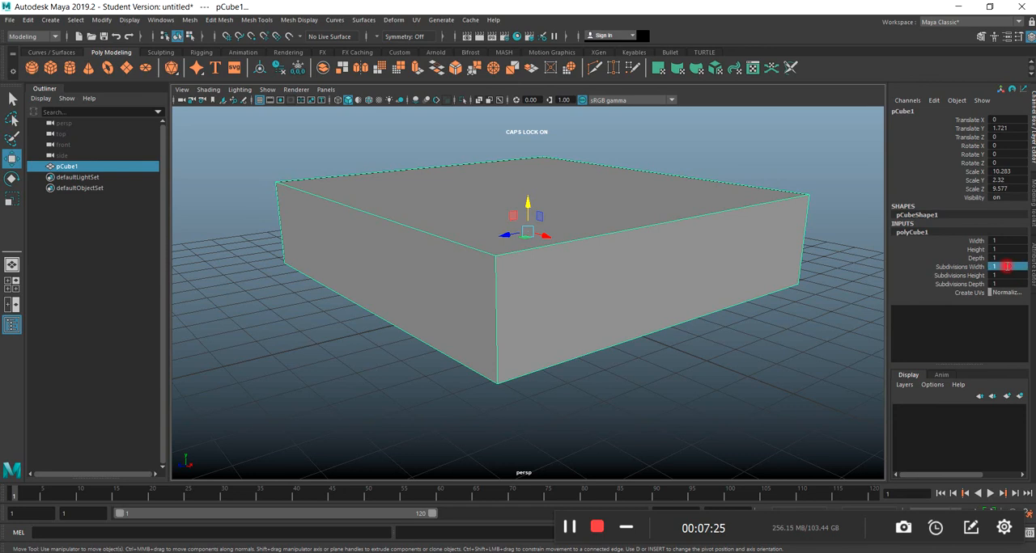
key(Tab)
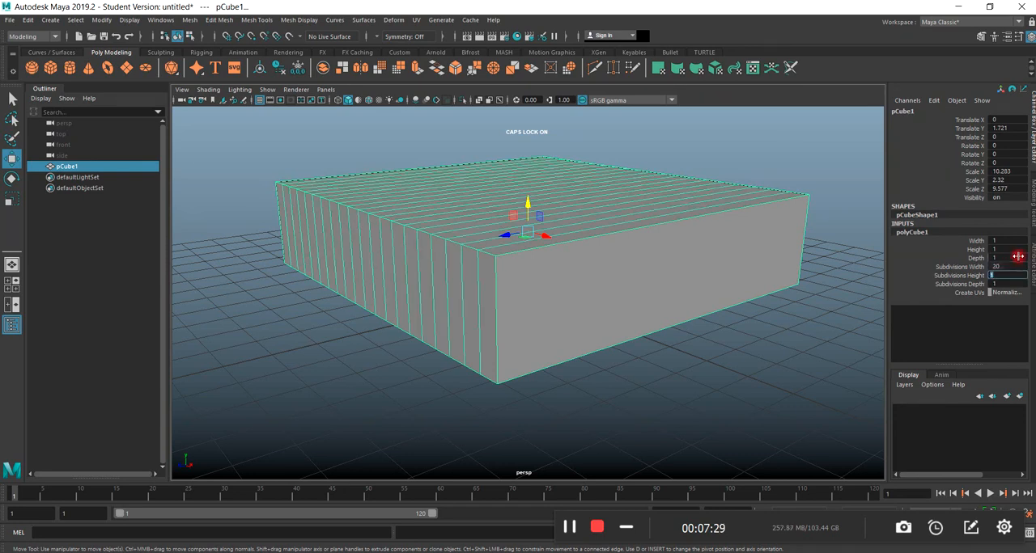
key(Tab)
key(Return)
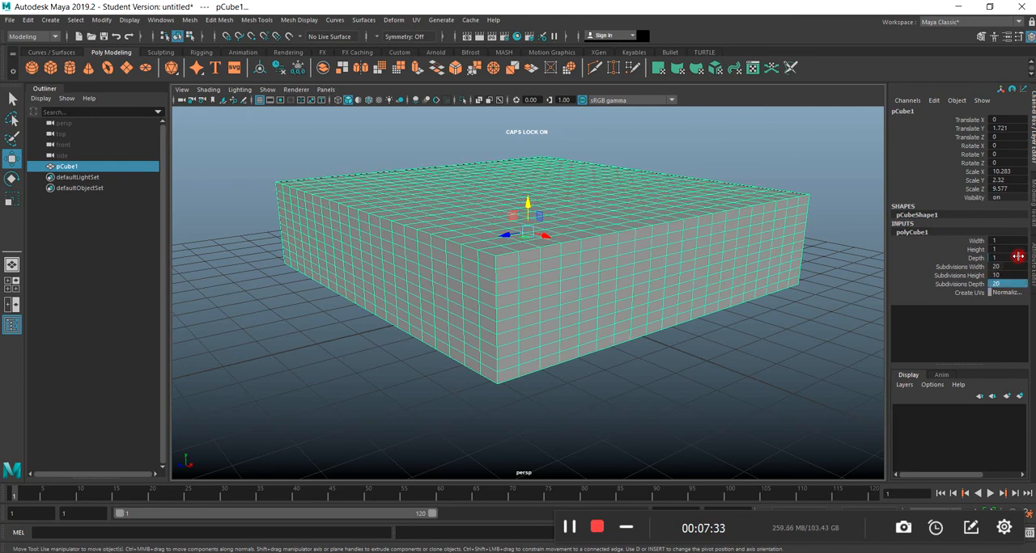
Examine the subdivided slab's top and sides, both selected and deselected, with and without its wireframe.
alt+drag(810, 291, 588, 358)
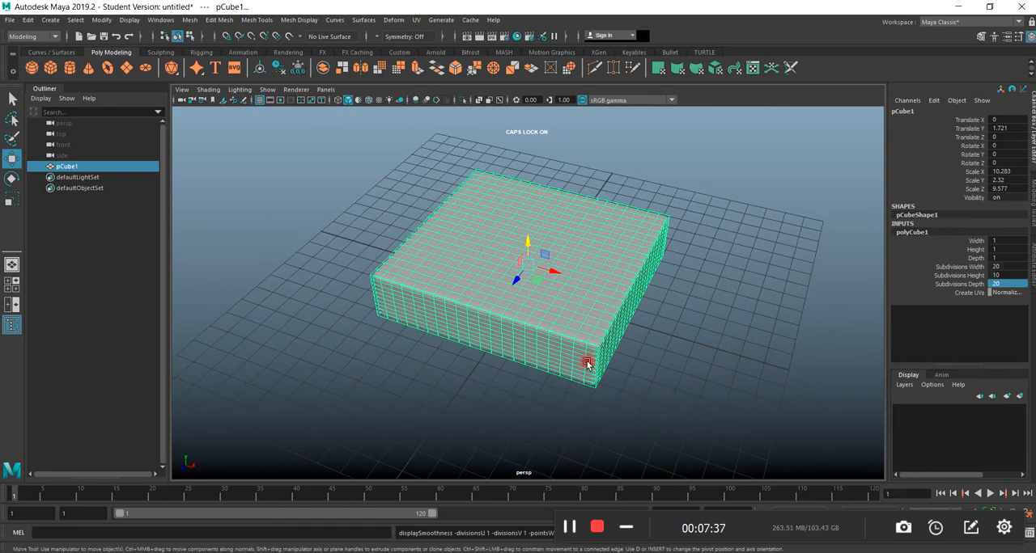
click(485, 394)
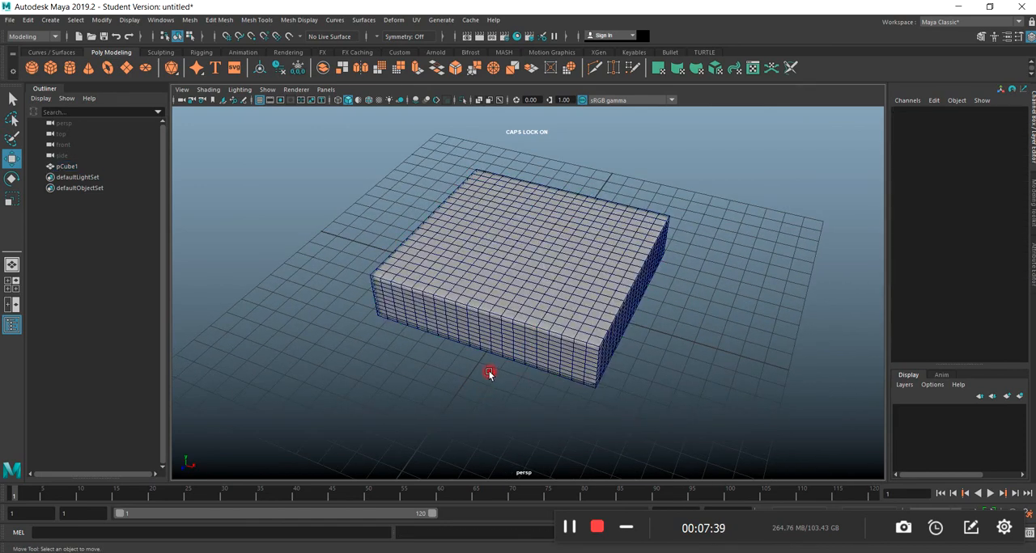
click(528, 328)
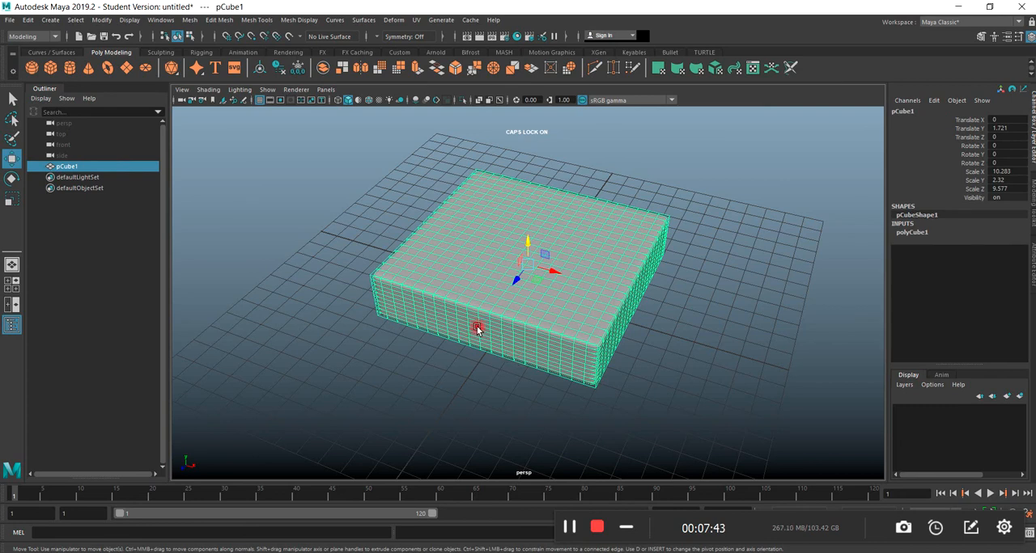
click(483, 361)
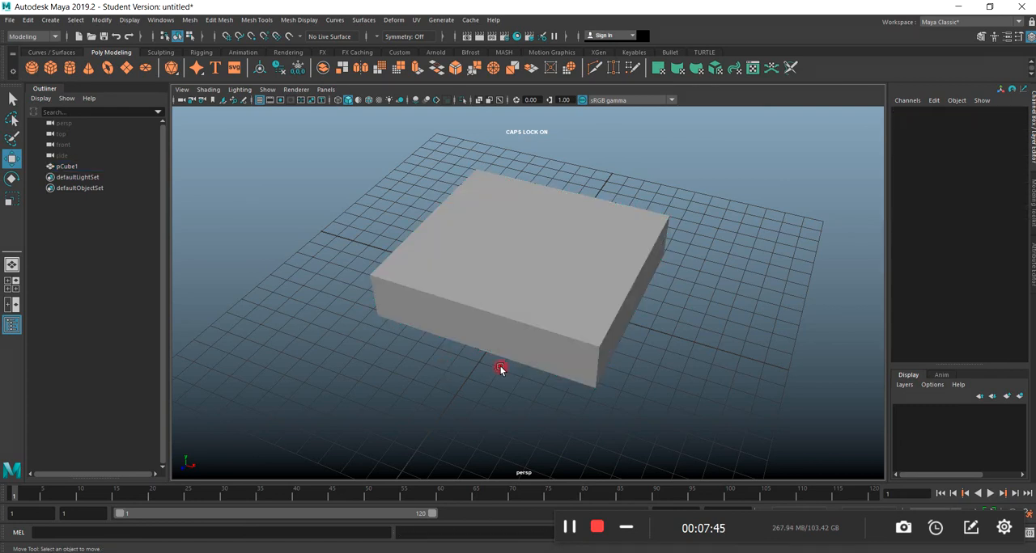
alt+drag(483, 361, 520, 358)
click(531, 302)
scroll(557, 344, down, 3)
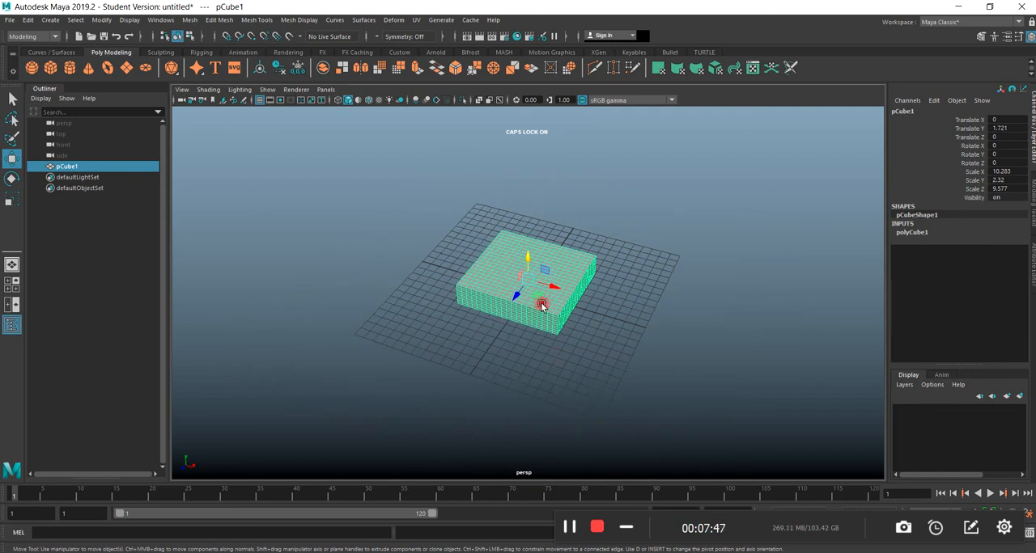
scroll(499, 361, down, 2)
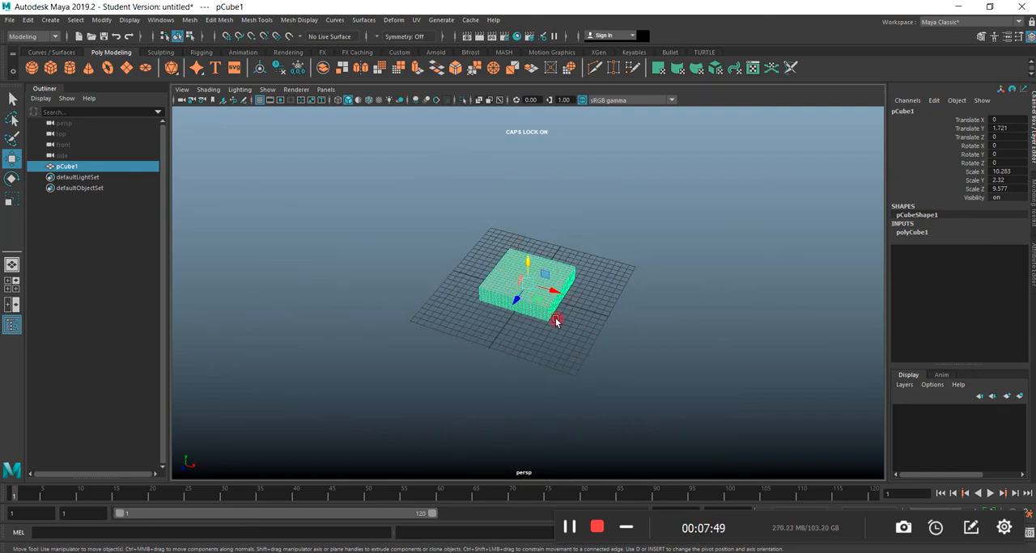
scroll(558, 308, up, 4)
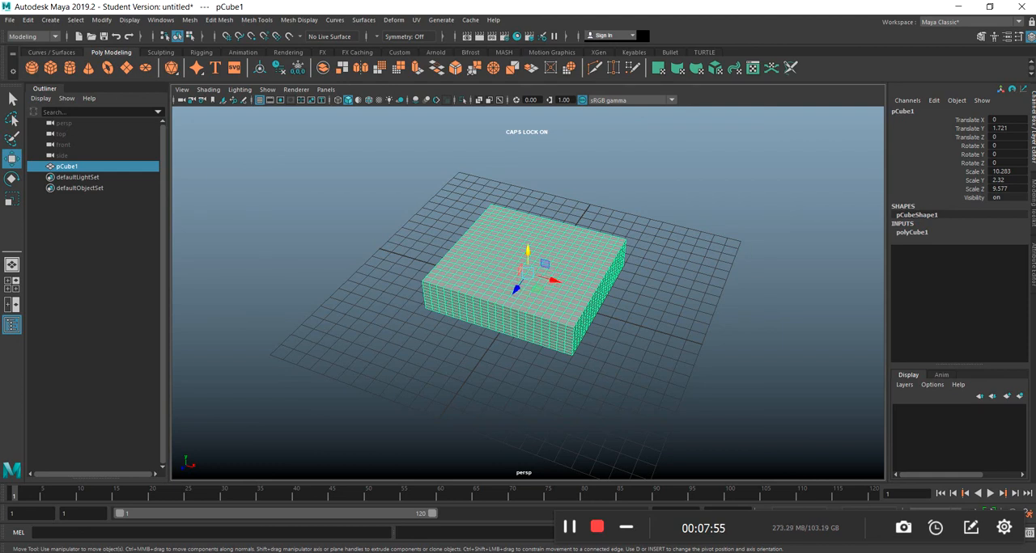
Switch to the Maya scene with the deformer rig and bring the rig back onto the grid, at about 6.35 in X.
drag(1030, 143, 493, 87)
click(709, 88)
scroll(548, 347, down, 5)
scroll(611, 248, up, 2)
drag(647, 193, 488, 358)
click(514, 268)
mouse_move(514, 269)
mouse_down()
mouse_move(518, 259)
mouse_move(520, 278)
mouse_move(513, 224)
mouse_move(514, 267)
mouse_up()
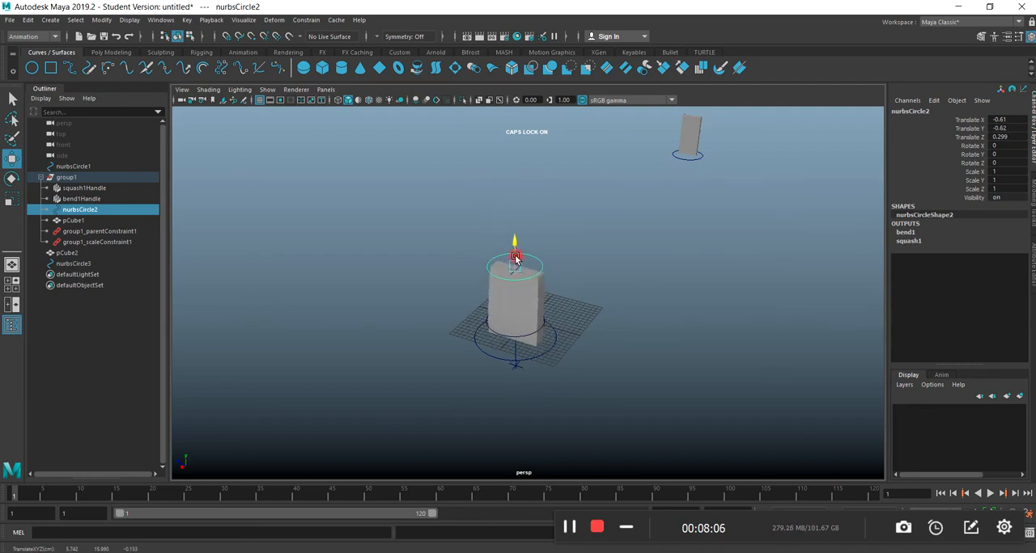
Lay the deformer rig on its side by rotating its base circle about 86 degrees in Z.
click(10, 178)
click(491, 356)
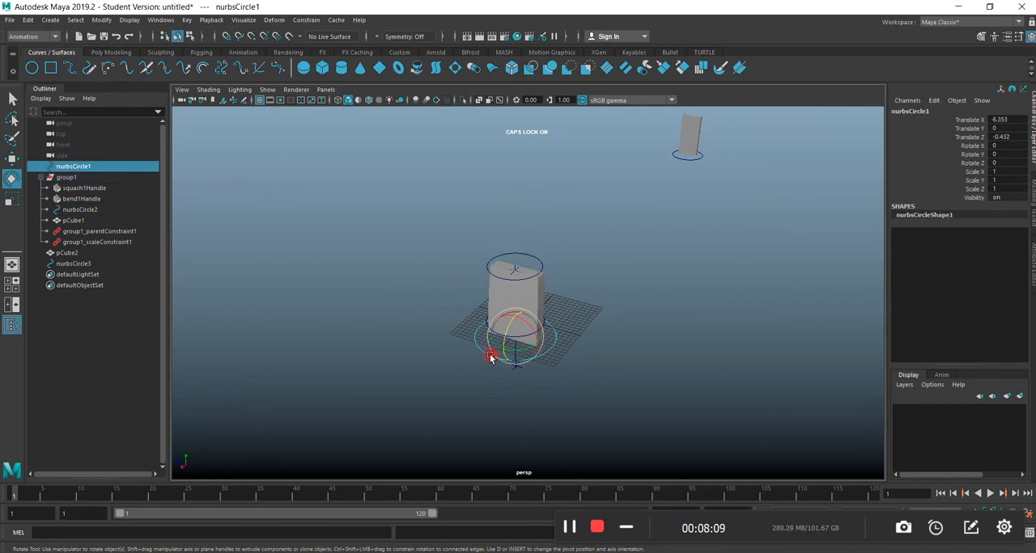
drag(505, 338, 518, 301)
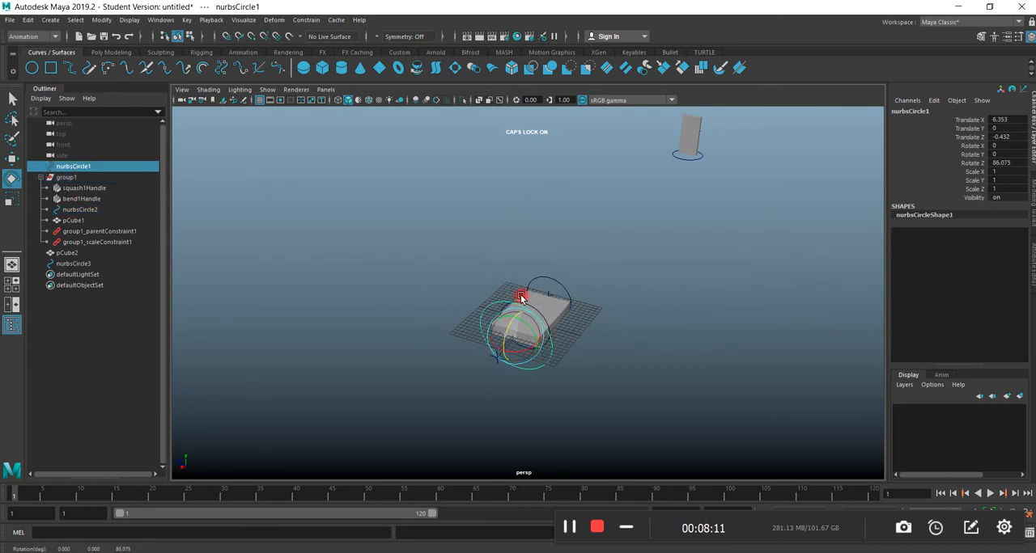
Stretch the box by moving its end control circle about 14.3 units along the box's length.
alt+drag(530, 378, 616, 321)
click(620, 319)
key(w)
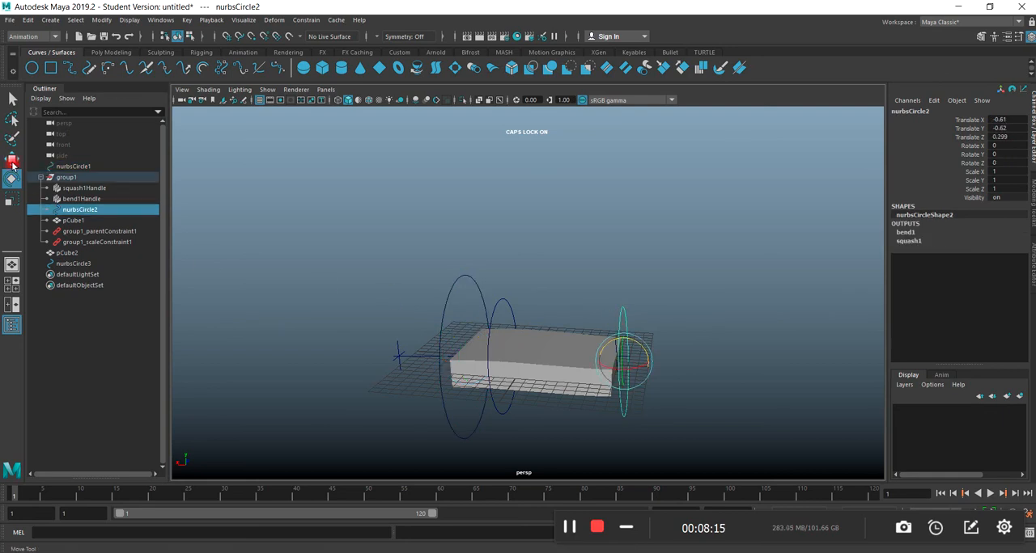
drag(641, 359, 793, 361)
Slide the stretched rig lengthwise with its base circle to about -14.8 in X.
click(442, 328)
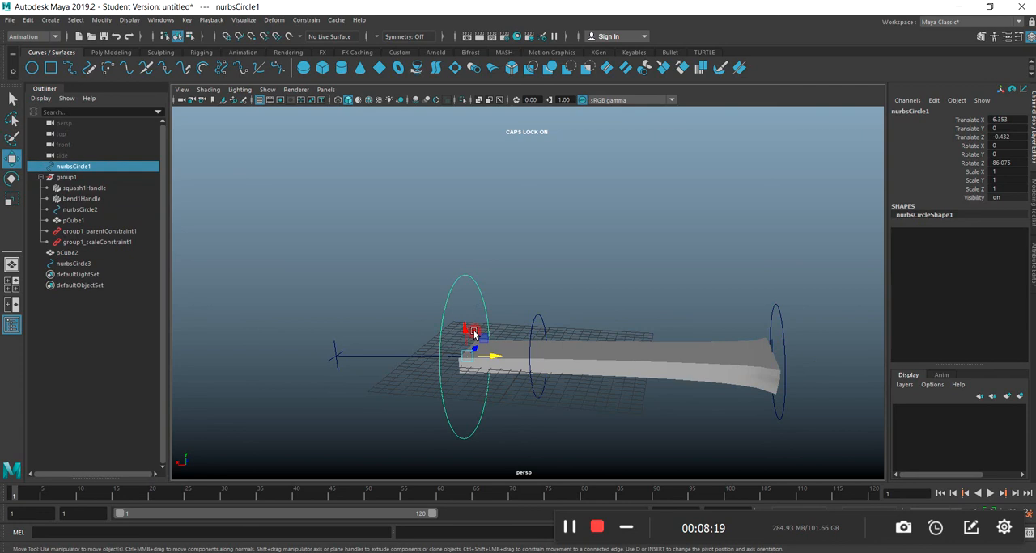
drag(489, 355, 704, 364)
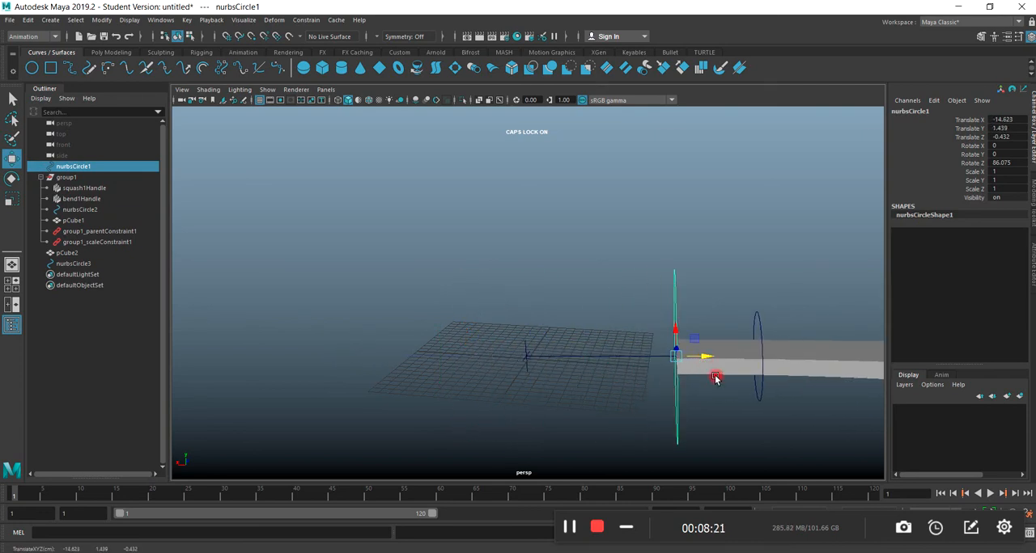
scroll(779, 417, down, 4)
alt+drag(744, 395, 675, 383)
click(753, 384)
Undo the stretching and sliding moves made on the two control circles.
key(ctrl+z)
key(ctrl+z)
key(ctrl+z)
key(ctrl+z)
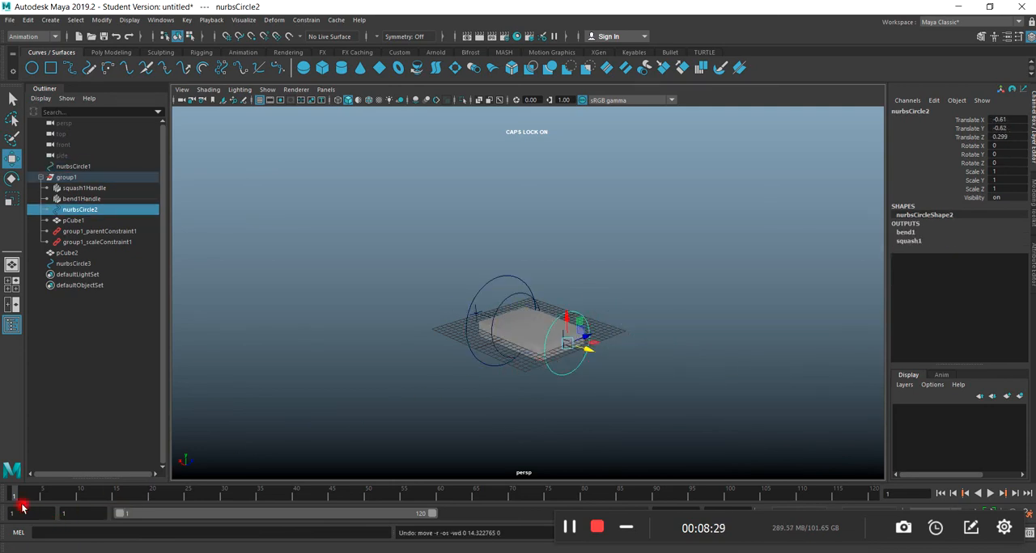
Select the base circle and the end circle together and key them at frame 1.
scroll(498, 386, up, 3)
alt+drag(489, 408, 583, 400)
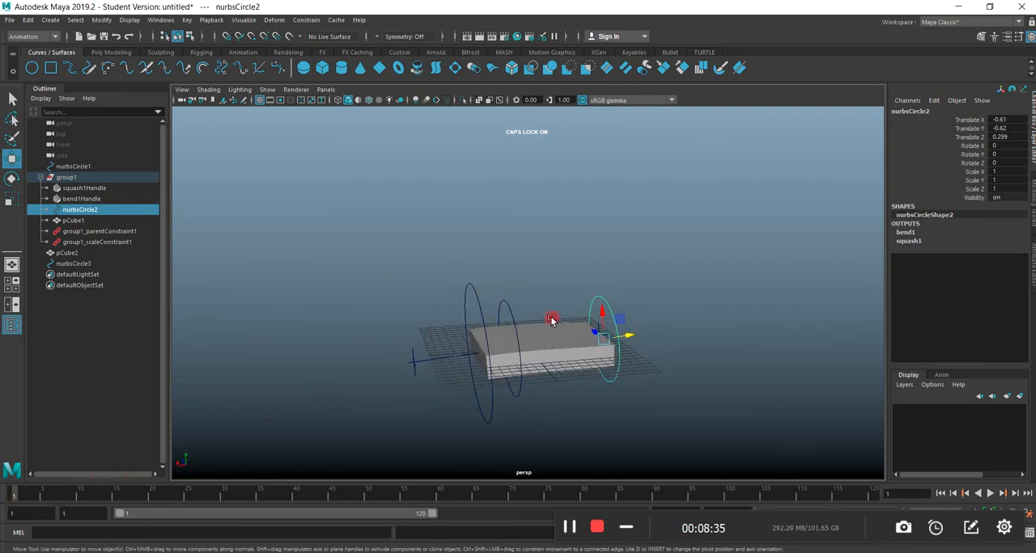
click(473, 288)
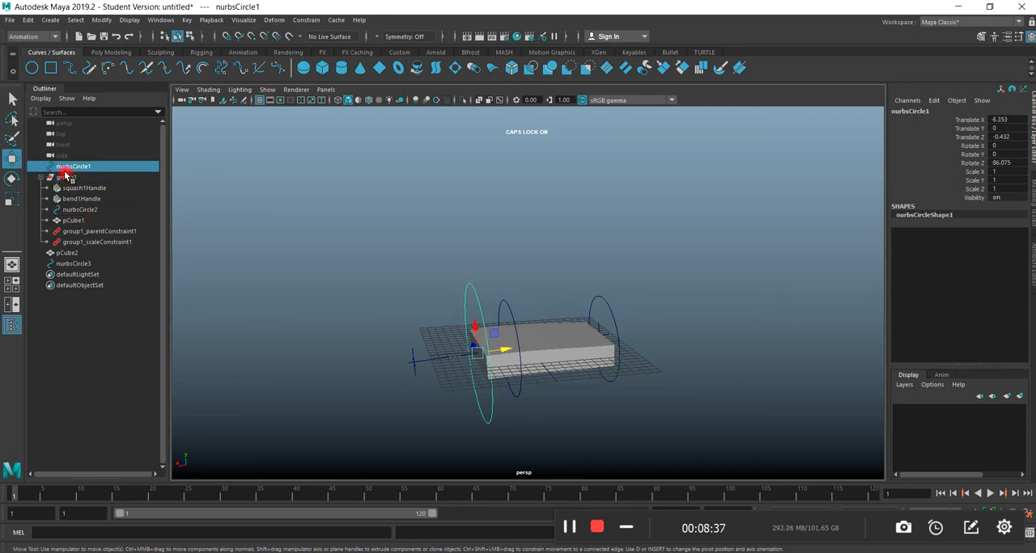
shift+click(608, 304)
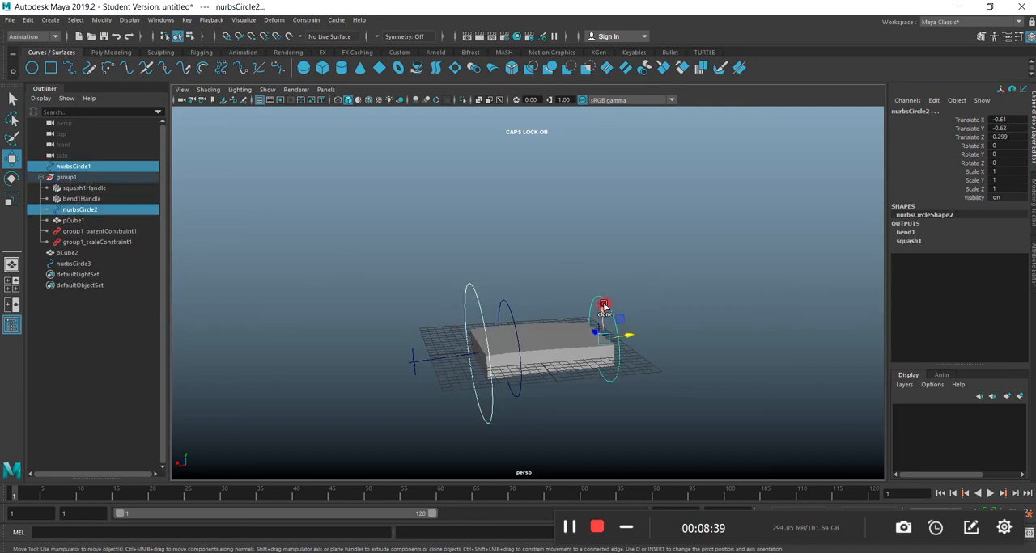
key(s)
At frame 5, stretch the box by moving the end circle to about 11.1 in Y and key it.
click(41, 494)
click(574, 293)
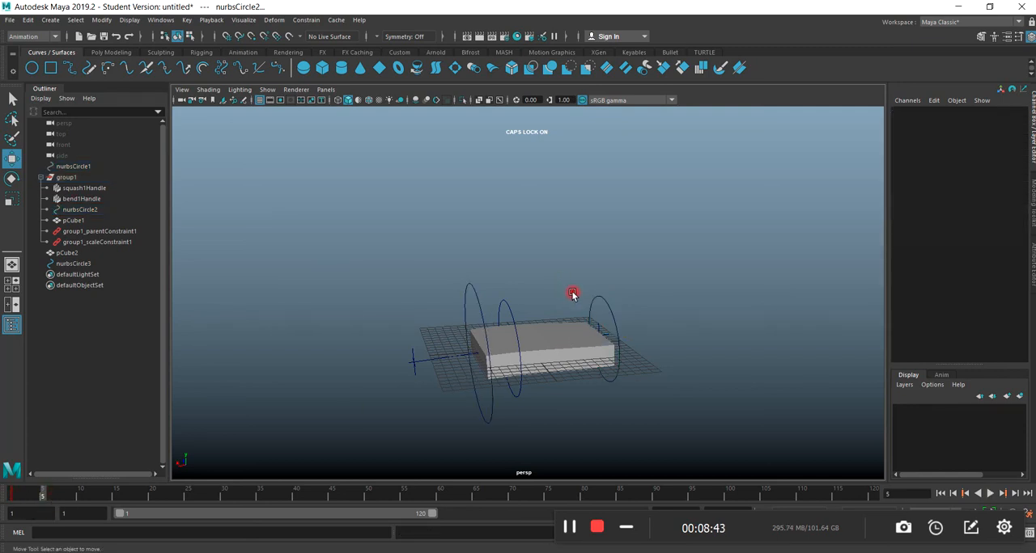
click(606, 306)
drag(623, 338, 709, 329)
key(s)
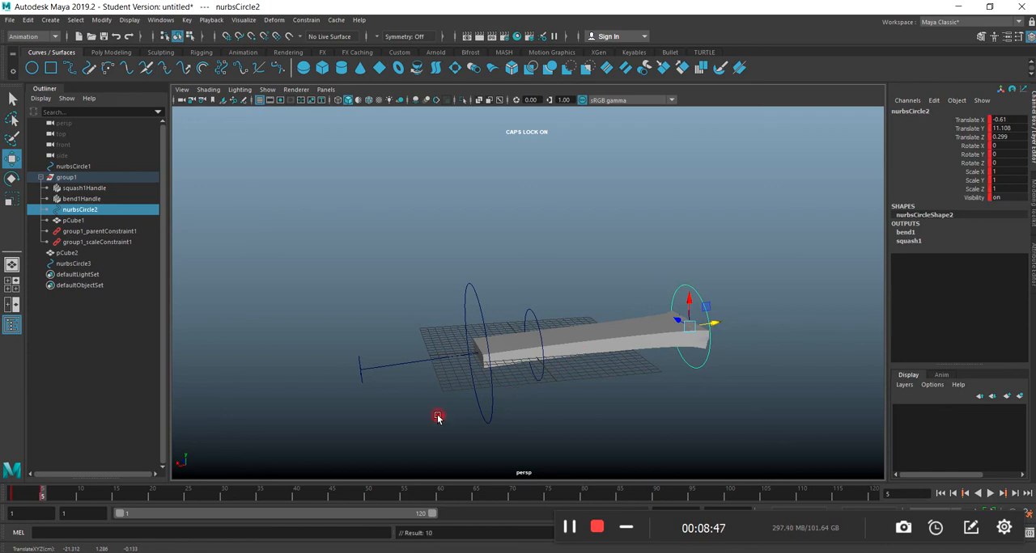
At frame 7, slide the rig along its length with the base circle to about -11.25 in X.
click(28, 496)
drag(28, 496, 61, 501)
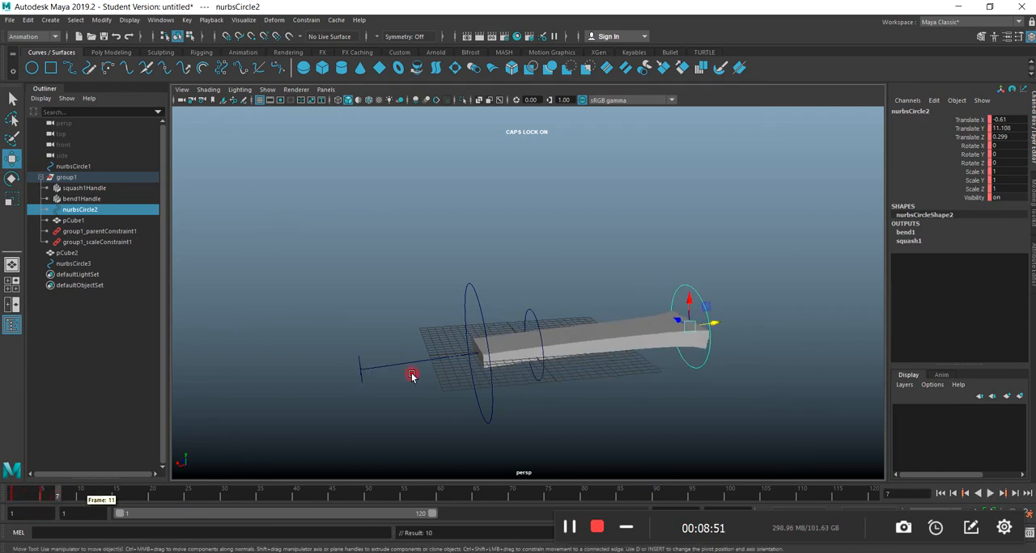
click(477, 301)
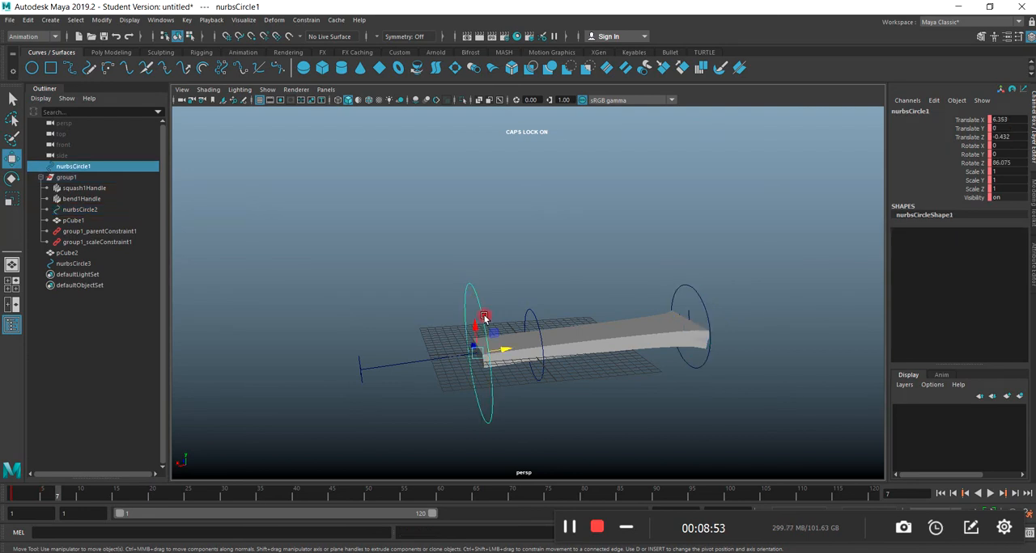
drag(503, 352, 883, 270)
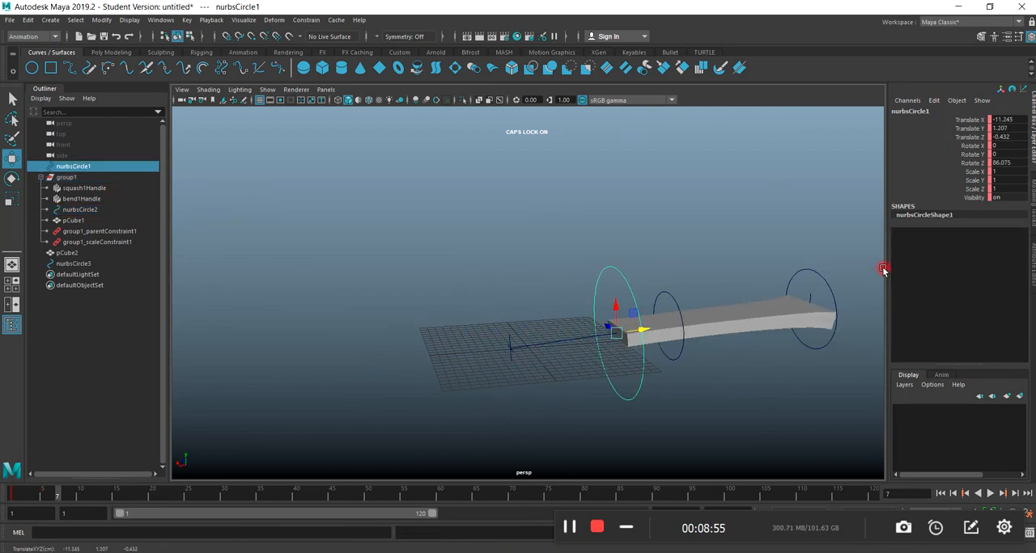
Squash the box by moving the end circle to about -5.78 in Y, and key both circles at frame 7.
click(822, 280)
drag(827, 308, 715, 324)
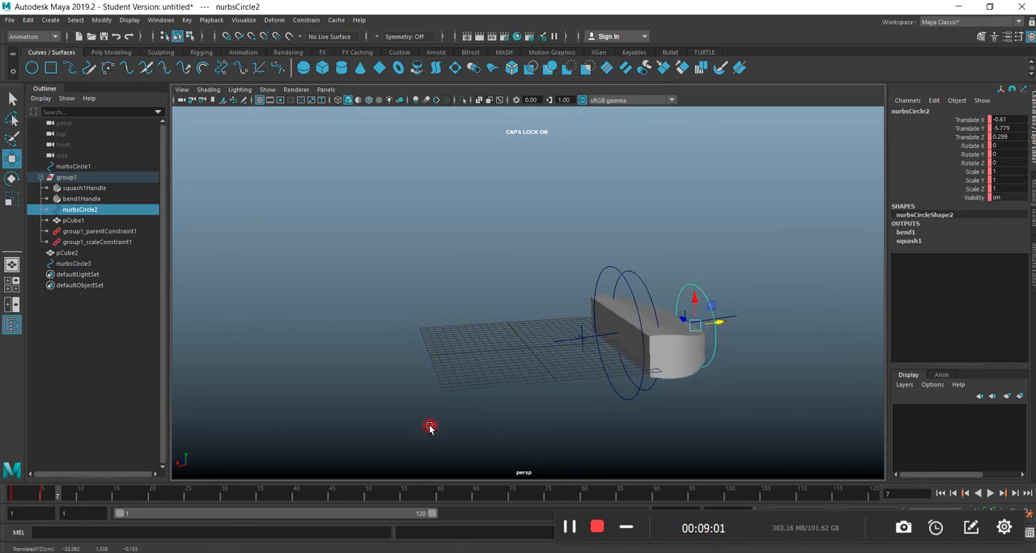
shift+click(605, 272)
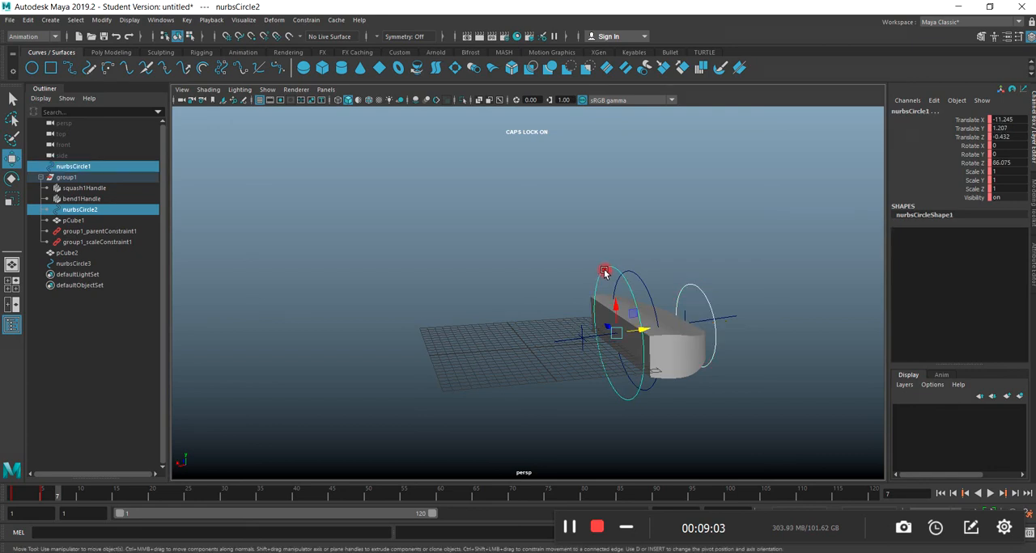
At frame 9, stretch the box again by moving the end circle to about 9.26 in Y and key it.
click(48, 495)
drag(48, 499, 65, 513)
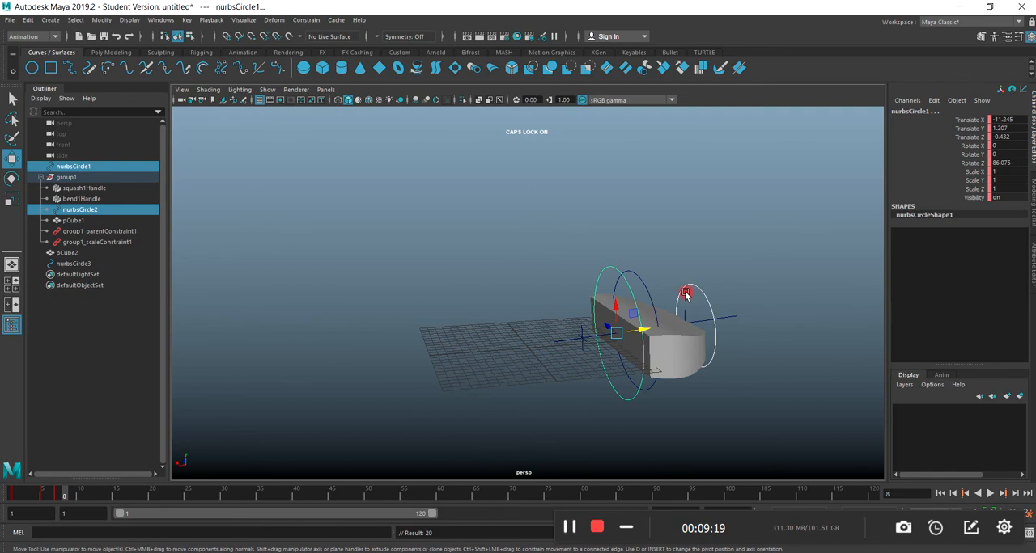
click(74, 493)
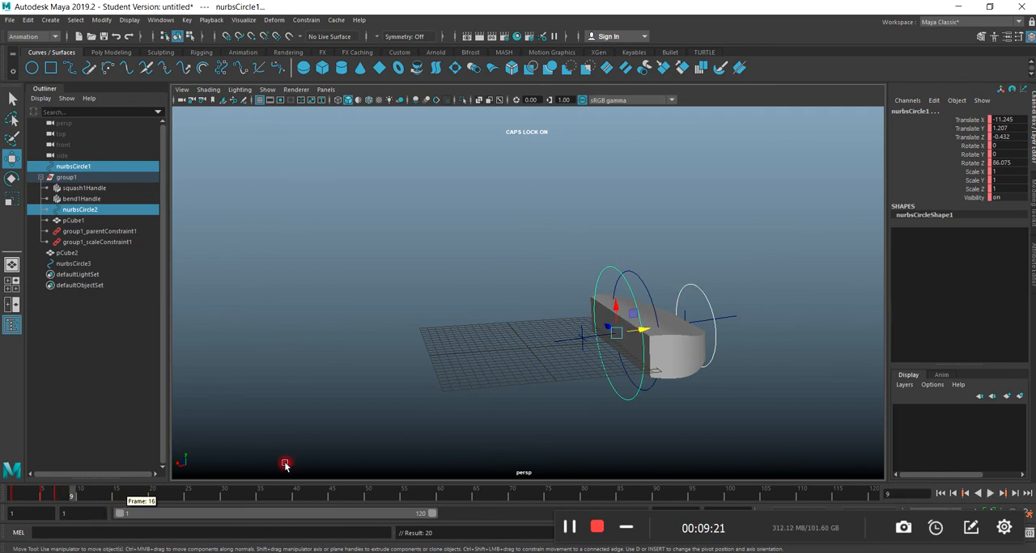
click(684, 291)
drag(713, 320, 684, 301)
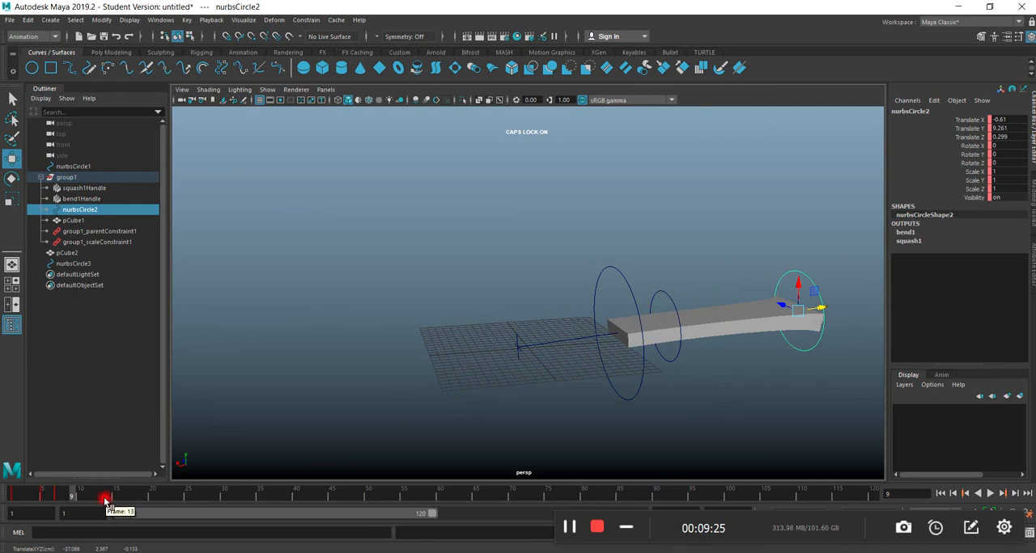
key(s)
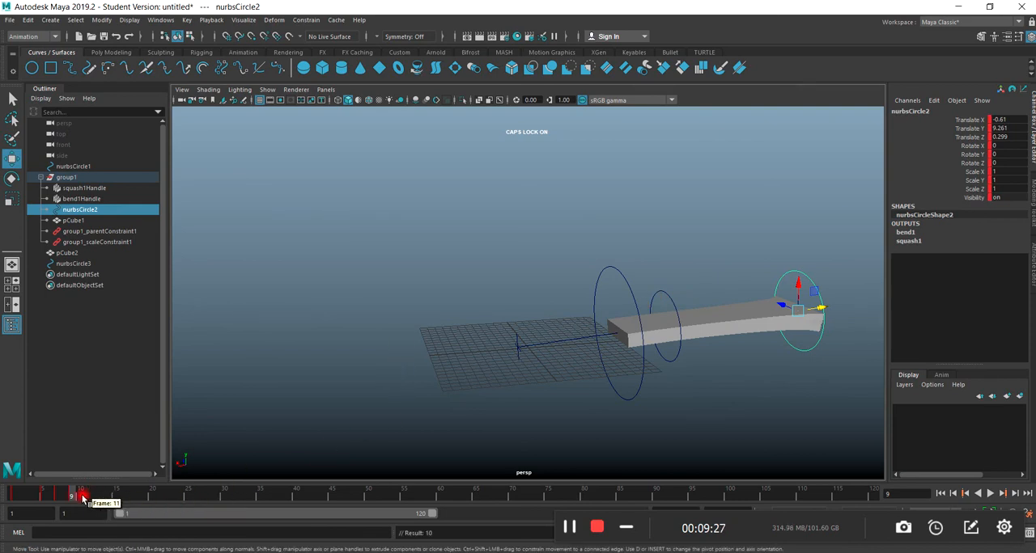
Scrub through the keyed squash-and-stretch motion and return to the untitled scene with the subdivided slab.
drag(73, 495, 37, 505)
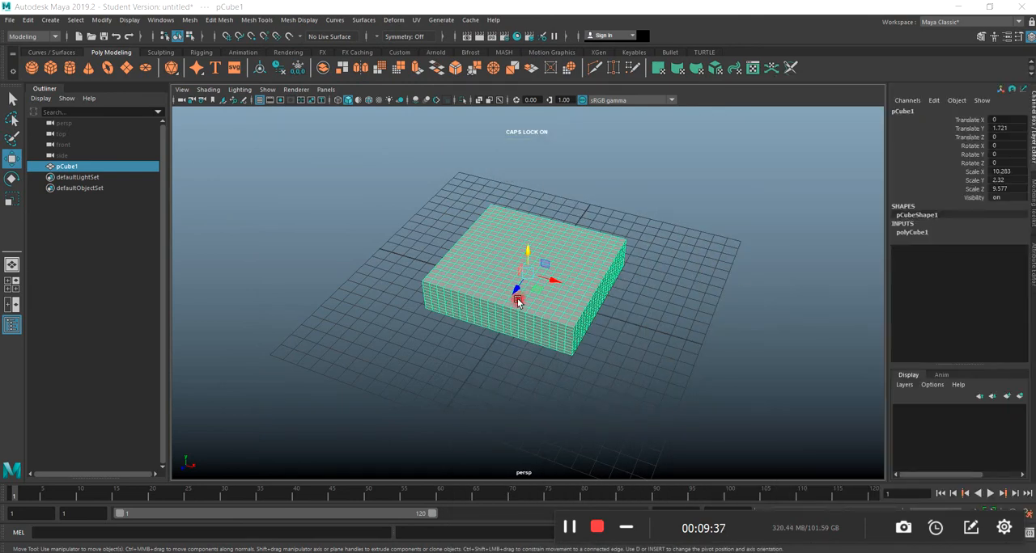
scroll(515, 340, down, 3)
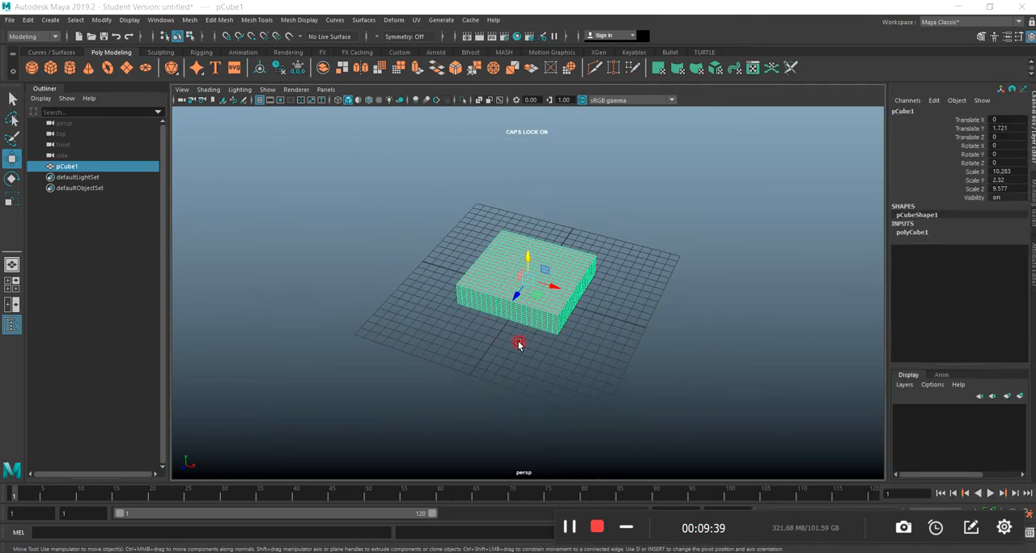
Rotate the slab to 90 degrees in Z so it stands upright.
scroll(519, 345, up, 8)
alt+drag(519, 344, 229, 194)
click(11, 178)
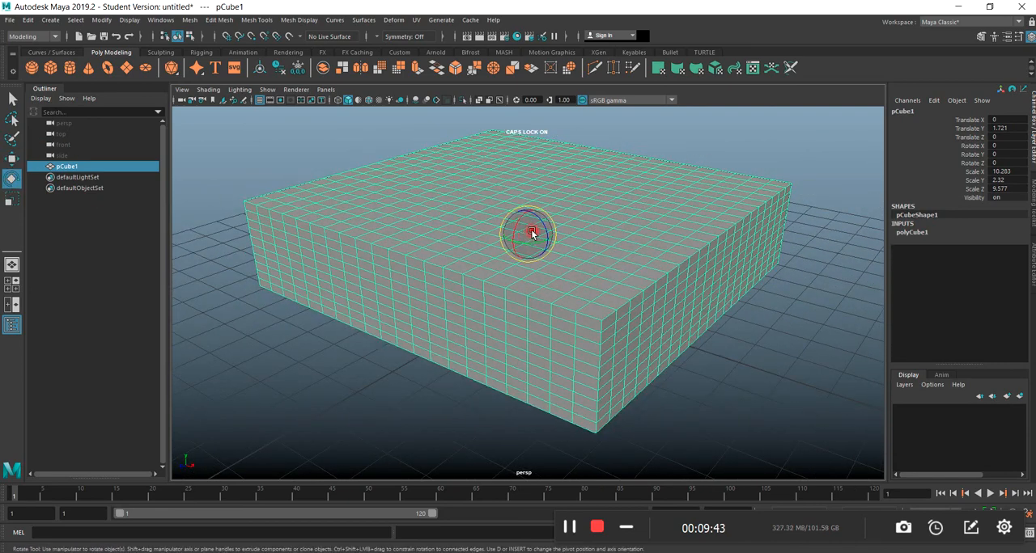
mouse_move(543, 229)
mouse_down()
mouse_move(516, 184)
mouse_move(541, 223)
mouse_up()
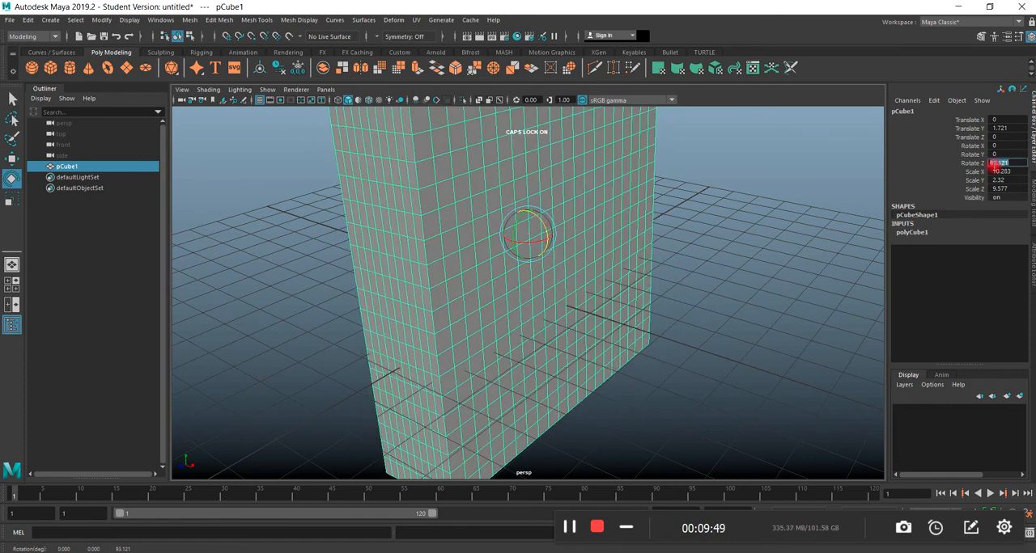
key(Return)
In the front view, raise the upright slab to about 5.19 in Y so its base rests on the grid.
scroll(763, 316, down, 4)
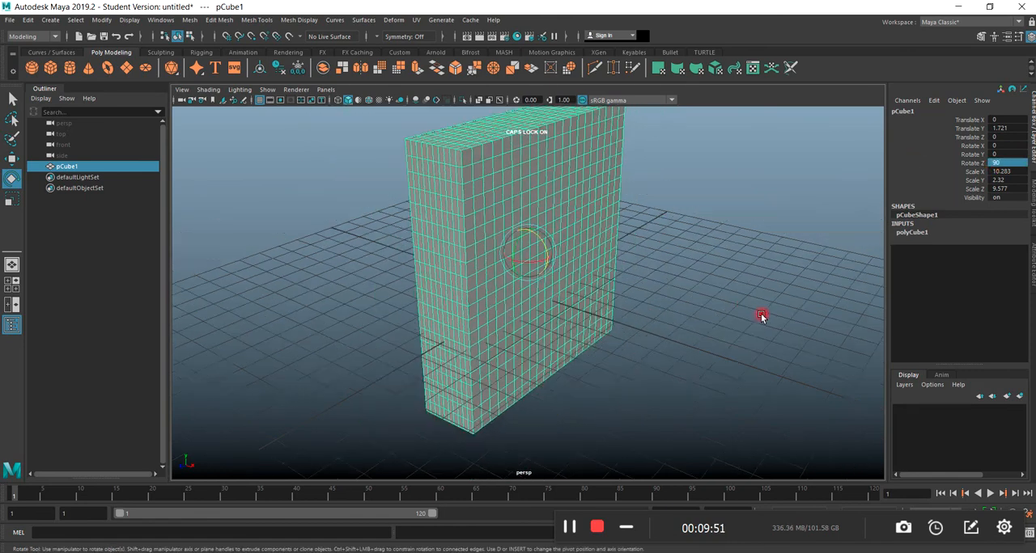
alt+drag(608, 362, 548, 345)
key(space)
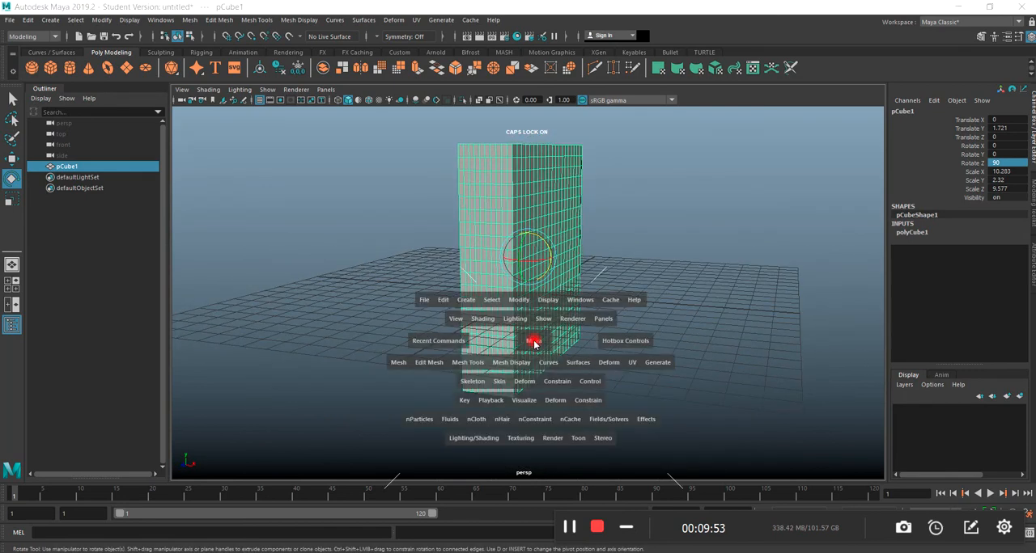
key(space)
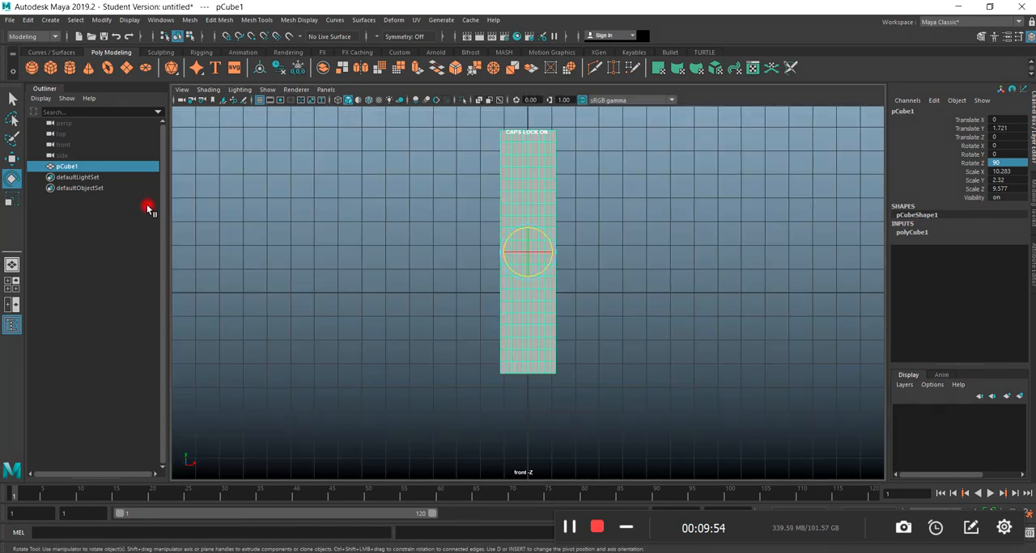
click(13, 159)
drag(523, 226, 516, 146)
key(space)
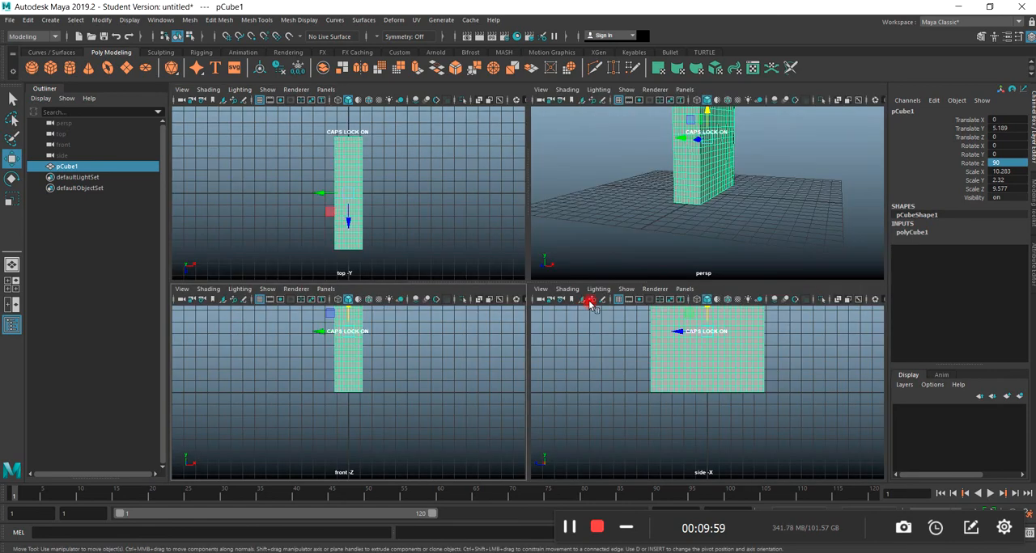
key(space)
Create a NURBS circle at the slab's base and scale it uniformly to about 8.1.
scroll(564, 311, down, 4)
mouse_move(534, 317)
alt+mouse_down()
mouse_move(503, 333)
mouse_move(521, 318)
alt+mouse_up()
scroll(528, 306, up, 4)
alt+middle_drag(513, 356, 460, 447)
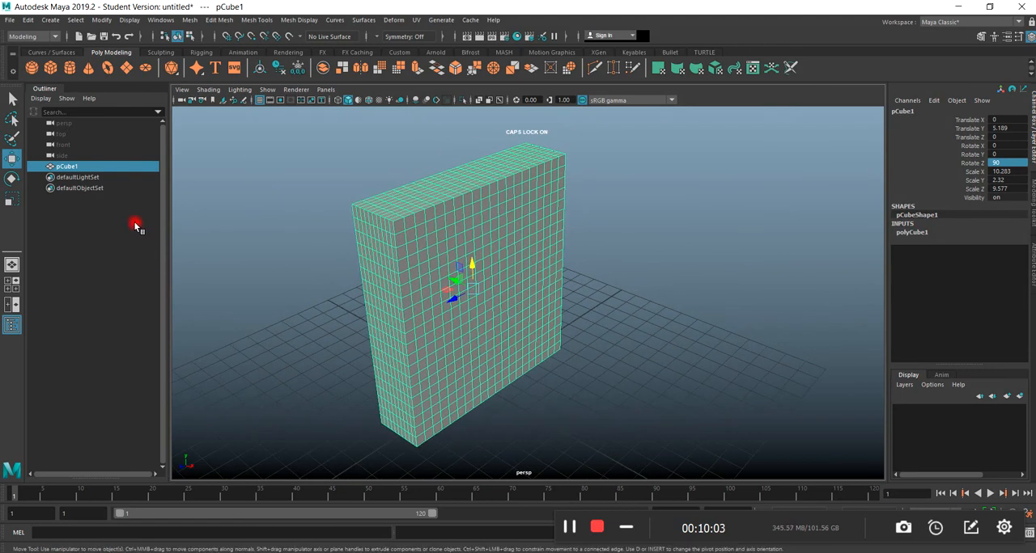
click(55, 52)
click(31, 69)
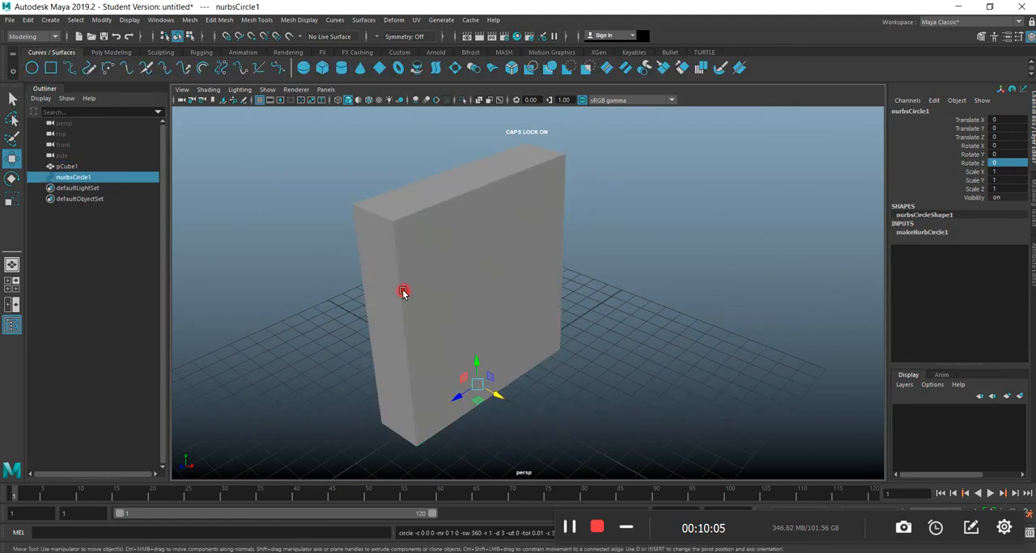
alt+drag(400, 289, 296, 259)
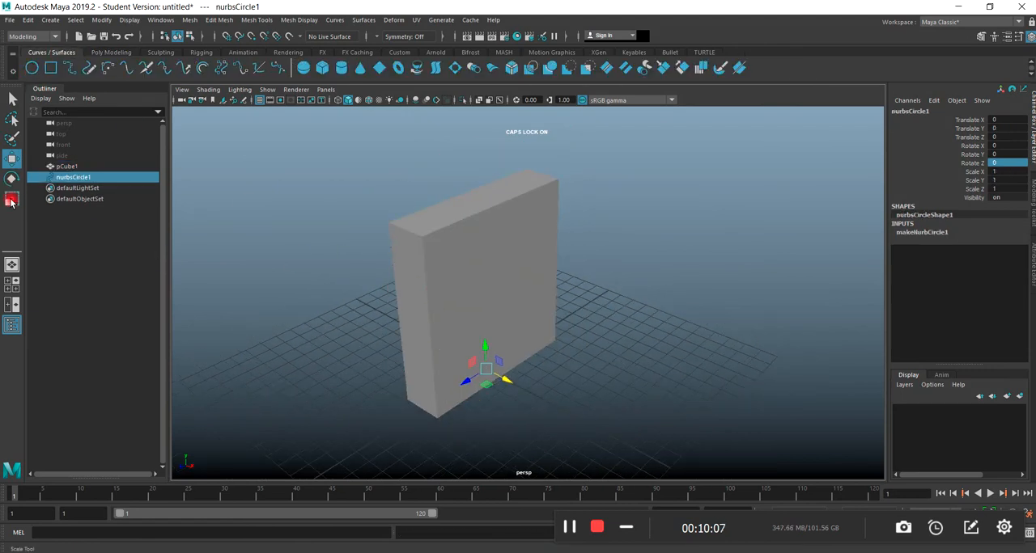
click(11, 201)
drag(488, 374, 659, 370)
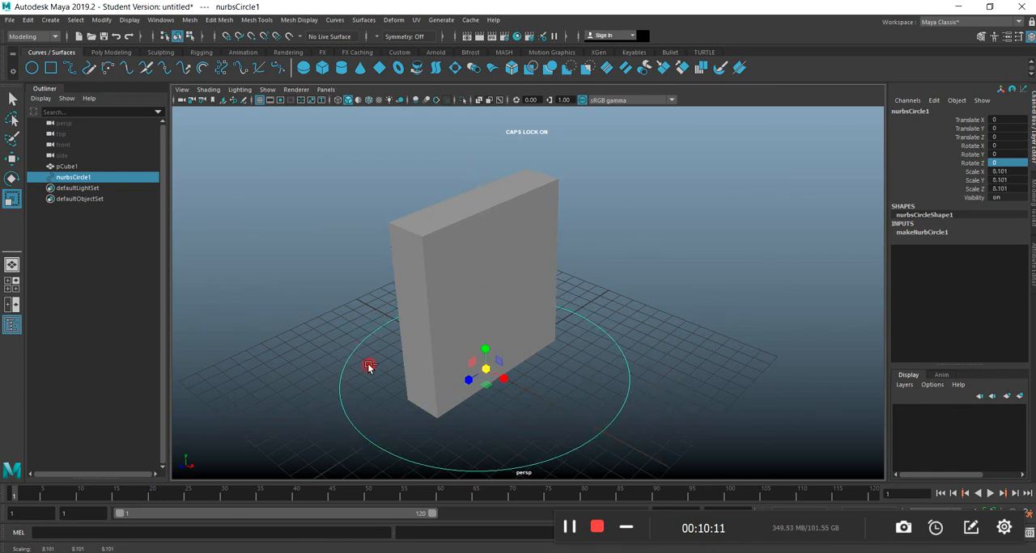
Duplicate the base circle, placing the copy near the slab's top at about 9.62 in Y and narrowing its X scale to about 3.51.
key(ctrl+d)
key(Caps_Lock)
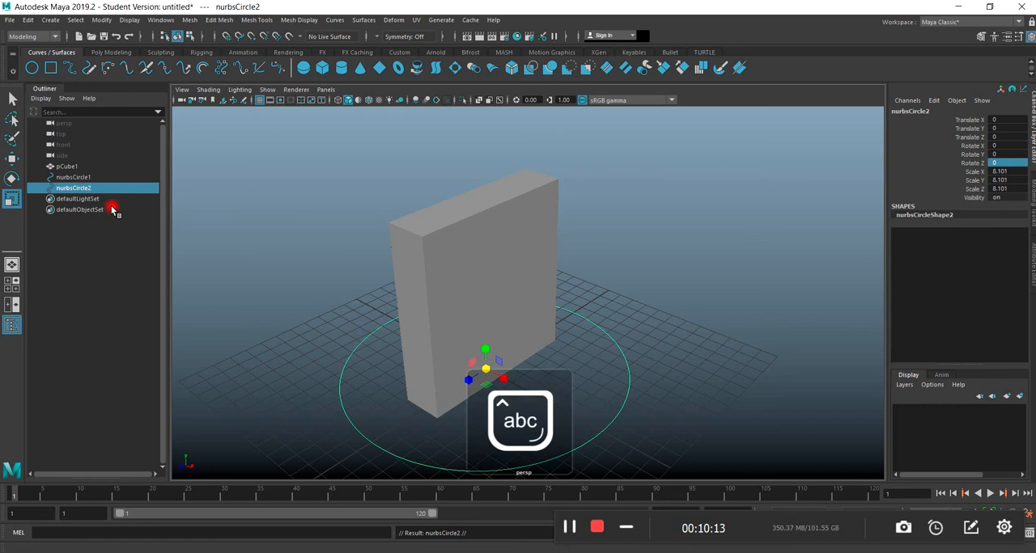
click(11, 159)
drag(486, 356, 484, 213)
click(11, 199)
alt+drag(414, 314, 384, 333)
In the front view, raise the upper circle to about 10.33 in Y, level with the slab's top face.
key(space)
key(space)
scroll(515, 267, down, 4)
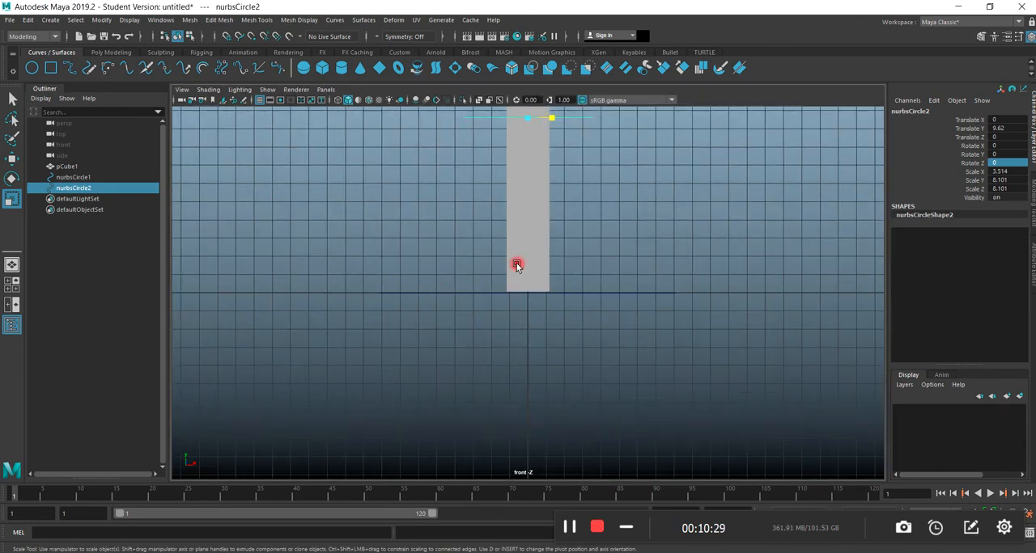
alt+middle_drag(561, 248, 498, 342)
scroll(453, 295, up, 4)
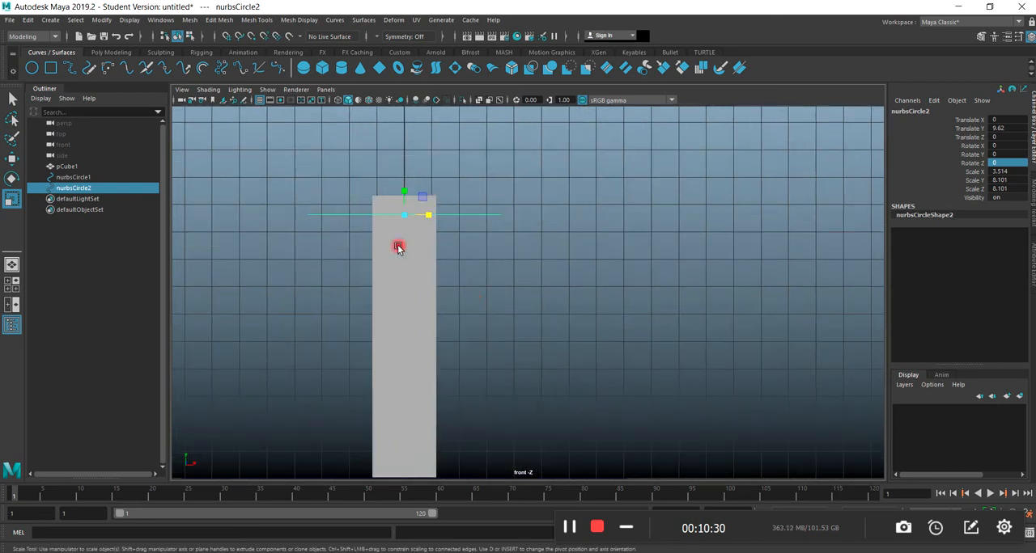
click(12, 160)
drag(408, 221, 399, 168)
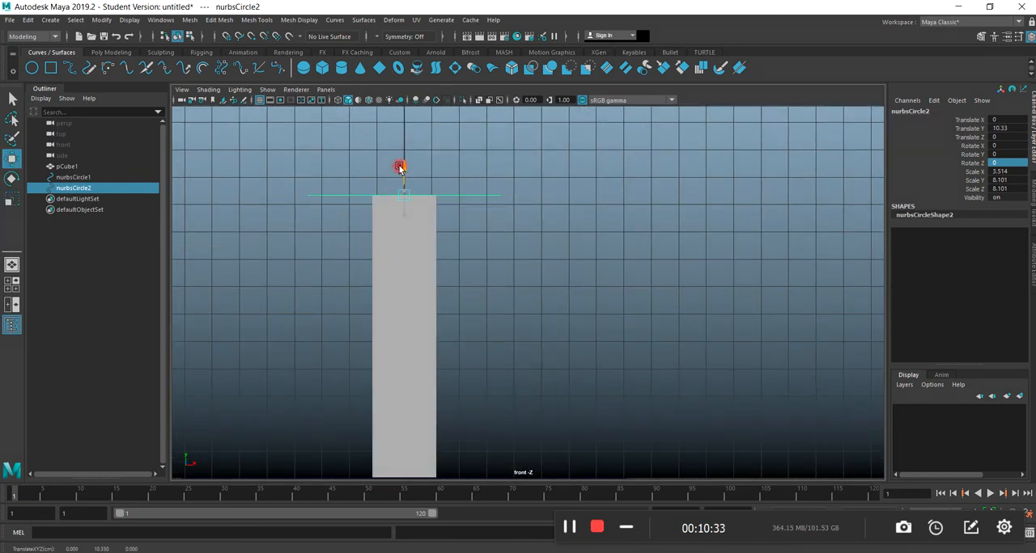
key(space)
key(space)
alt+drag(475, 308, 534, 308)
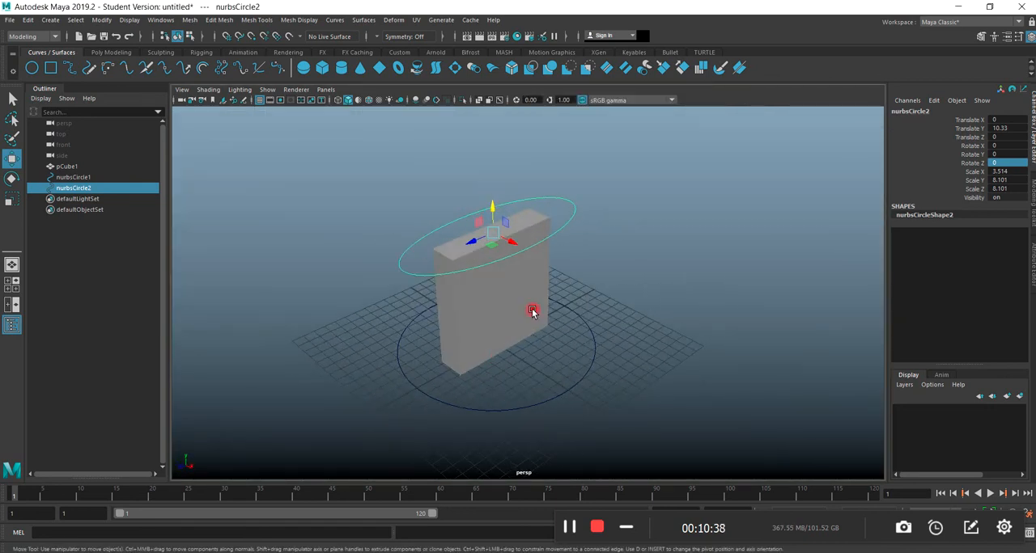
click(364, 20)
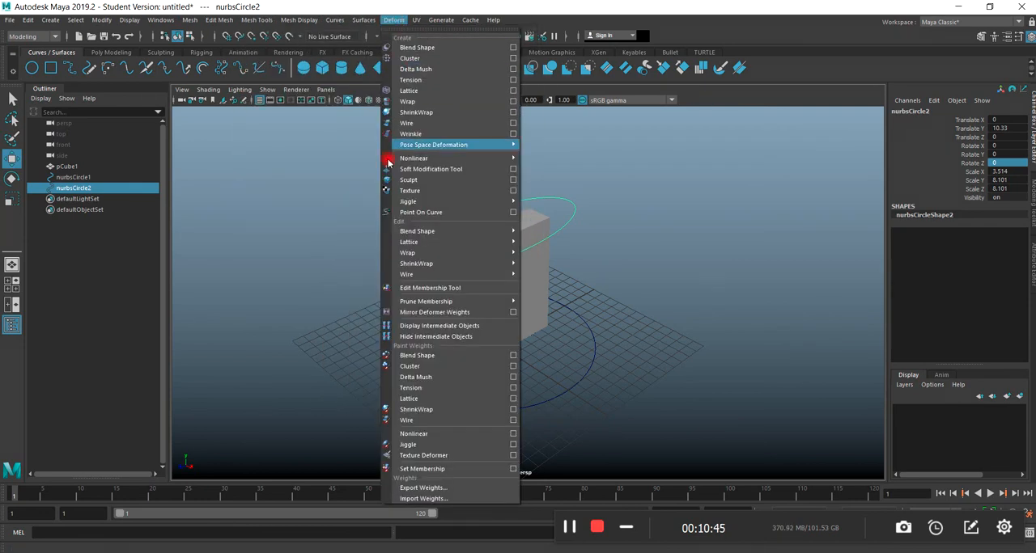
mouse_move(473, 162)
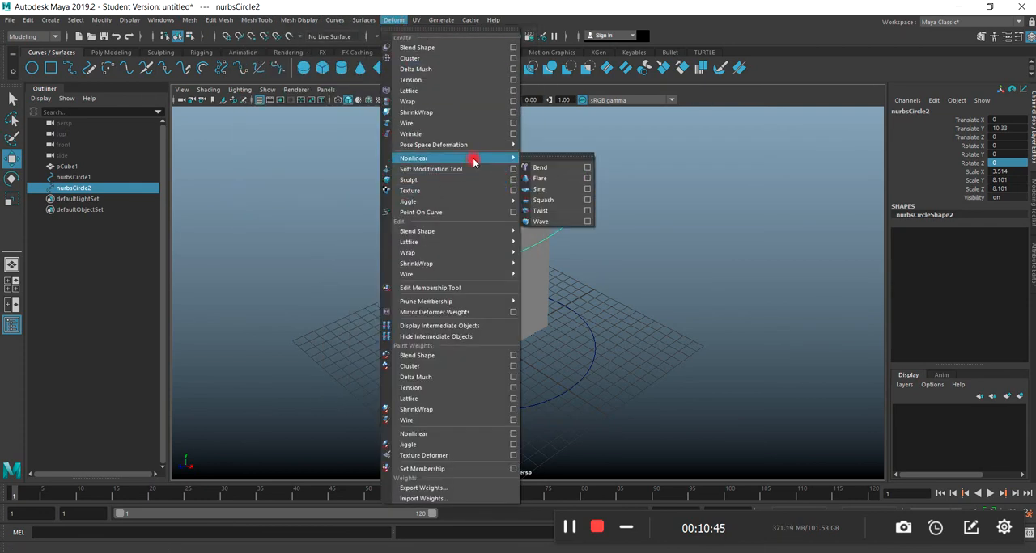
click(541, 168)
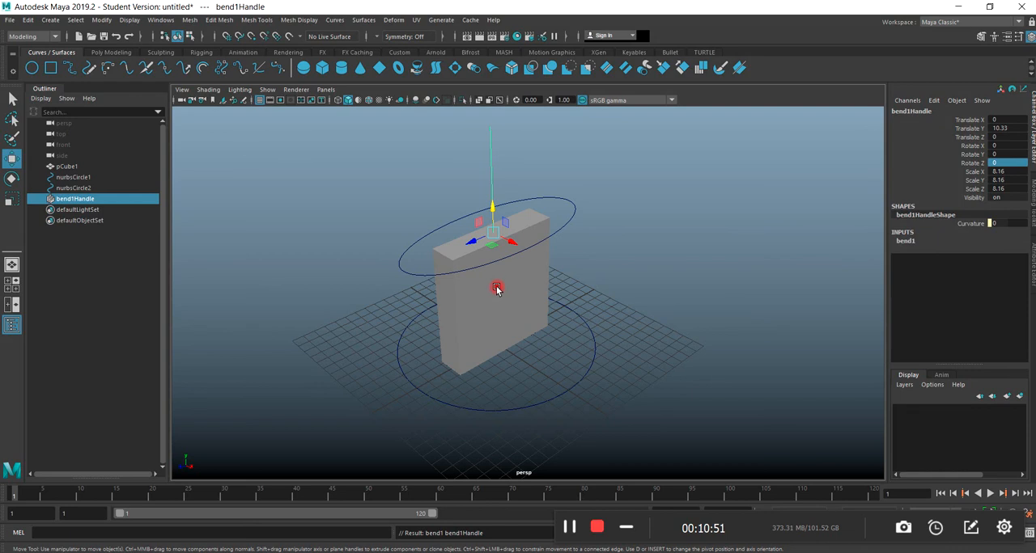
click(905, 241)
click(910, 258)
middle_drag(798, 286, 776, 287)
key(ctrl+z)
key(ctrl+z)
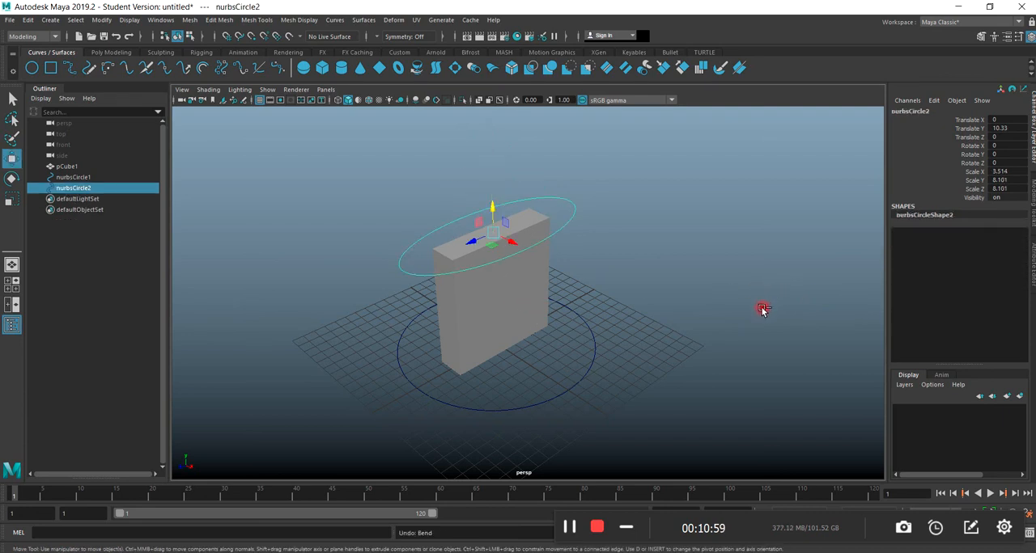
Raise the upper circle from 9.62 in Y to the slab's top face using the front view.
click(513, 321)
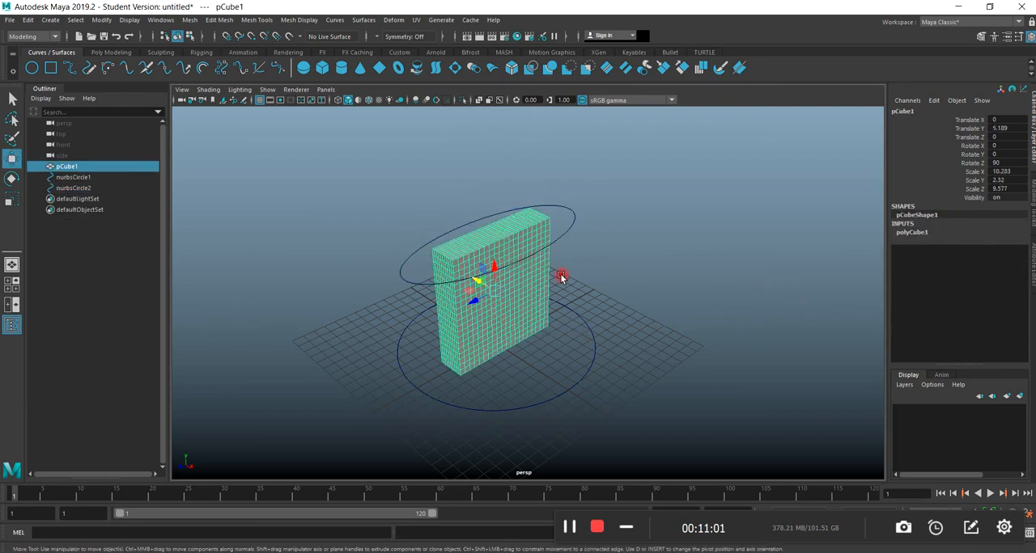
key(space)
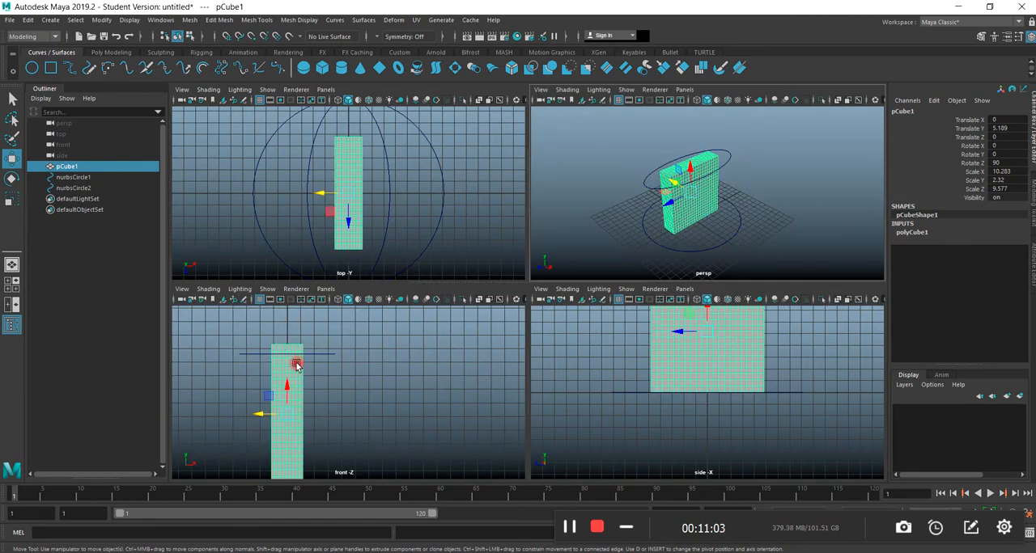
click(315, 356)
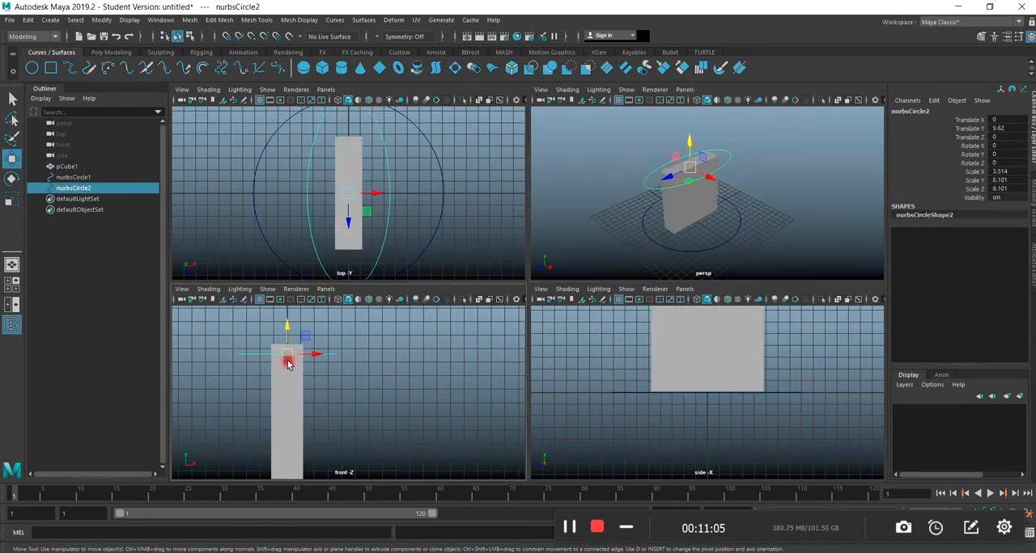
drag(287, 335, 285, 328)
key(space)
Add a nonlinear Bend deformer to the slab.
click(510, 303)
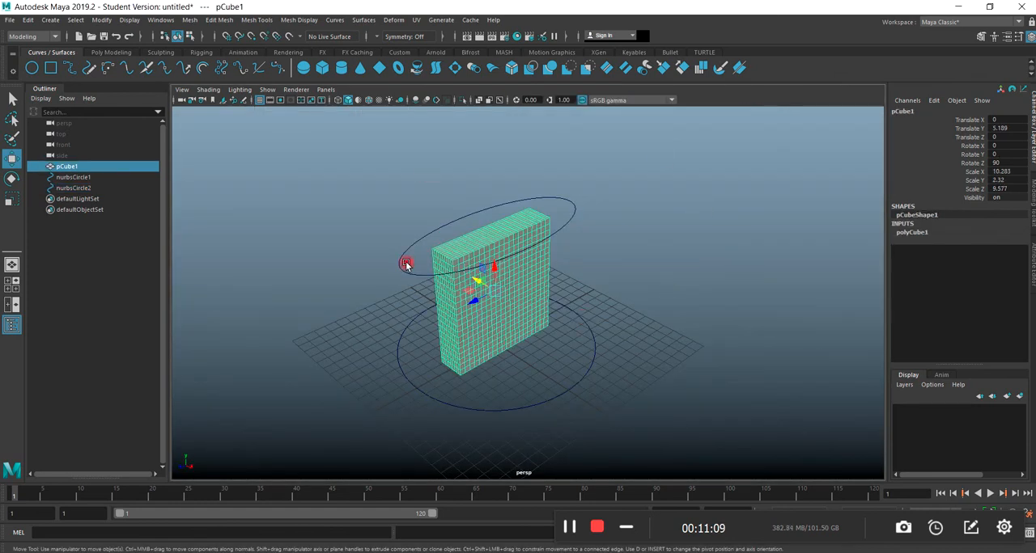
click(394, 19)
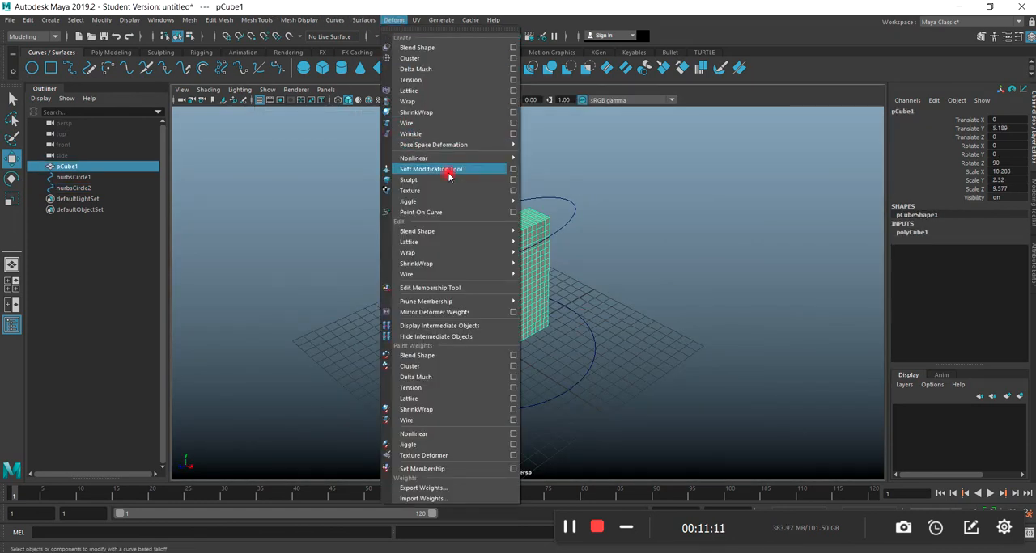
mouse_move(456, 160)
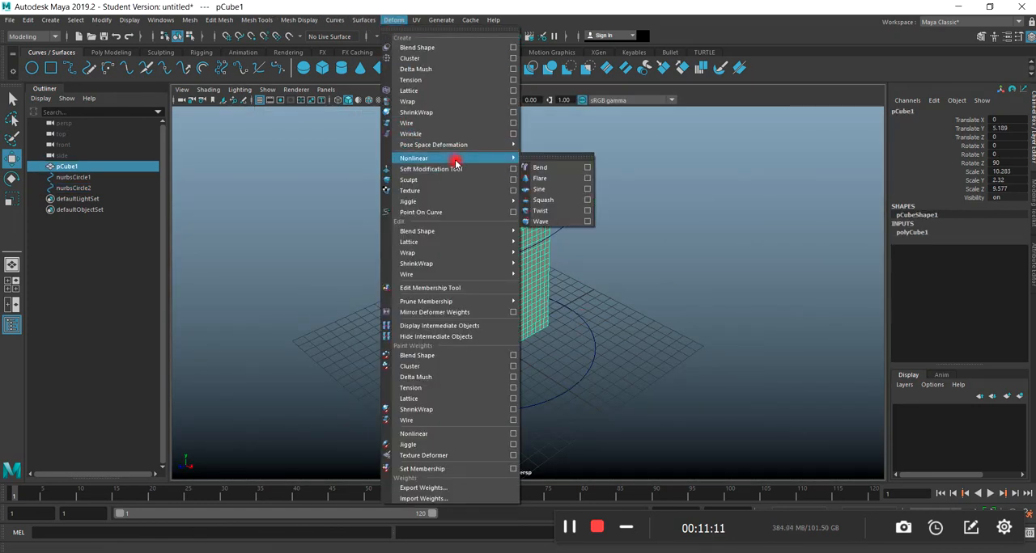
click(540, 168)
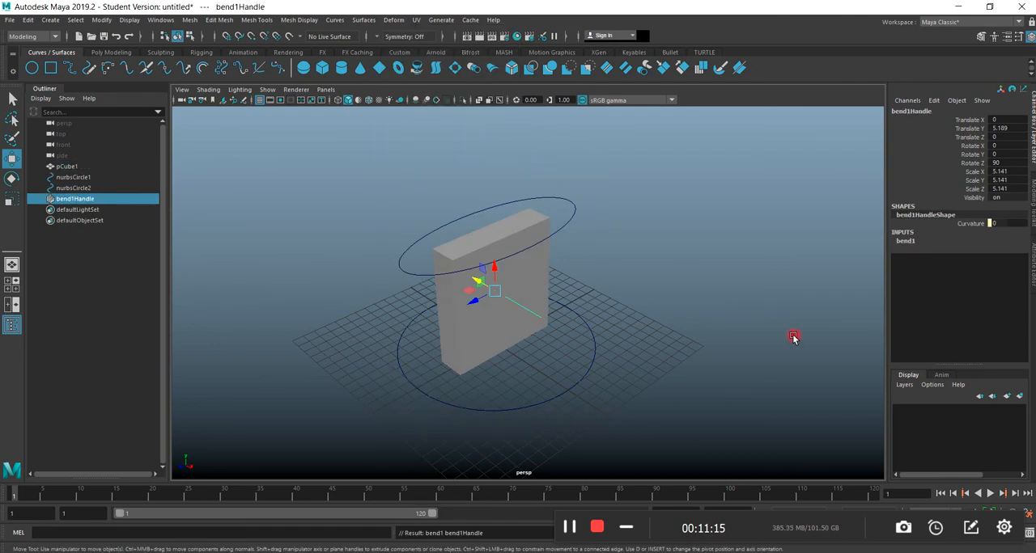
Try bending the slab with the deformer's Curvature, and undo the change.
click(905, 241)
click(971, 258)
middle_drag(832, 278, 750, 246)
key(ctrl+z)
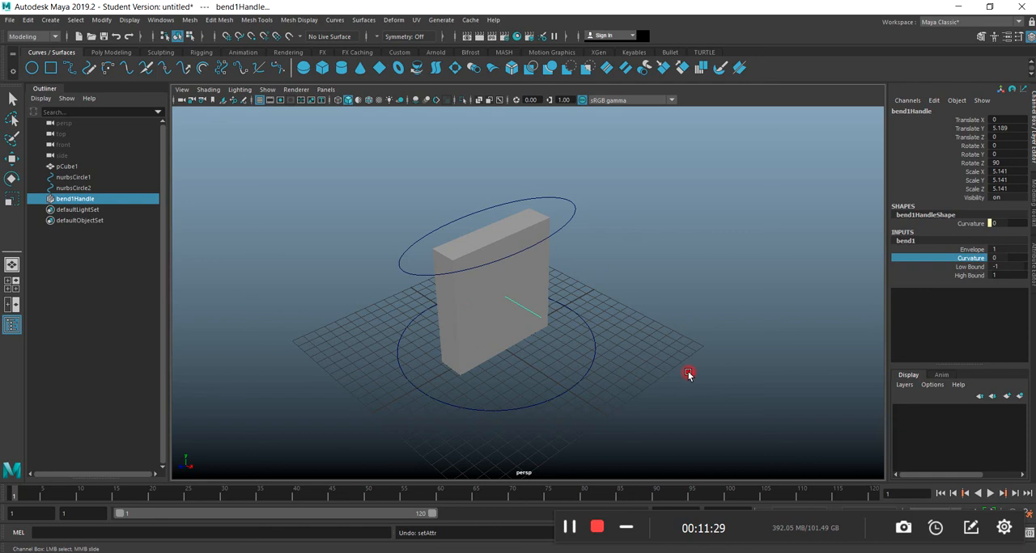
Rotate the bend handle to 180 degrees in Z so it runs vertically through the slab.
click(11, 179)
click(511, 293)
drag(509, 291, 496, 260)
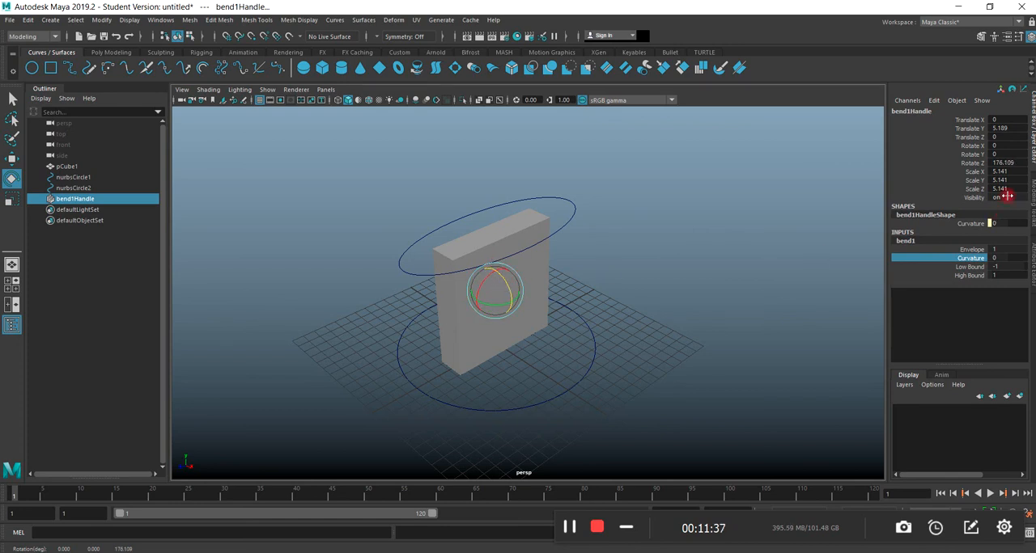
click(1004, 163)
text(180)
key(Return)
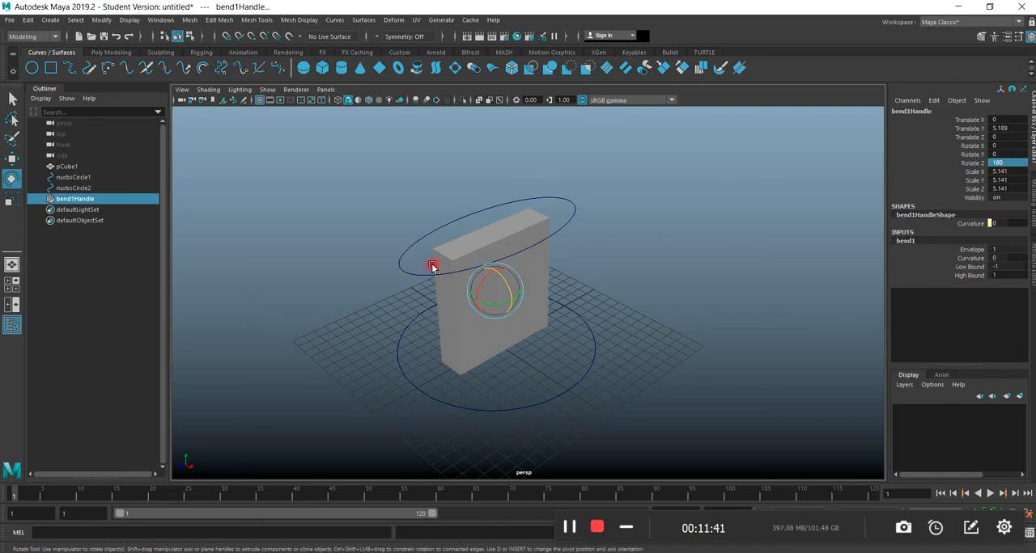
Test the vertical bend's Curvature on the slab in wireframe and shaded display, and undo the curvature changes.
key(4)
scroll(529, 312, up, 2)
scroll(522, 327, up, 2)
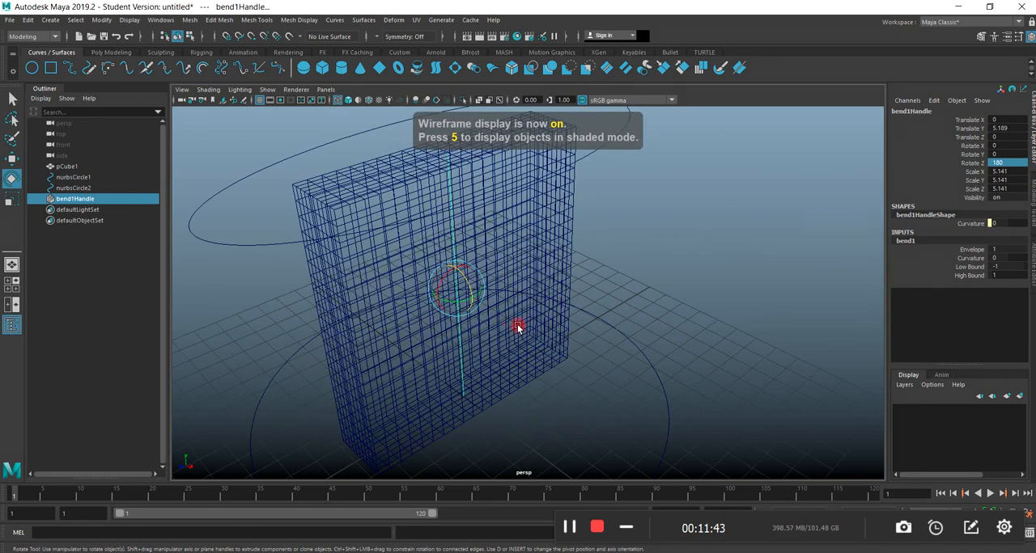
alt+drag(590, 346, 591, 437)
click(968, 257)
mouse_move(758, 332)
middle_down()
mouse_move(798, 335)
mouse_move(677, 340)
mouse_move(785, 339)
mouse_move(769, 337)
mouse_move(736, 347)
mouse_move(796, 347)
mouse_move(717, 345)
mouse_move(801, 347)
mouse_move(710, 347)
mouse_move(792, 347)
mouse_move(770, 343)
middle_up()
key(5)
key(ctrl+z)
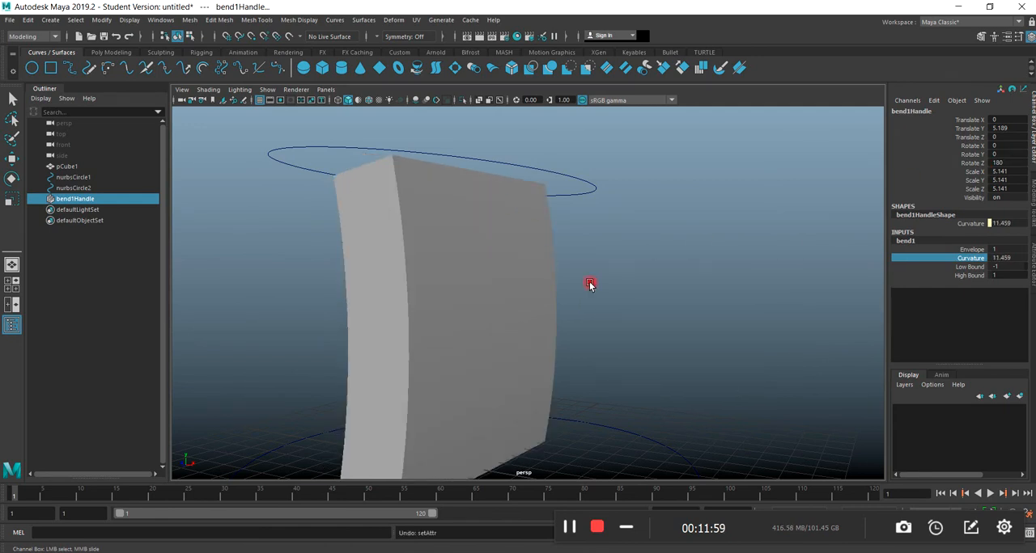
scroll(489, 320, down, 2)
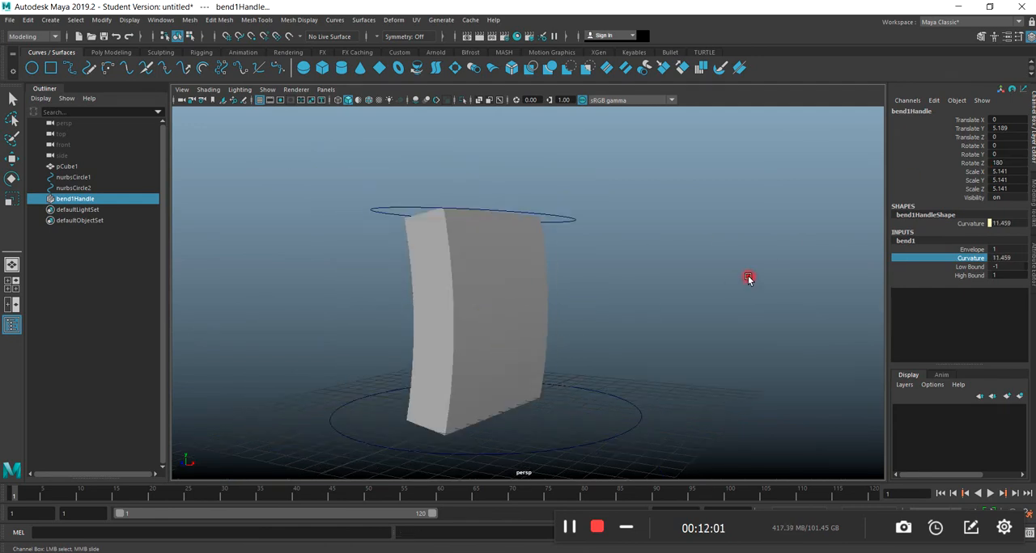
middle_drag(726, 341, 714, 345)
key(ctrl+z)
key(ctrl+z)
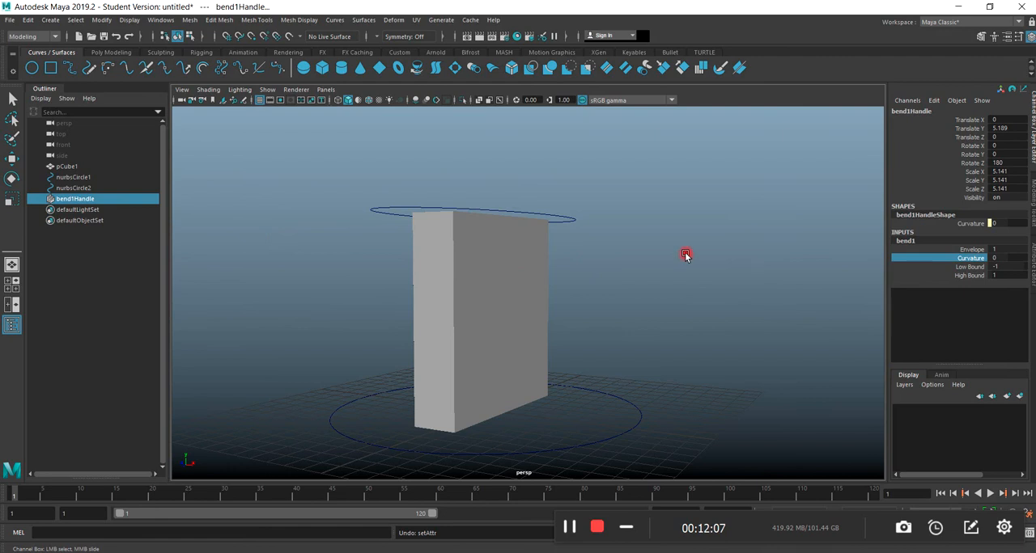
Try a different Y rotation of the bend handle with some Curvature, and reset Rotate Y to 0.
click(11, 180)
drag(494, 318, 483, 315)
mouse_move(790, 300)
middle_down()
mouse_move(749, 308)
mouse_move(814, 304)
mouse_move(730, 324)
mouse_move(780, 316)
middle_up()
click(971, 259)
key(ctrl+z)
double_click(1012, 154)
text(0)
key(Return)
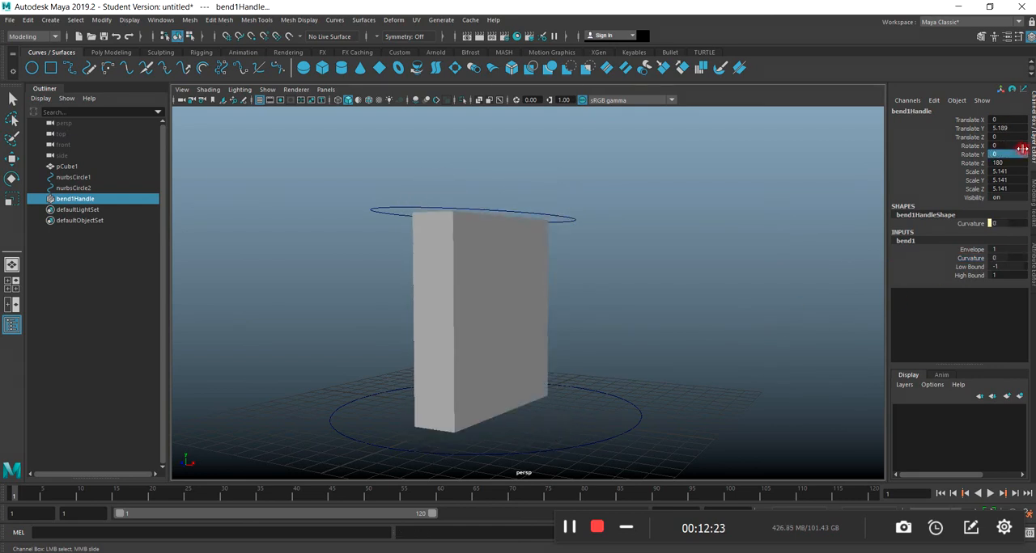
Try bending the slab with a Curvature of about -4.6, check it in the front view, and reset Curvature to 0.
click(971, 258)
middle_drag(816, 275, 813, 315)
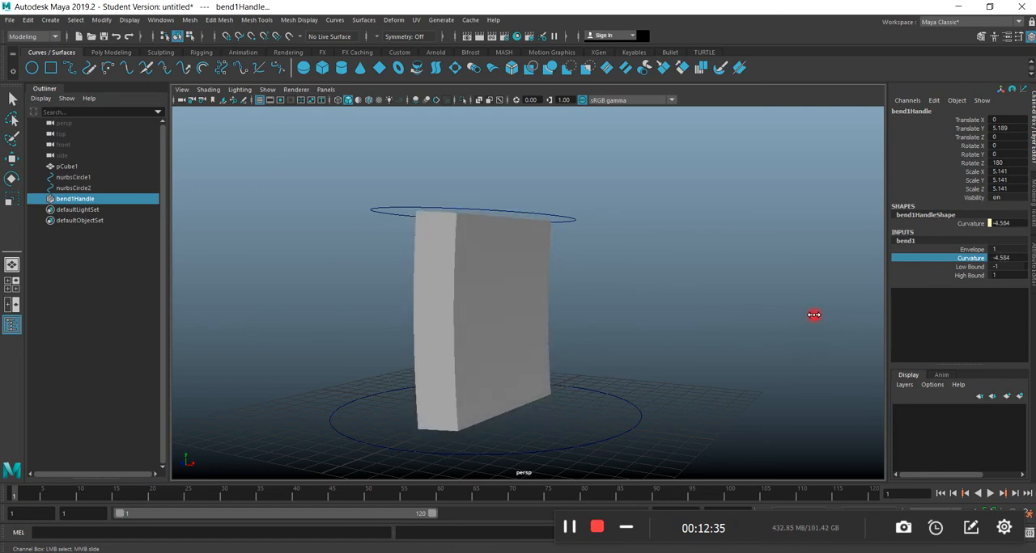
key(space)
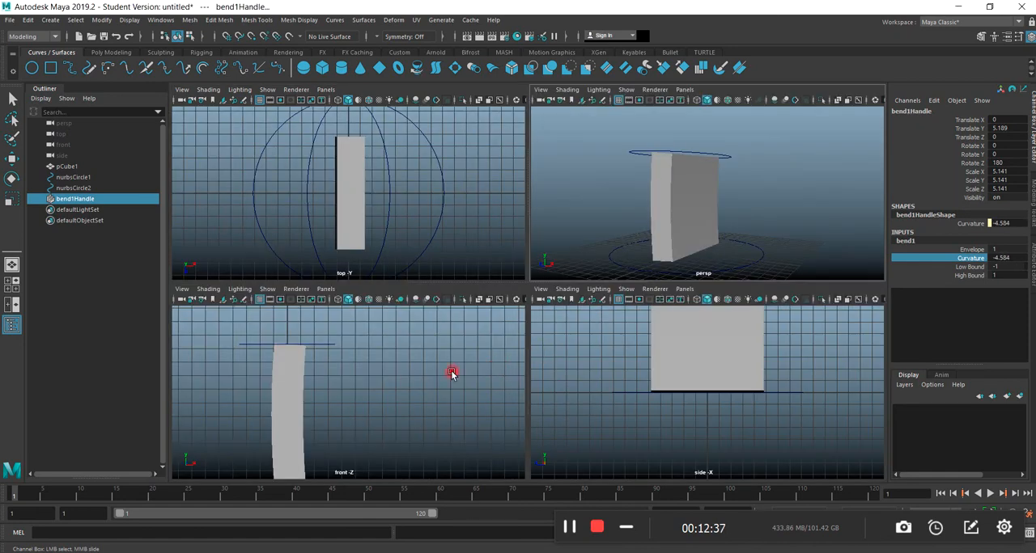
key(space)
key(space)
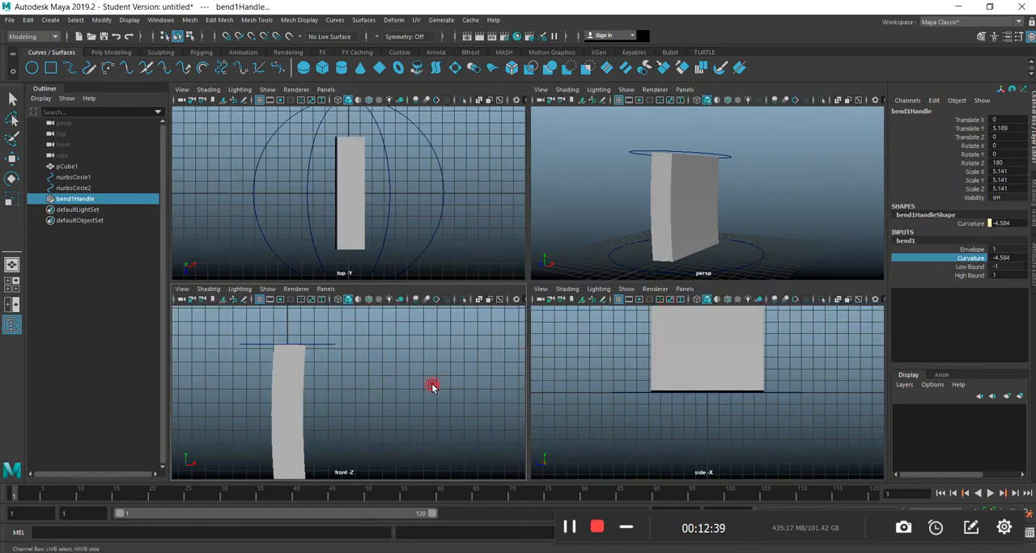
key(space)
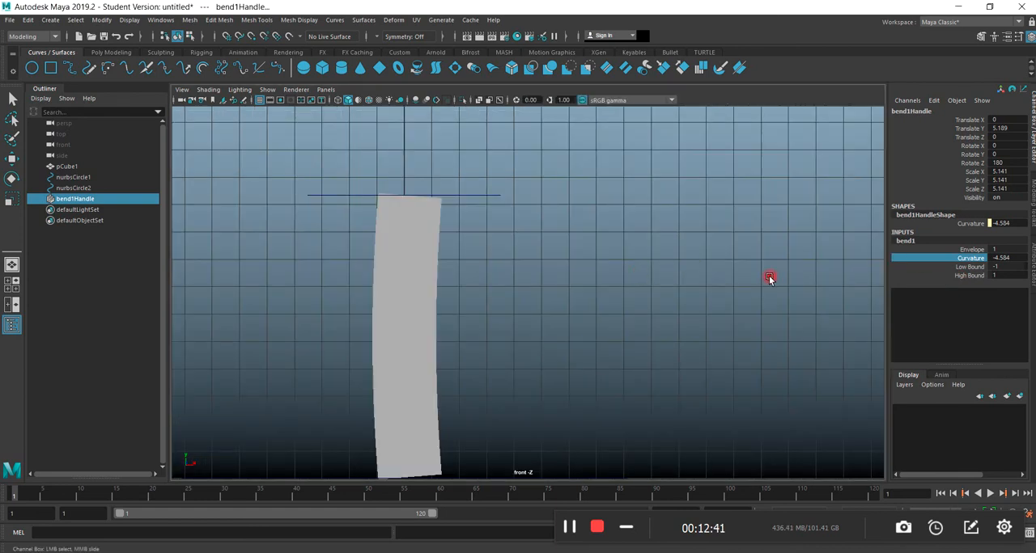
double_click(1009, 258)
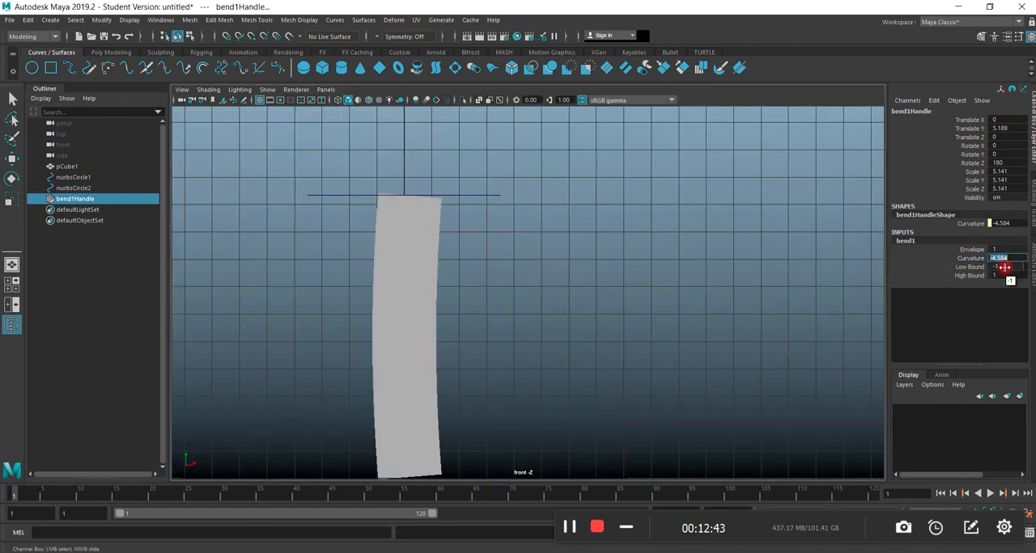
text(0)
key(Return)
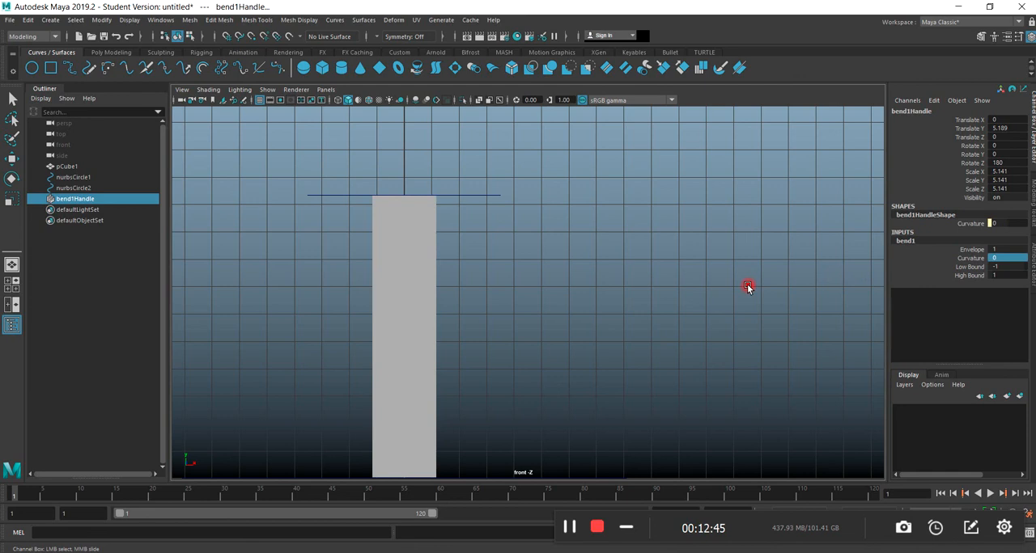
Move the bend handle down to the slab's base, to a Translate Y of about 0.01.
click(12, 157)
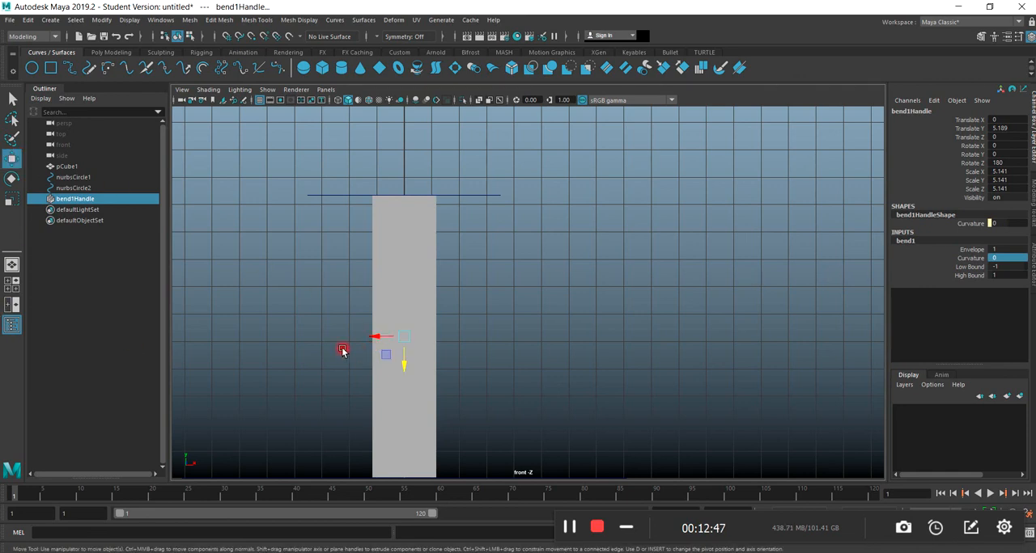
key(4)
scroll(377, 393, down, 2)
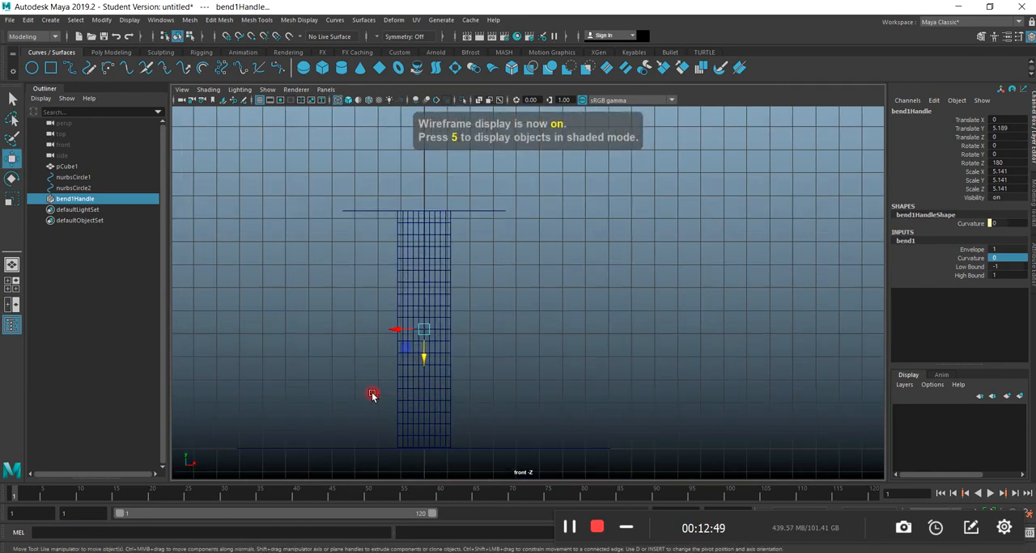
drag(424, 356, 429, 474)
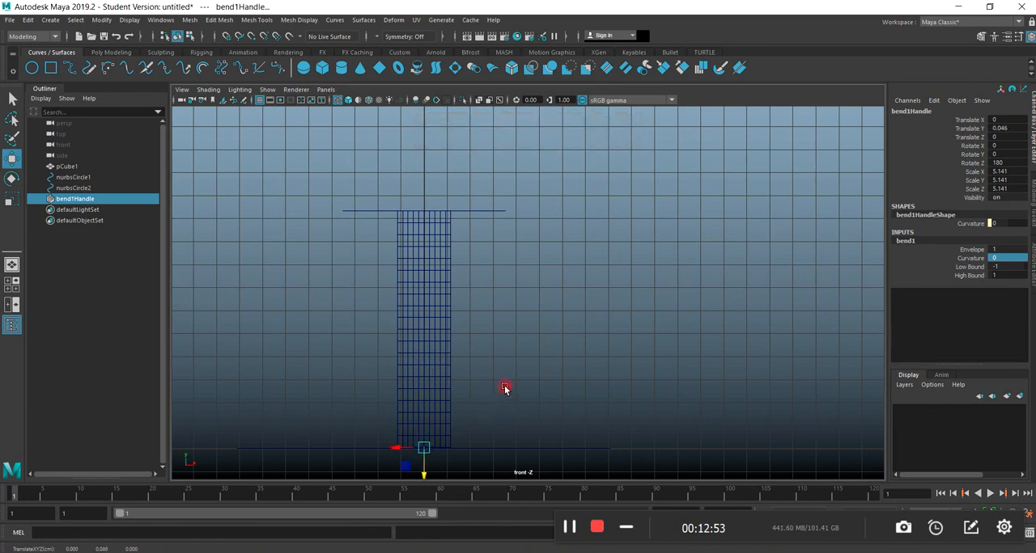
key(space)
key(space)
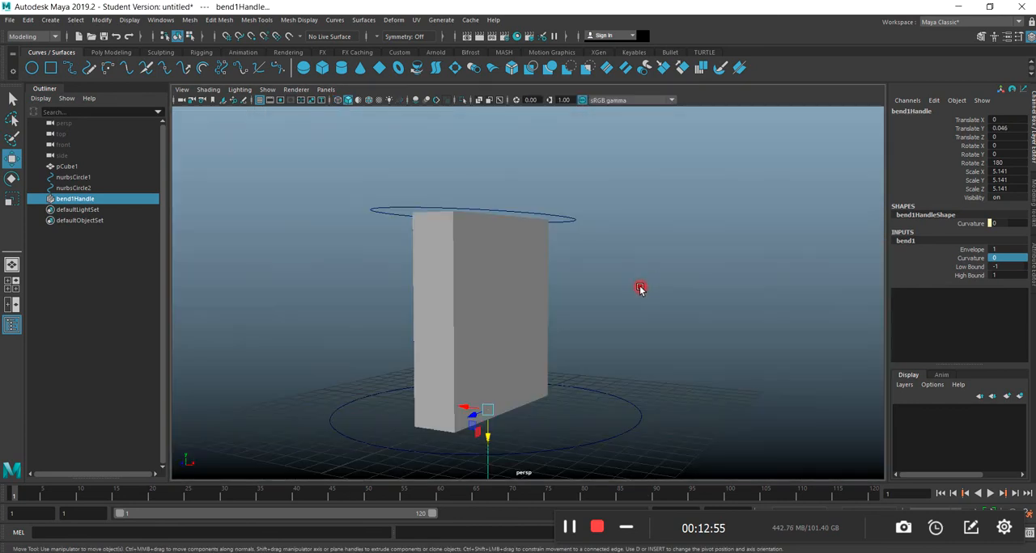
middle_drag(786, 293, 838, 293)
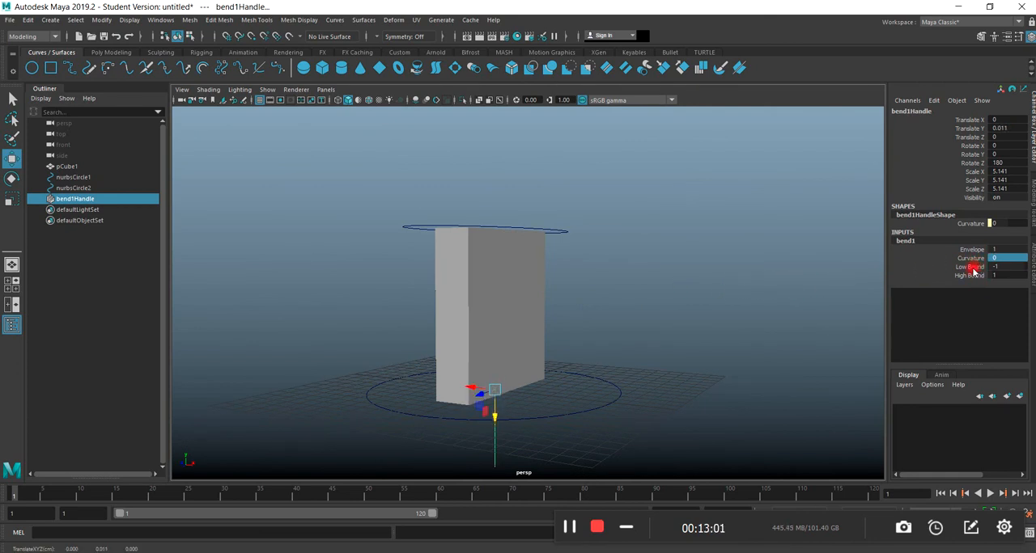
Try the bend with Low Bound -0.9 and High Bound 4.7, curving the slab to a Curvature of about -72.
click(971, 268)
mouse_move(772, 314)
middle_down()
mouse_move(747, 310)
mouse_move(767, 308)
middle_up()
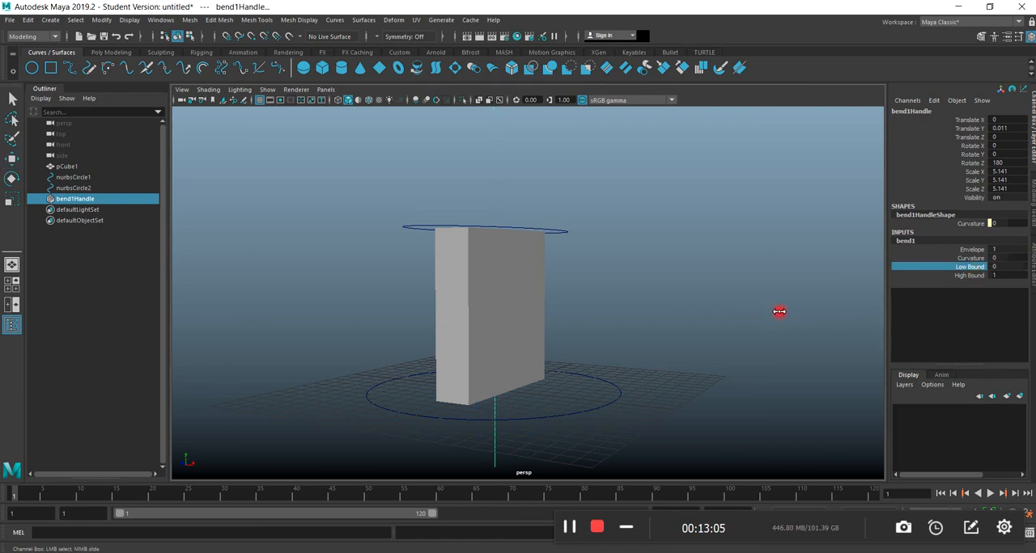
click(962, 277)
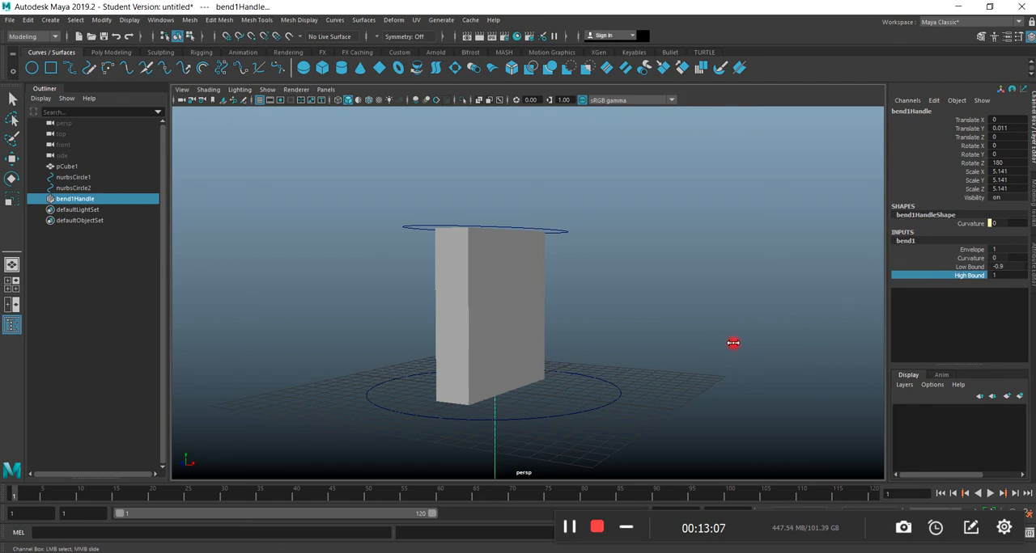
click(969, 260)
mouse_move(687, 302)
middle_down()
mouse_move(750, 301)
mouse_move(682, 311)
middle_up()
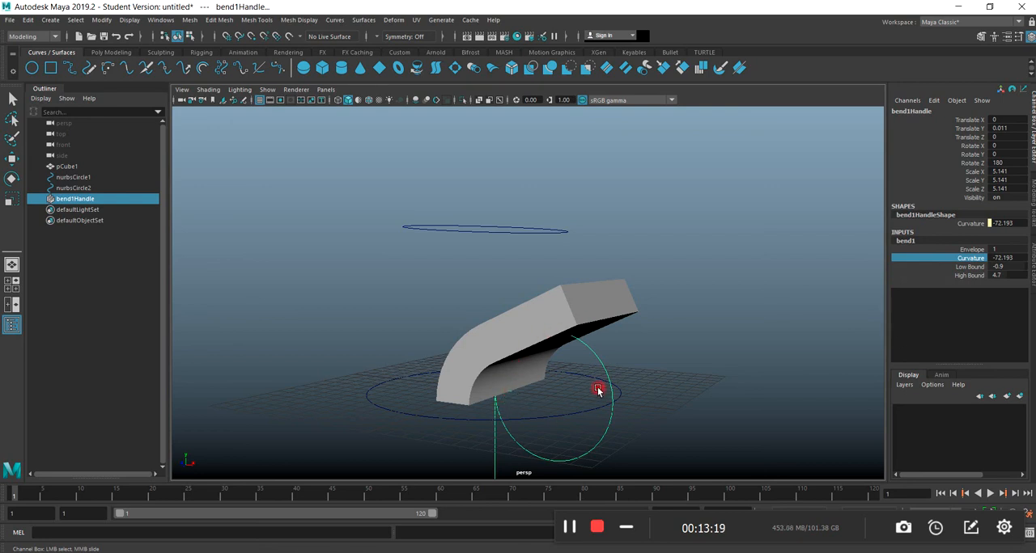
Adjust the bend limits on the curved slab to Low Bound -2.3 and High Bound 0.
click(959, 276)
middle_drag(706, 387, 654, 384)
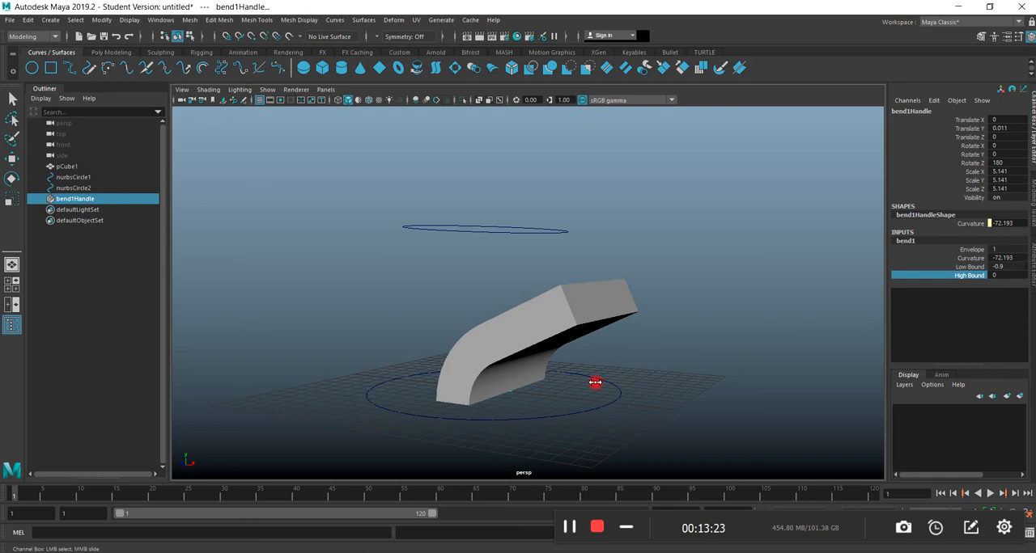
middle_drag(669, 384, 686, 385)
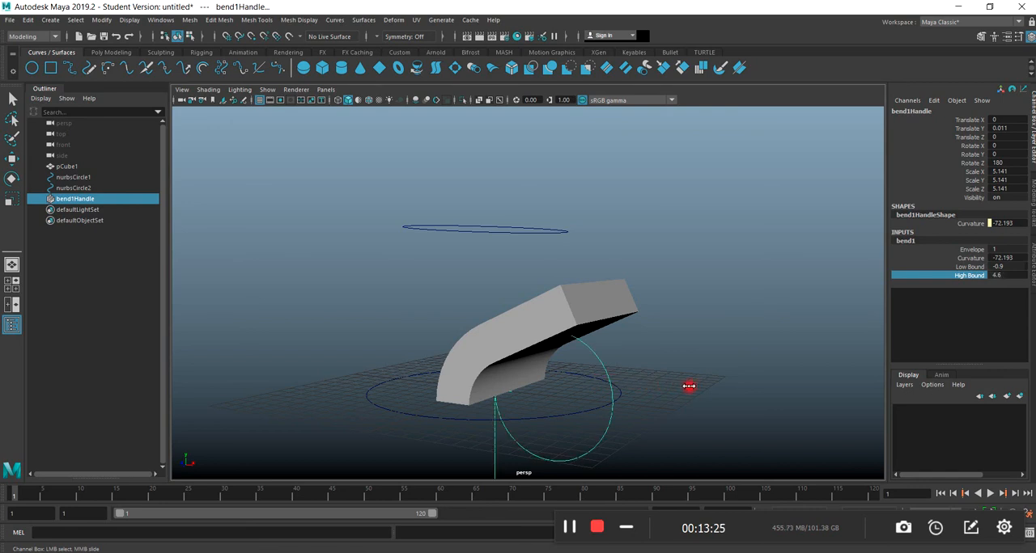
click(971, 267)
mouse_move(809, 326)
middle_down()
mouse_move(797, 323)
mouse_move(818, 324)
mouse_move(801, 328)
middle_up()
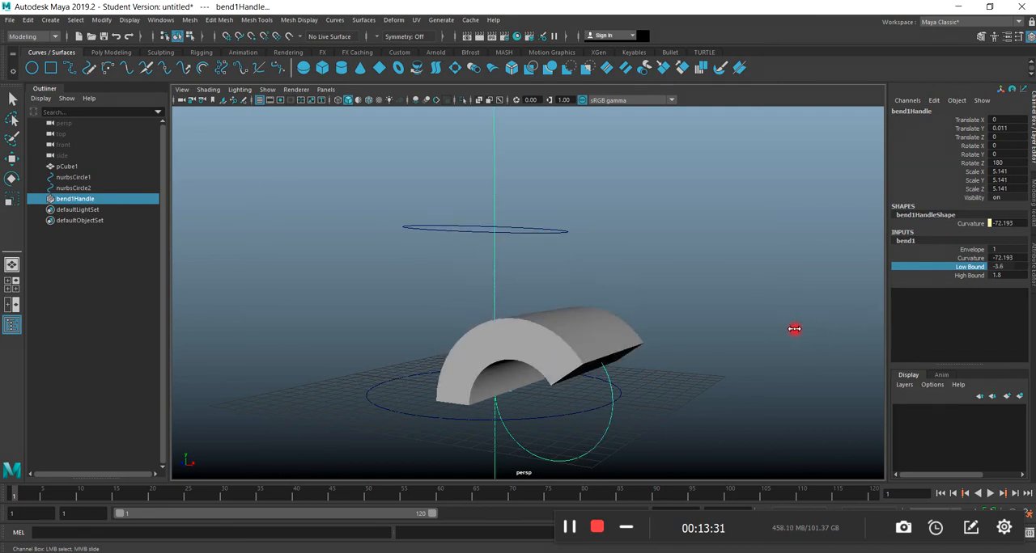
alt+drag(602, 433, 655, 377)
middle_drag(854, 300, 807, 297)
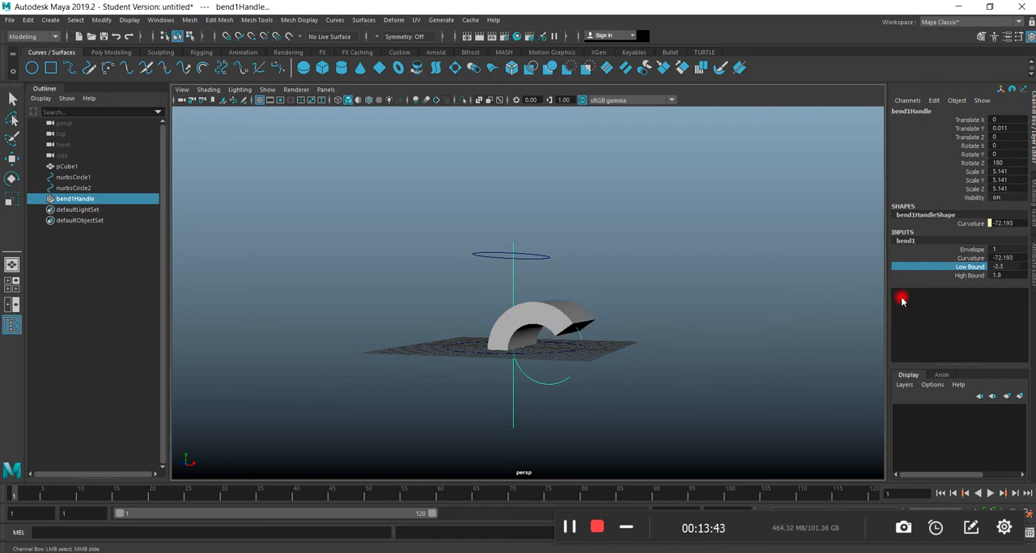
click(975, 276)
middle_drag(811, 324, 797, 325)
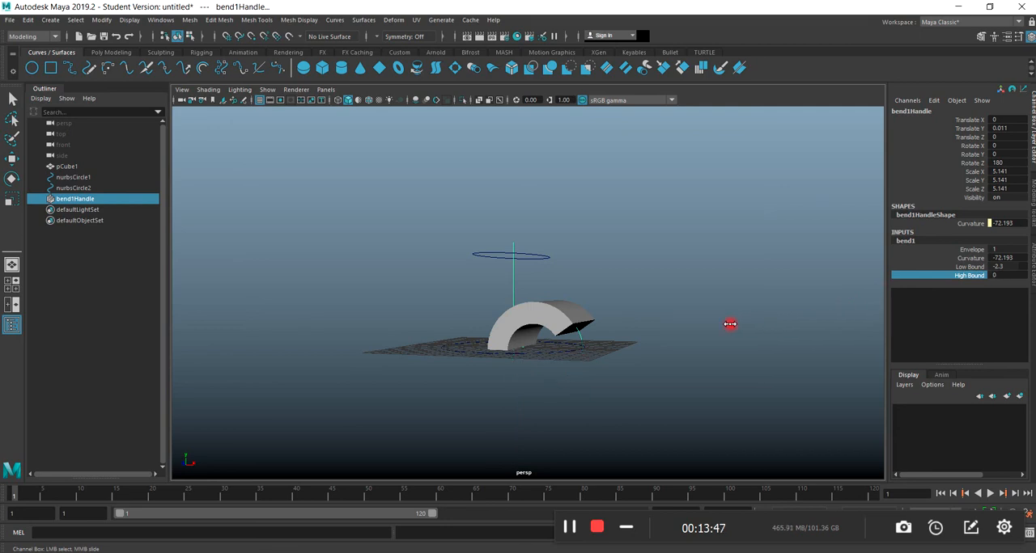
mouse_move(617, 405)
alt+mouse_down()
mouse_move(663, 386)
mouse_move(627, 418)
alt+mouse_up()
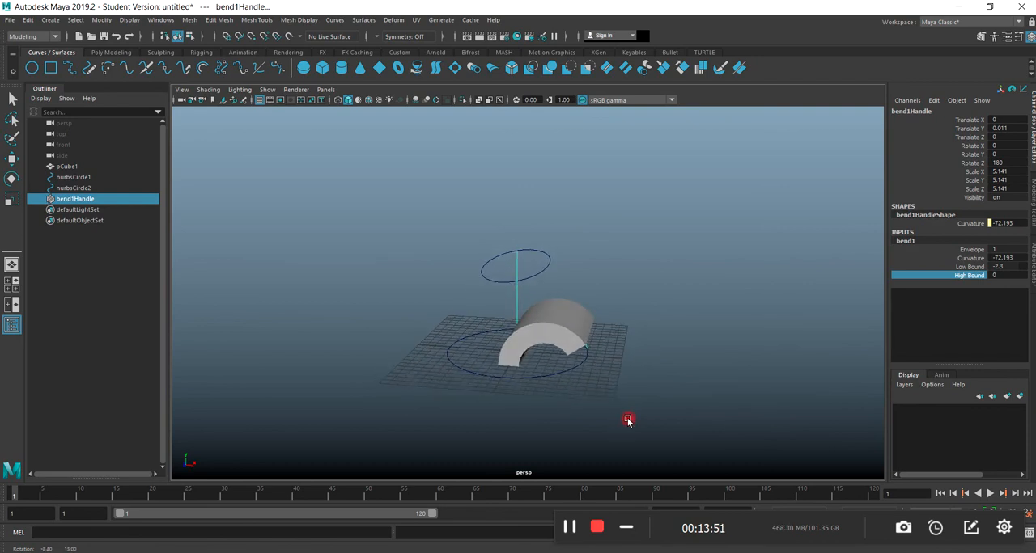
Vary the bend's Curvature to test the slab bending from its base, and reset Curvature to 0.
click(970, 258)
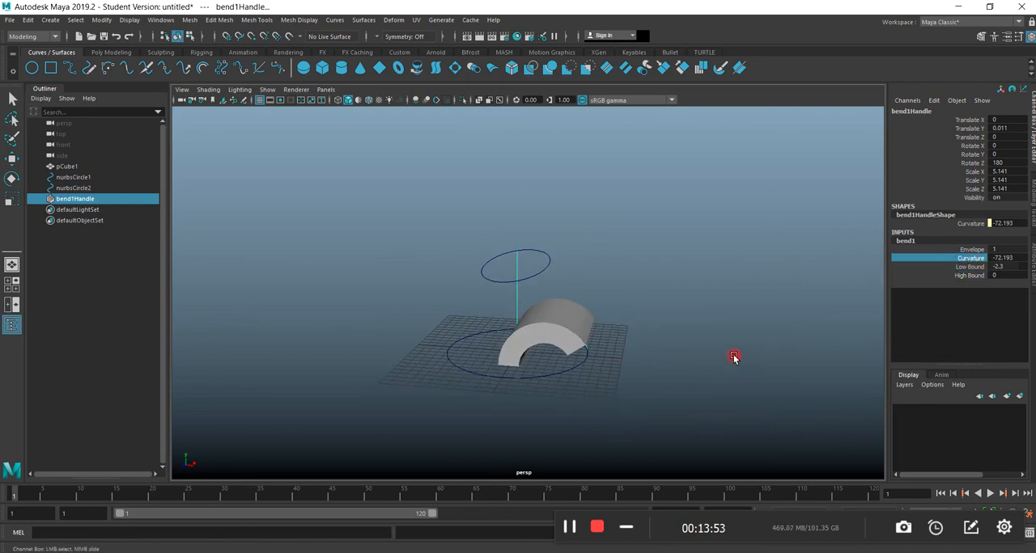
middle_drag(829, 270, 856, 293)
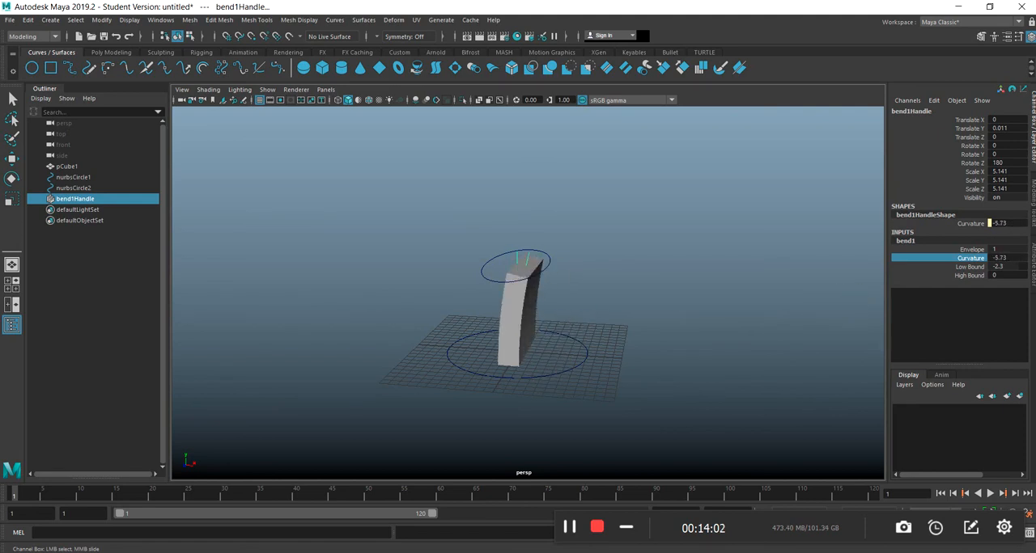
double_click(1012, 258)
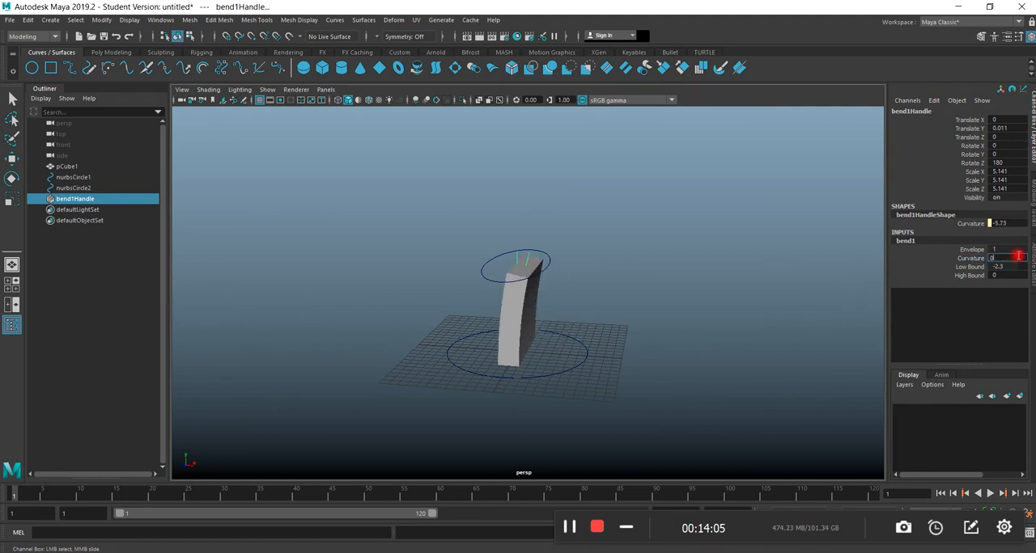
text(0)
key(Return)
scroll(660, 376, down, 2)
alt+drag(522, 383, 469, 363)
scroll(467, 344, up, 3)
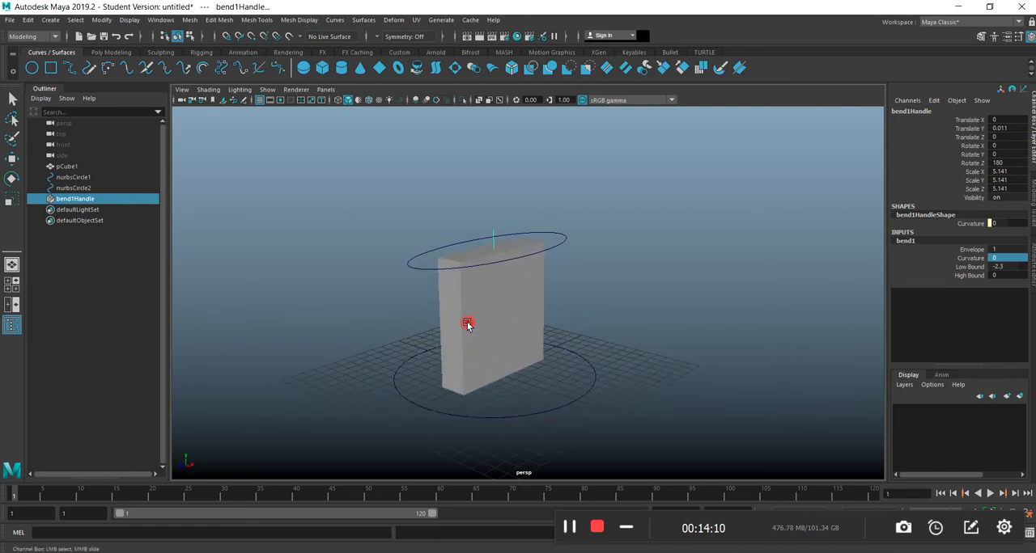
click(492, 374)
click(394, 19)
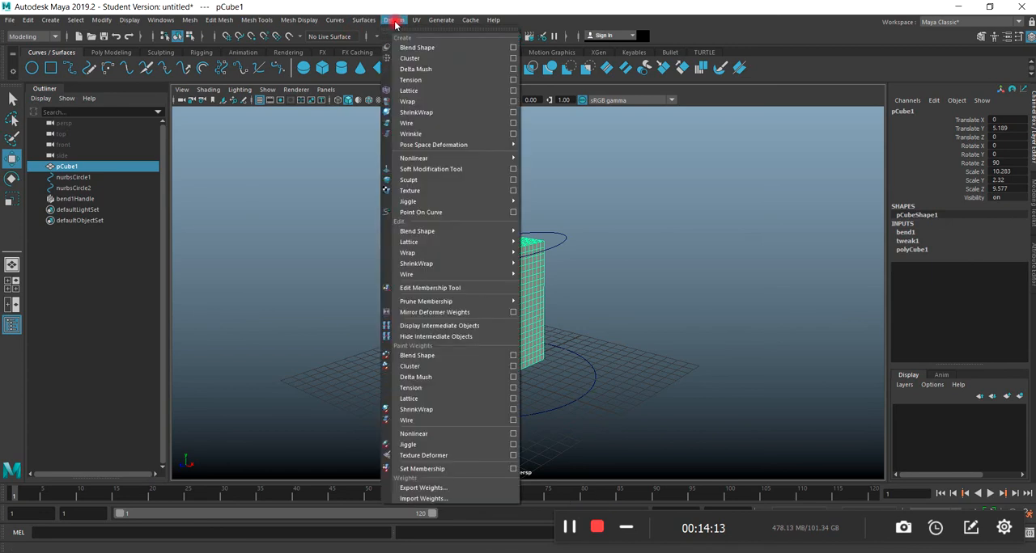
mouse_move(446, 158)
mouse_move(510, 253)
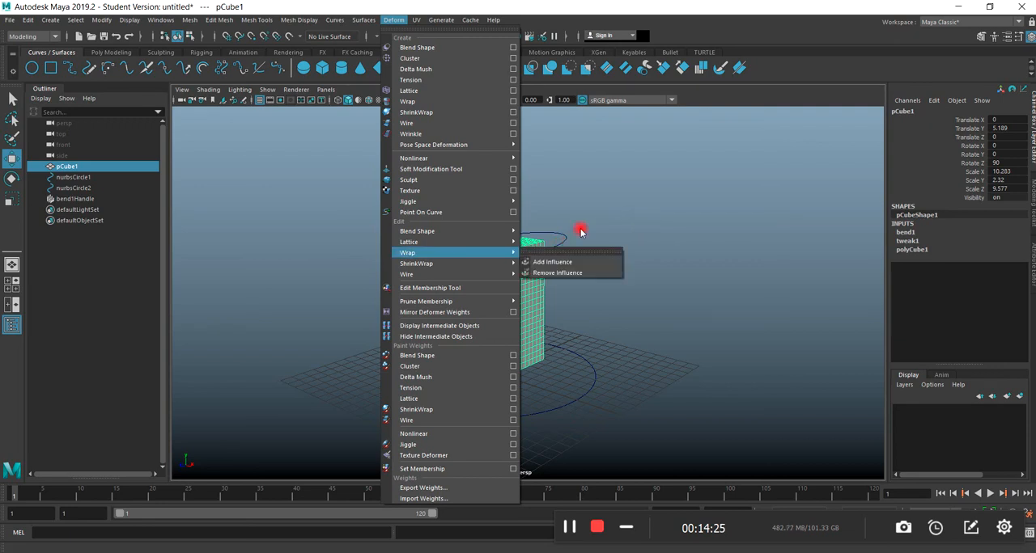
click(635, 287)
Try moving the circle at the top of the slab sideways, and undo the move.
click(506, 259)
drag(520, 249, 457, 239)
key(ctrl+z)
key(ctrl+z)
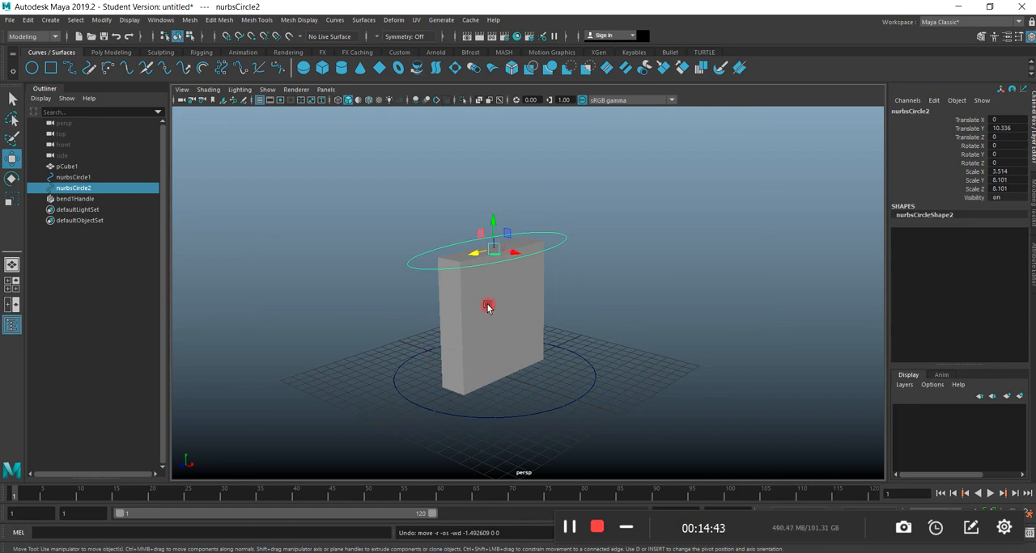
Try adding a Squash deformer to the upper circle, and remove it.
click(388, 20)
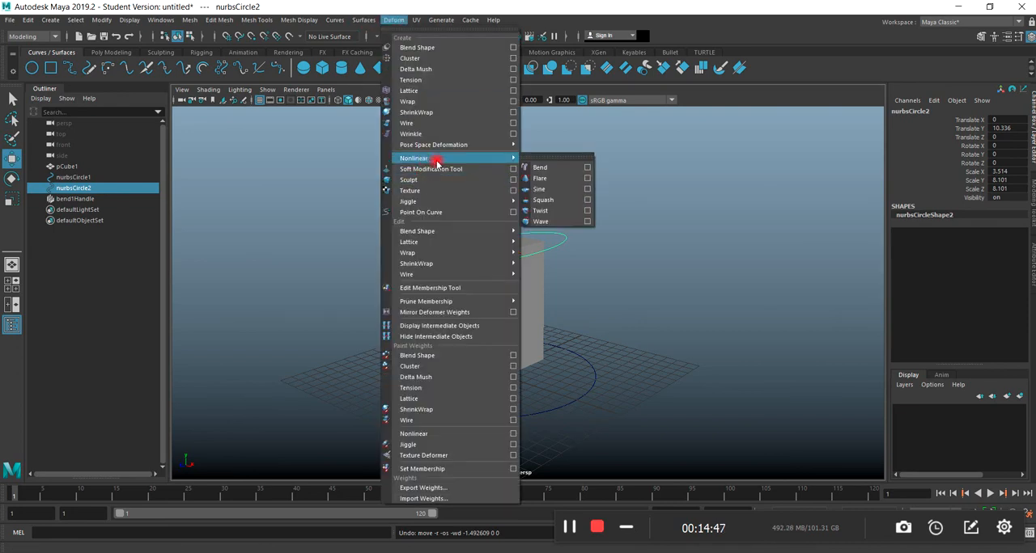
click(544, 200)
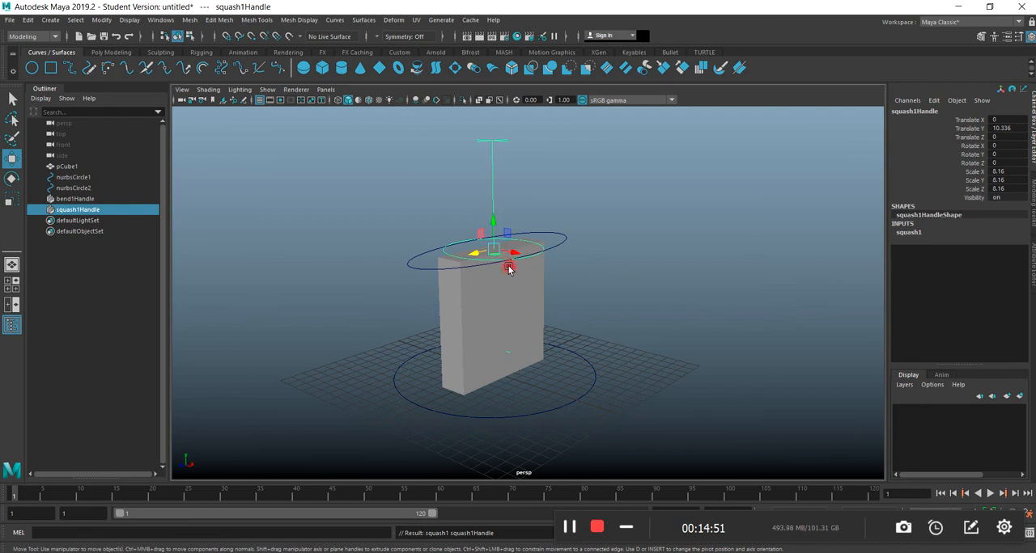
key(Delete)
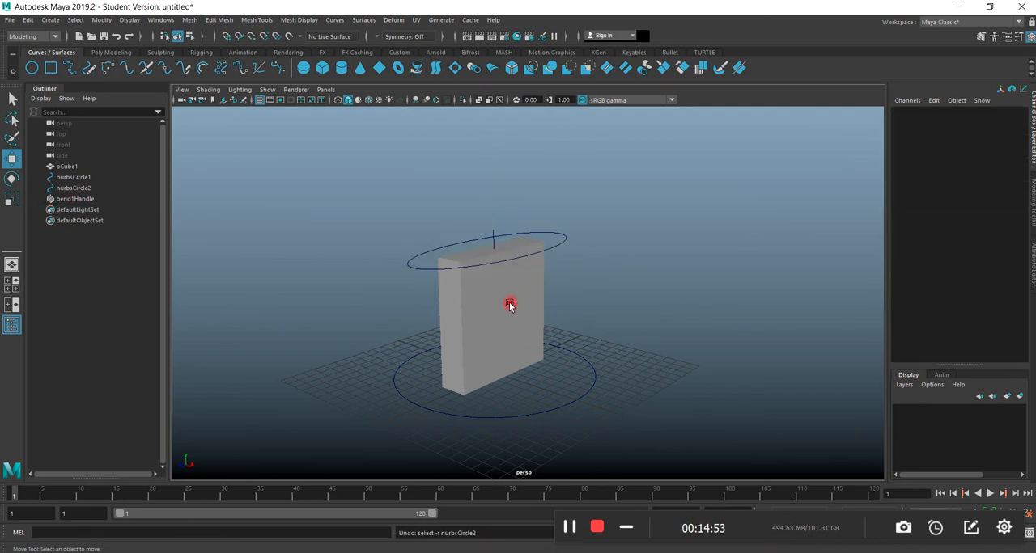
Add a nonlinear Squash deformer to the slab.
click(513, 305)
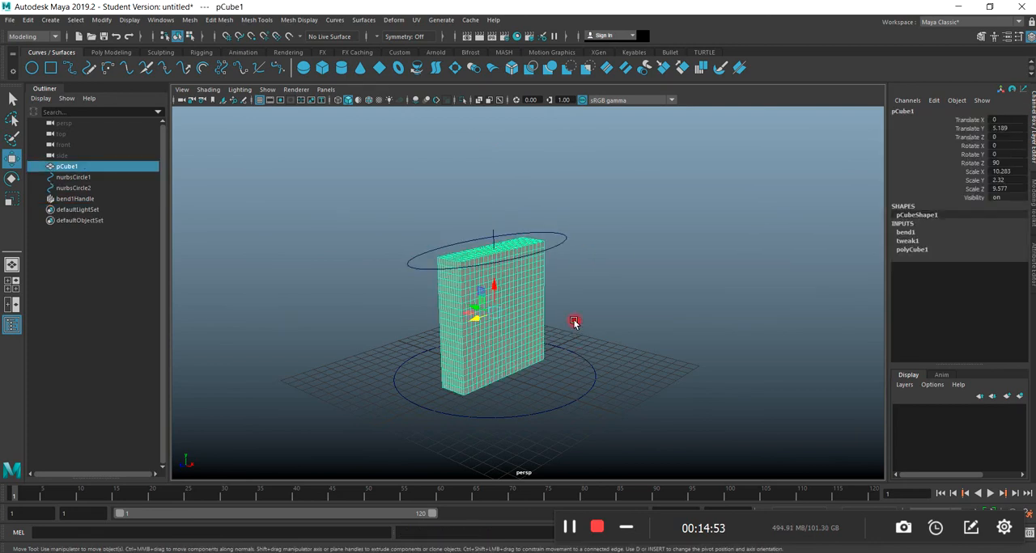
click(393, 20)
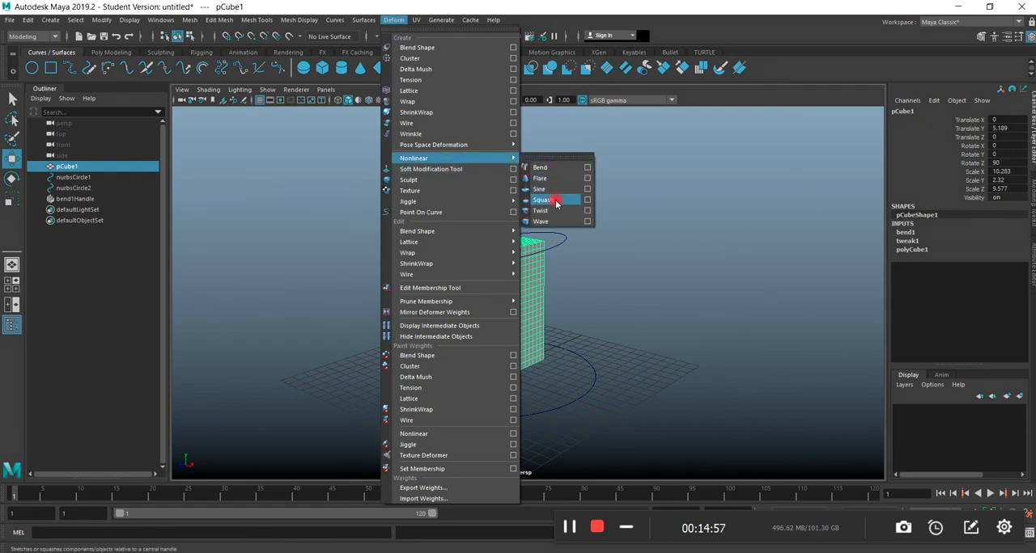
click(555, 201)
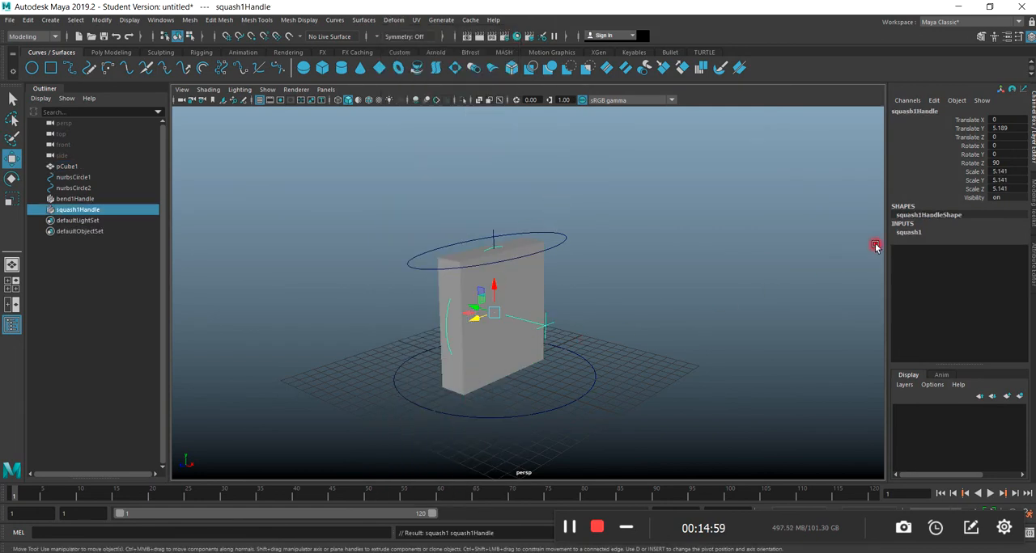
Test the Squash deformer's Factor on the slab, and undo the change.
click(910, 232)
click(979, 250)
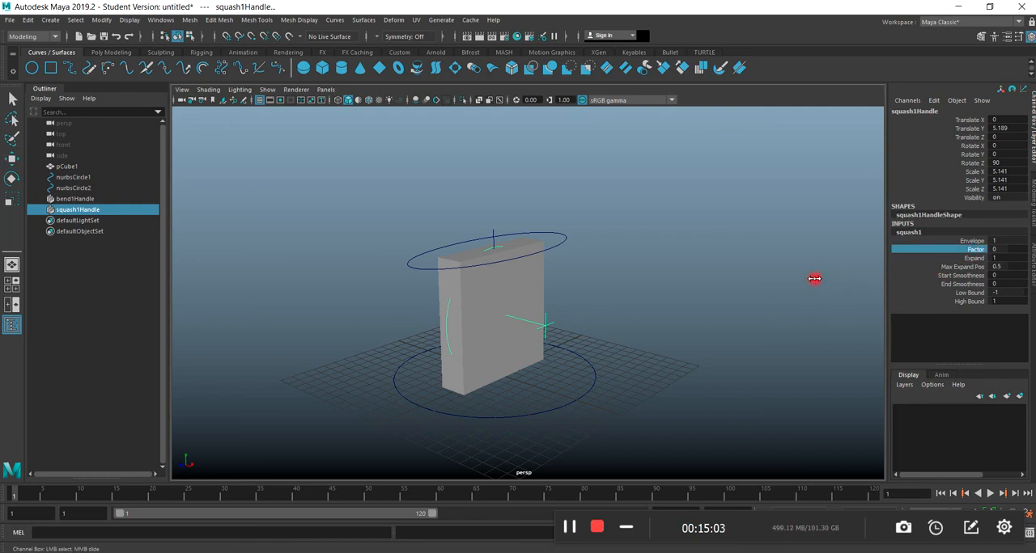
mouse_move(814, 278)
middle_down()
mouse_move(805, 280)
mouse_move(839, 272)
mouse_move(821, 268)
middle_up()
key(ctrl+z)
Rotate the Squash deformer handle upright by setting its Rotate Z to 180.
key(e)
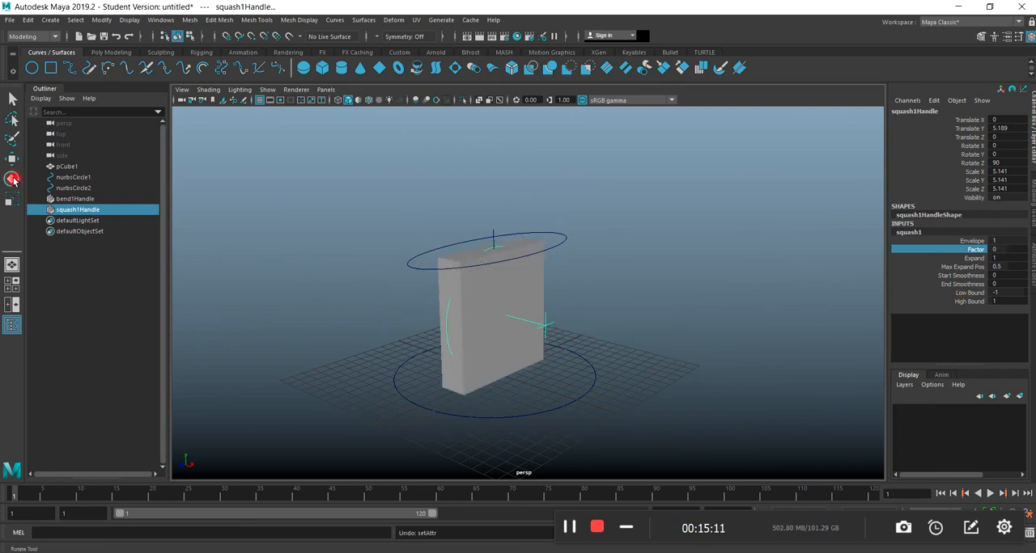
drag(536, 324, 487, 274)
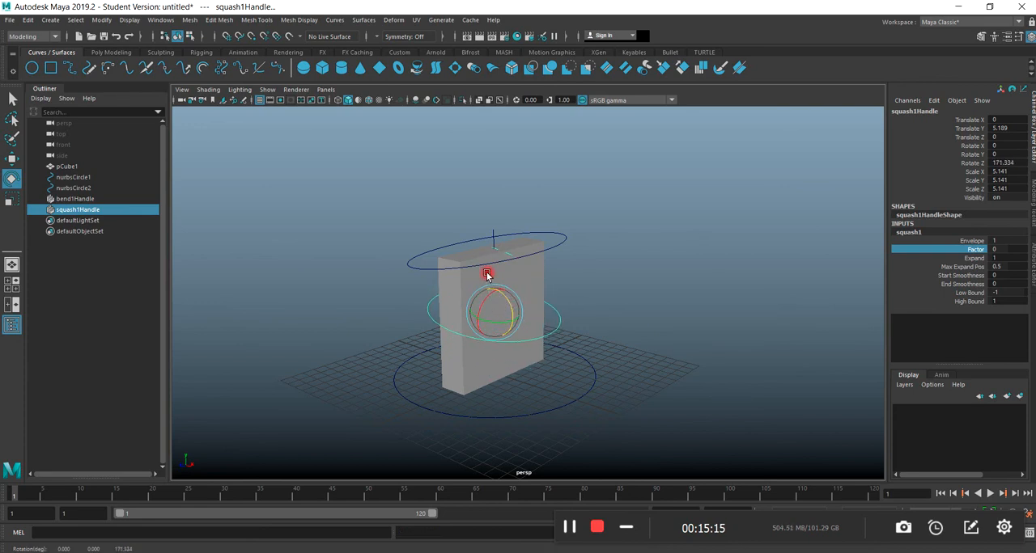
click(1001, 162)
text(180)
key(Return)
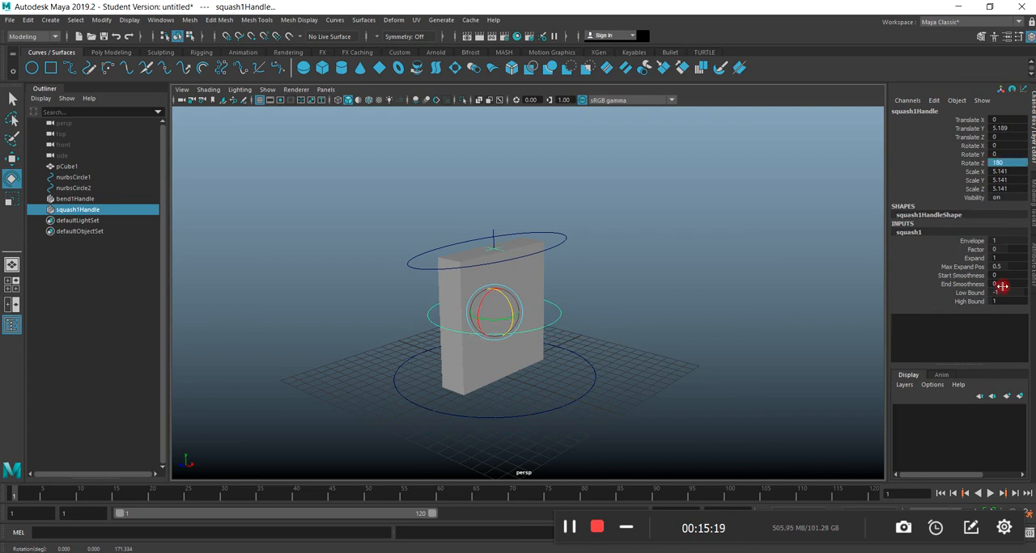
Test the Squash deformer's Factor on the slab with values from 0.1 down to -0.5.
click(968, 249)
mouse_move(751, 292)
middle_down()
mouse_move(761, 290)
mouse_move(752, 286)
middle_up()
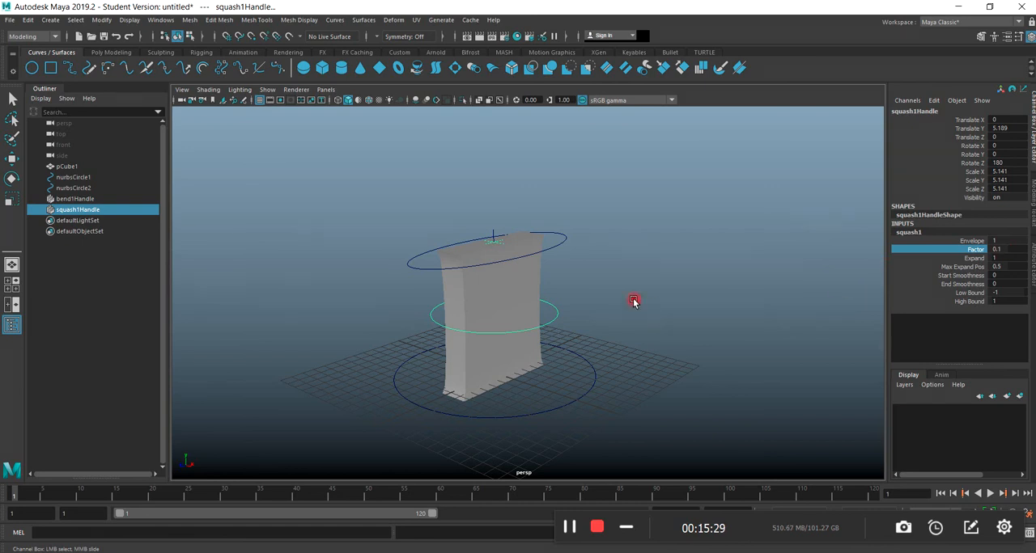
middle_drag(796, 285, 793, 283)
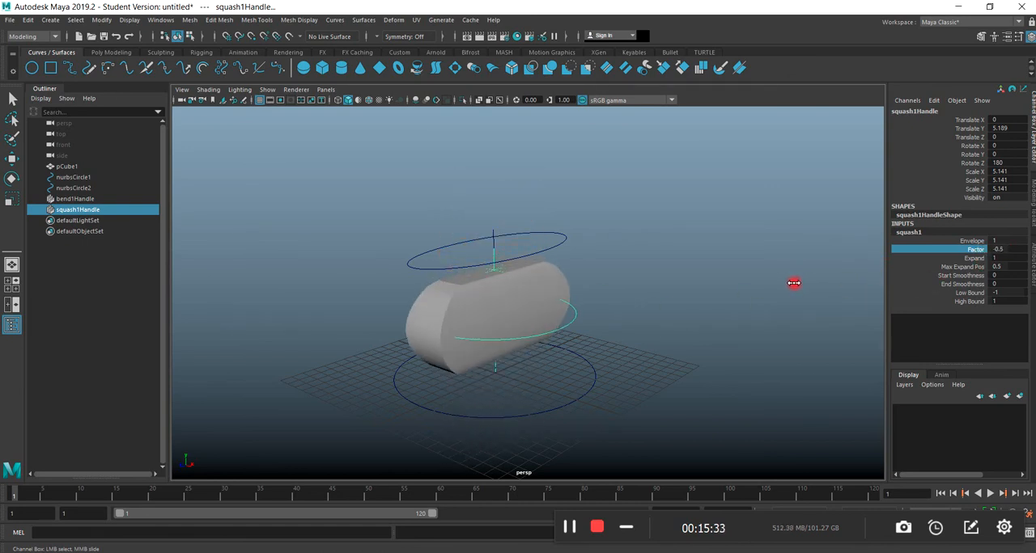
Move the Squash deformer handle down to the slab's base, at a Translate Y of about 0.209.
key(w)
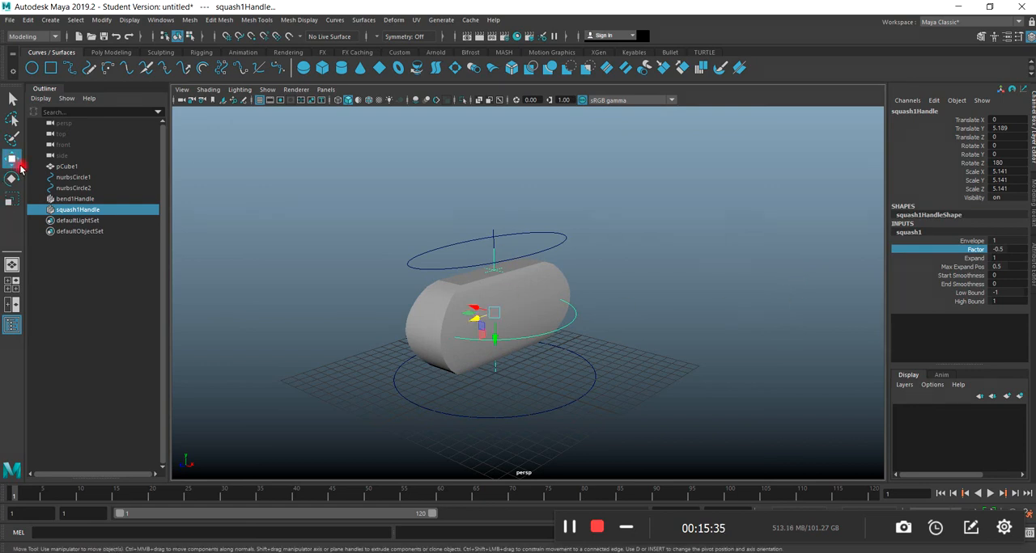
drag(495, 338, 484, 389)
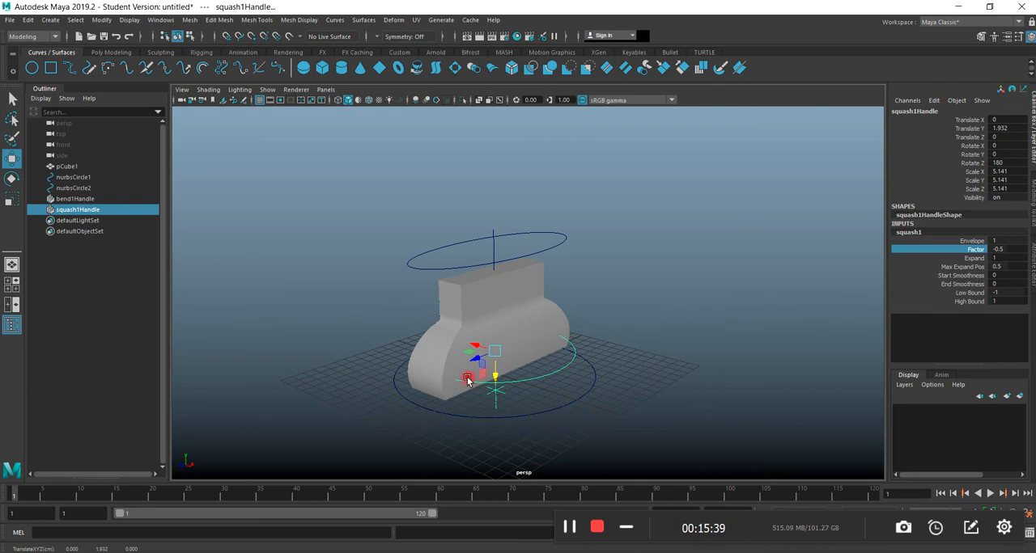
key(space)
key(space)
scroll(453, 386, down, 4)
drag(455, 404, 451, 435)
key(space)
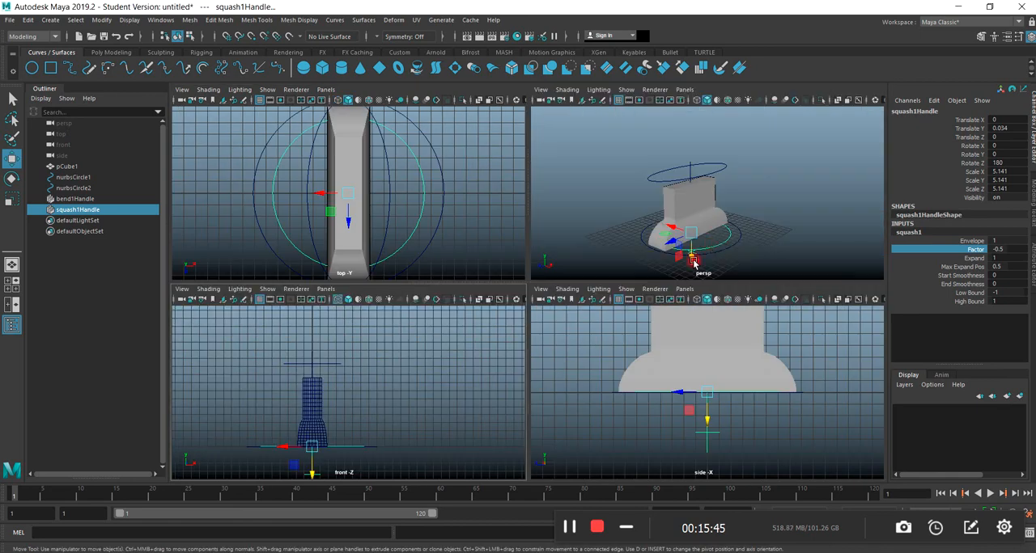
key(space)
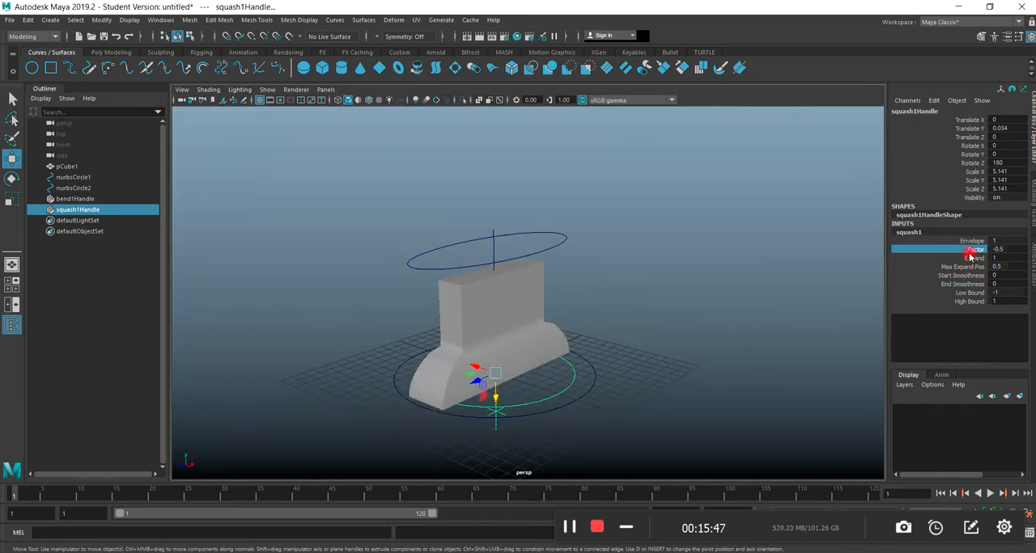
middle_drag(825, 274, 793, 273)
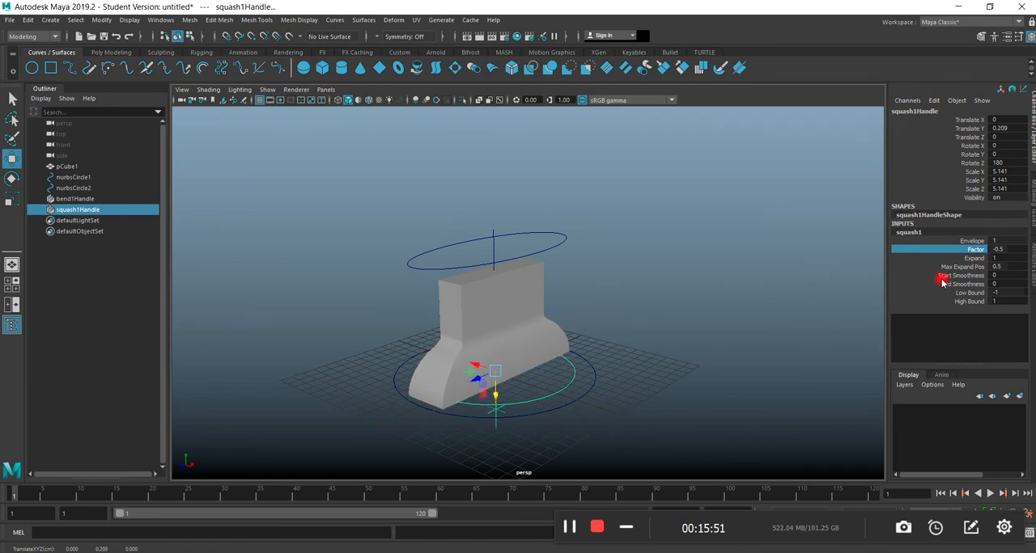
Adjust the Squash deformer to a Low Bound of -2 and a High Bound of 1, with its Factor at -1.1.
click(968, 293)
mouse_move(837, 316)
middle_down()
mouse_move(807, 316)
mouse_move(866, 326)
middle_up()
click(967, 301)
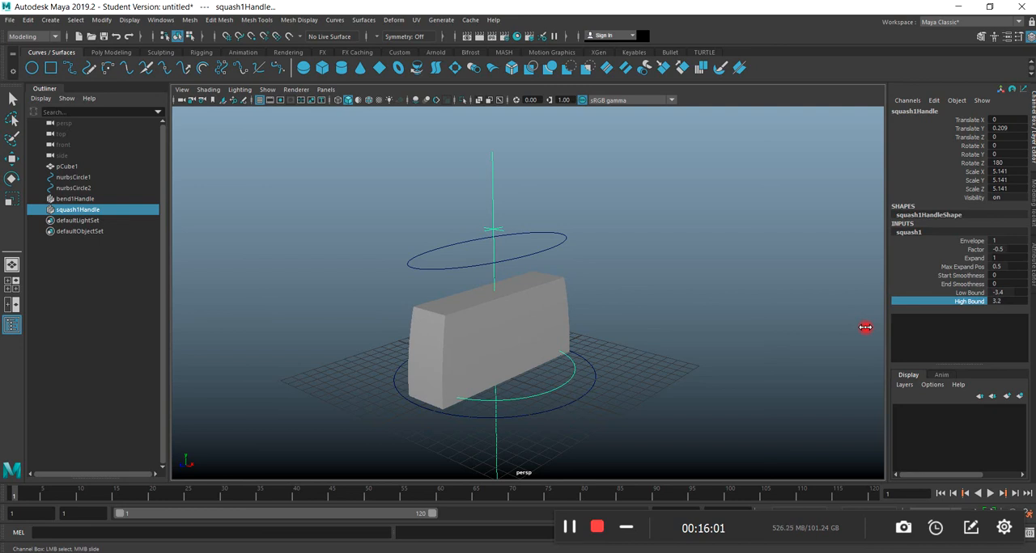
click(569, 527)
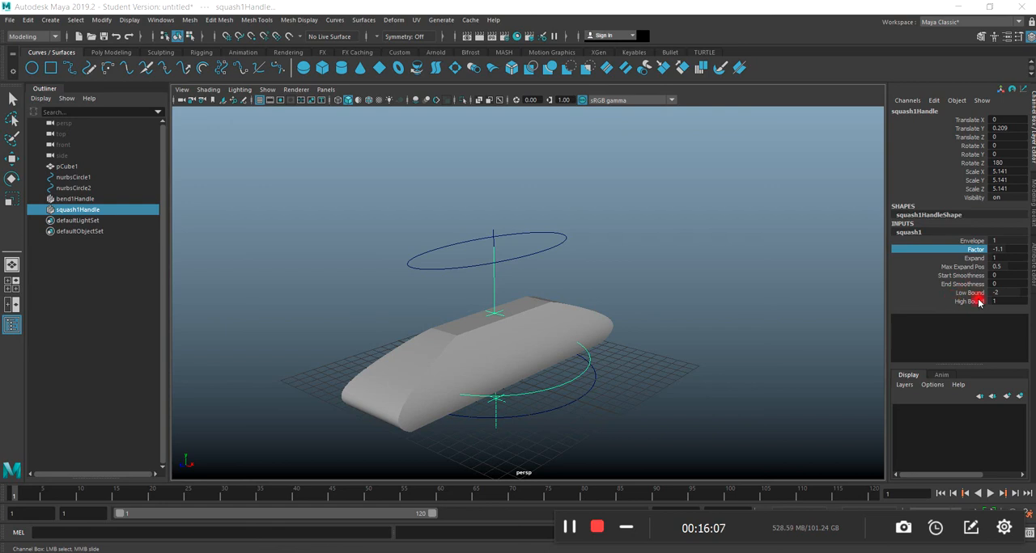
scroll(530, 393, down, 2)
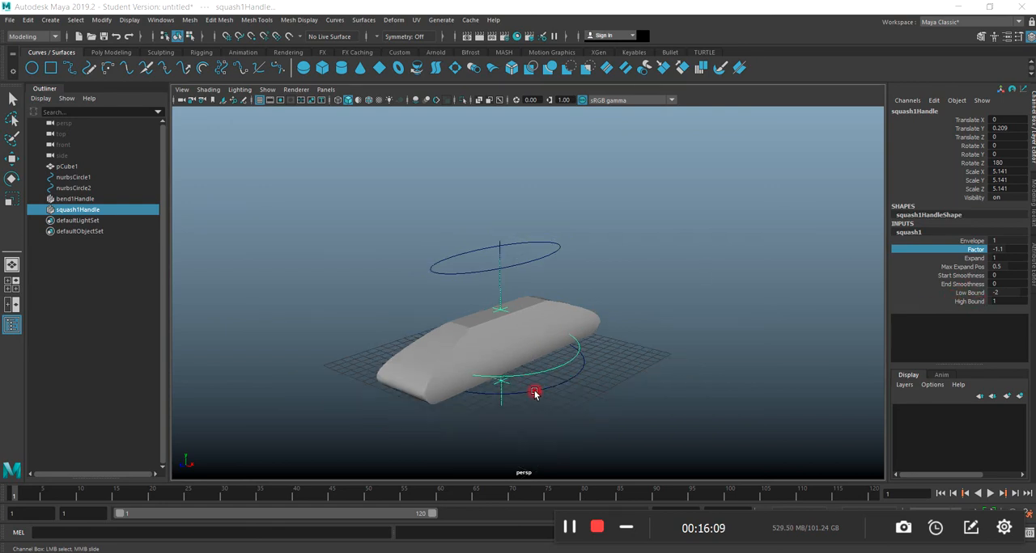
Lower the Squash handle slightly to a Translate Y of about -0.106 and test the deformer's Factor on the slab.
alt+drag(533, 400, 497, 377)
click(11, 157)
mouse_move(561, 393)
alt+mouse_down()
mouse_move(622, 407)
mouse_move(558, 368)
mouse_move(564, 401)
alt+mouse_up()
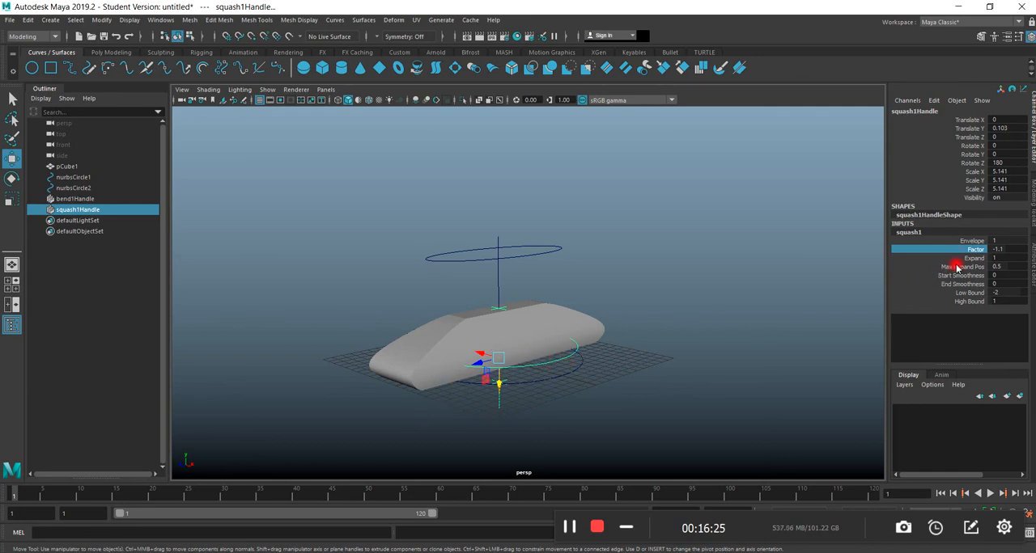
middle_drag(828, 261, 854, 267)
mouse_move(798, 308)
middle_down()
mouse_move(816, 299)
mouse_move(774, 300)
mouse_move(802, 294)
mouse_move(786, 299)
mouse_move(804, 303)
mouse_move(792, 299)
middle_up()
middle_drag(792, 300, 793, 296)
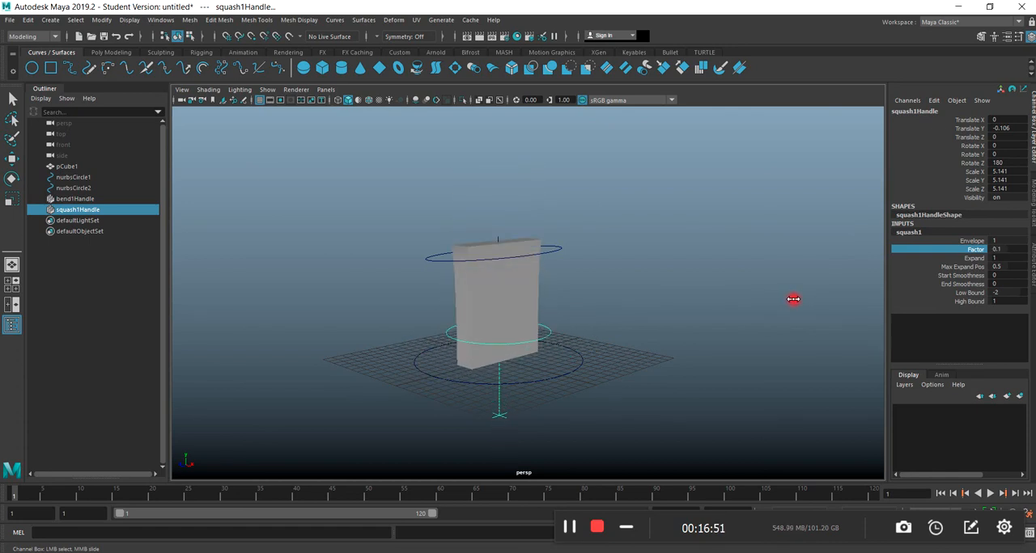
Reset the Squash deformer's Factor to 0.
double_click(997, 250)
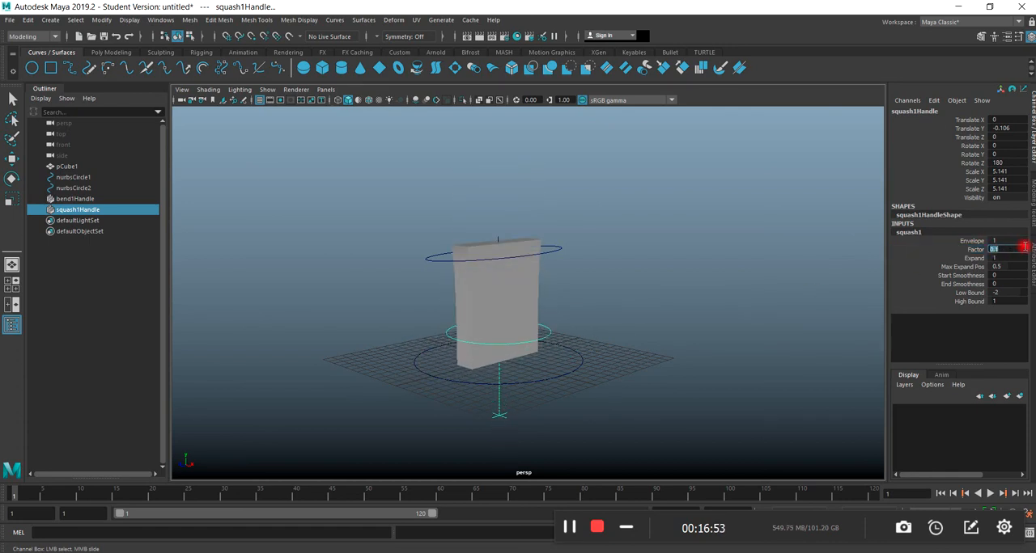
text(0)
key(Return)
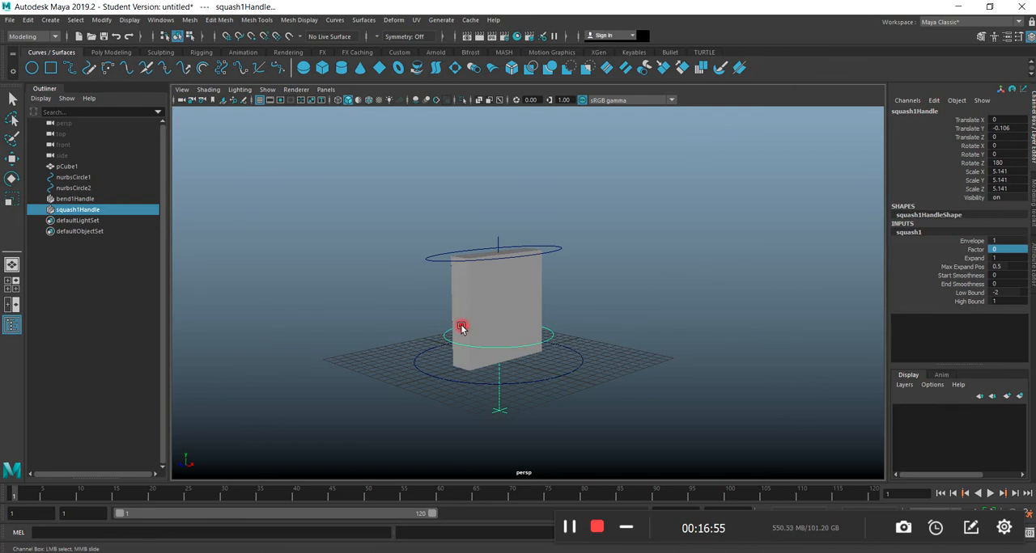
alt+drag(480, 354, 492, 372)
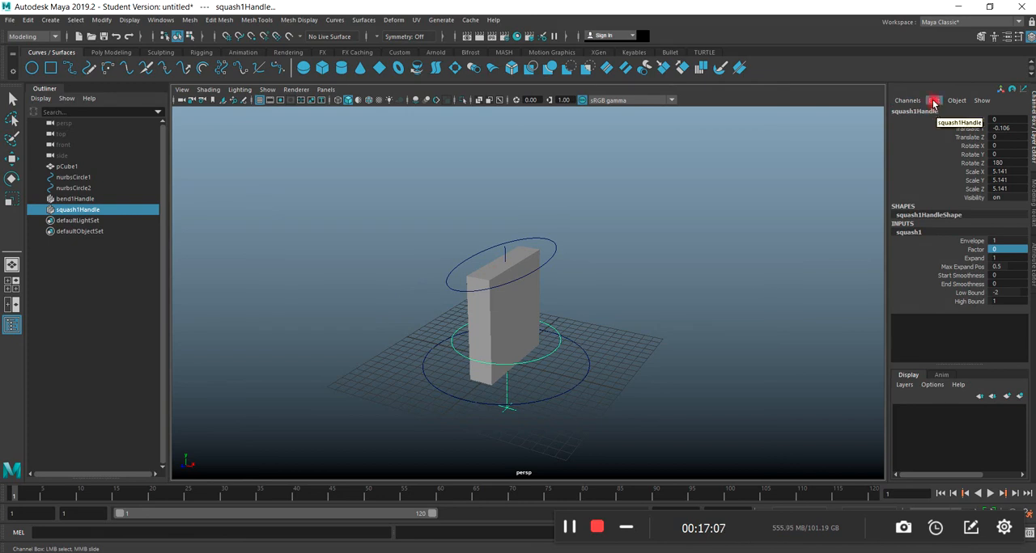
click(541, 269)
key(w)
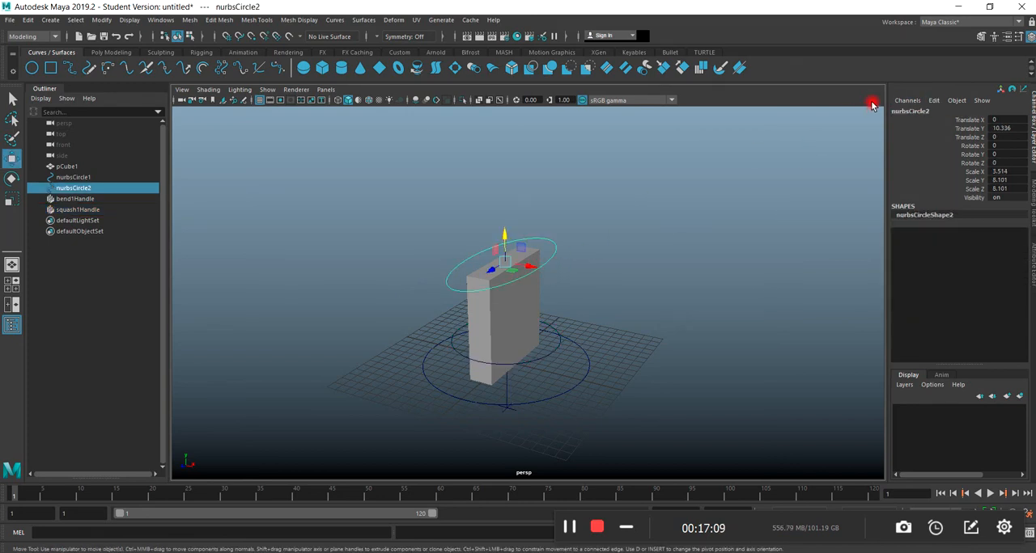
click(931, 102)
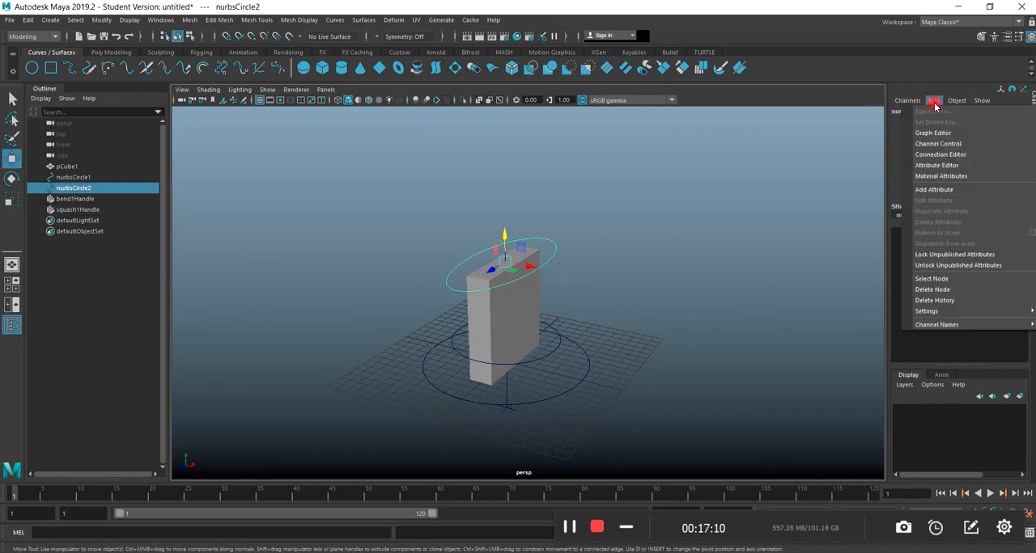
click(927, 190)
drag(410, 202, 727, 148)
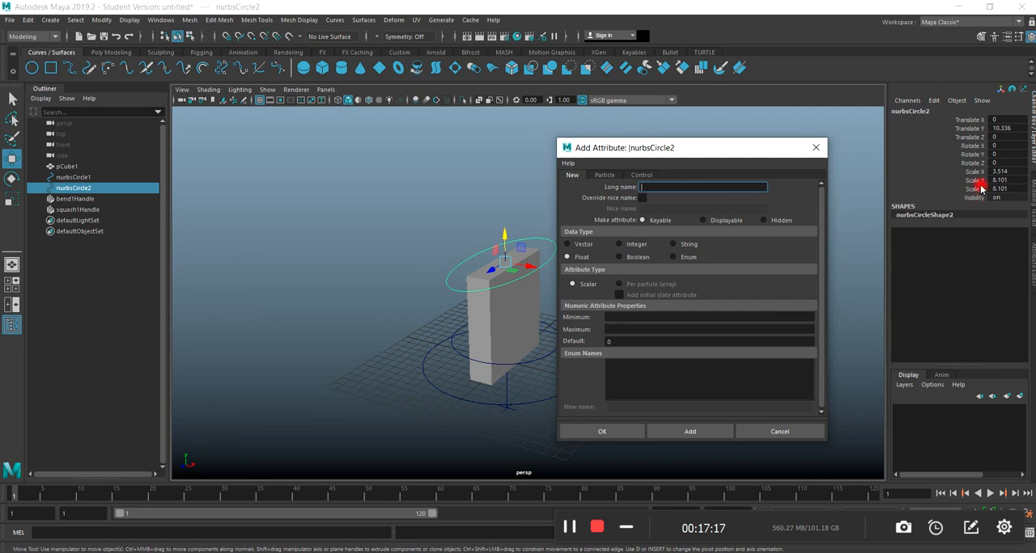
drag(655, 154, 486, 143)
click(635, 137)
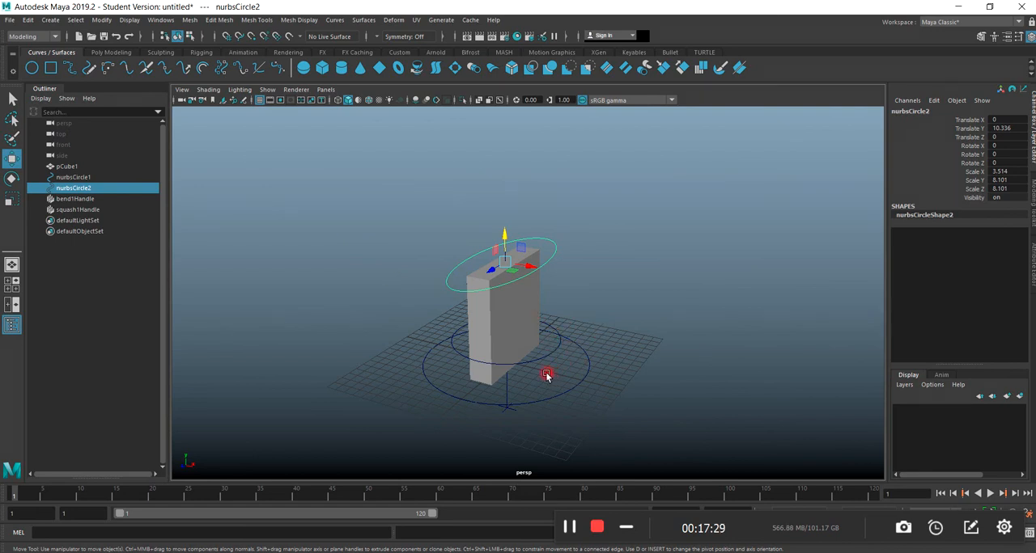
Select both the upper and the base circle and delete their construction history.
mouse_move(514, 417)
alt+mouse_down()
mouse_move(497, 399)
mouse_move(497, 412)
mouse_move(476, 407)
mouse_move(557, 400)
alt+mouse_up()
shift+click(545, 400)
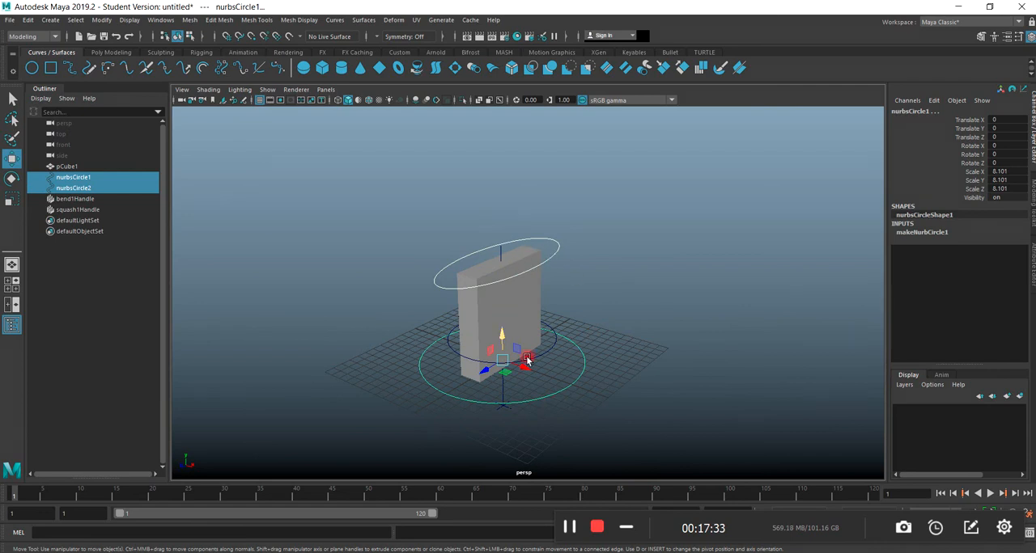
click(27, 19)
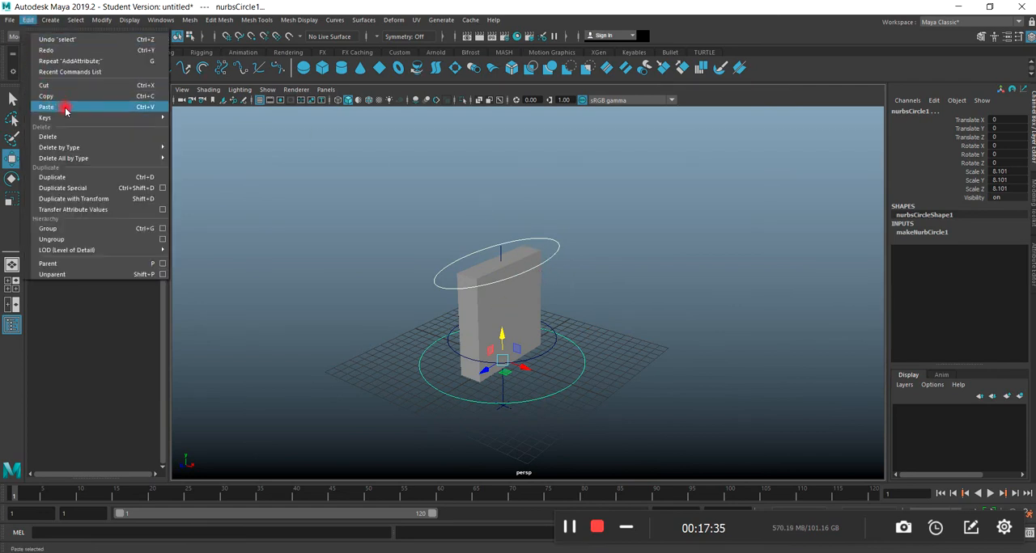
click(186, 155)
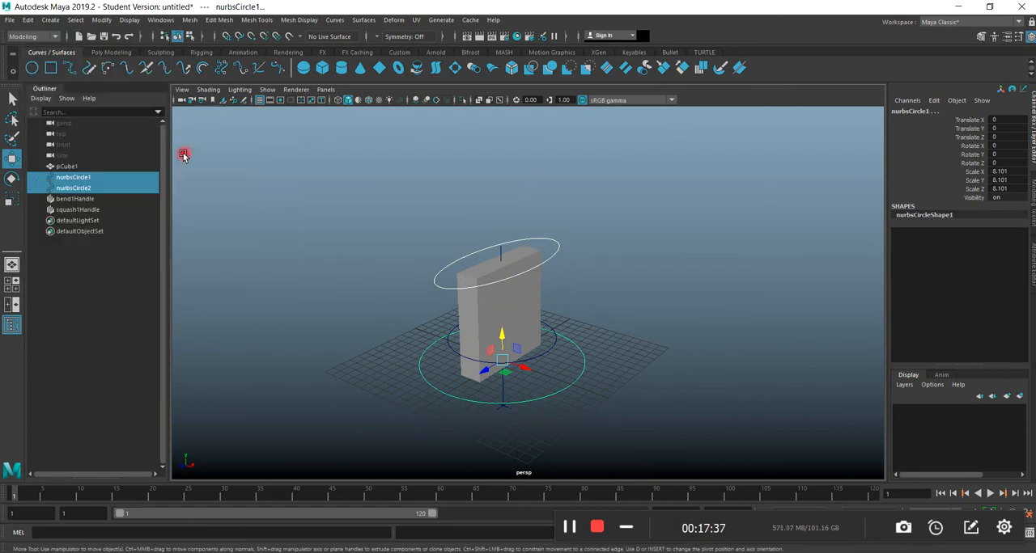
Freeze the transformations of both selected circles.
mouse_move(572, 310)
alt+mouse_down()
mouse_move(606, 284)
mouse_move(548, 275)
mouse_move(569, 309)
mouse_move(561, 299)
alt+mouse_up()
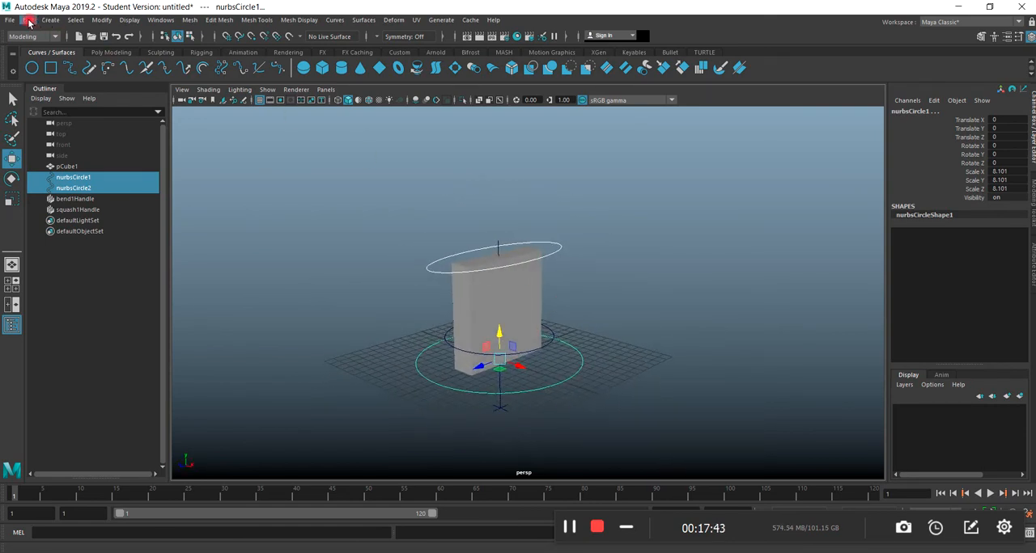
click(102, 20)
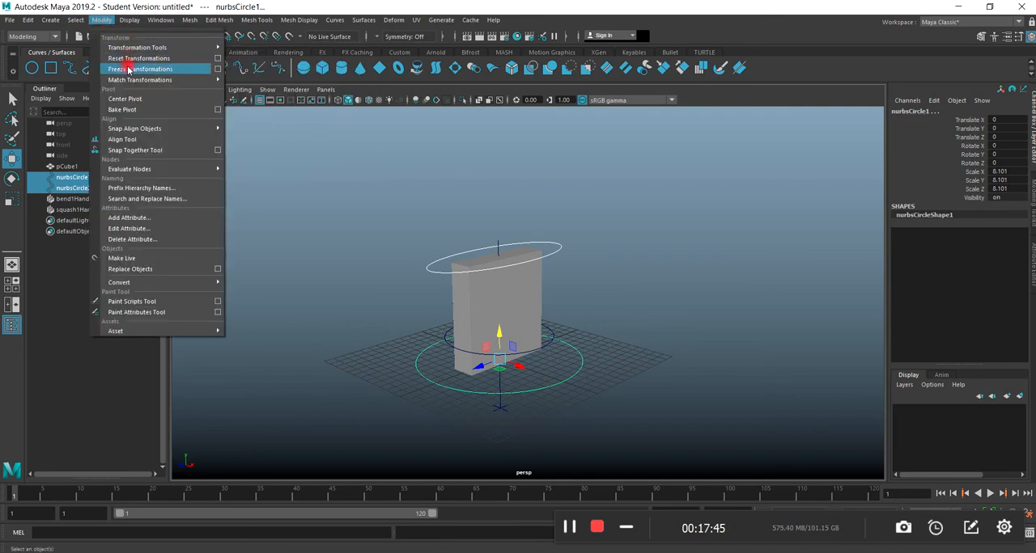
click(128, 70)
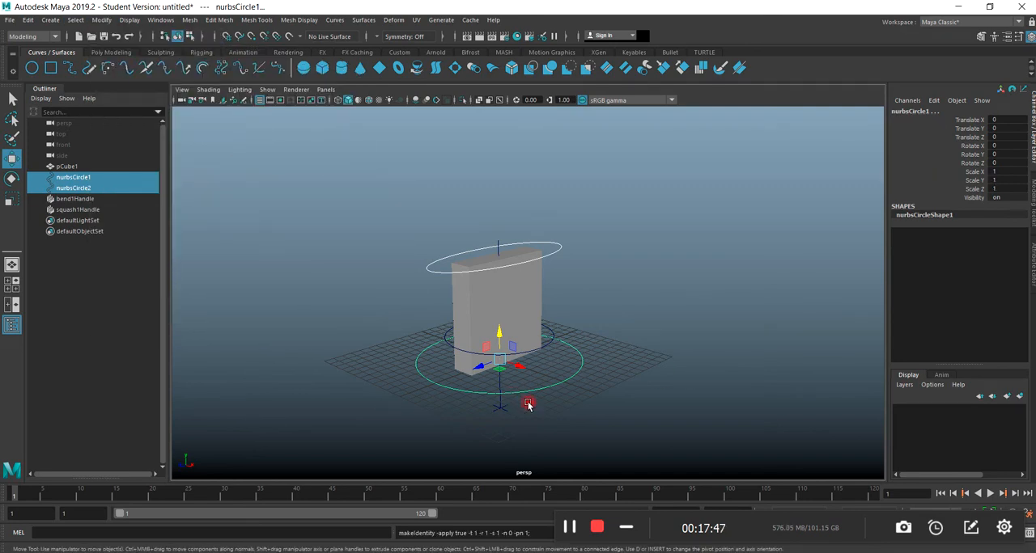
mouse_move(559, 416)
alt+mouse_down()
mouse_move(573, 340)
mouse_move(527, 381)
mouse_move(561, 407)
mouse_move(472, 397)
mouse_move(556, 411)
mouse_move(544, 405)
alt+mouse_up()
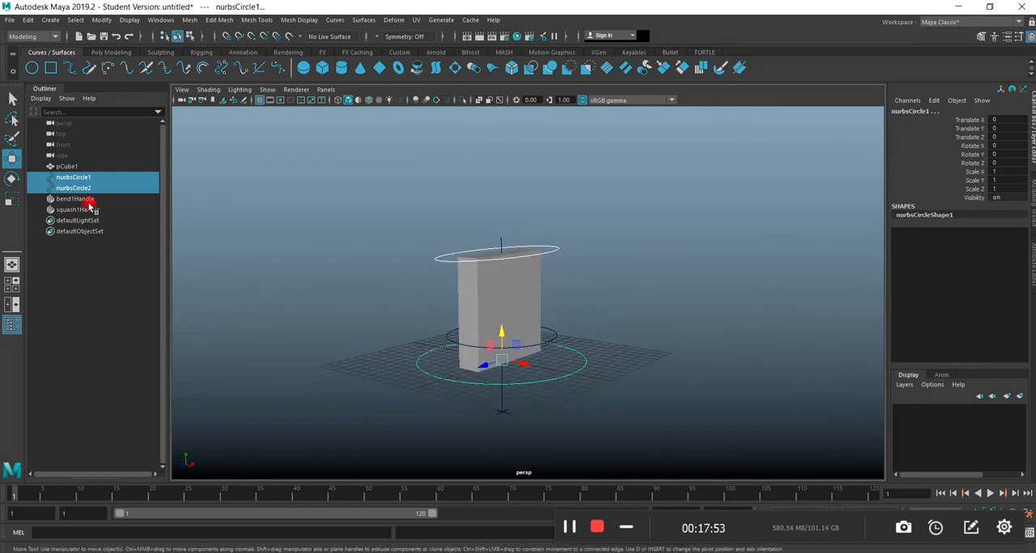
Rename the upper circle nurbsCircle2 as deform_cntrl.
click(66, 188)
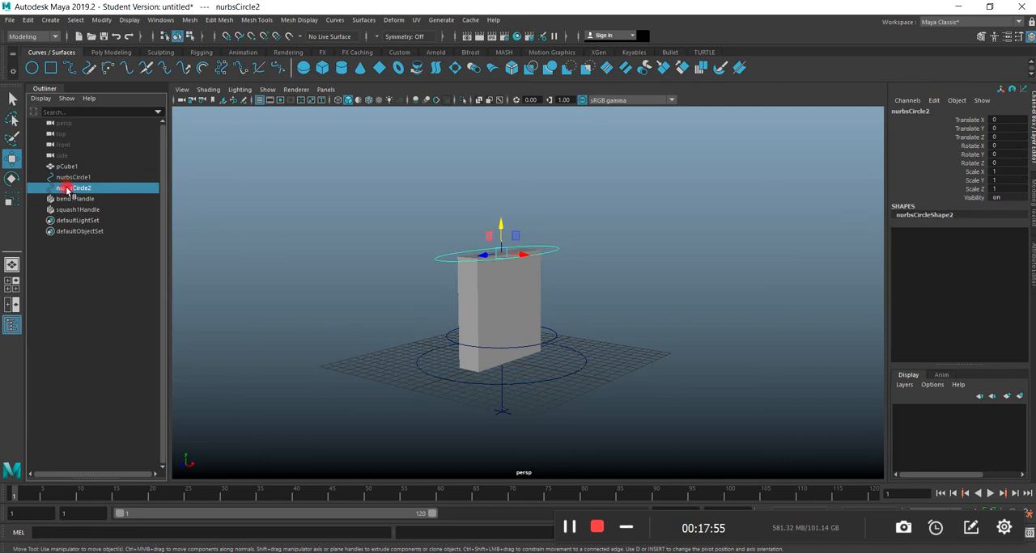
double_click(67, 188)
drag(91, 187, 40, 199)
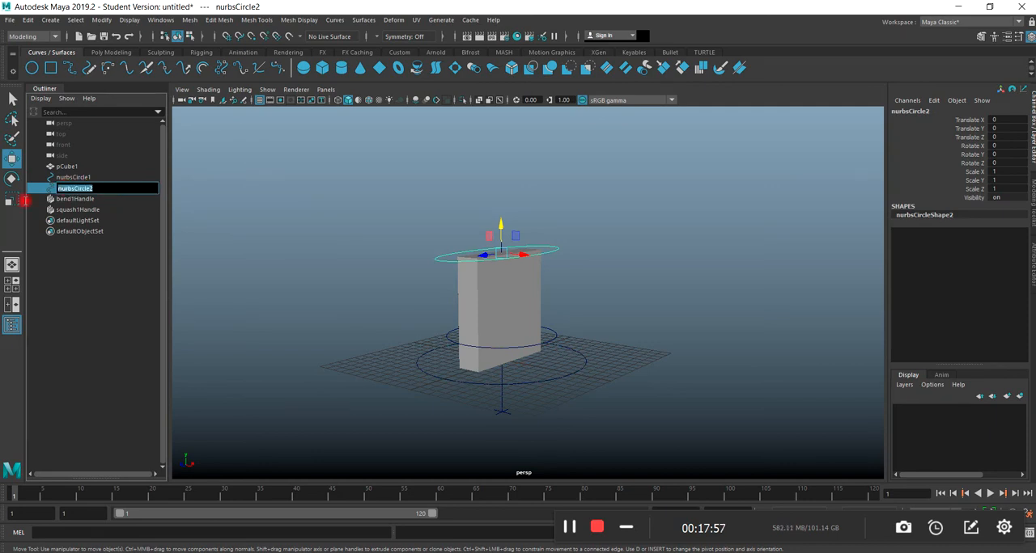
text(deform_cntrl)
Rename the base circle nurbsCircle1 as world_cntrl.
click(70, 176)
double_click(98, 176)
text(wo)
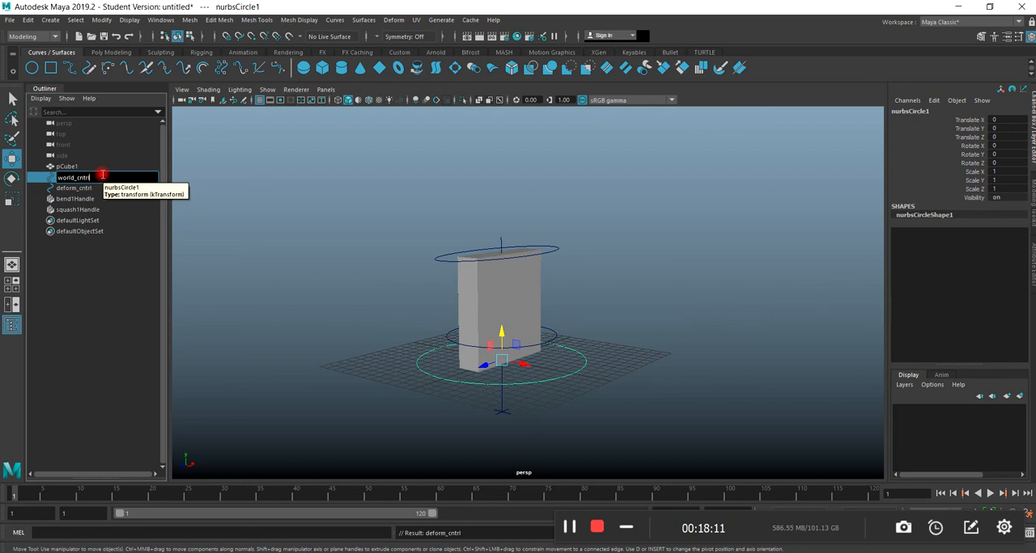
key(Return)
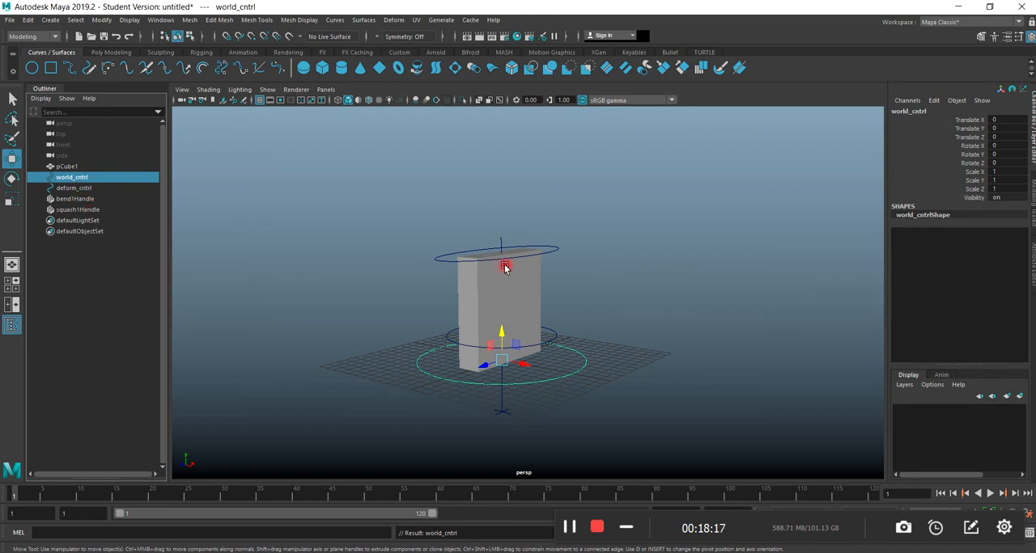
Open the Set Driven Key window for the upper circle deform_cntrl and place it clear of the slab.
click(445, 259)
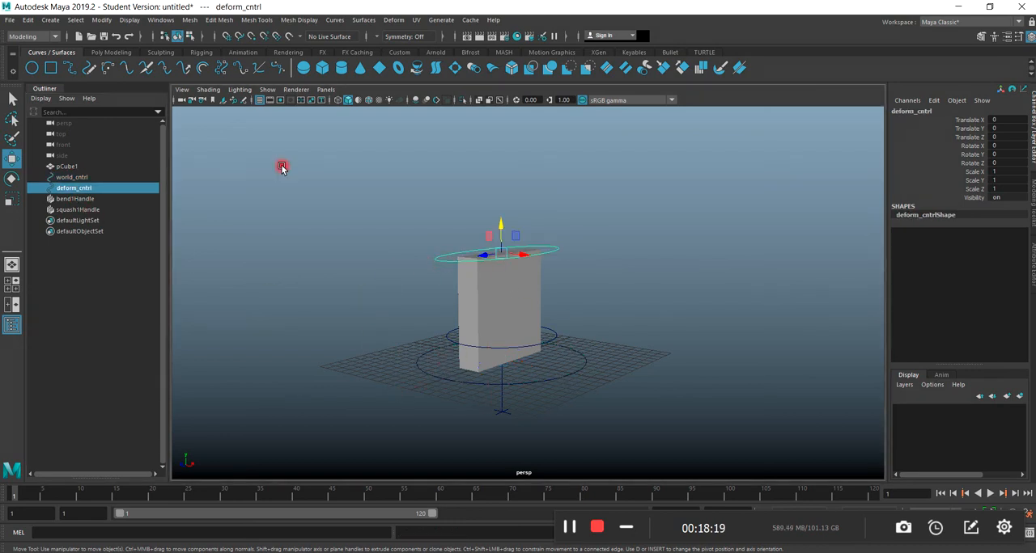
click(32, 36)
click(20, 70)
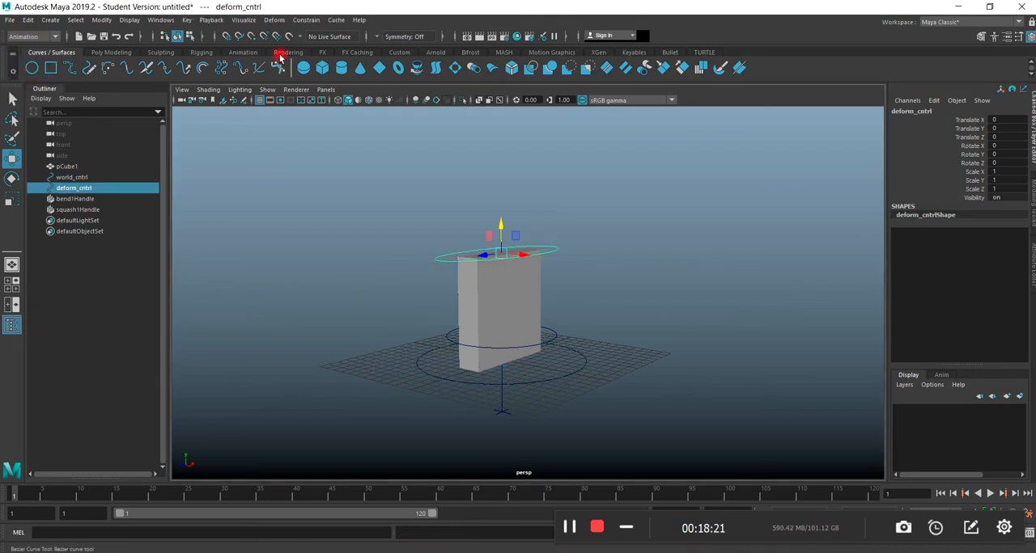
click(186, 19)
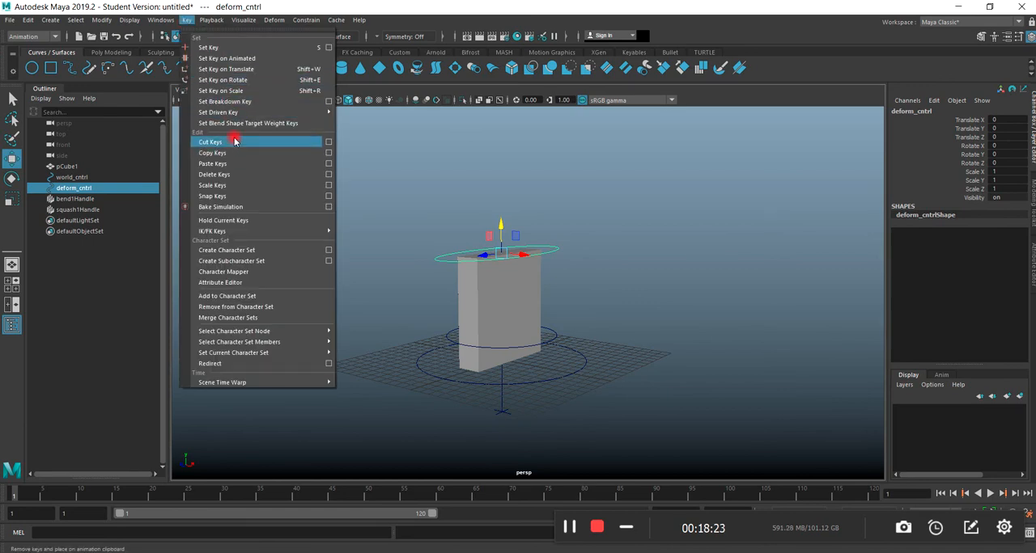
mouse_move(243, 113)
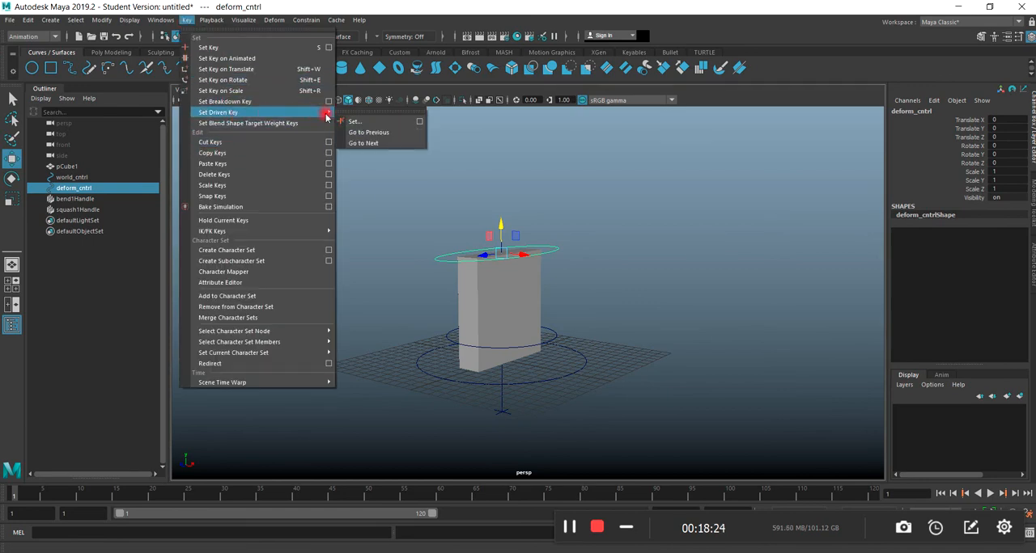
click(420, 123)
drag(157, 144, 758, 136)
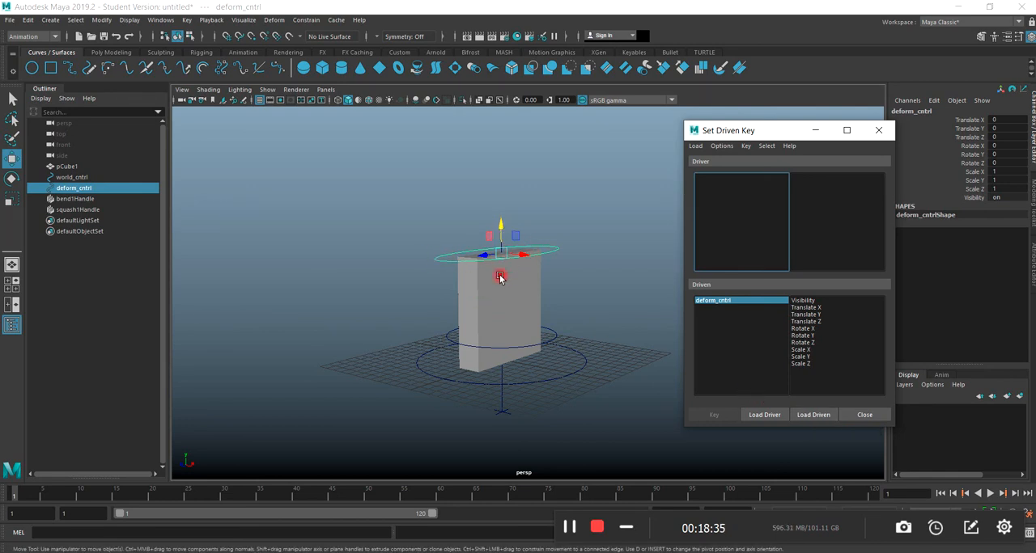
drag(746, 133, 156, 149)
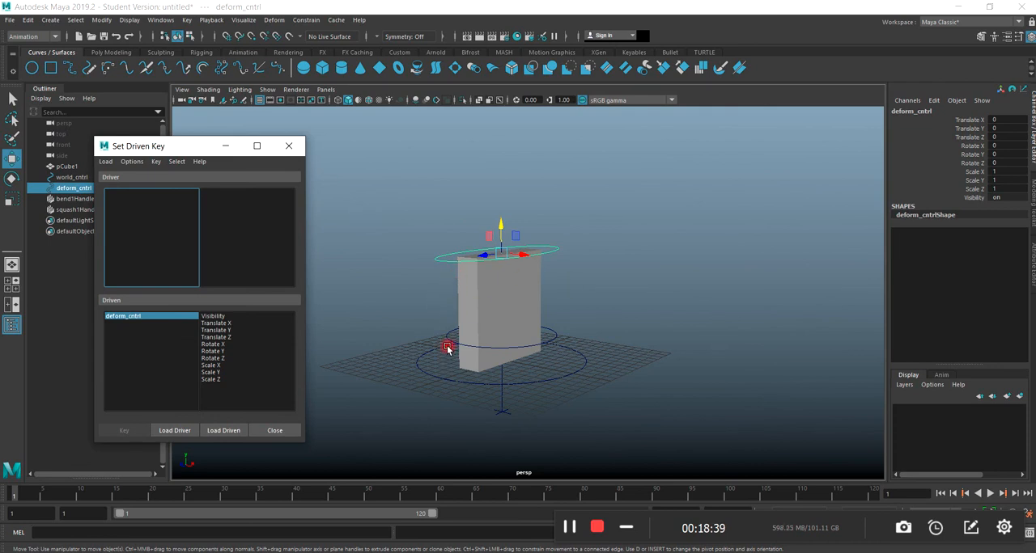
Try a Curvature of about -35.5 on bend1Handle's bend1 deformer to bend the slab, and undo it.
scroll(458, 363, down, 2)
alt+drag(459, 364, 474, 361)
scroll(477, 362, up, 2)
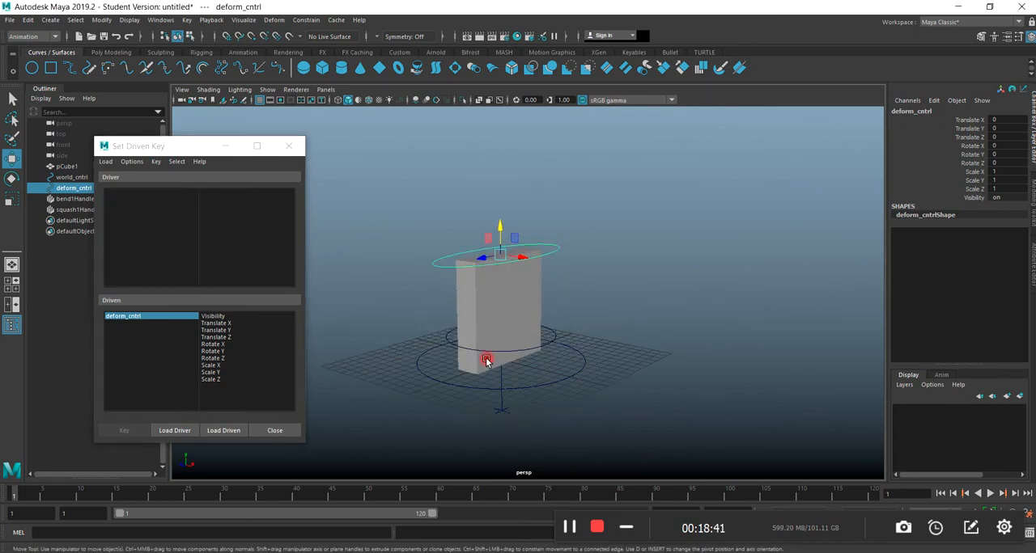
scroll(534, 416, up, 3)
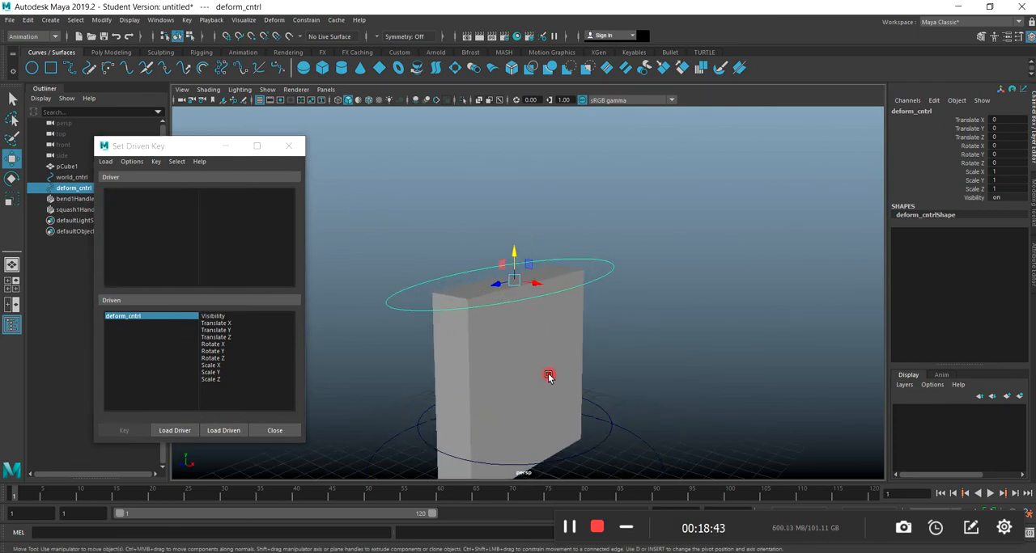
click(68, 200)
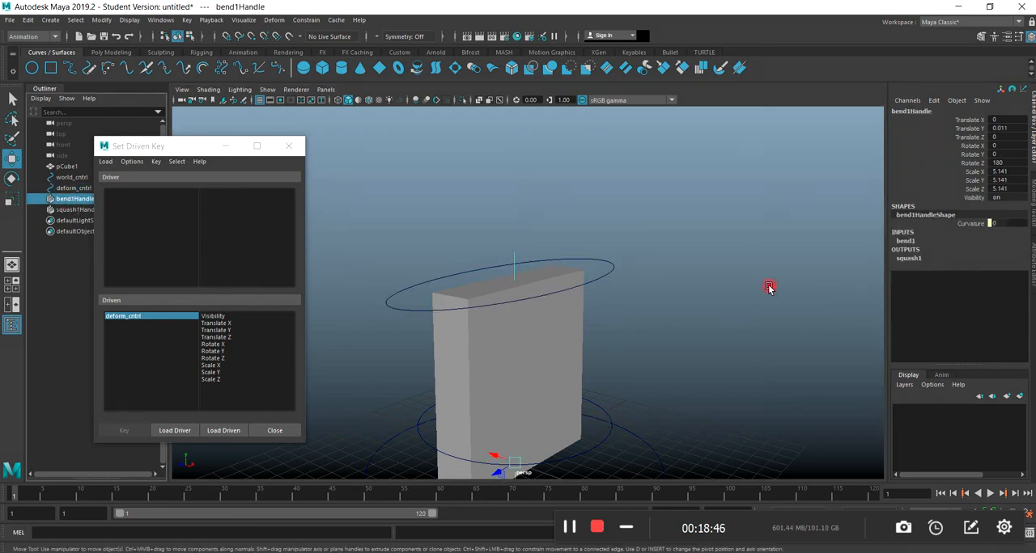
click(904, 242)
click(975, 259)
mouse_move(841, 320)
middle_down()
mouse_move(853, 327)
mouse_move(826, 329)
middle_up()
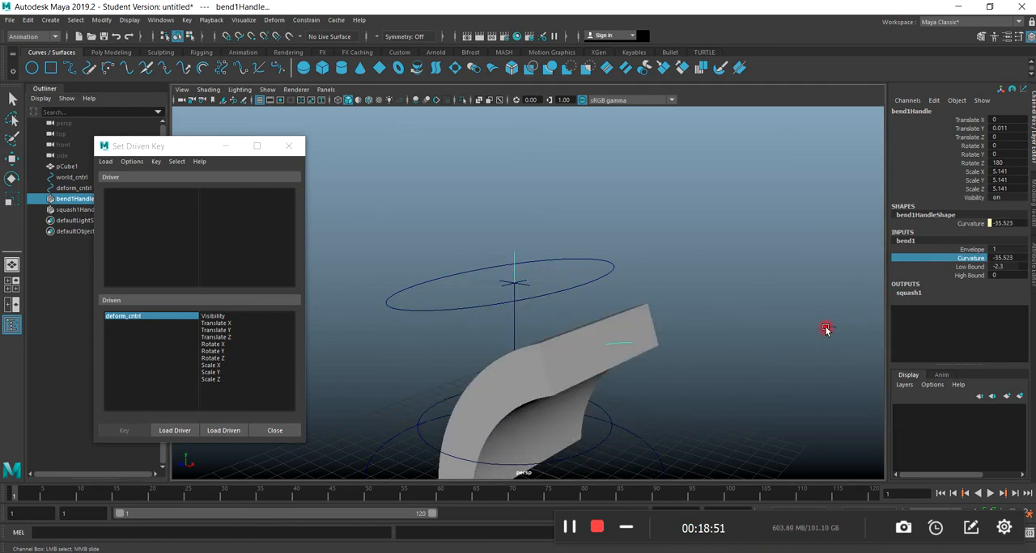
key(ctrl+z)
Try moving deform_cntrl about 1.35 units along X, and undo the move.
click(594, 279)
key(w)
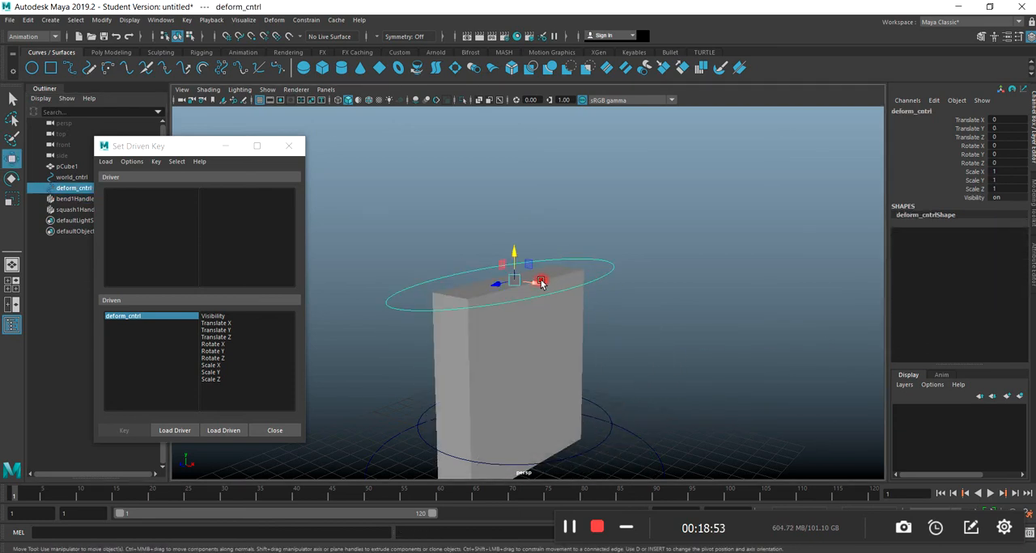
drag(532, 286, 656, 321)
key(ctrl+z)
key(ctrl+z)
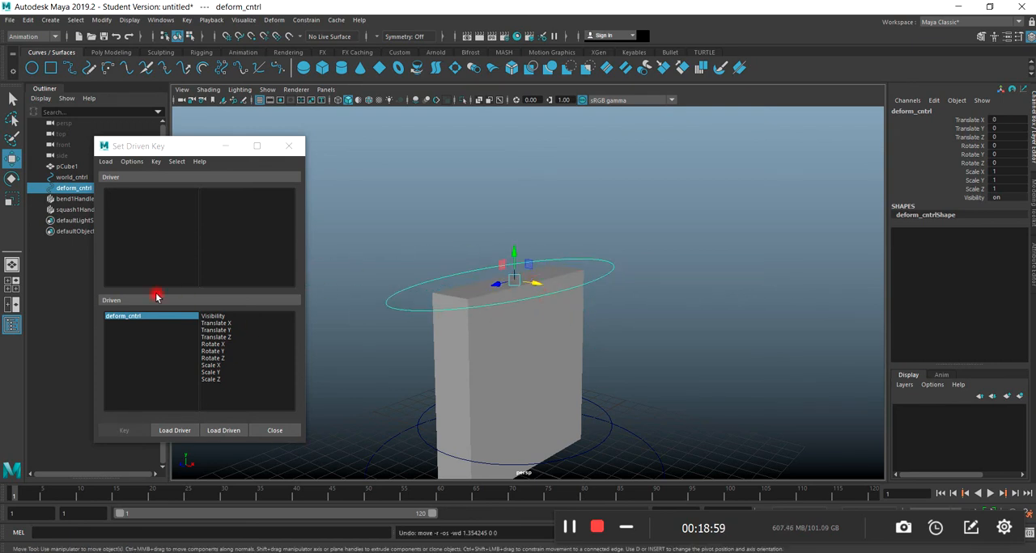
Load deform_cntrl as the driver and choose Translate X as its driving attribute.
click(217, 431)
click(182, 432)
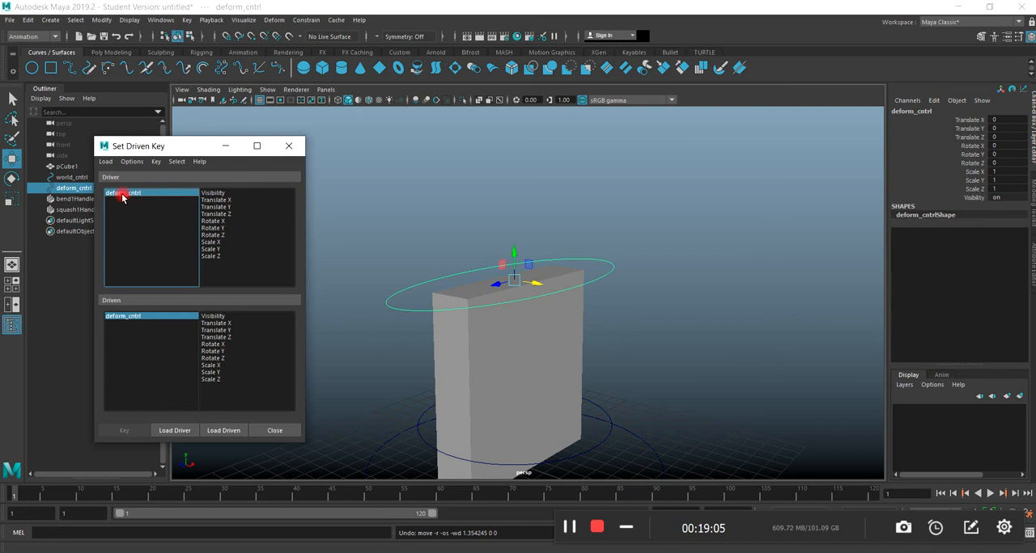
click(219, 200)
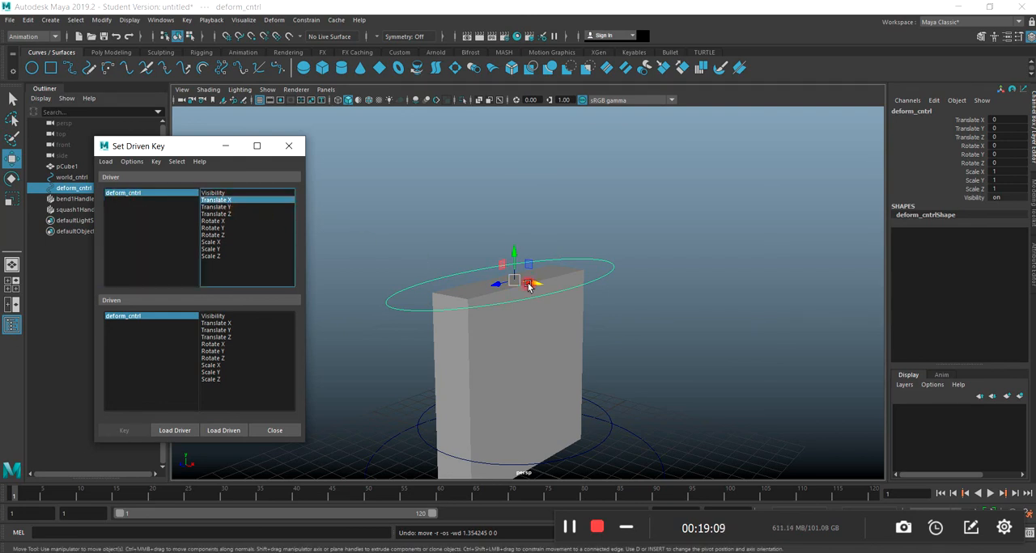
Move the Set Driven Key window off the object list and select bend1Handle.
drag(180, 143, 283, 101)
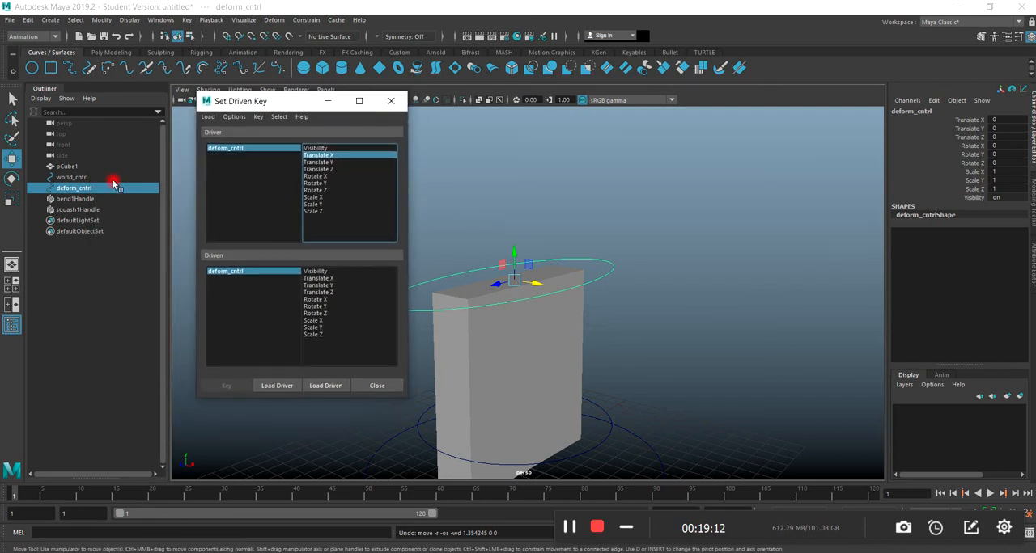
click(71, 201)
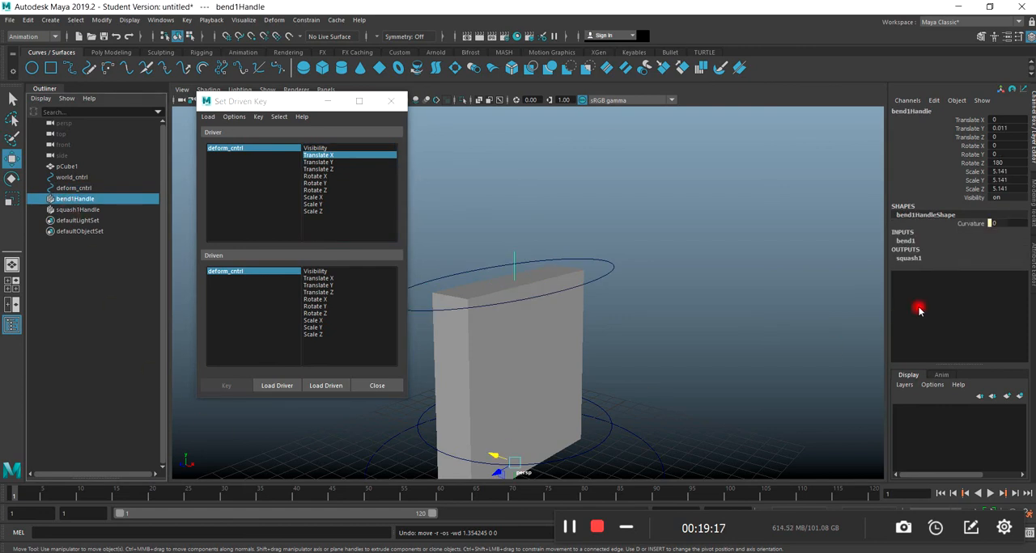
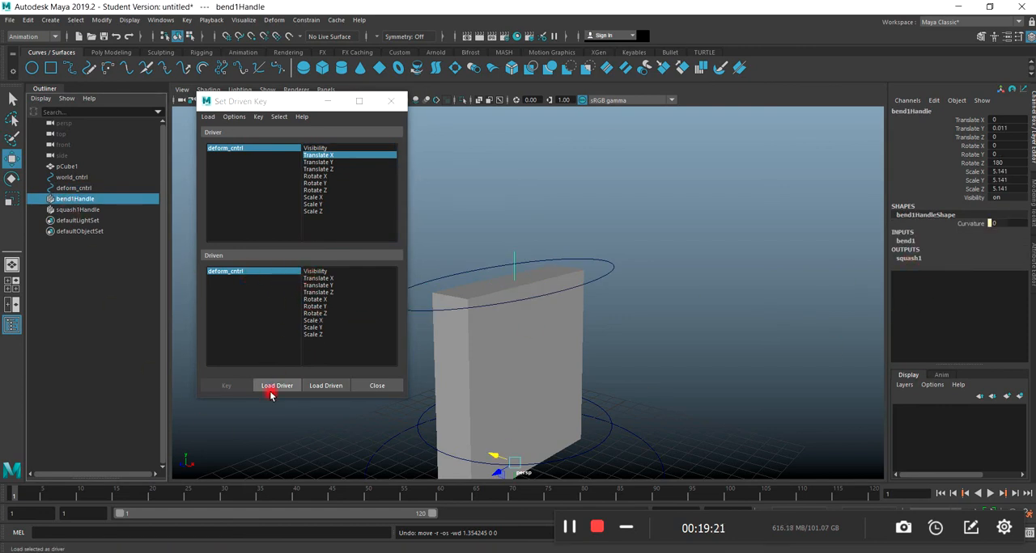
Load bend1Handle as driven, then reload it together with its bend1 deformer by choosing bend1's Curvature.
click(324, 387)
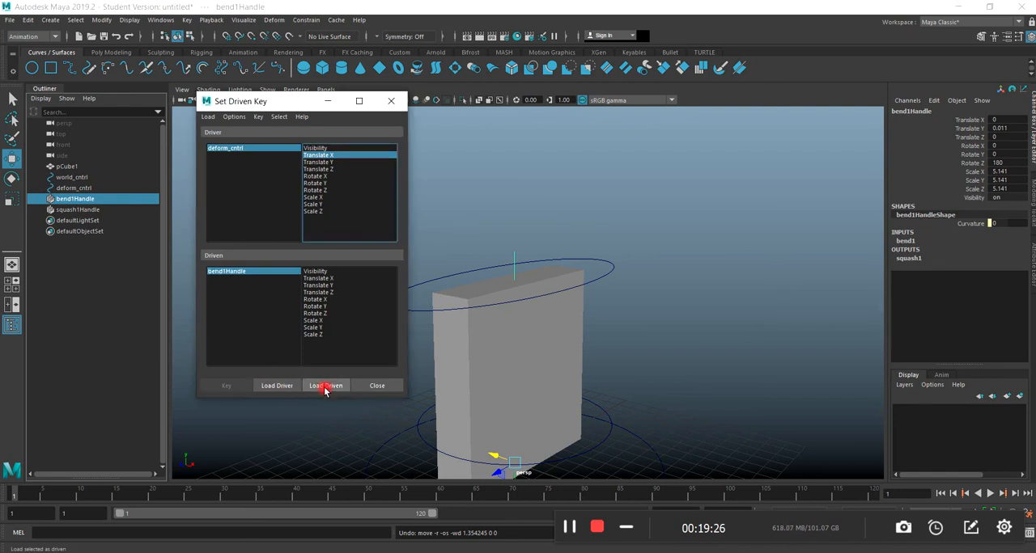
click(63, 201)
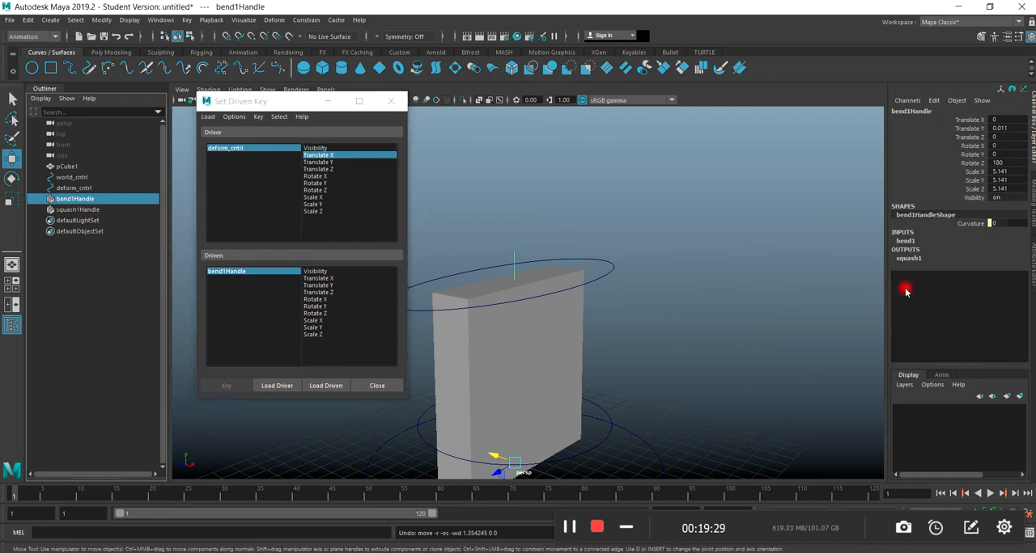
click(905, 242)
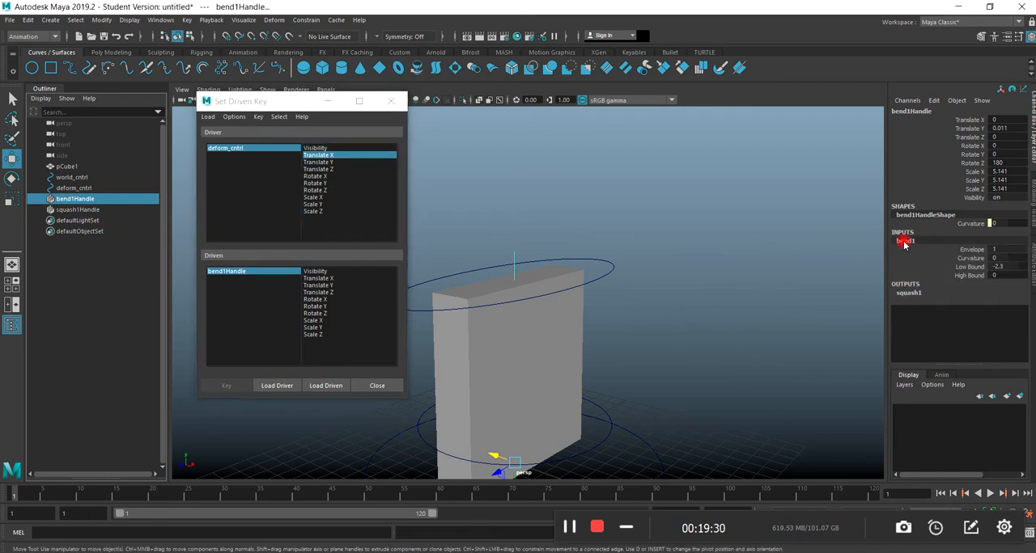
click(975, 261)
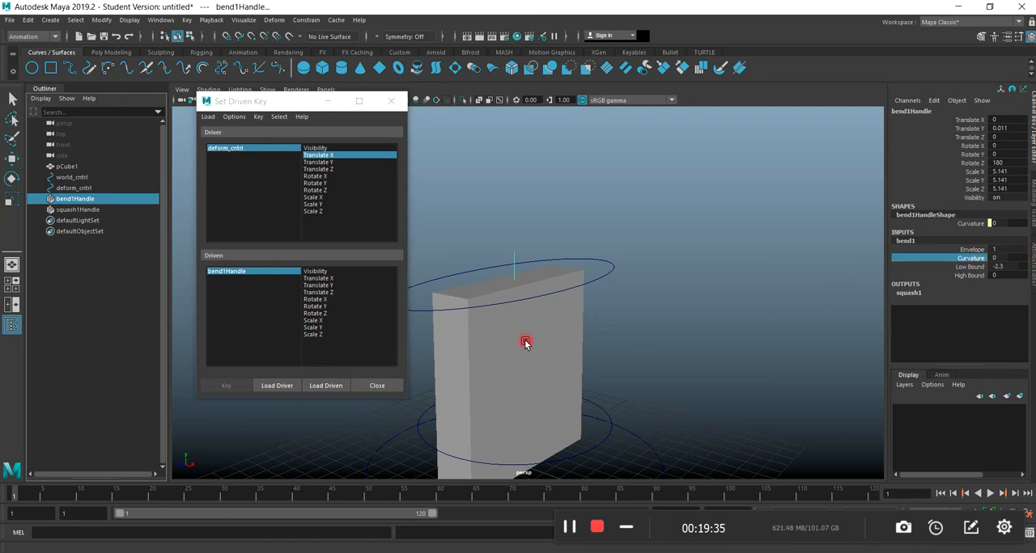
click(323, 387)
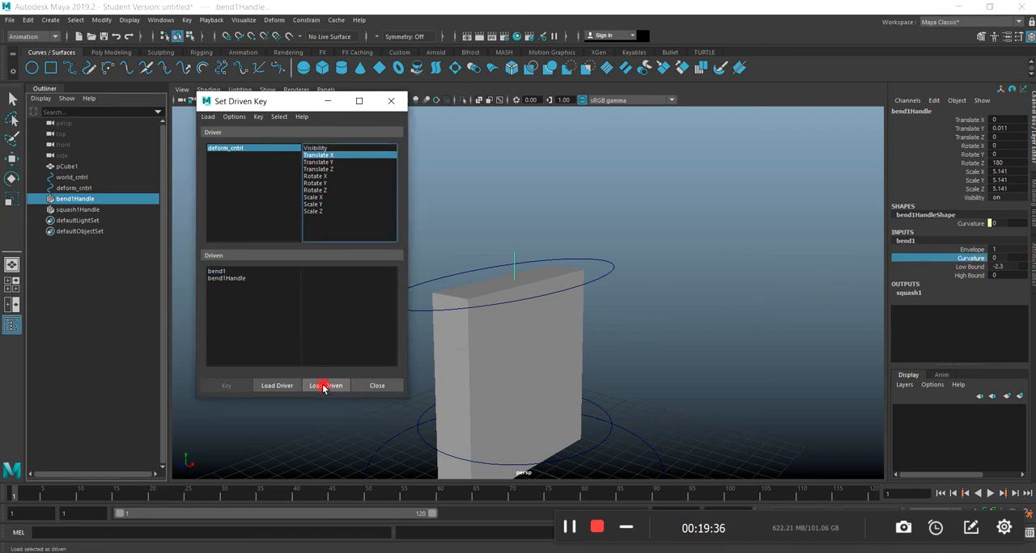
Pair deform_cntrl's Translate X with bend1's Curvature as the driver and driven attributes in Set Driven Key.
click(229, 278)
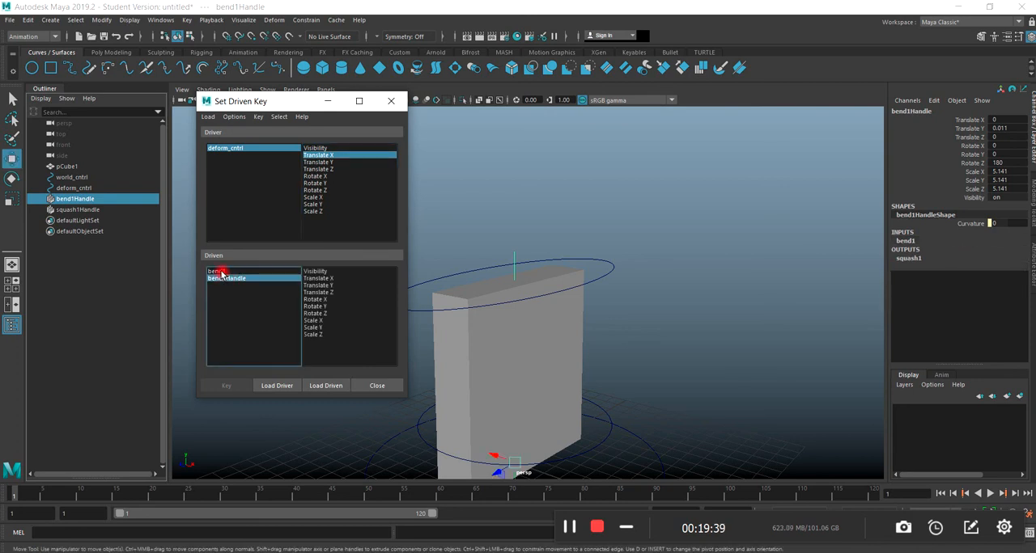
click(219, 272)
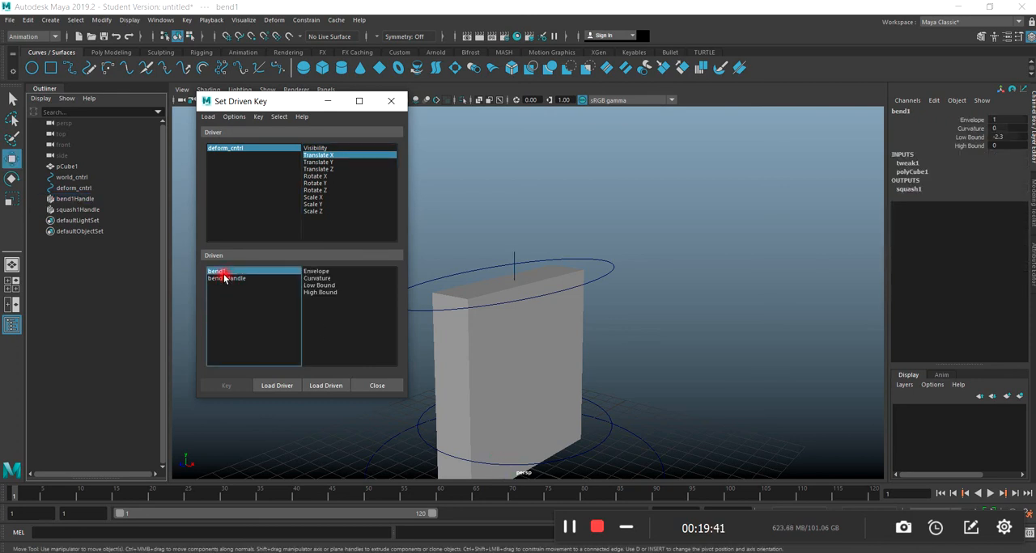
click(320, 279)
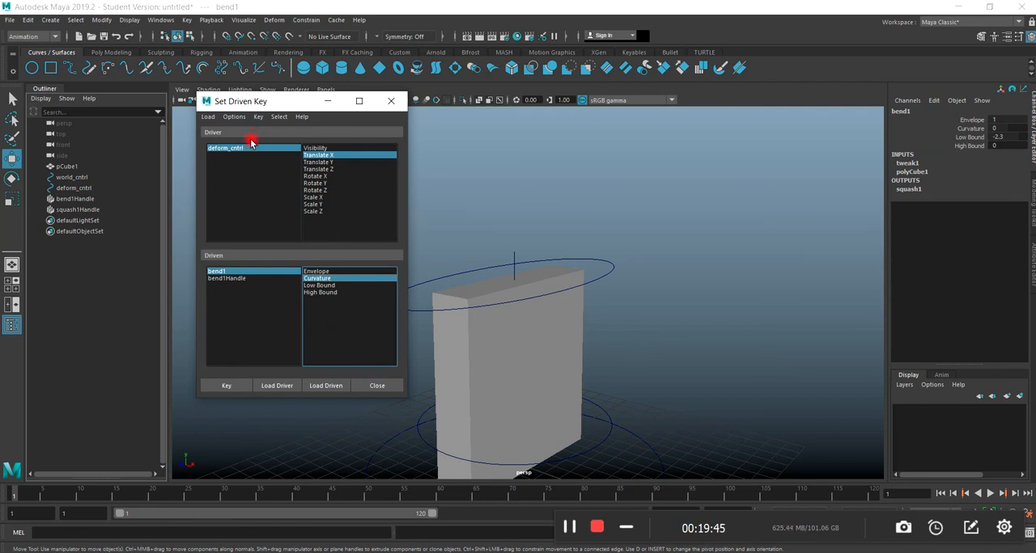
click(339, 154)
drag(227, 277, 278, 275)
Move the Set Driven Key window clear of the slab and show the front view full-size in shaded display.
drag(251, 106, 802, 135)
scroll(509, 318, down, 4)
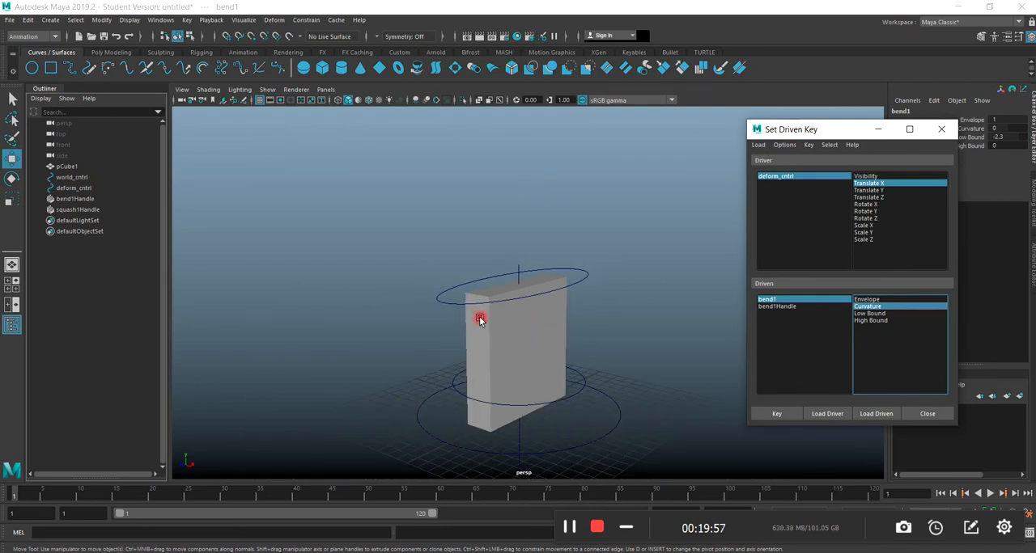
click(388, 365)
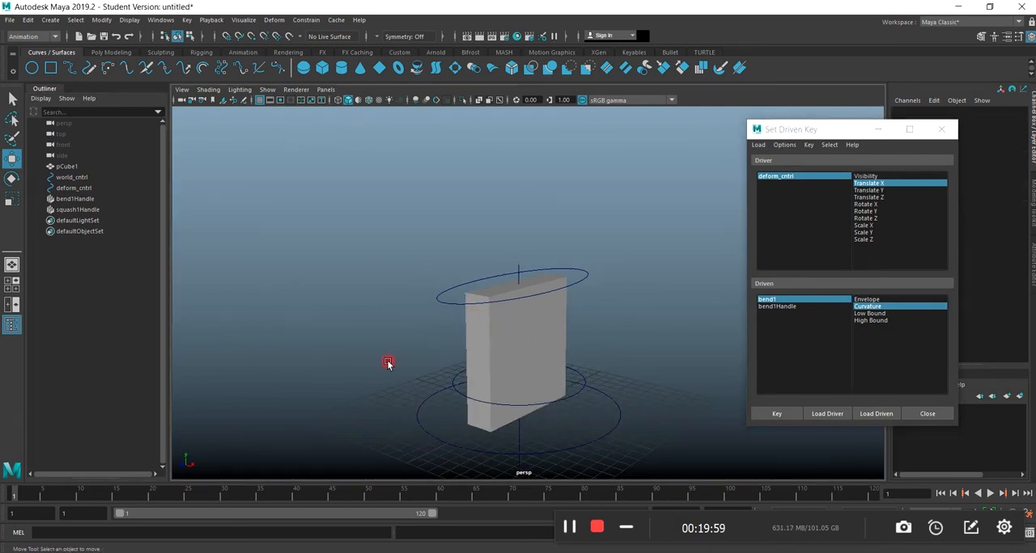
key(space)
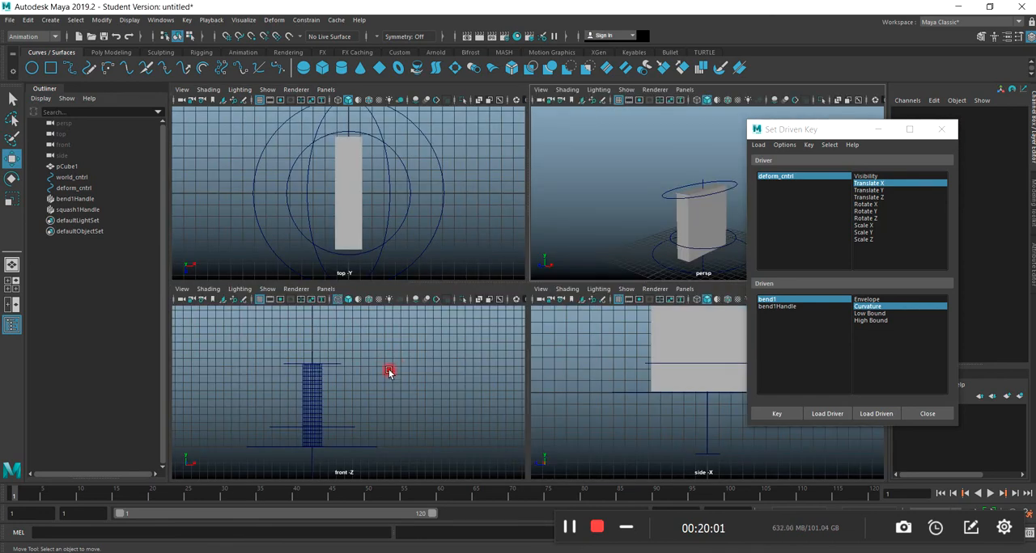
key(5)
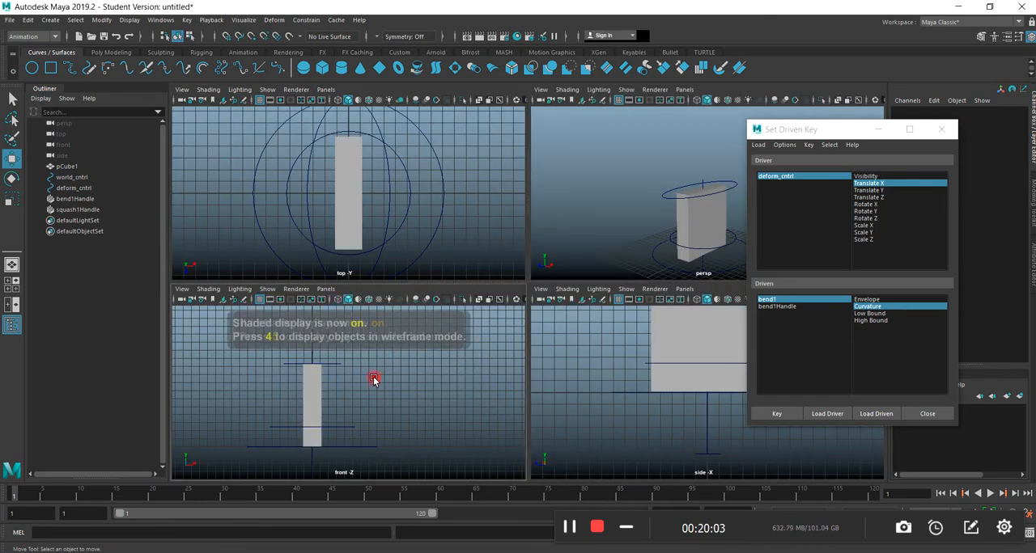
key(space)
scroll(545, 315, up, 2)
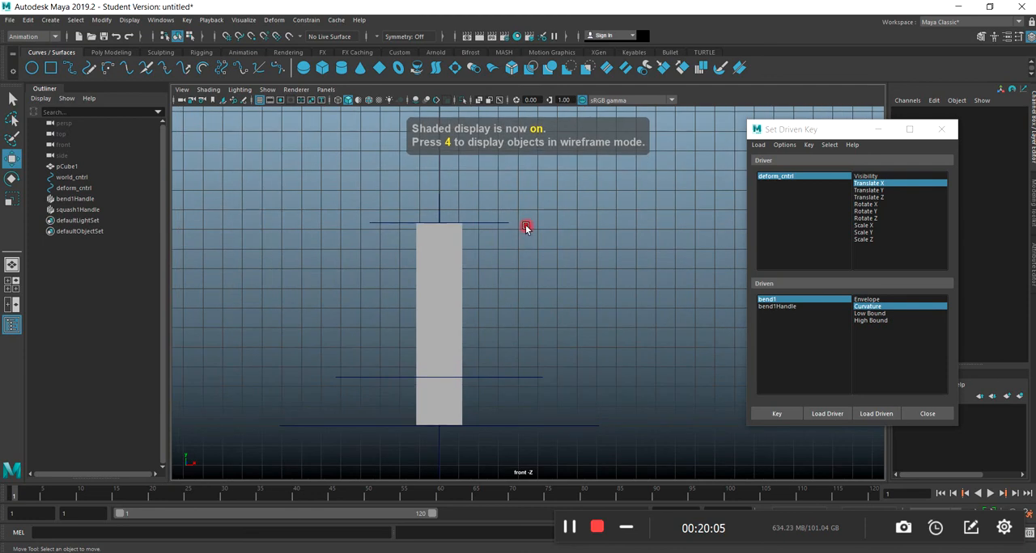
Move deform_cntrl along X to a Translate X of about -9.29.
click(491, 224)
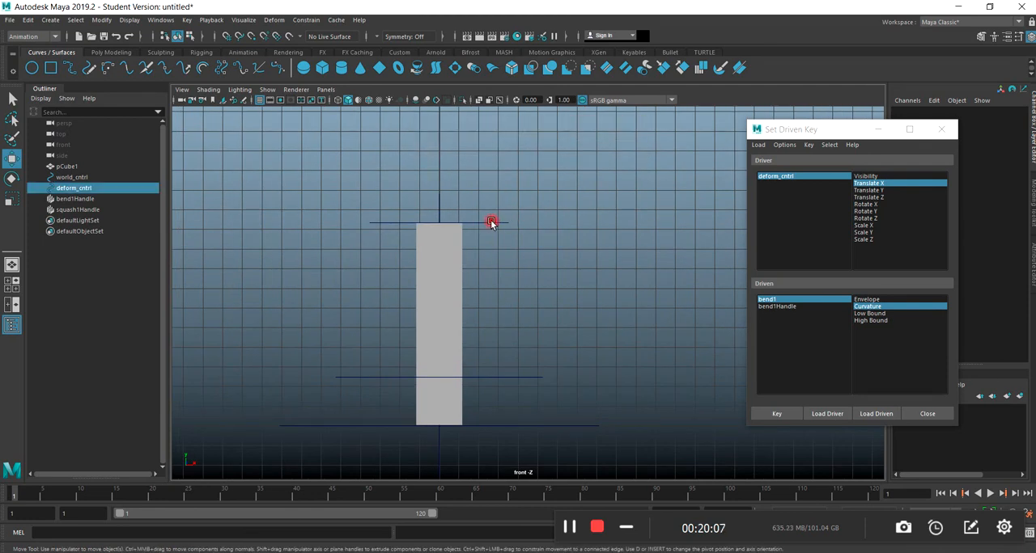
drag(466, 225, 270, 233)
drag(275, 236, 285, 233)
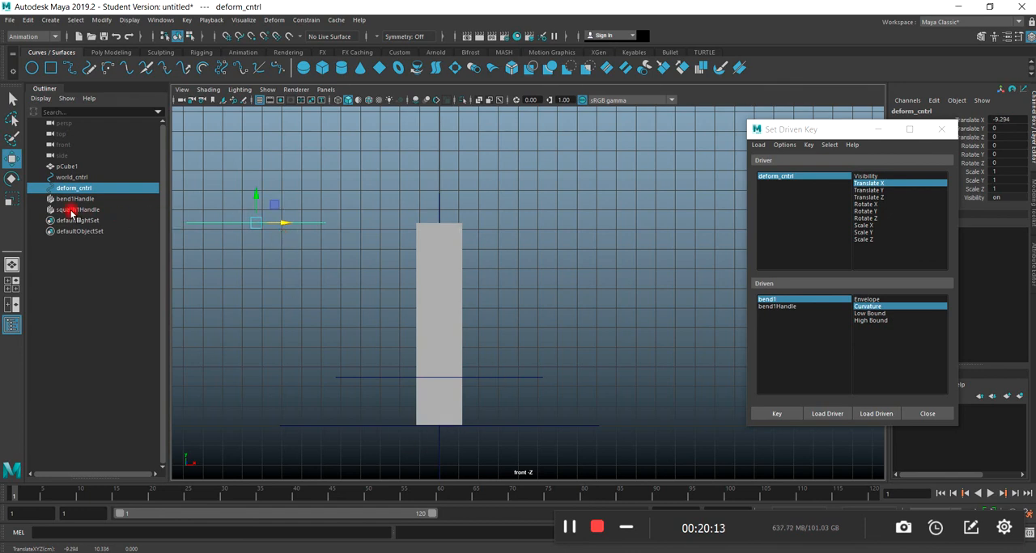
Bend the slab toward deform_cntrl with a bend1 Curvature of about 71.05 and set the driven key.
drag(833, 129, 742, 110)
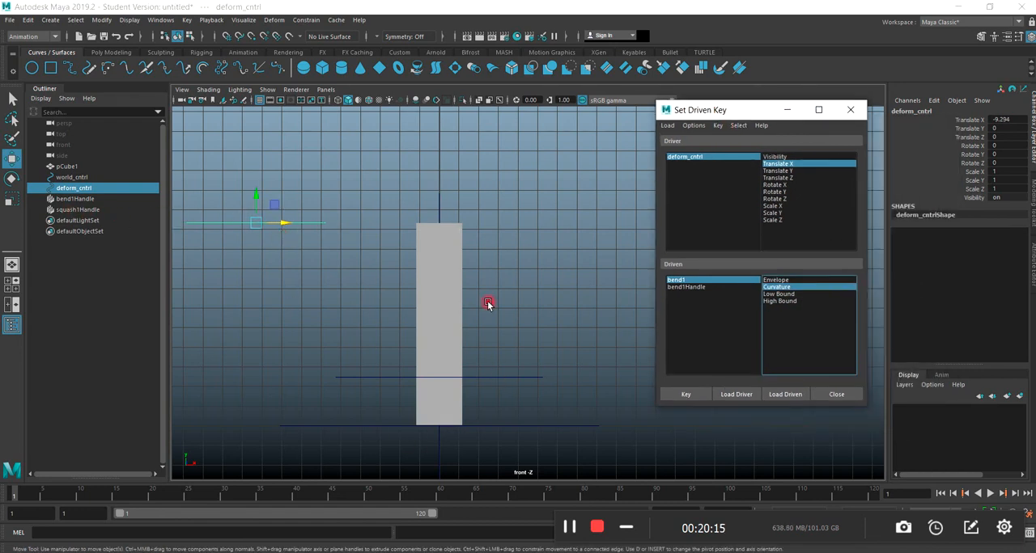
click(70, 199)
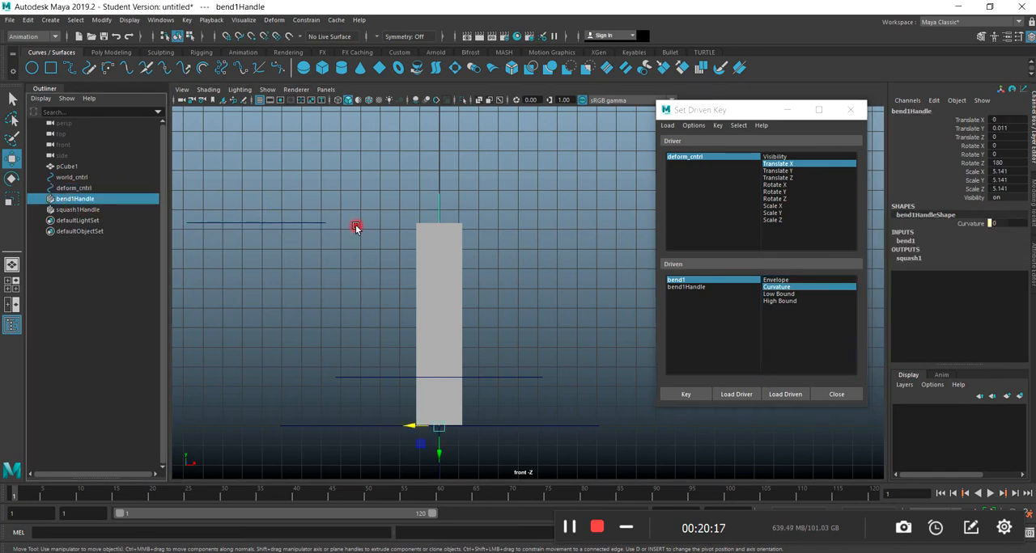
click(908, 241)
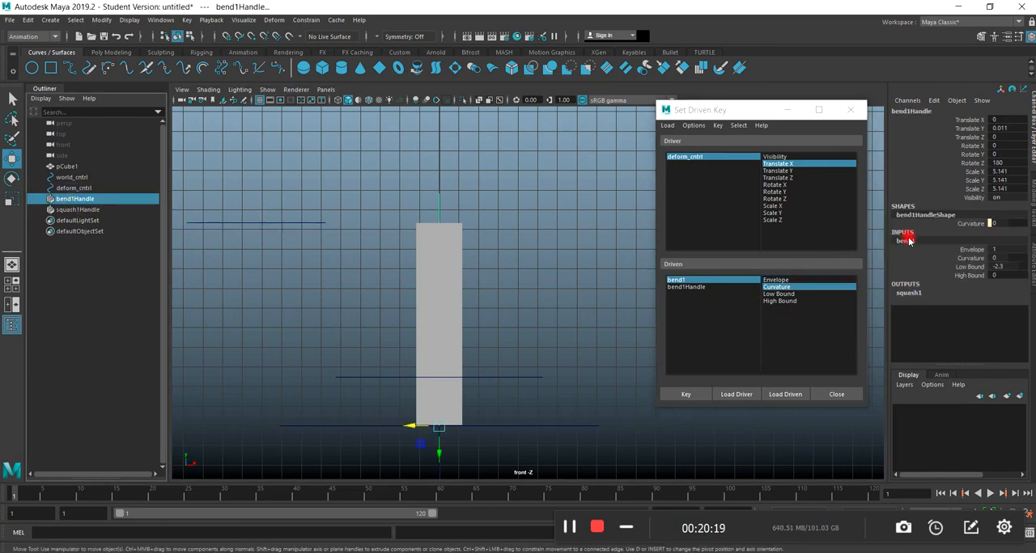
click(977, 259)
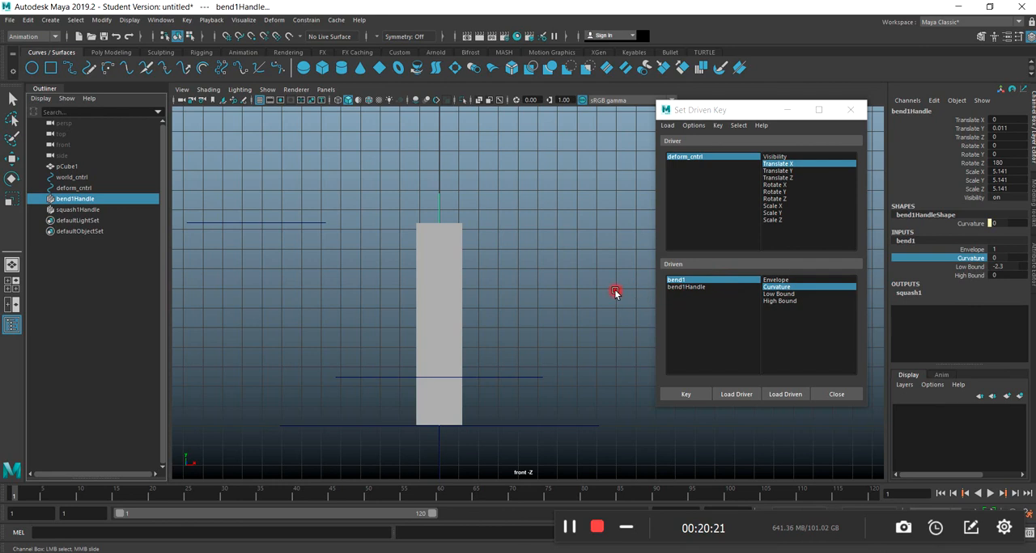
middle_drag(605, 286, 638, 290)
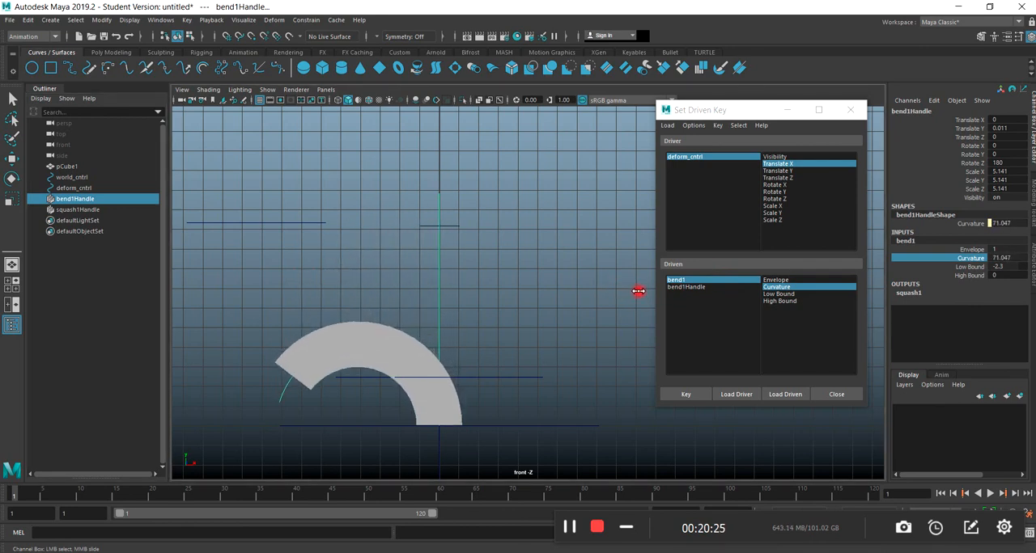
click(687, 395)
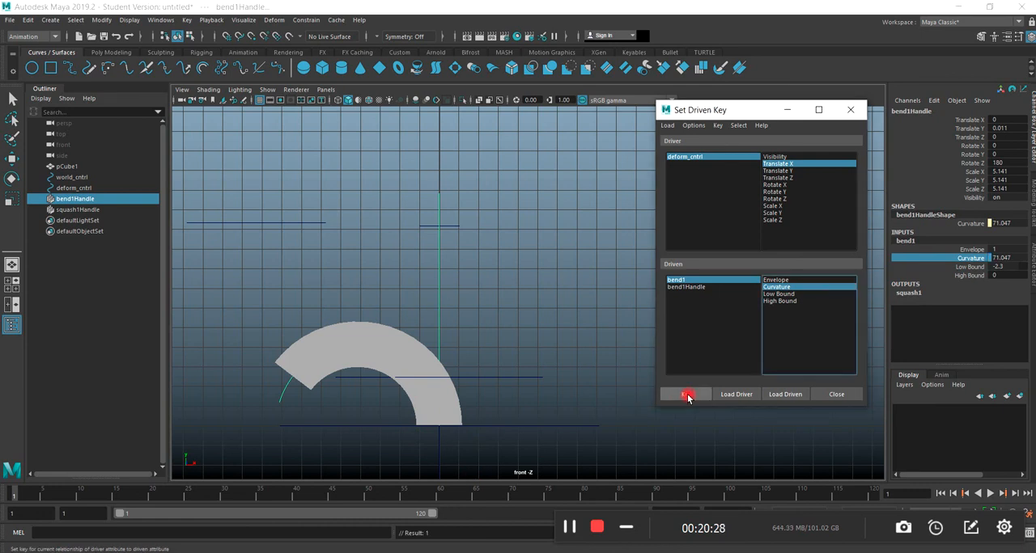
Reset deform_cntrl's Translate X to 0.
click(288, 224)
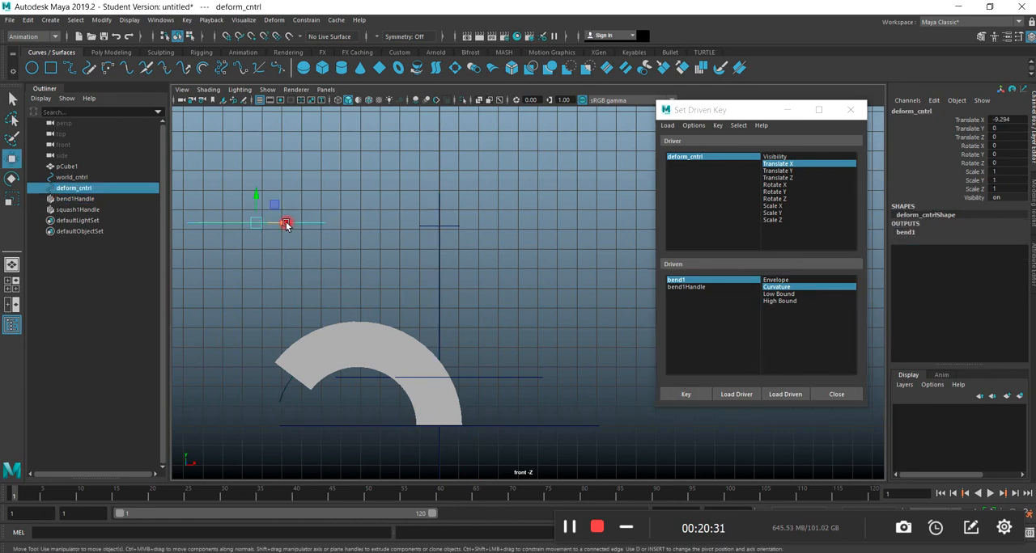
click(1012, 120)
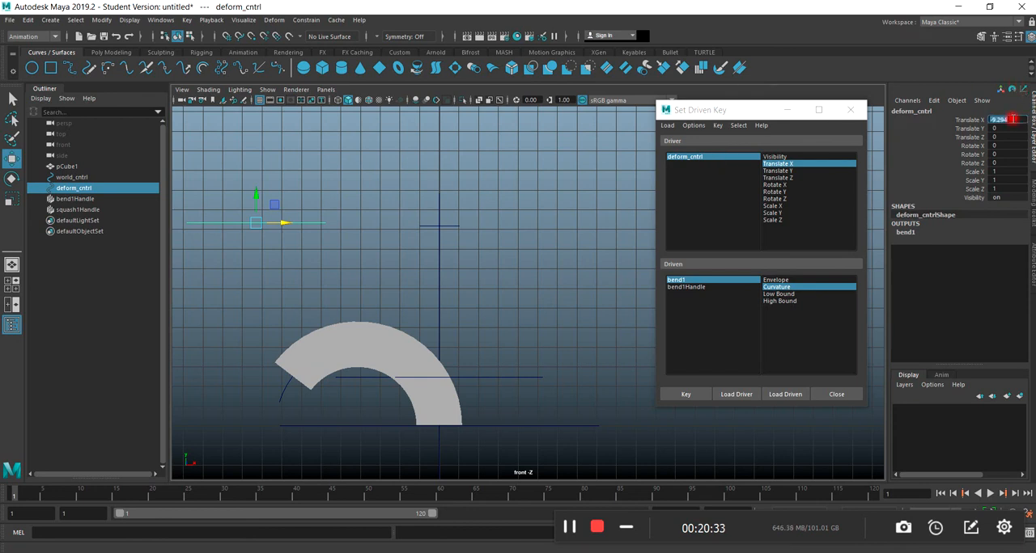
text(0)
key(Return)
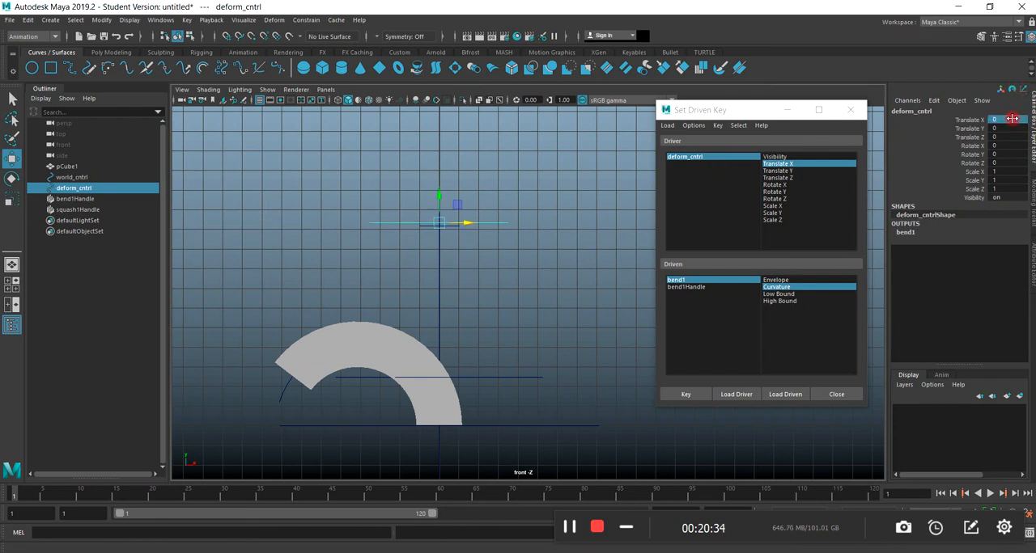
Straighten the slab by setting bend1's Curvature to 0 and set the driven key for the neutral pose.
click(904, 233)
click(965, 250)
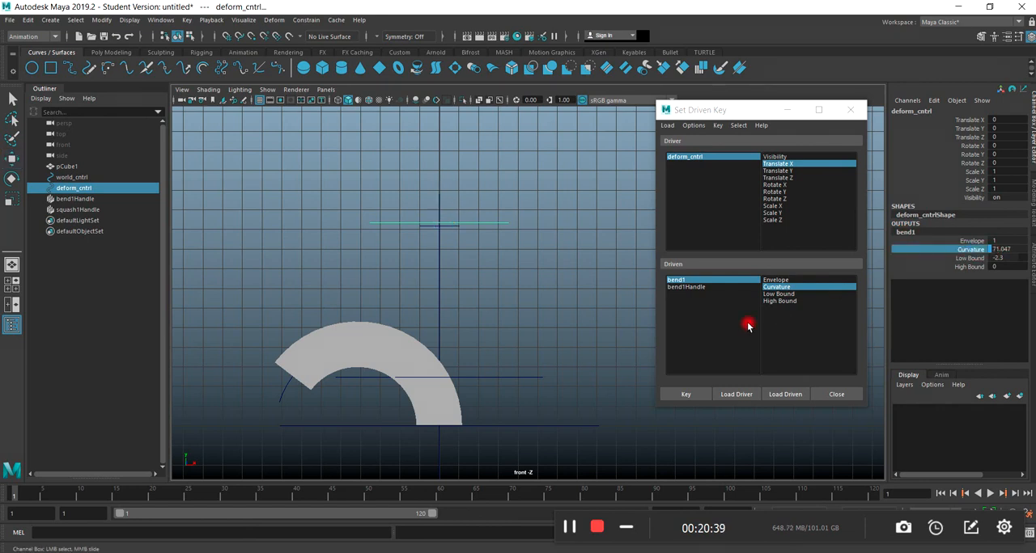
middle_drag(611, 336, 579, 346)
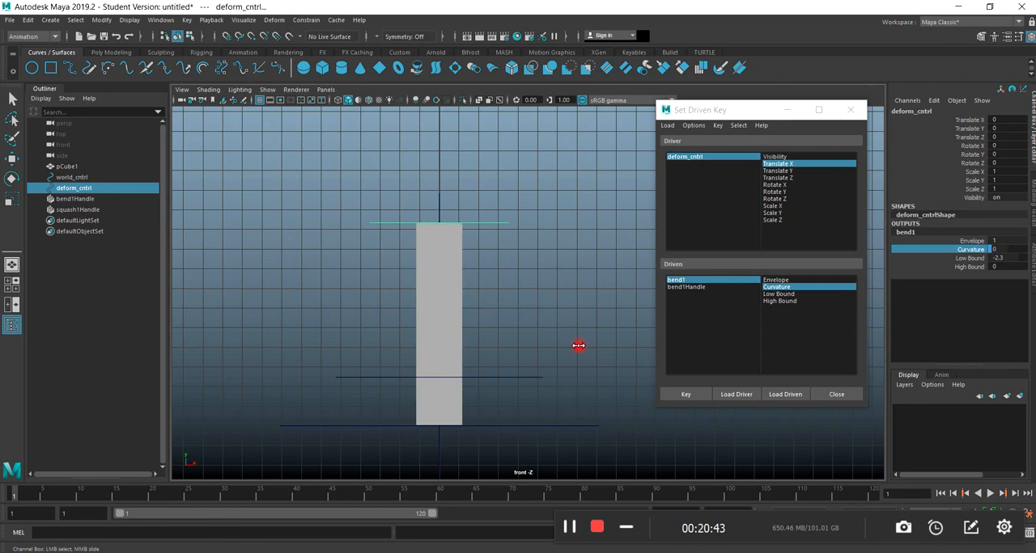
click(686, 395)
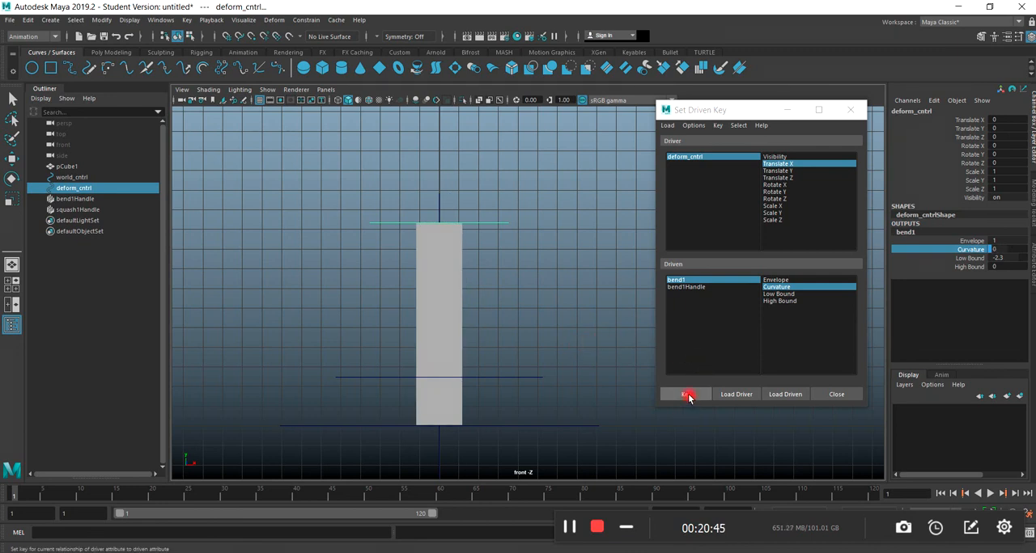
Move deform_cntrl to the opposite side along X, to a Translate X of about 9.95.
click(501, 224)
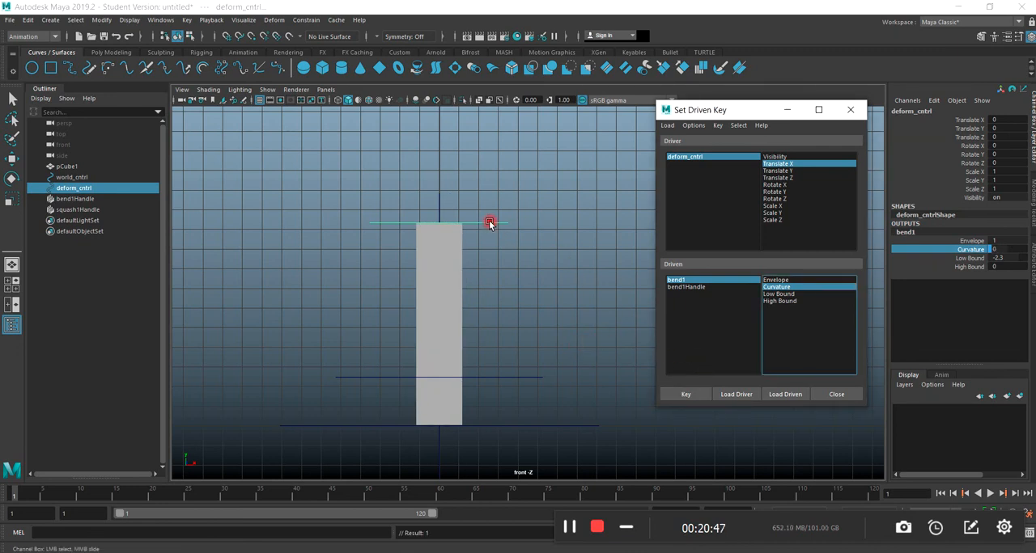
key(w)
drag(462, 223, 657, 229)
Move the Set Driven Key window aside, set bend1's Curvature to about -69.9, and key the opposite bend.
drag(732, 112, 165, 132)
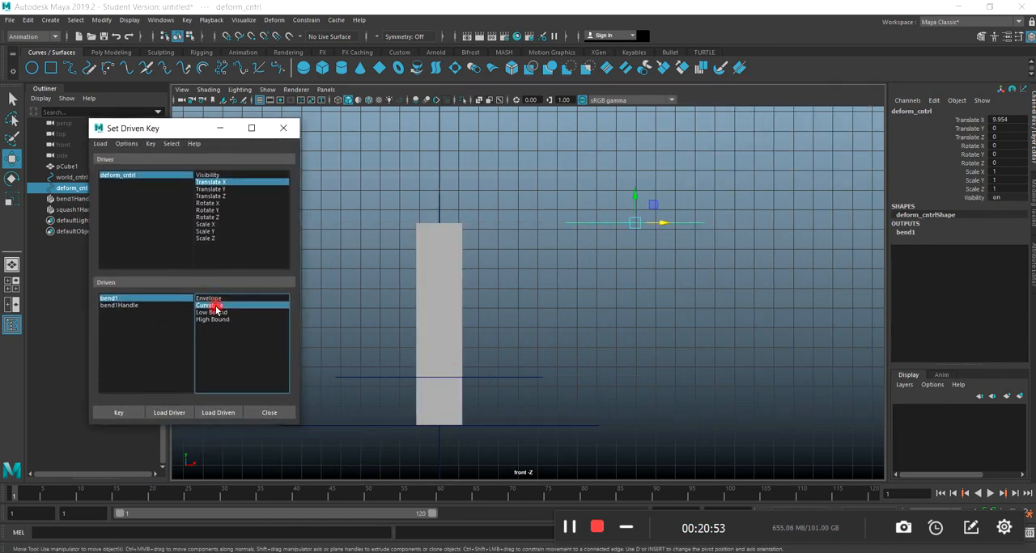
click(907, 233)
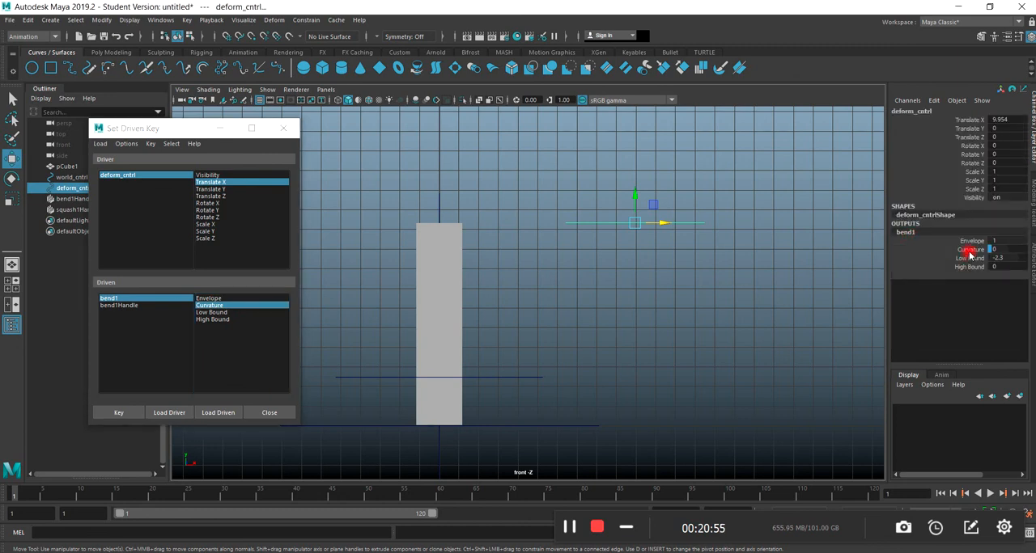
click(971, 251)
mouse_move(667, 301)
middle_down()
mouse_move(680, 298)
mouse_move(640, 310)
mouse_move(656, 310)
middle_up()
click(118, 414)
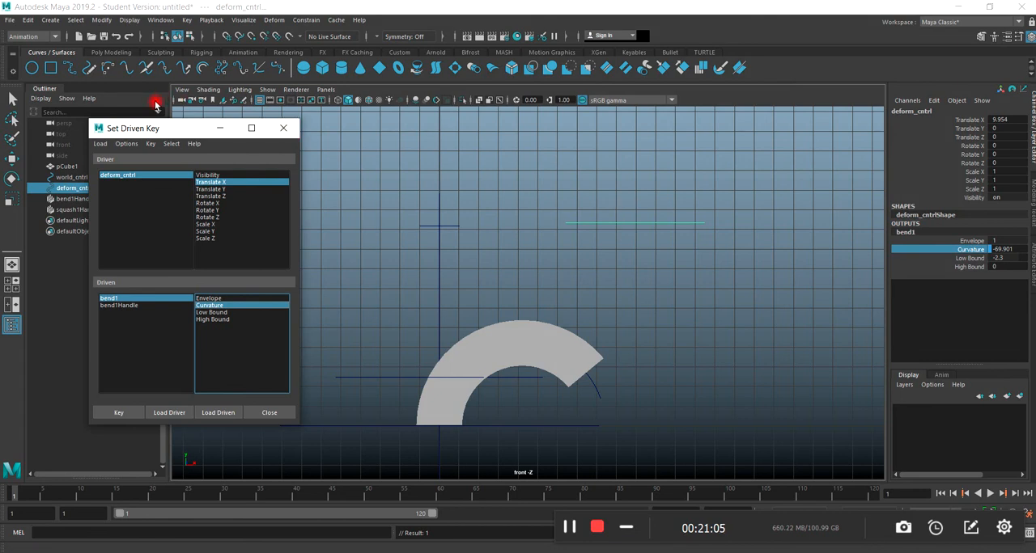
Move the Set Driven Key window away from the bent slab and return to a full-size perspective view.
drag(157, 134, 852, 314)
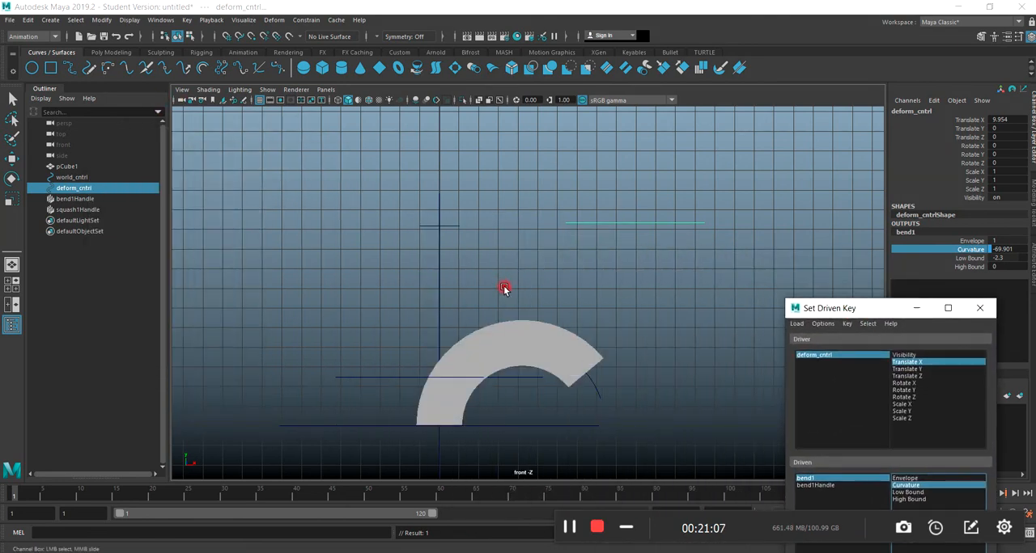
click(620, 261)
key(space)
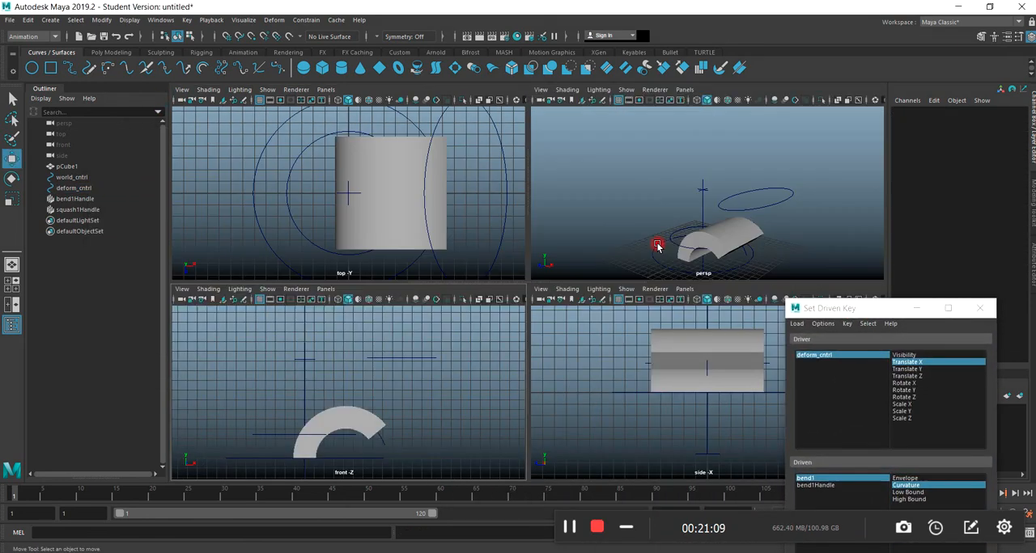
key(space)
scroll(493, 319, down, 3)
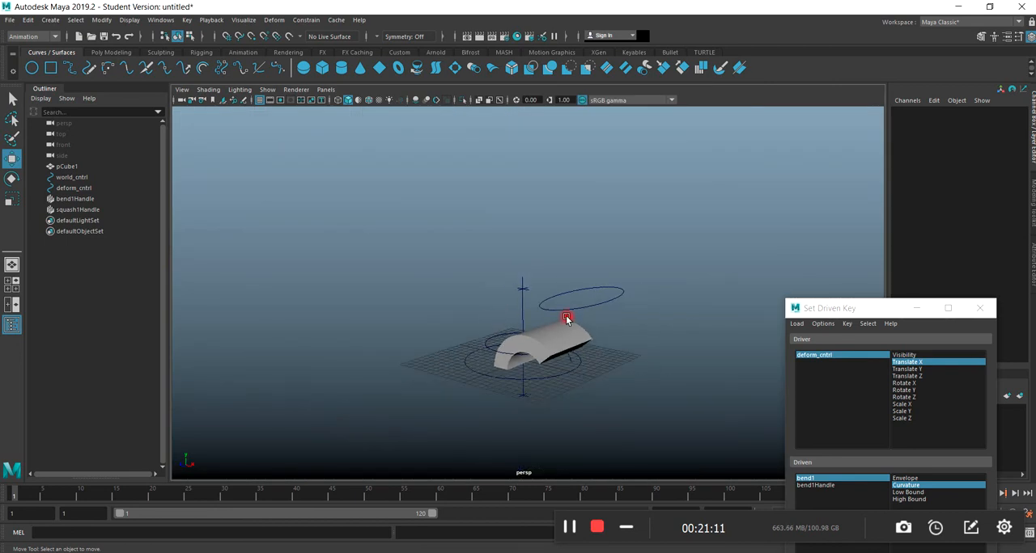
Test the driven bend by moving deform_cntrl about -2.62 units along X, and undo the move.
click(569, 312)
drag(606, 304, 567, 333)
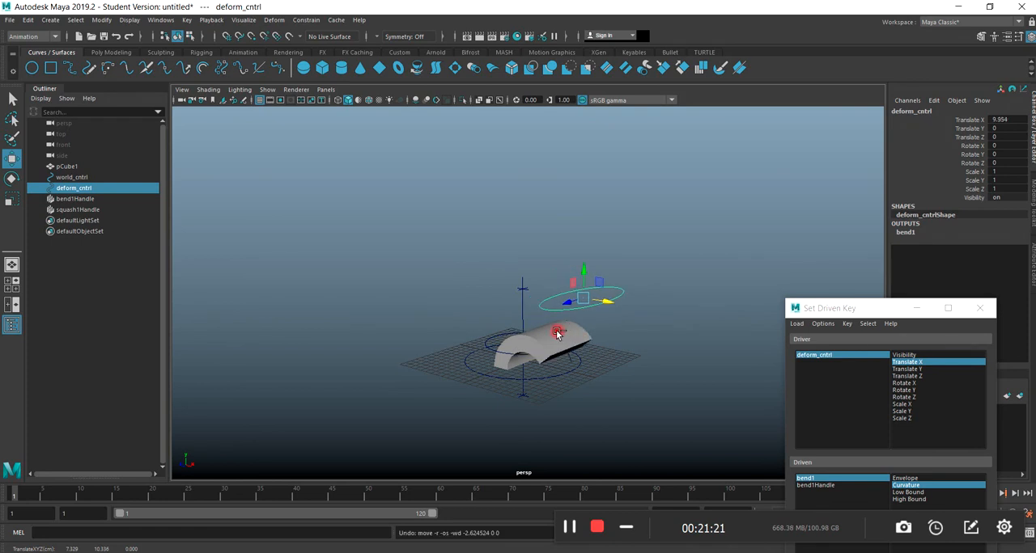
Reset deform_cntrl's Translate X to 0.
click(535, 366)
click(547, 312)
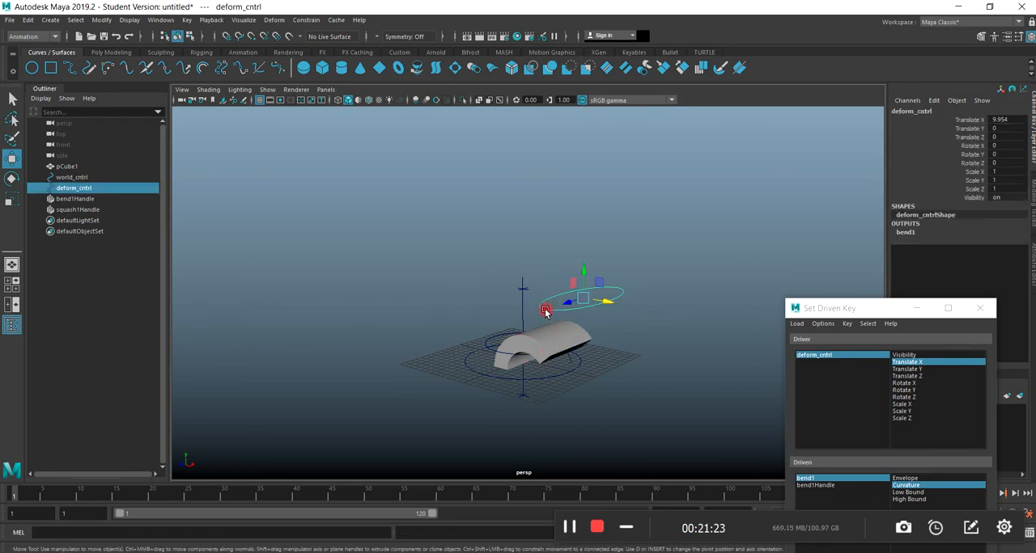
double_click(1011, 118)
text(0)
key(Return)
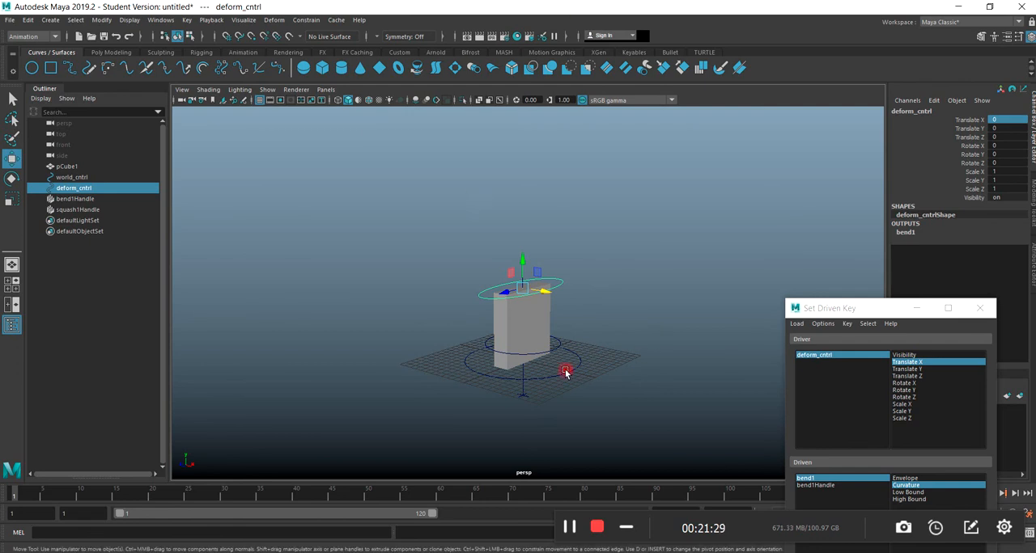
Reposition the Set Driven Key window beside the slab and key bend1's Curvature with deform_cntrl at its neutral position.
drag(857, 316, 761, 158)
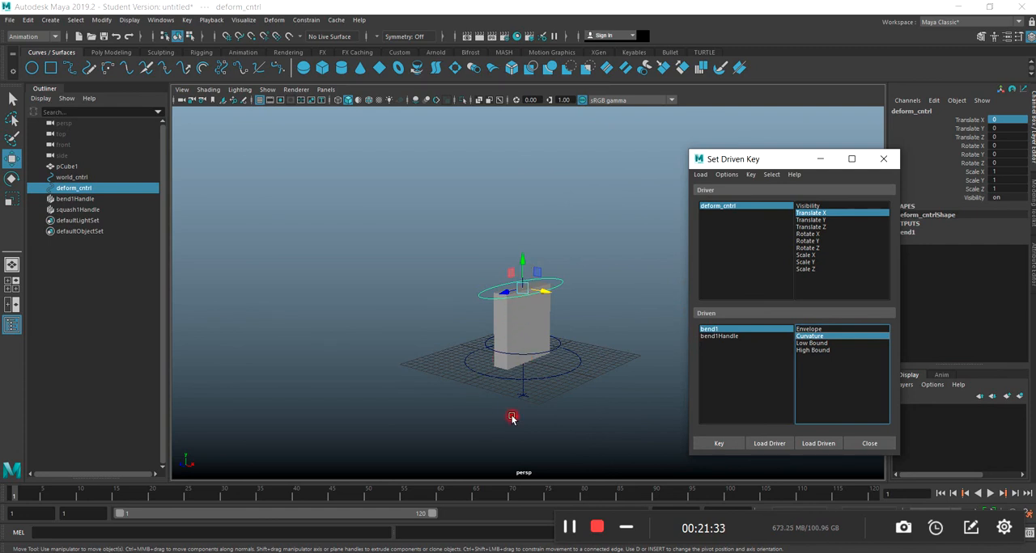
scroll(474, 350, up, 2)
scroll(472, 353, down, 2)
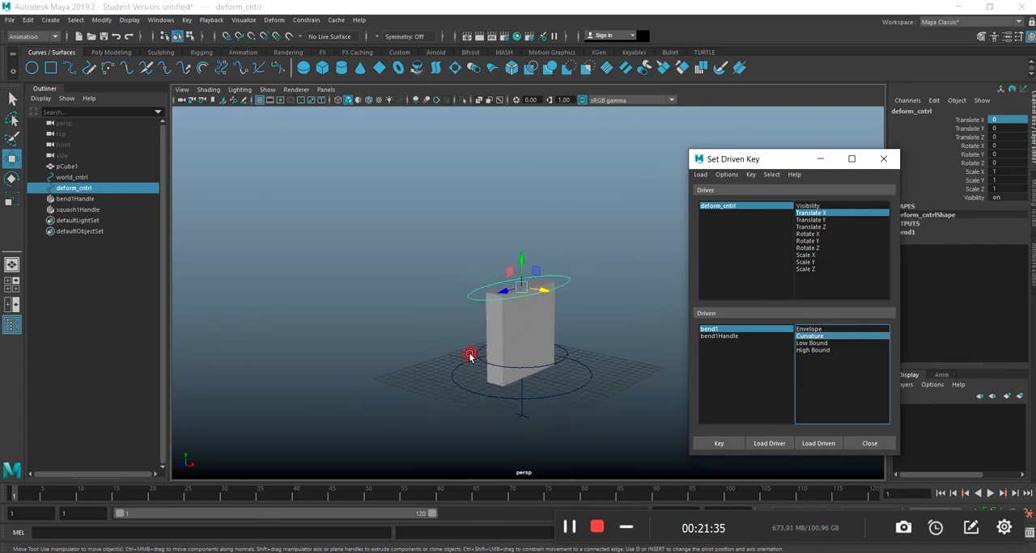
click(712, 445)
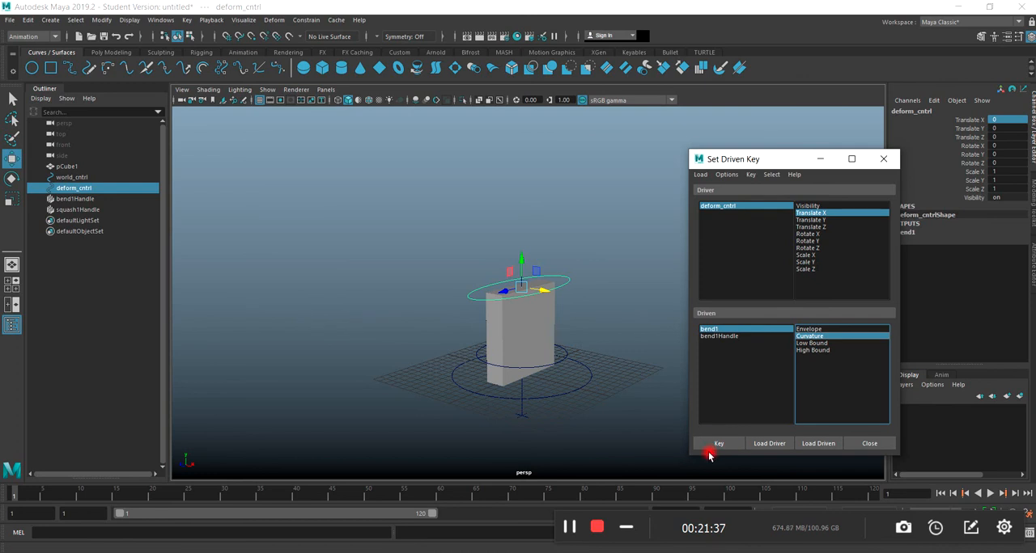
Undo a slight vertical test move of deform_cntrl, and reload it as the driver with Translate Y selected.
mouse_move(523, 259)
mouse_down()
mouse_move(523, 286)
mouse_move(518, 231)
mouse_move(502, 308)
mouse_move(492, 240)
mouse_move(532, 224)
mouse_move(510, 331)
mouse_move(493, 225)
mouse_move(509, 225)
mouse_move(506, 264)
mouse_up()
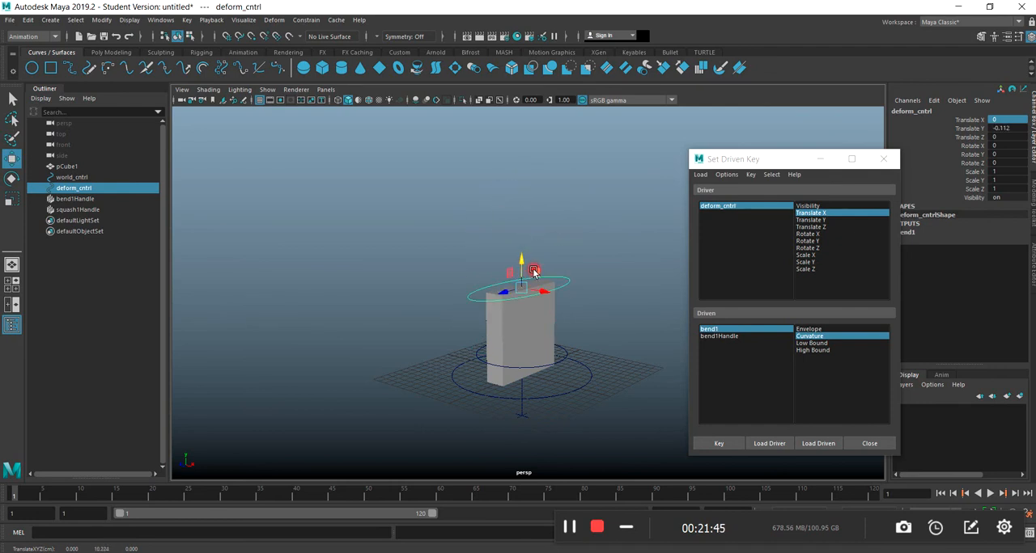
key(ctrl+z)
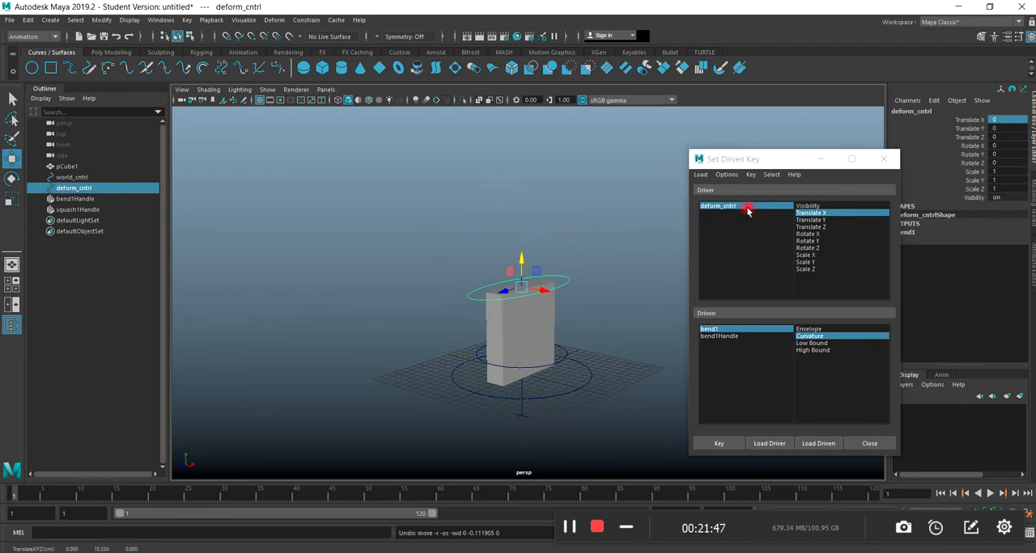
click(818, 221)
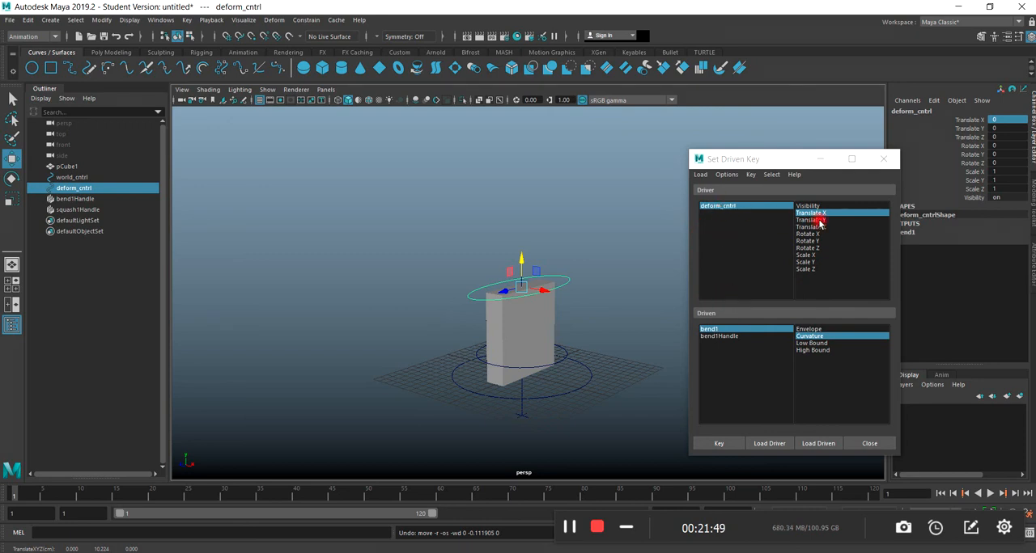
click(769, 443)
click(817, 220)
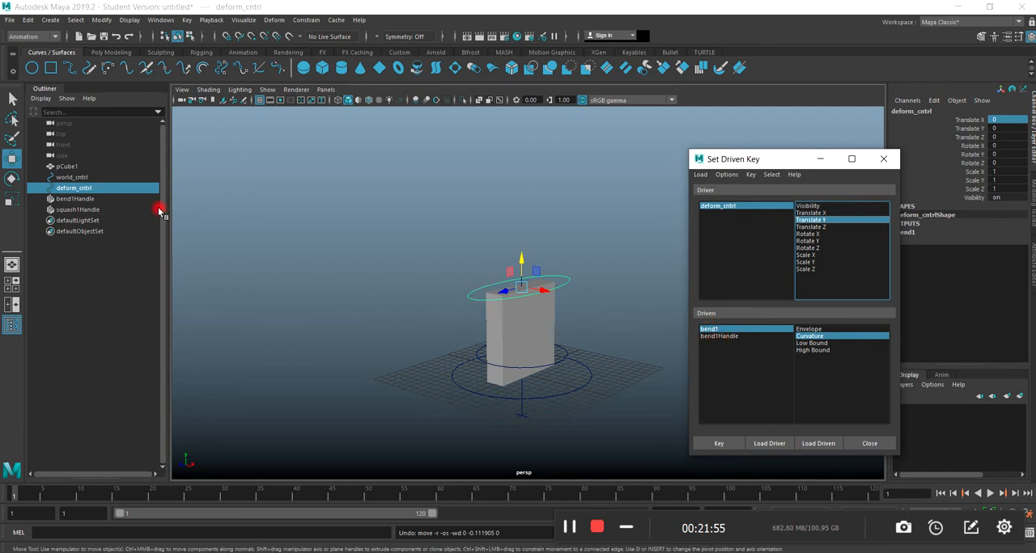
Load squash1Handle as the driven object, with the Set Driven Key window moved clear of the channel values.
click(66, 210)
drag(779, 158, 350, 162)
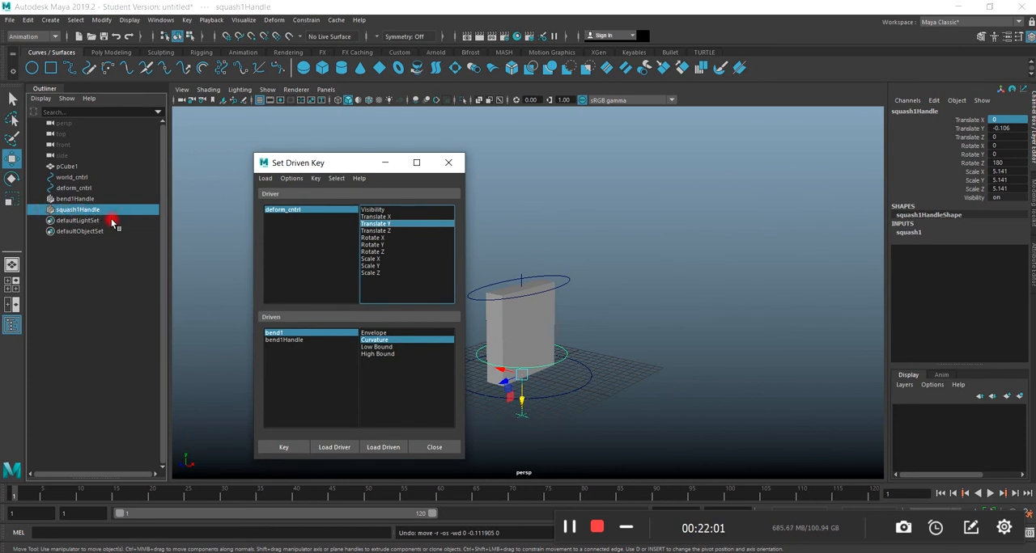
click(386, 448)
click(296, 341)
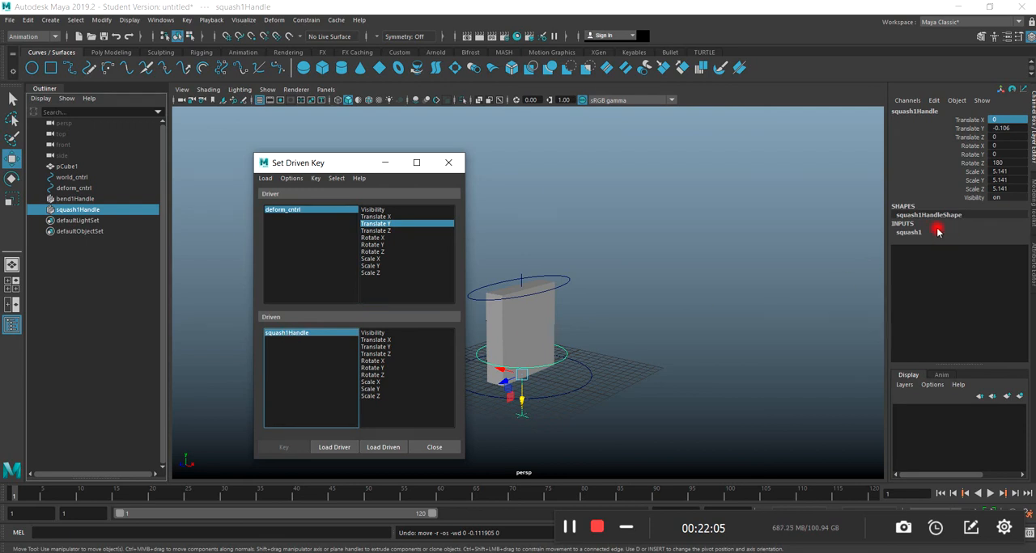
Load the squash1 input as driven and select its Factor as the driven attribute.
click(906, 234)
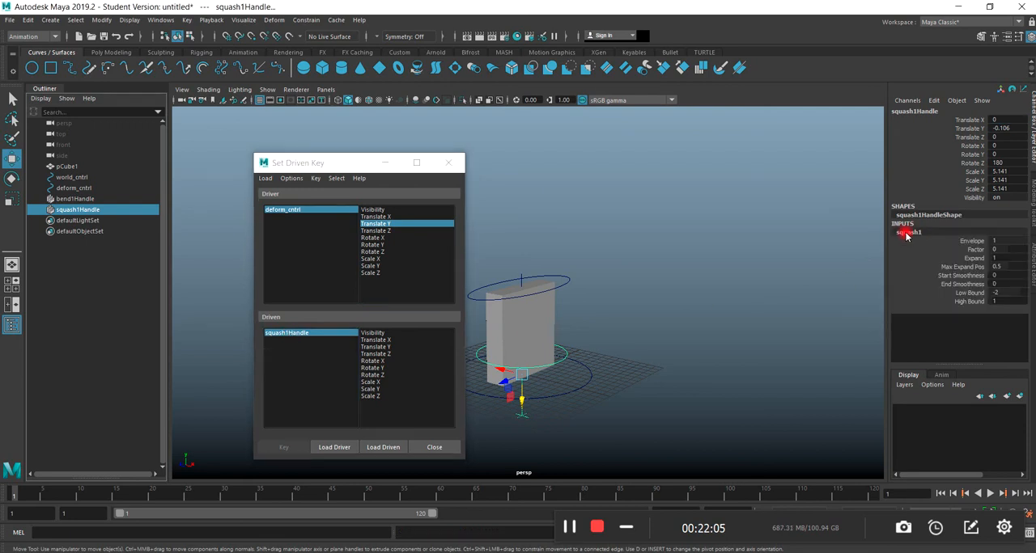
click(976, 250)
click(384, 448)
click(298, 345)
click(277, 334)
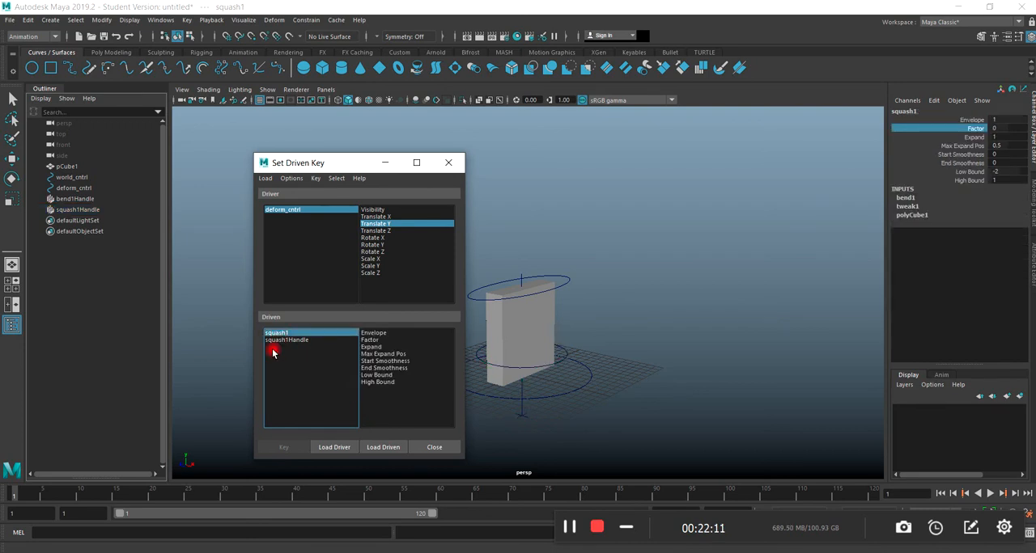
click(375, 341)
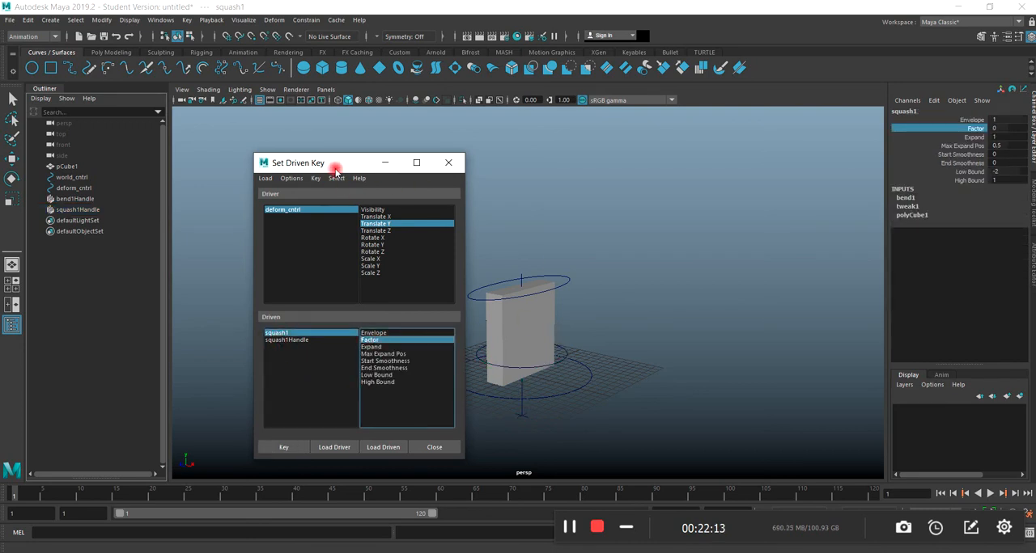
Move the Set Driven Key window aside and switch to a full-size front view framed on the slab.
drag(335, 172, 289, 136)
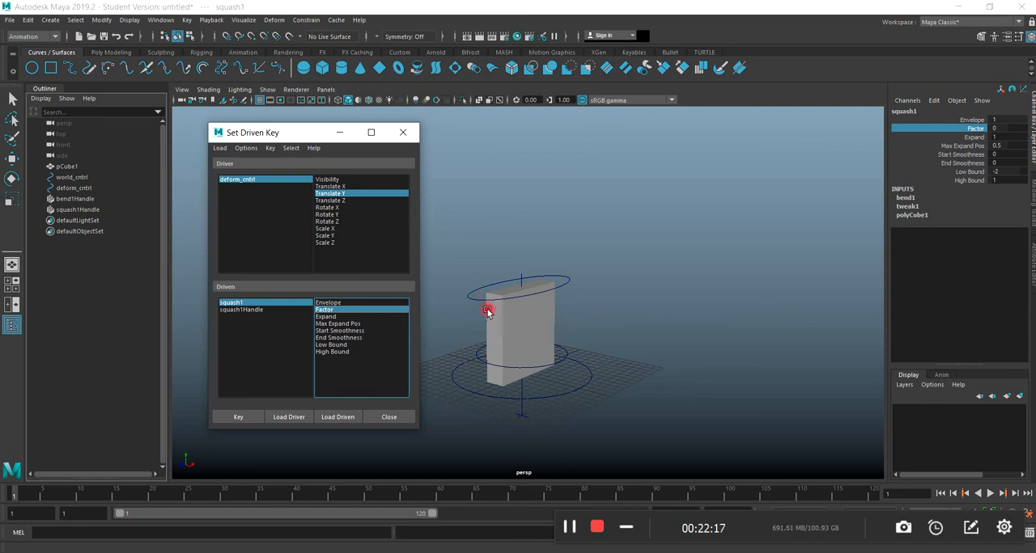
click(458, 364)
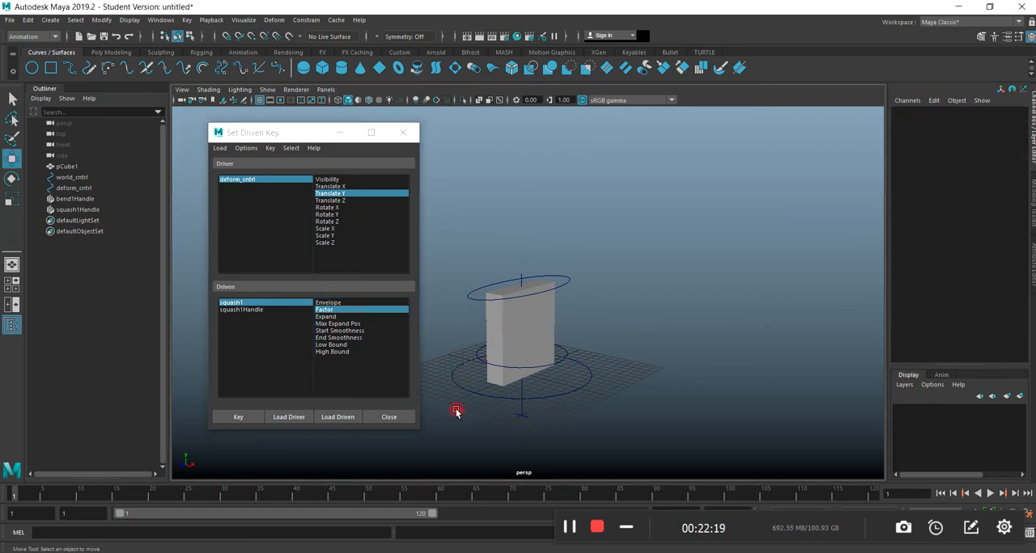
key(space)
drag(270, 134, 742, 140)
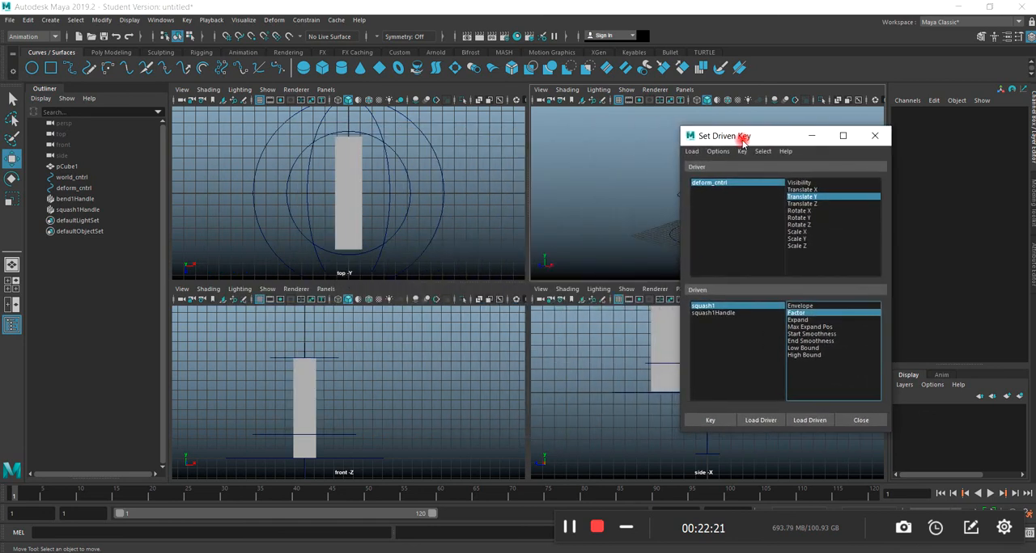
scroll(424, 380, down, 5)
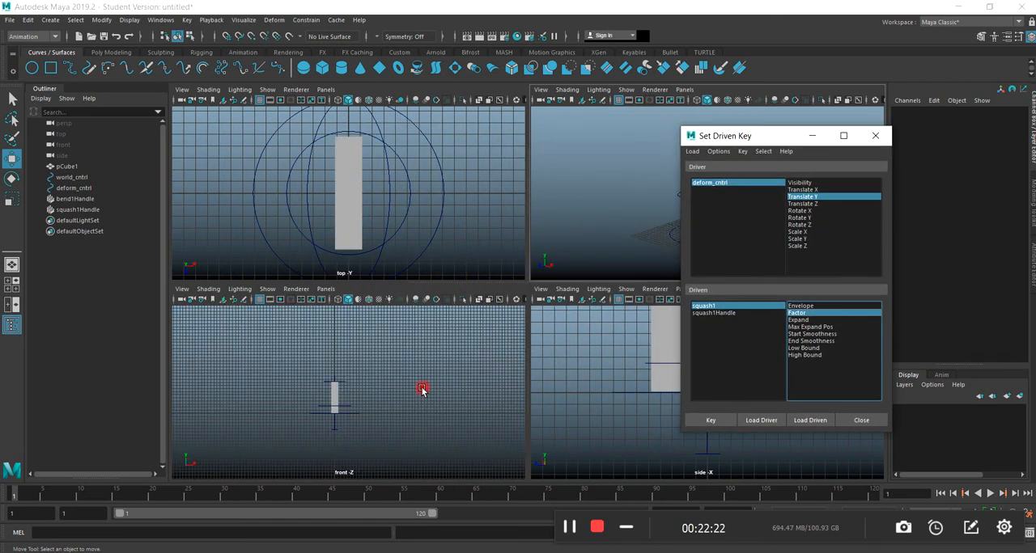
click(374, 377)
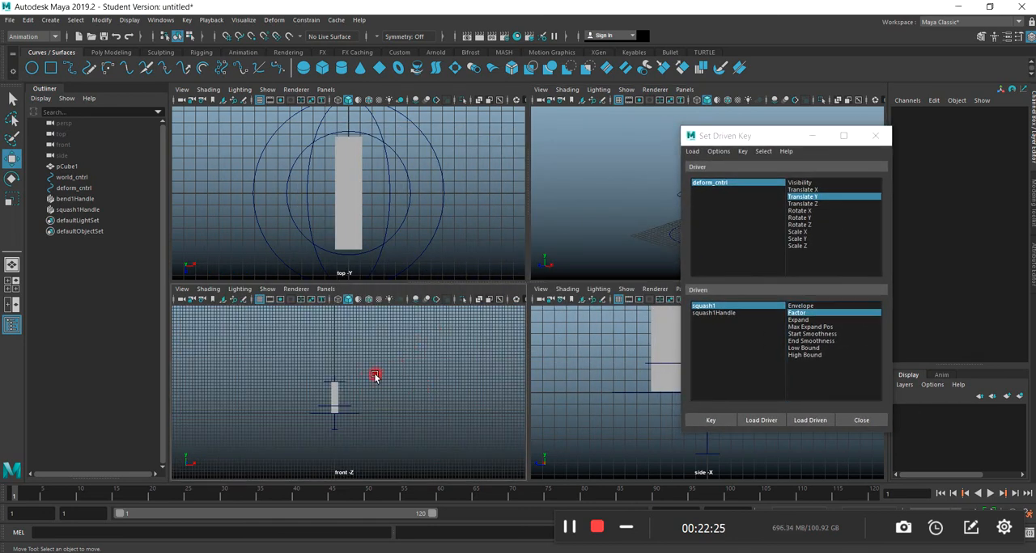
key(space)
scroll(482, 324, up, 5)
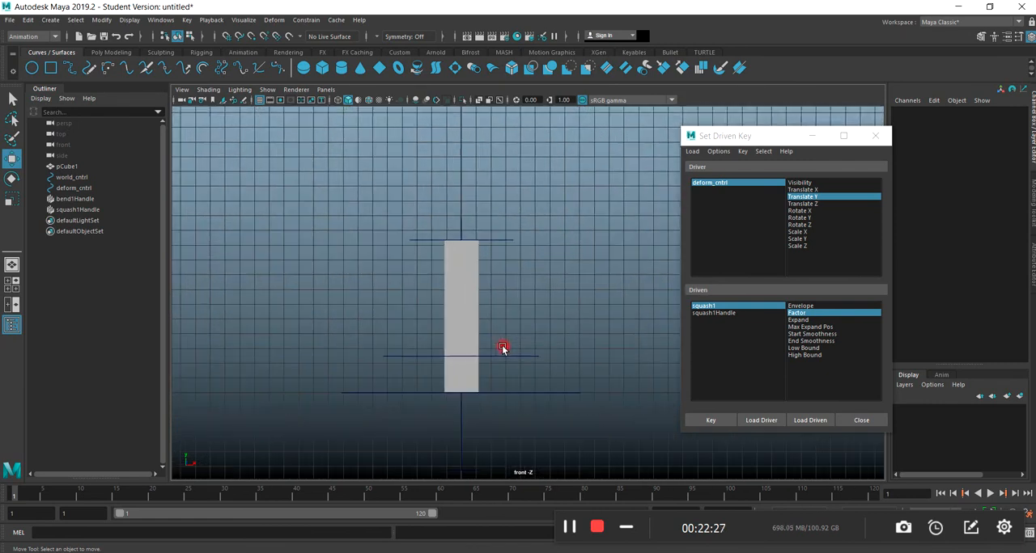
alt+right_drag(534, 402, 532, 335)
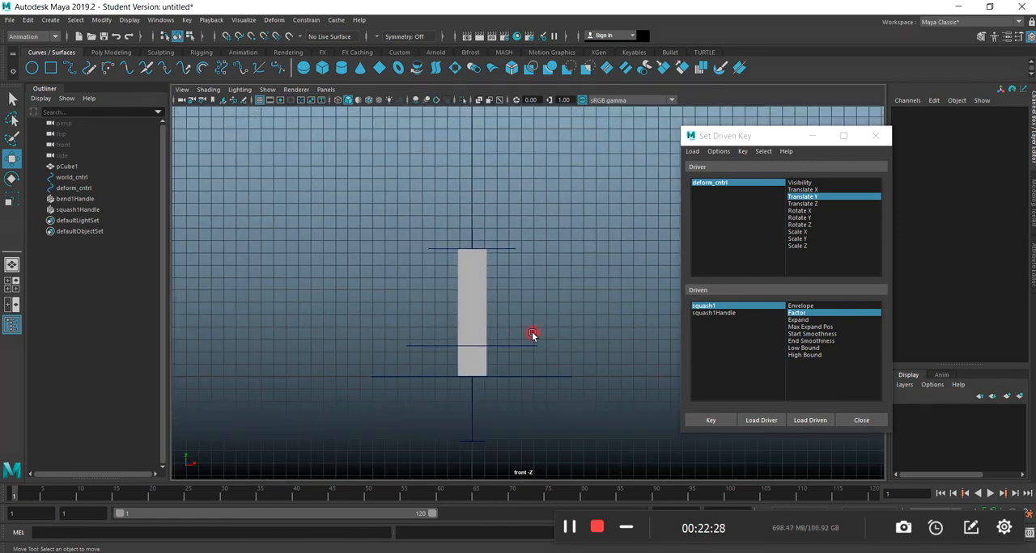
Squash the slab by setting squash1's Factor to -1.6 through squash1Handle.
click(499, 250)
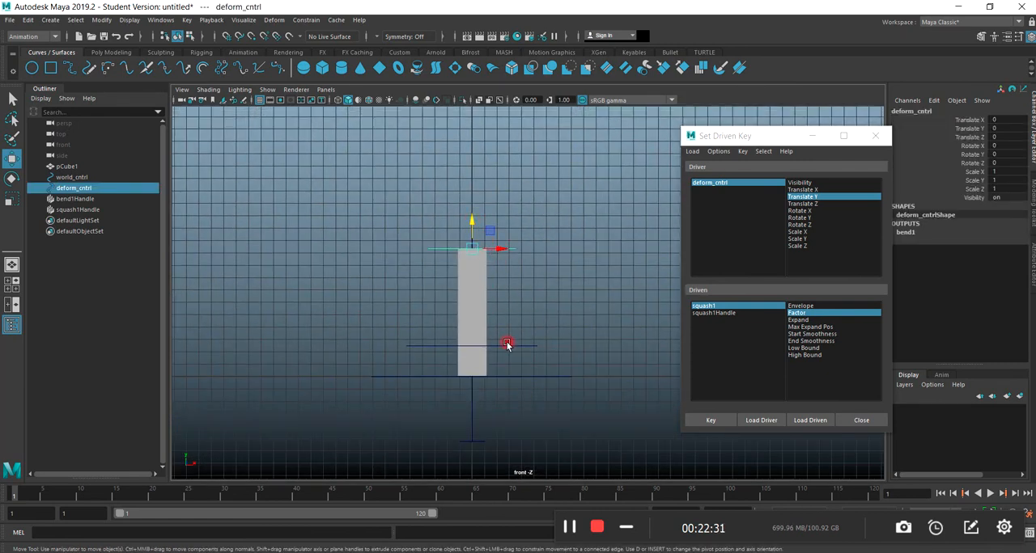
click(77, 208)
drag(751, 136, 201, 153)
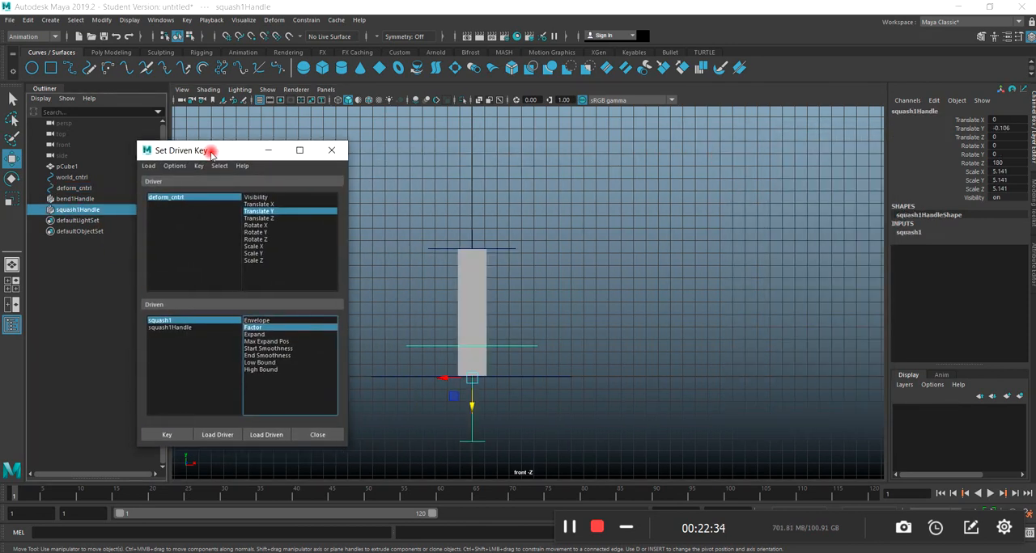
click(908, 233)
click(976, 250)
middle_drag(790, 322, 781, 323)
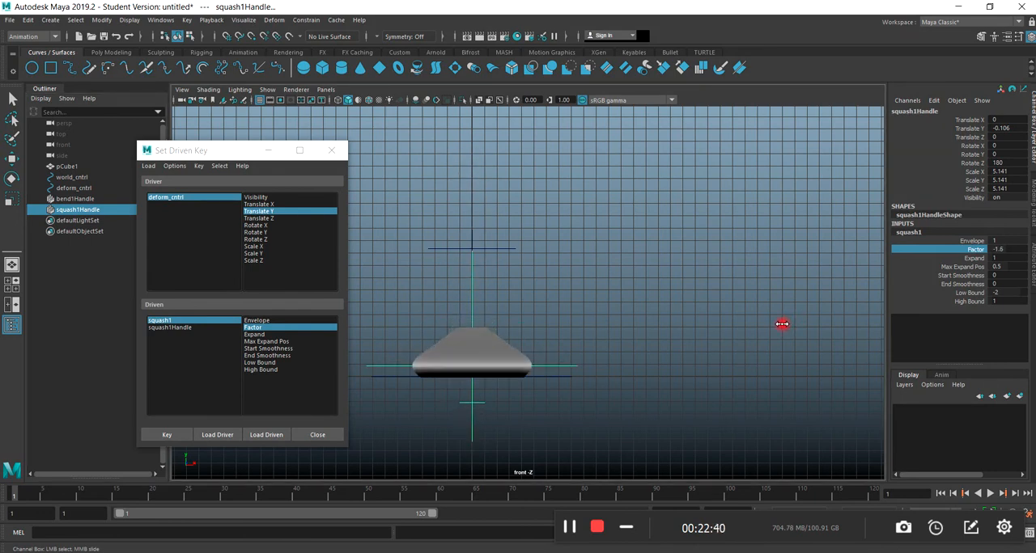
Lower deform_cntrl to a Translate Y of about -6.33 and key squash1's Factor against its Translate Y.
click(504, 248)
drag(476, 231, 475, 304)
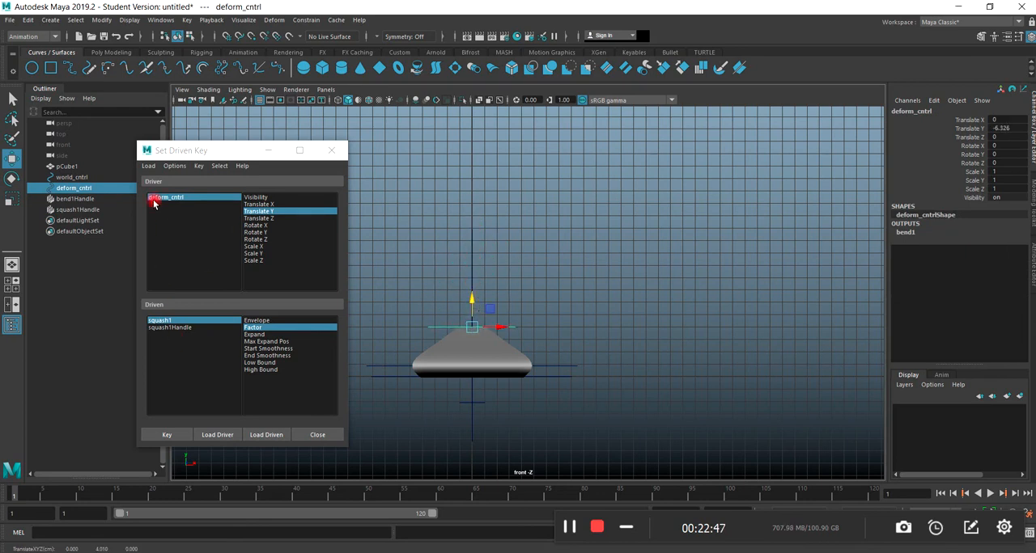
click(260, 213)
click(153, 323)
click(249, 328)
click(169, 439)
Move deform_cntrl back up and set its Translate Y to 0.
drag(472, 303, 549, 227)
double_click(1012, 128)
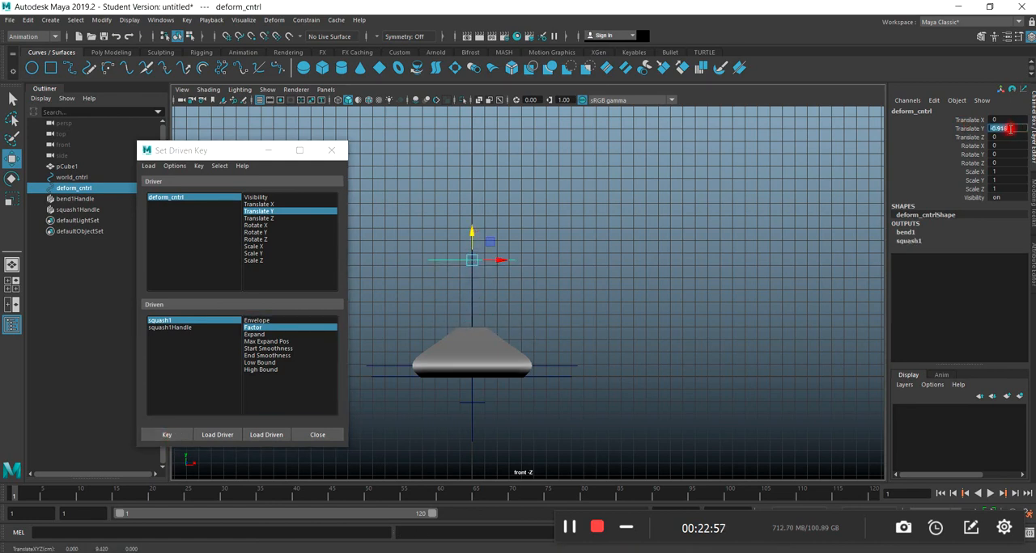
text(0)
key(Return)
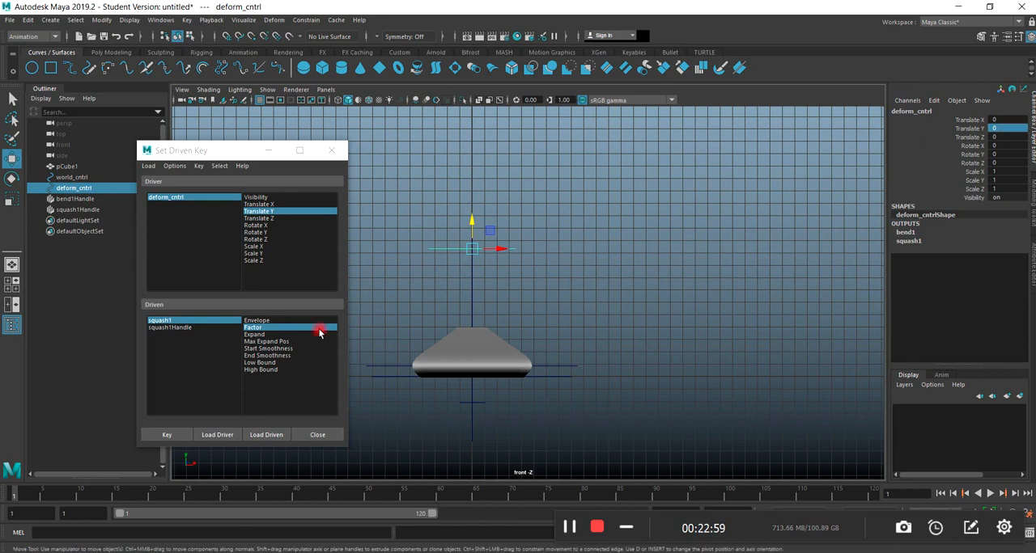
Set squash1's Factor to 0 and key it for deform_cntrl's neutral height.
click(909, 241)
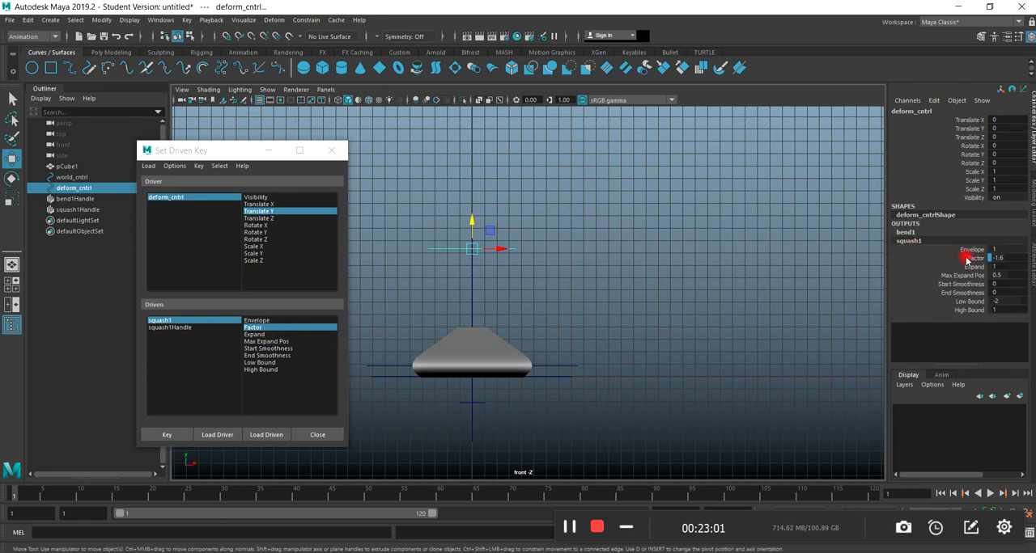
text(0)
key(Return)
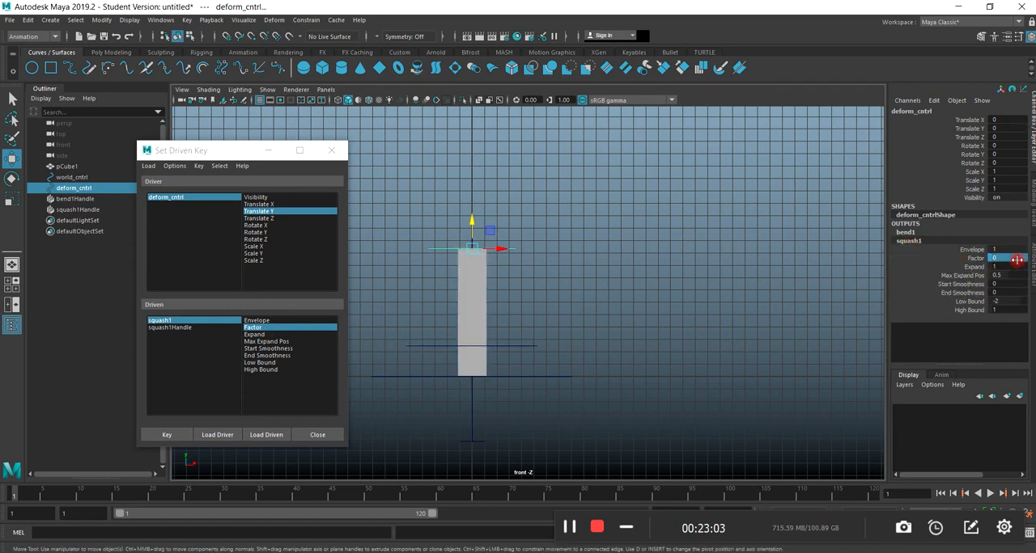
click(167, 435)
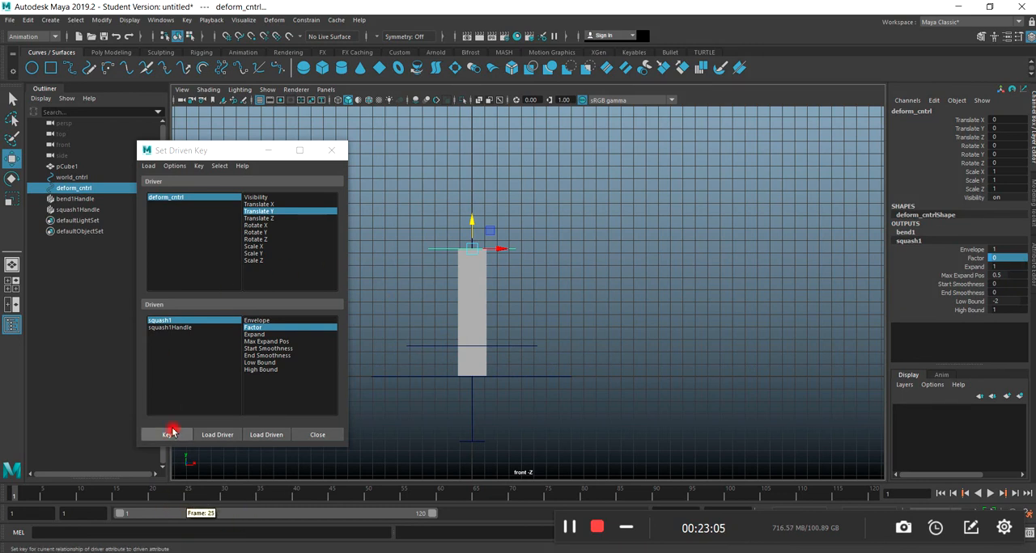
Raise deform_cntrl to a Translate Y of about 12.56 and stretch the slab with a squash1 Factor of about 1.3.
scroll(509, 300, down, 2)
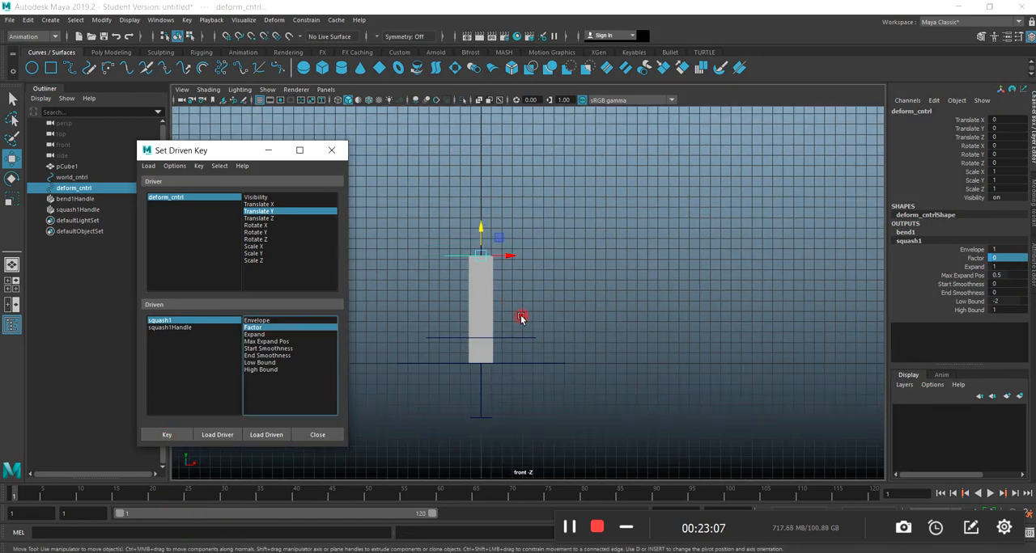
drag(491, 236, 473, 127)
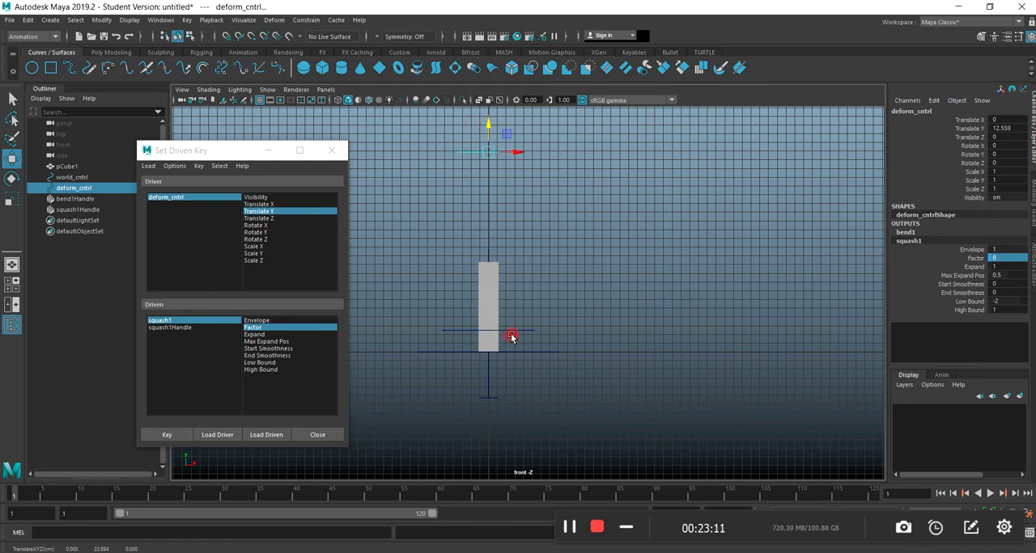
click(975, 257)
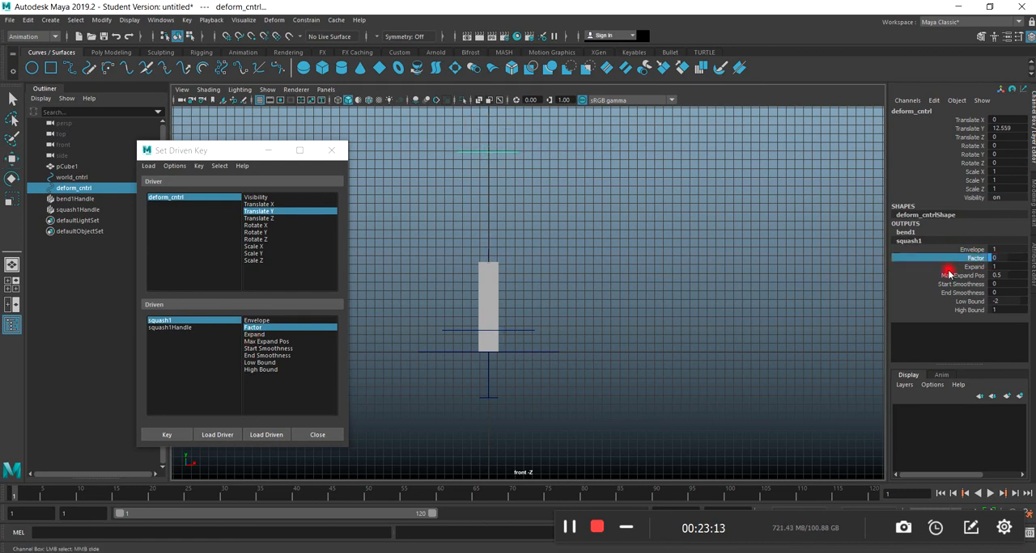
middle_drag(804, 301, 812, 298)
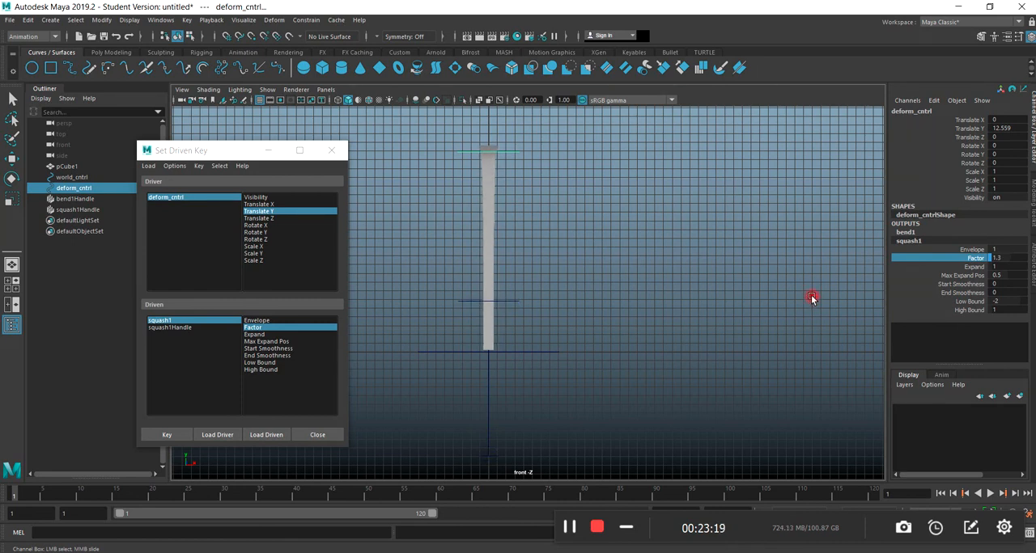
Nudge deform_cntrl up to a Translate Y of about 12.8 to line it up with the stretched slab's top.
scroll(559, 191, up, 3)
alt+middle_drag(537, 156, 603, 283)
key(w)
drag(561, 221, 553, 208)
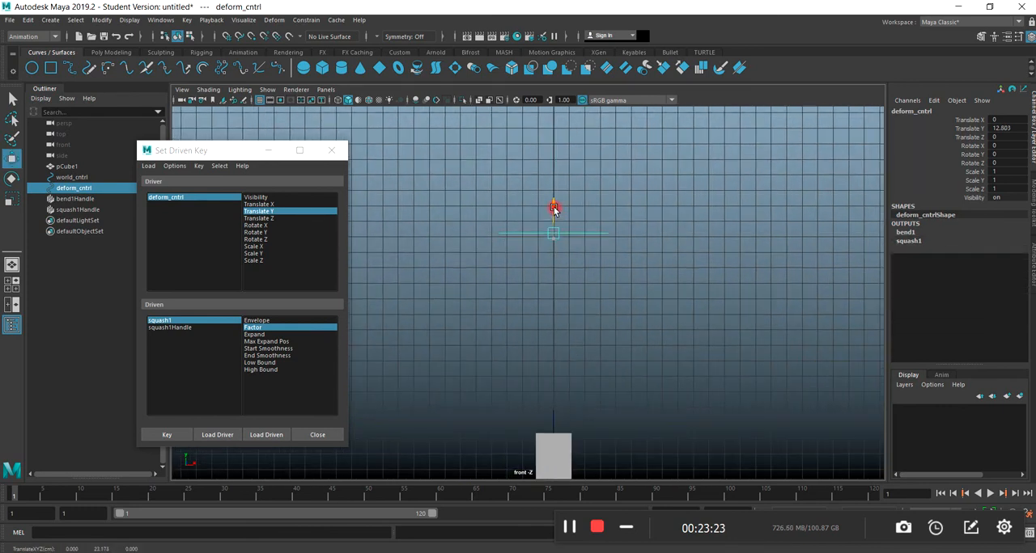
Raise deform_cntrl to a Translate Y of about 13.1 and expand squash1's attributes under the control's outputs.
scroll(611, 430, down, 5)
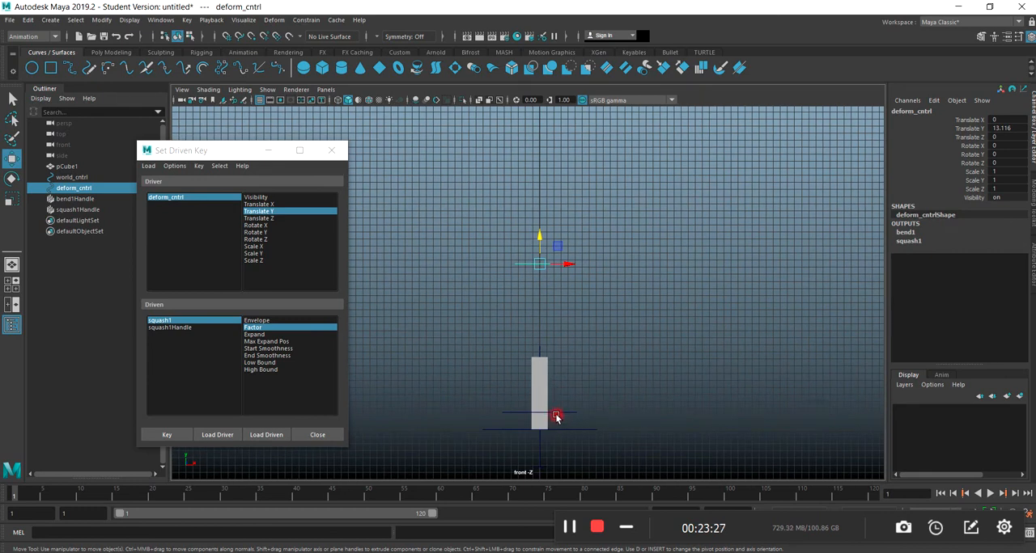
click(557, 415)
click(918, 233)
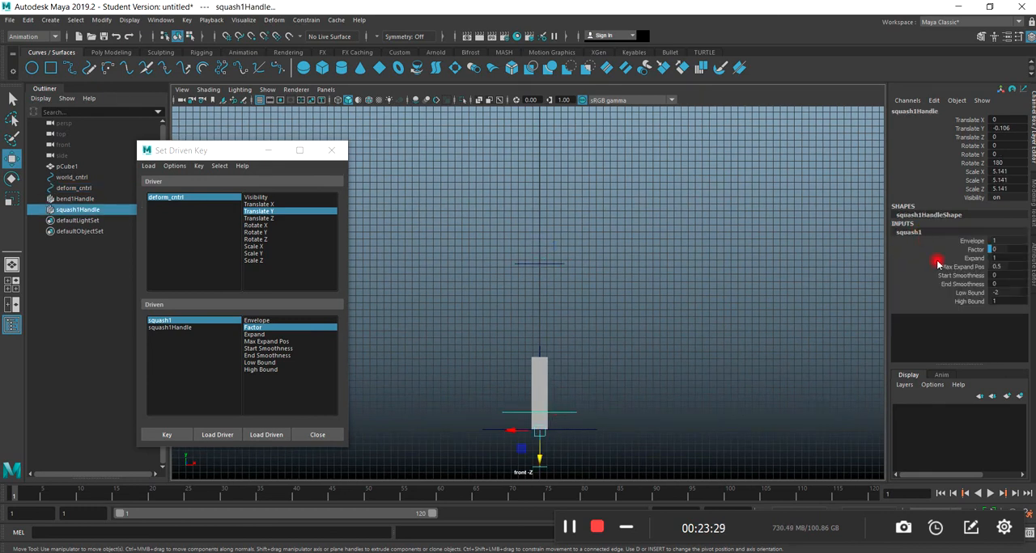
click(974, 251)
scroll(624, 384, down, 3)
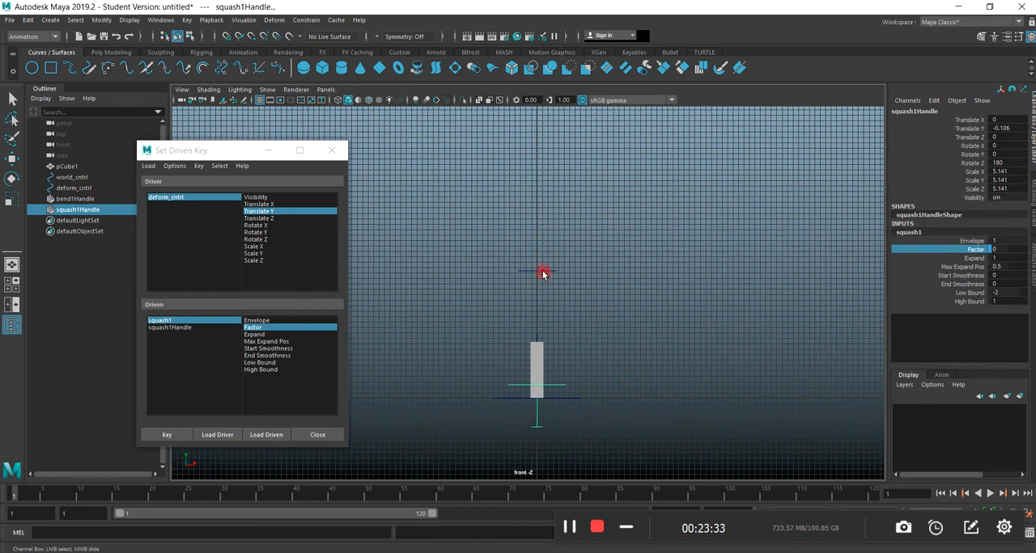
click(543, 274)
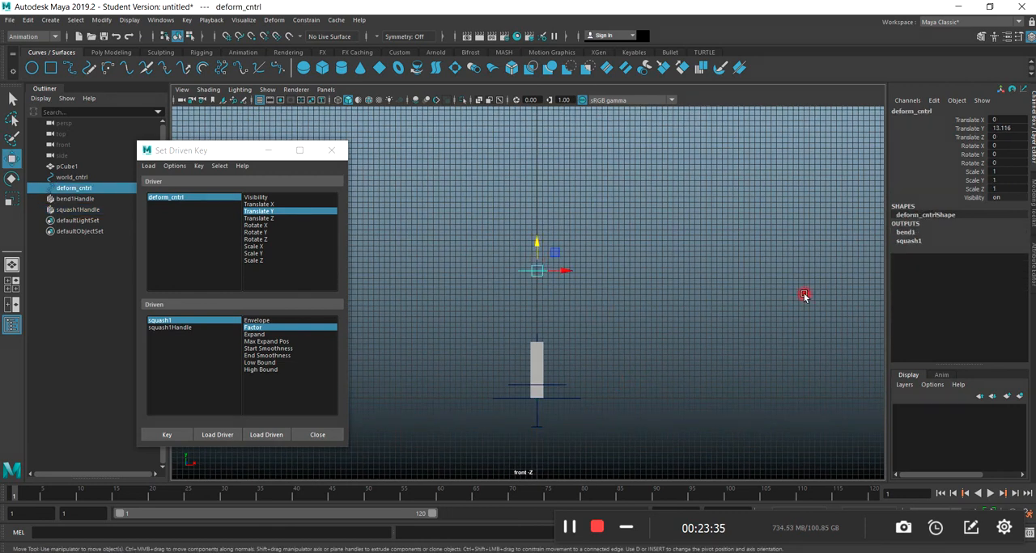
click(909, 241)
mouse_move(727, 316)
middle_down()
mouse_move(744, 315)
mouse_move(723, 317)
middle_up()
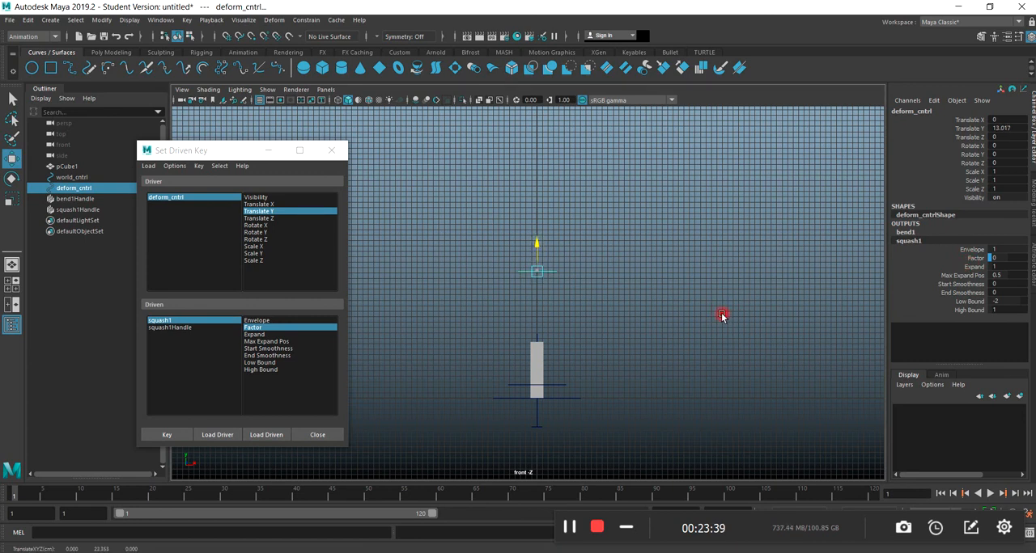
key(ctrl+z)
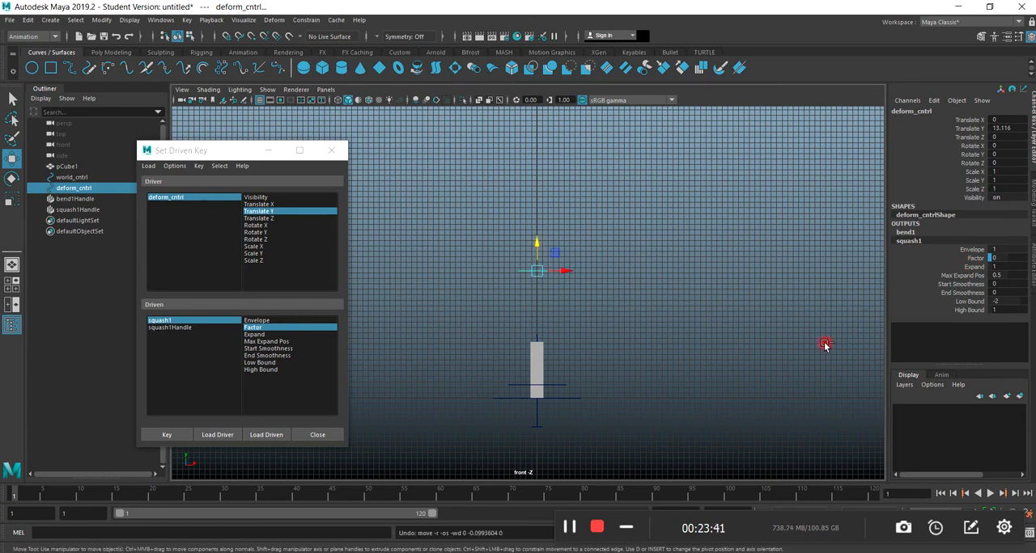
Set squash1's Factor to 1.3 to stretch the slab up to deform_cntrl, and key it for the raised control height.
click(972, 259)
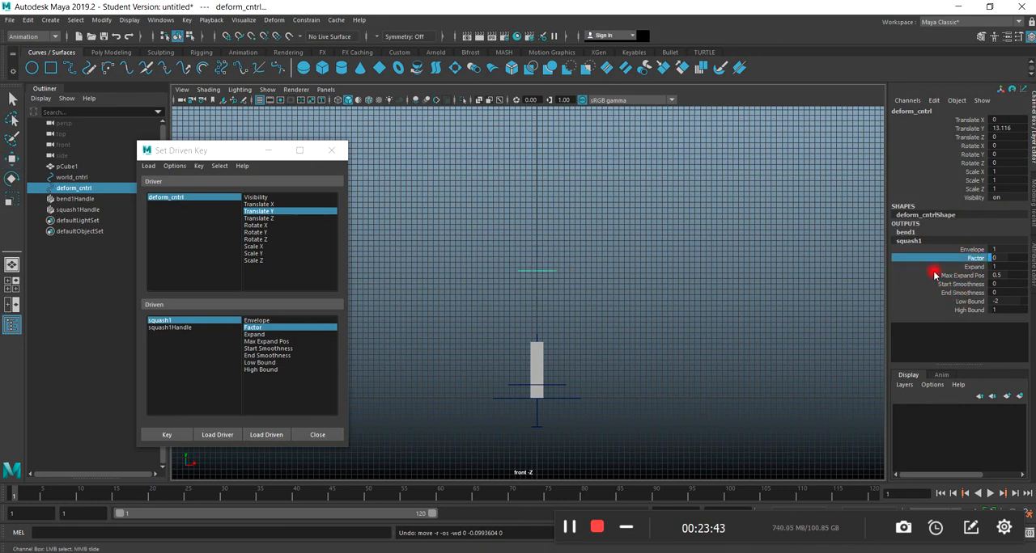
middle_drag(730, 321, 738, 322)
scroll(481, 331, up, 3)
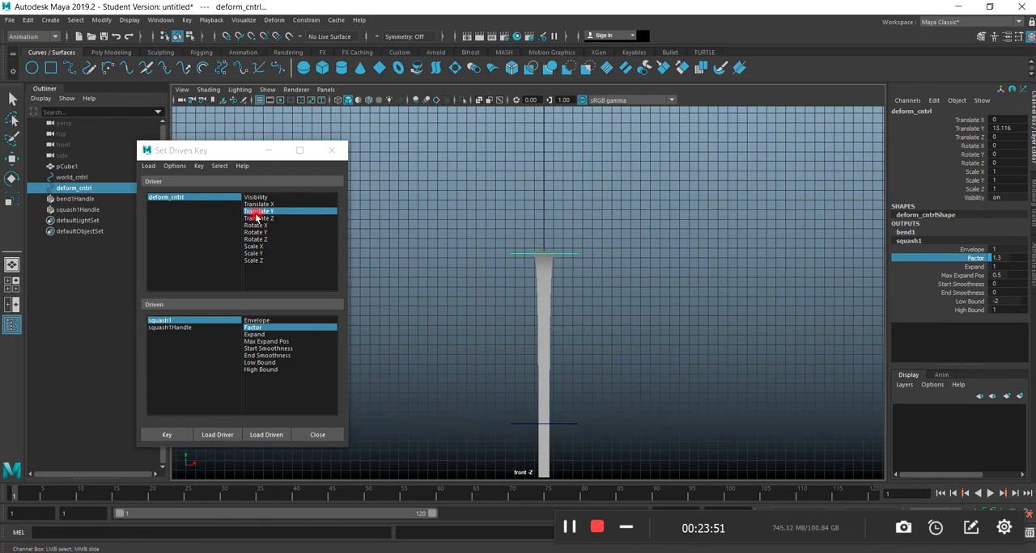
scroll(545, 386, down, 3)
click(167, 432)
Test the rig in the perspective view by moving deform_cntrl sideways along X and up and down along Y.
drag(195, 154, 767, 173)
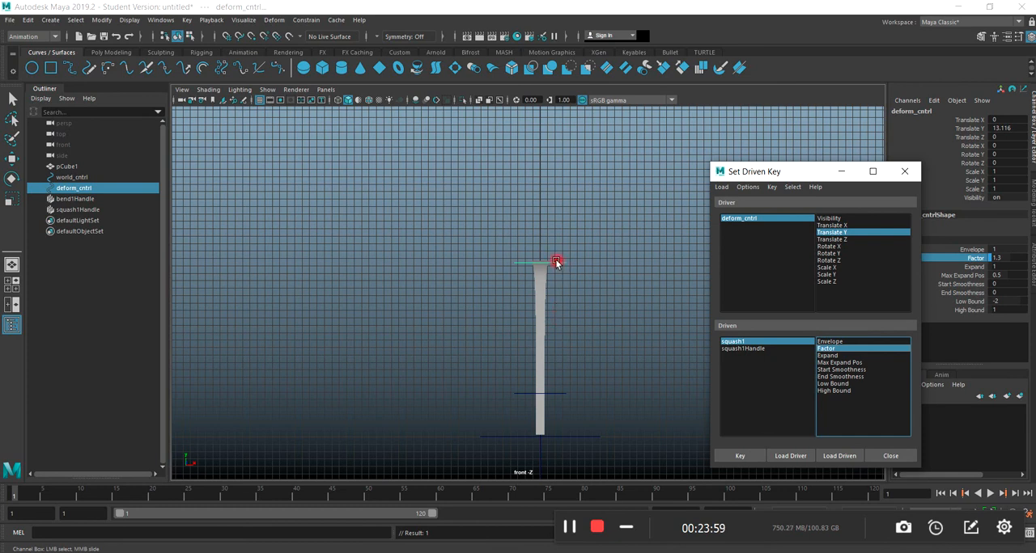
click(571, 241)
key(space)
key(space)
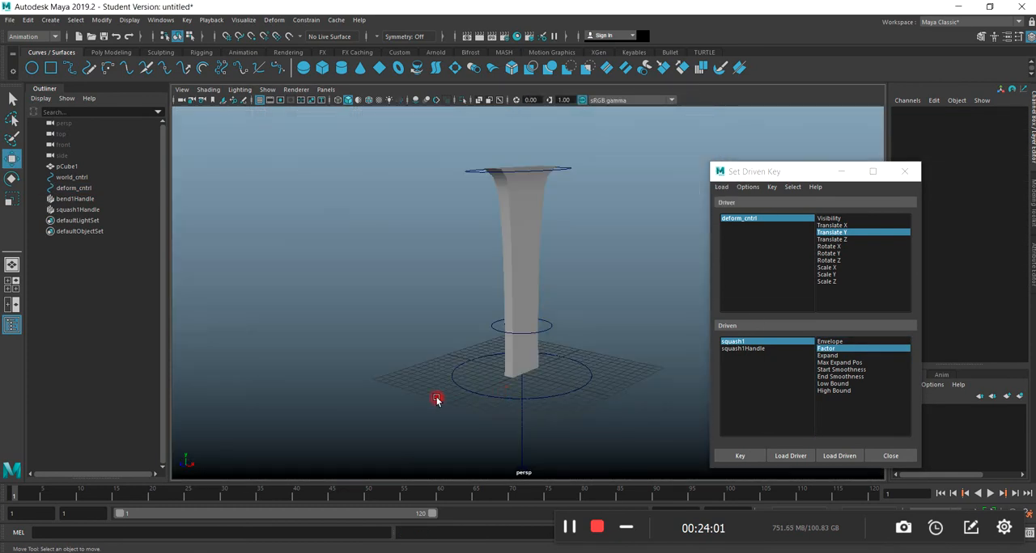
click(493, 226)
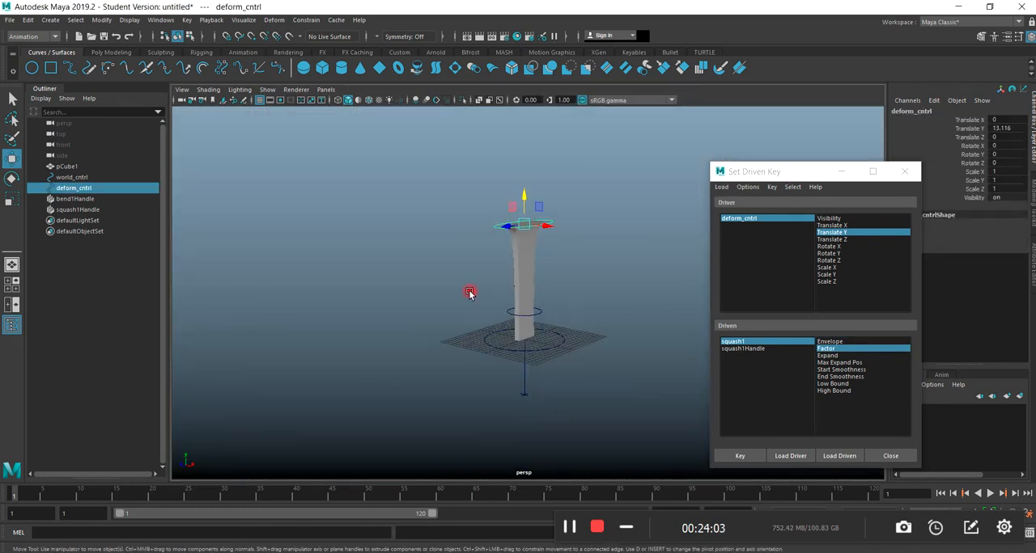
drag(538, 207, 560, 281)
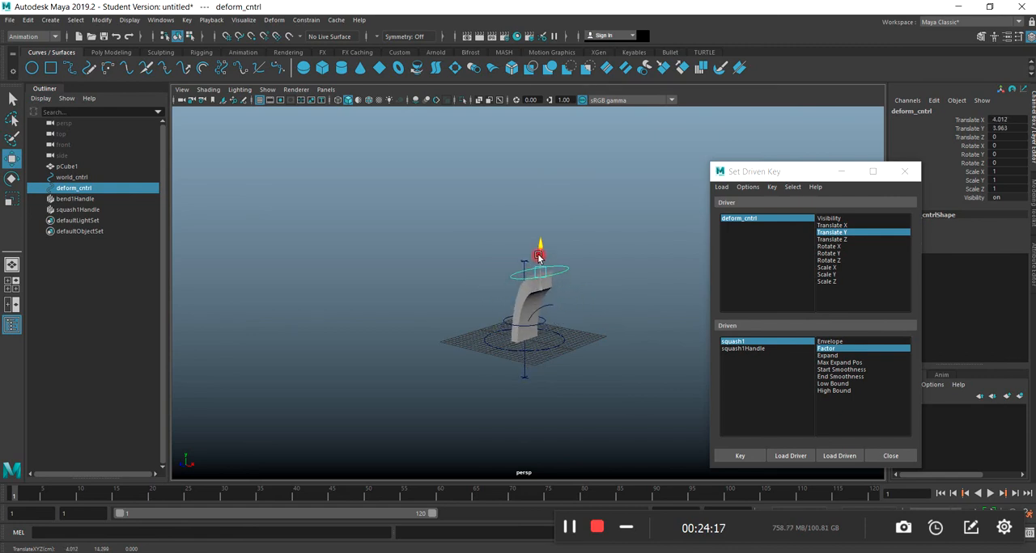
drag(531, 237, 521, 267)
Undo the test moves of deform_cntrl, including a short trial move along Z.
key(ctrl+z)
key(ctrl+z)
key(ctrl+z)
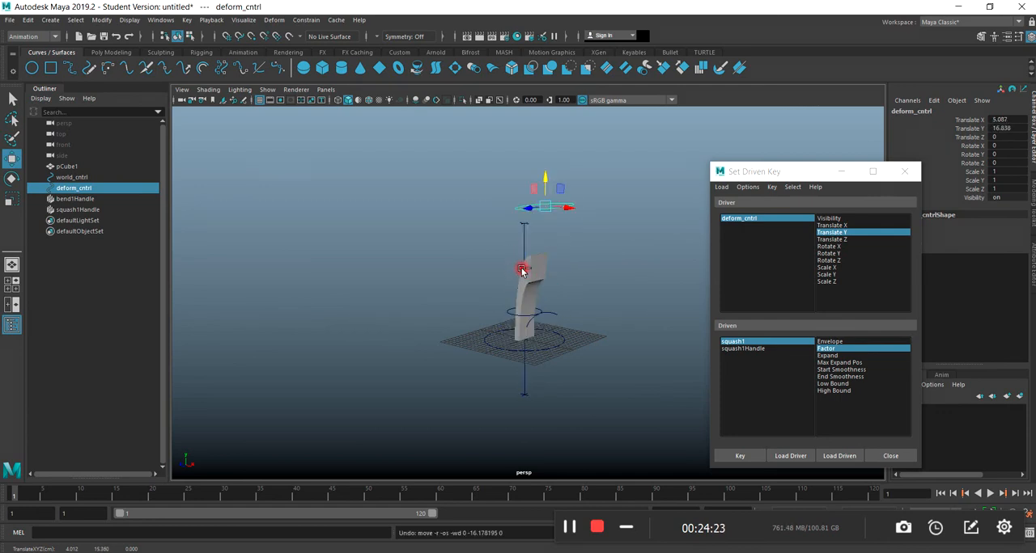
mouse_move(519, 224)
mouse_down()
mouse_move(509, 205)
mouse_move(418, 242)
mouse_move(479, 250)
mouse_move(514, 239)
mouse_up()
key(ctrl+z)
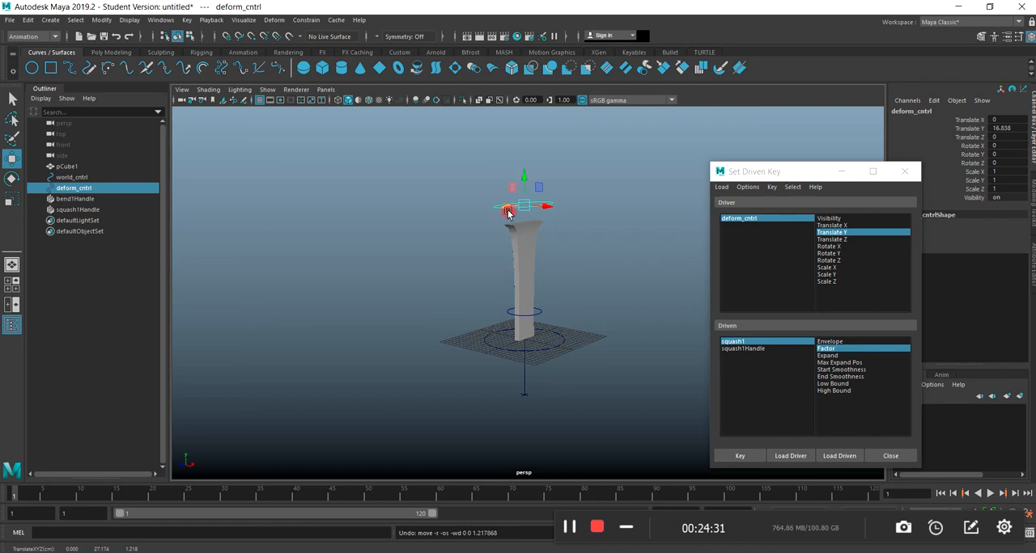
Close the Set Driven Key window and set deform_cntrl's Translate Y to 0.
drag(717, 173, 242, 265)
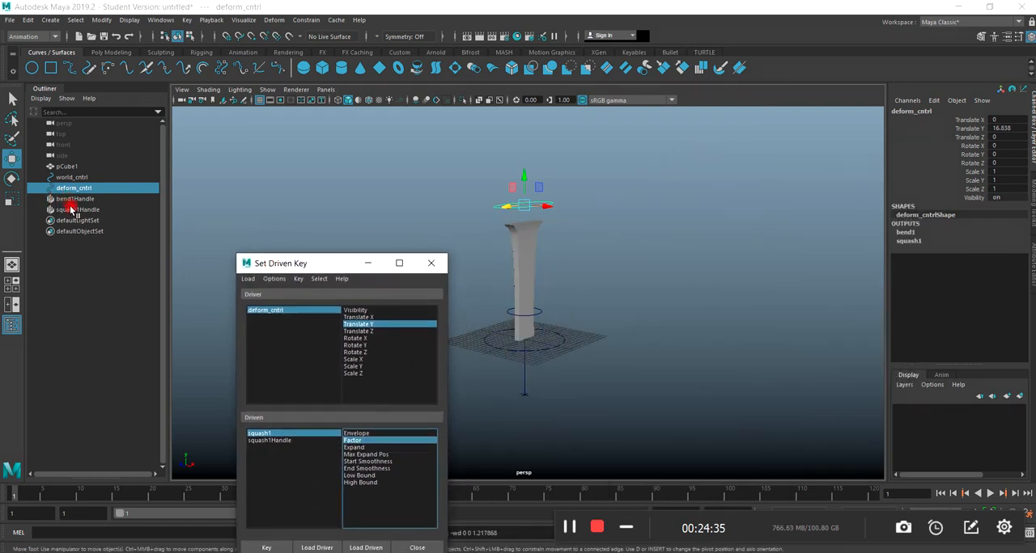
drag(324, 263, 688, 155)
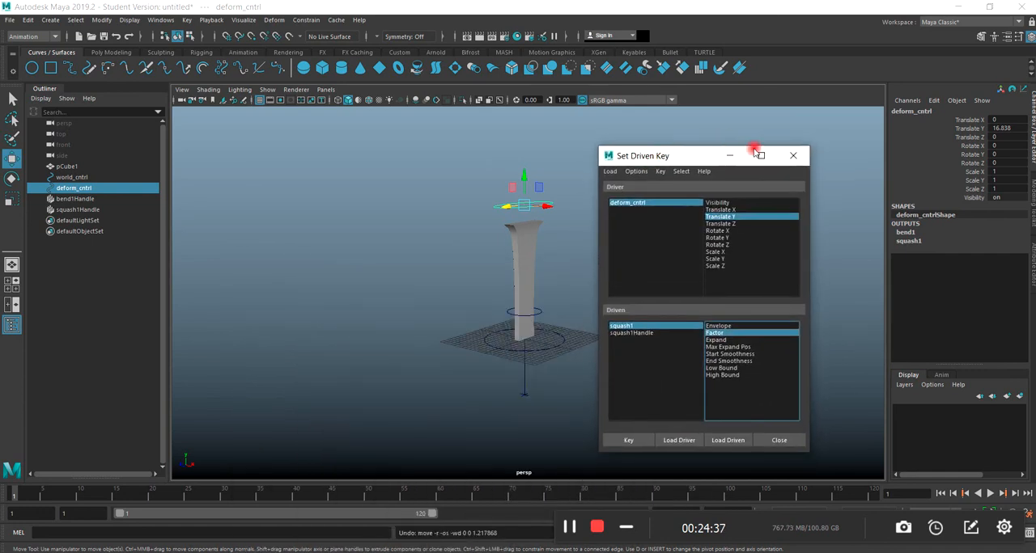
click(793, 158)
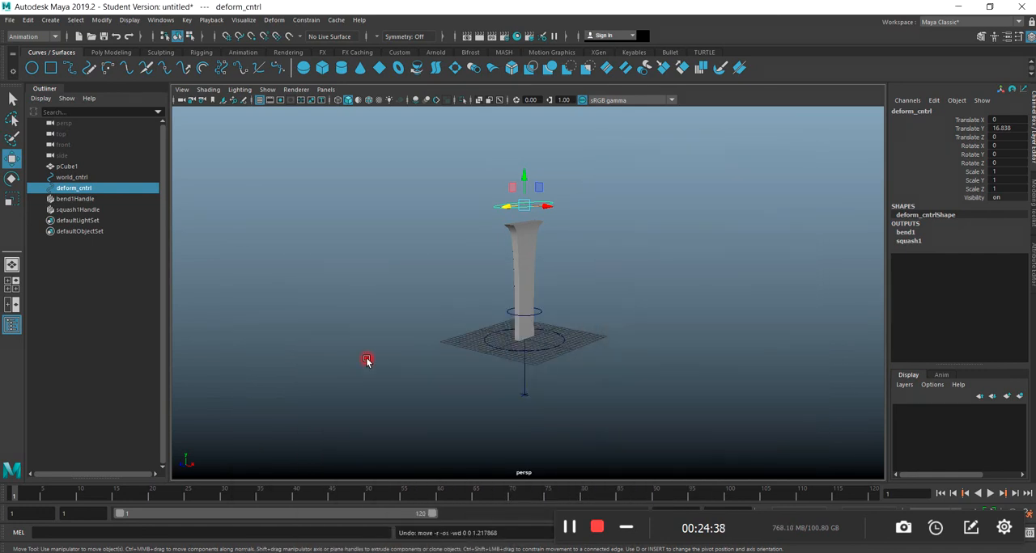
double_click(1005, 128)
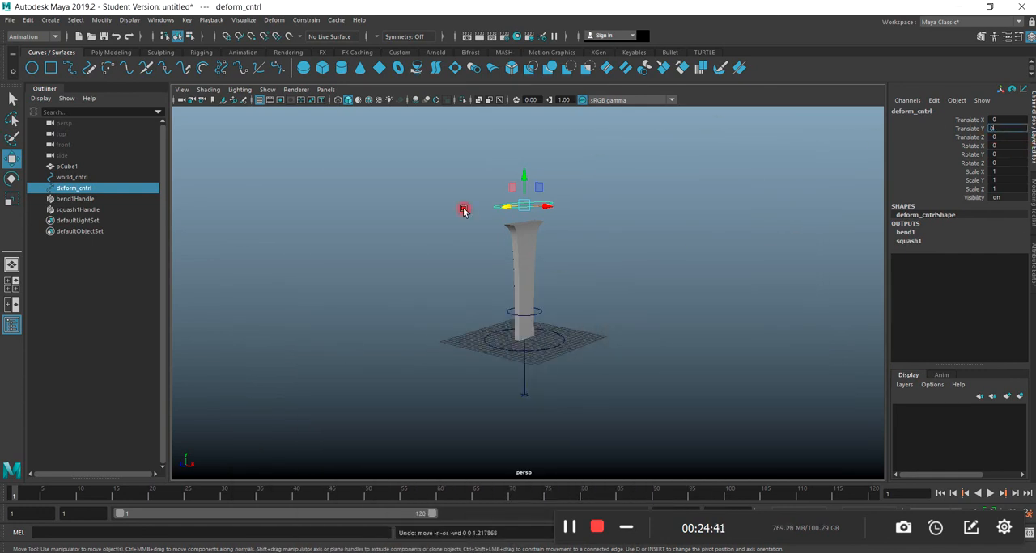
Test the deformation again by moving deform_cntrl to a Translate X of about 1.7 and a Translate Y of about 12.9.
drag(524, 182, 541, 261)
click(524, 224)
click(511, 296)
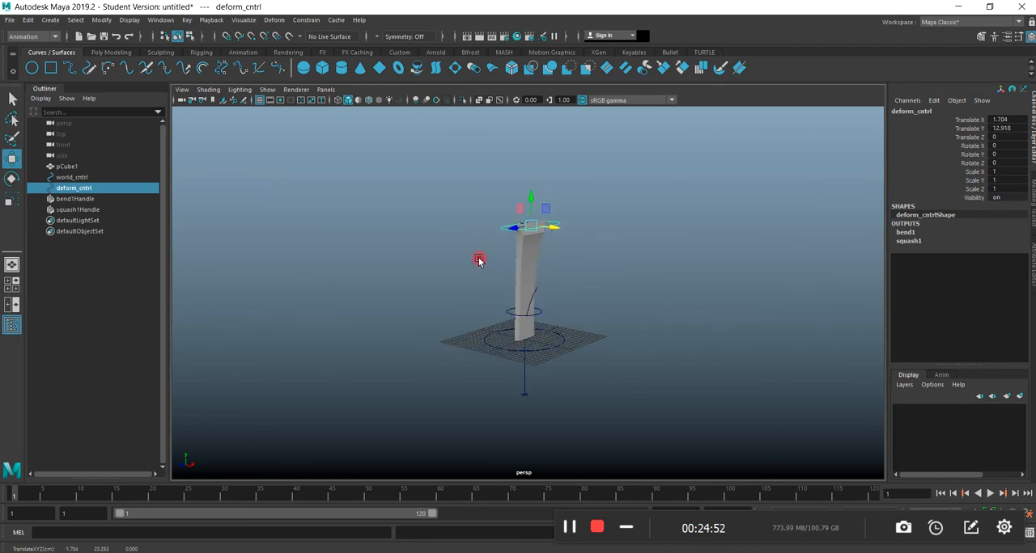
Open the Graph Editor and display the driven-key curves of the slab pCube1.
click(147, 21)
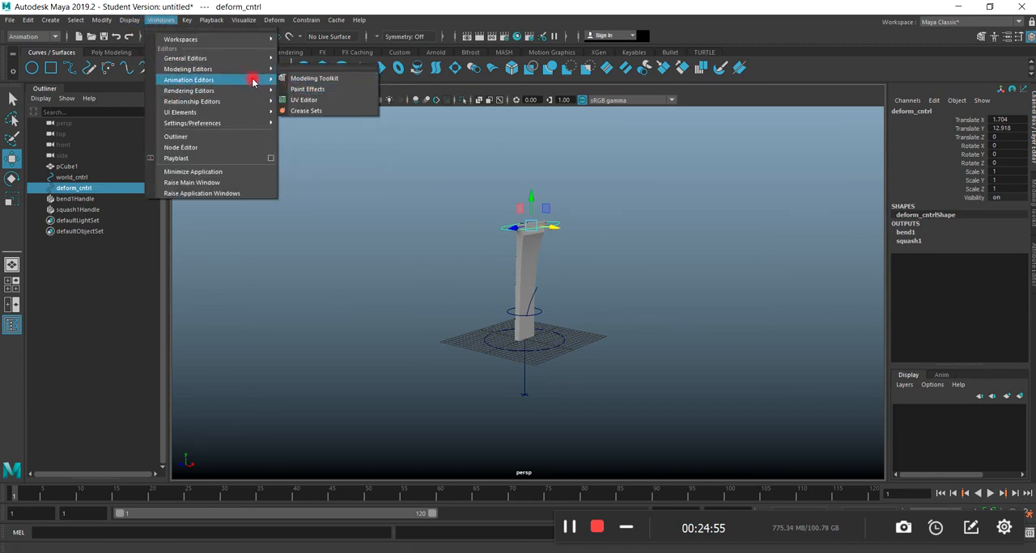
click(295, 82)
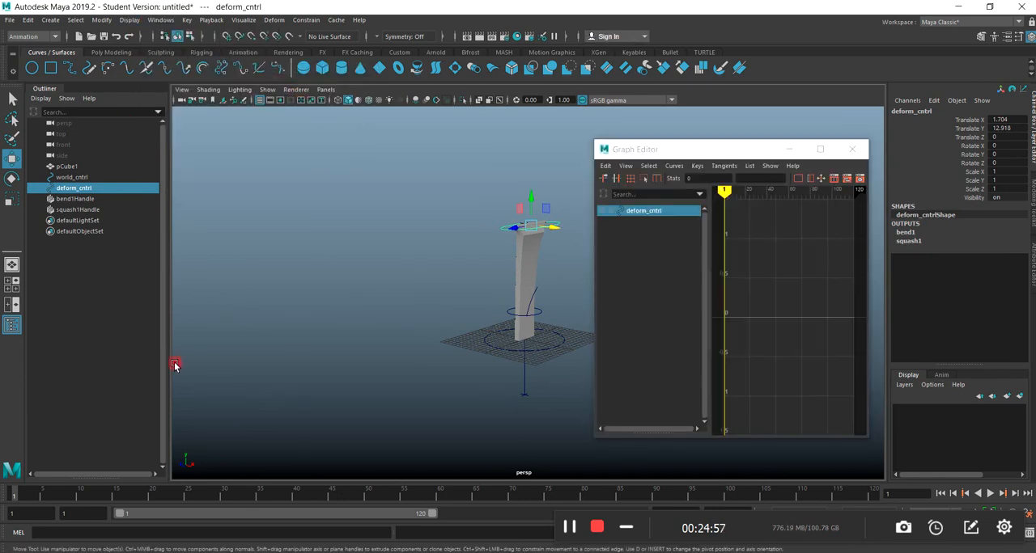
mouse_move(703, 148)
mouse_down()
mouse_move(663, 125)
mouse_move(719, 136)
mouse_up()
click(521, 256)
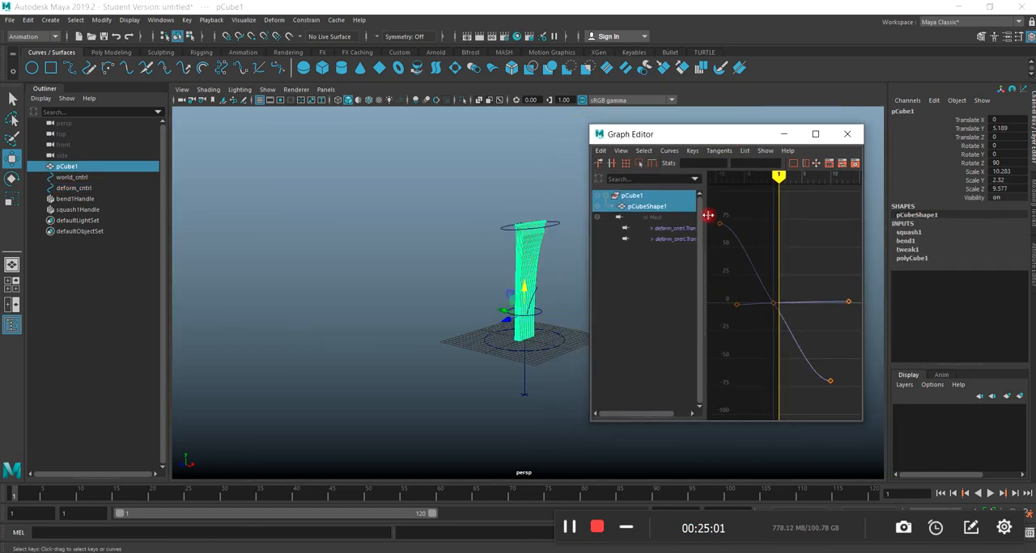
Give all keys on the slab's driven-key curves linear tangents, and minimize the Graph Editor.
drag(715, 220, 850, 405)
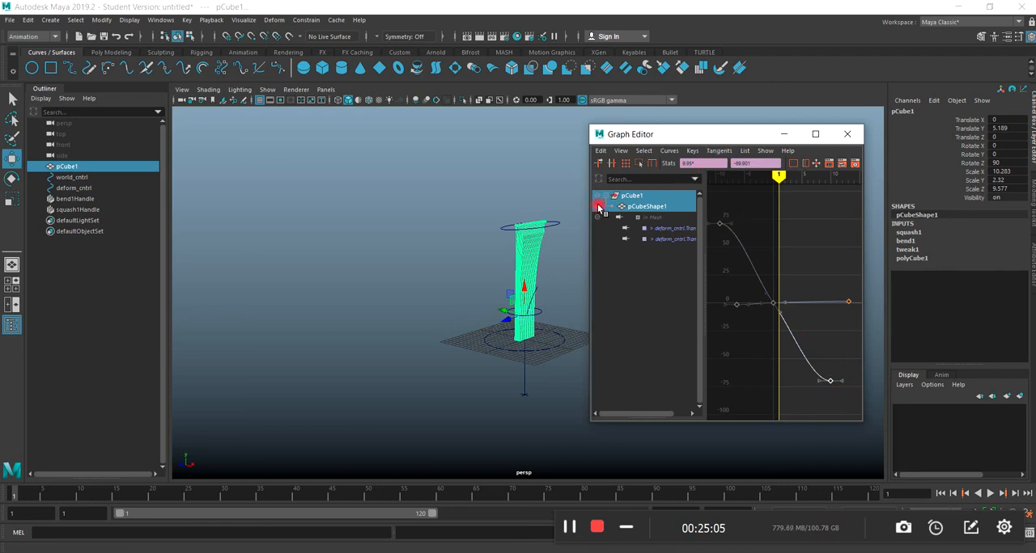
drag(588, 215, 142, 257)
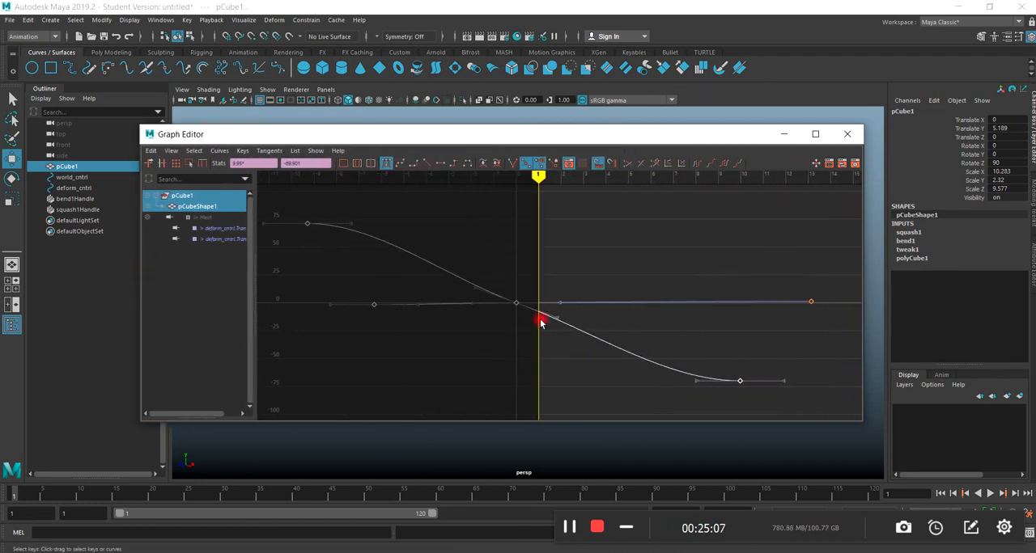
click(429, 166)
drag(414, 134, 425, 187)
click(797, 182)
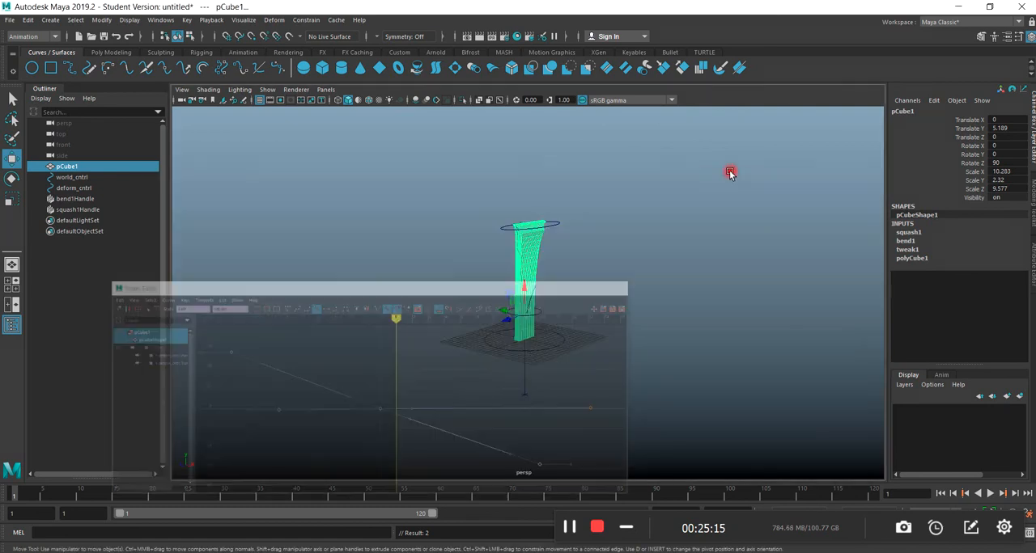
Test the linear curves by lowering deform_cntrl to a Translate Y of about 0.05 and shifting it to a Translate X of about 1.2.
click(416, 319)
click(508, 233)
drag(523, 227, 507, 267)
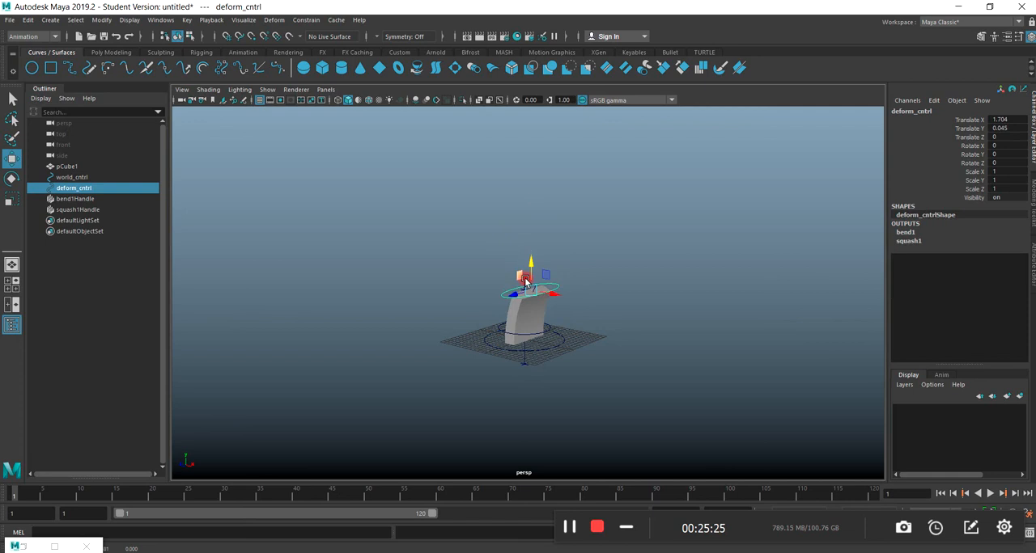
mouse_move(551, 298)
mouse_down()
mouse_move(597, 314)
mouse_move(462, 287)
mouse_move(586, 319)
mouse_move(549, 314)
mouse_up()
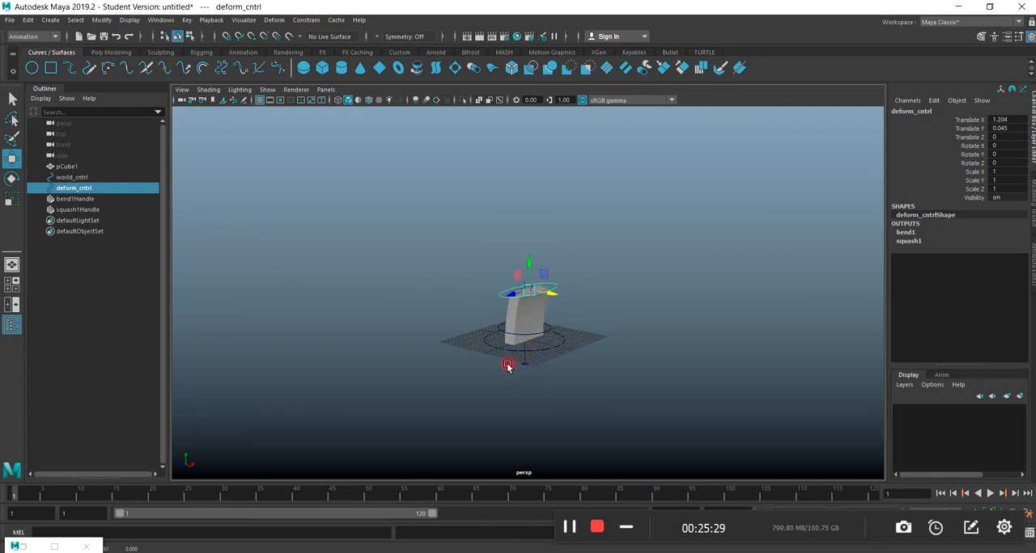
Reset deform_cntrl's Translate X and Translate Y to 0, and deselect it.
scroll(494, 360, up, 3)
alt+drag(452, 384, 409, 376)
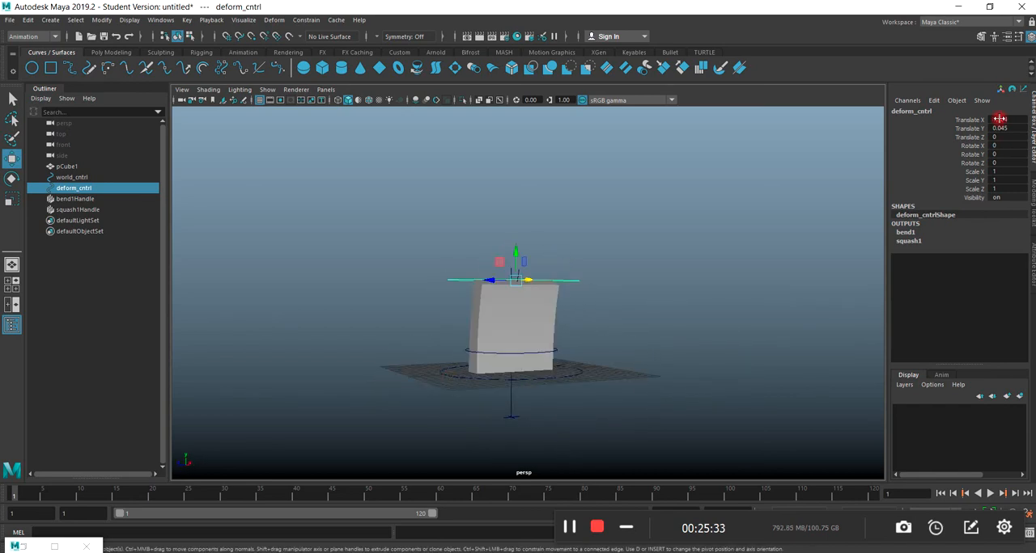
text(0)
key(Return)
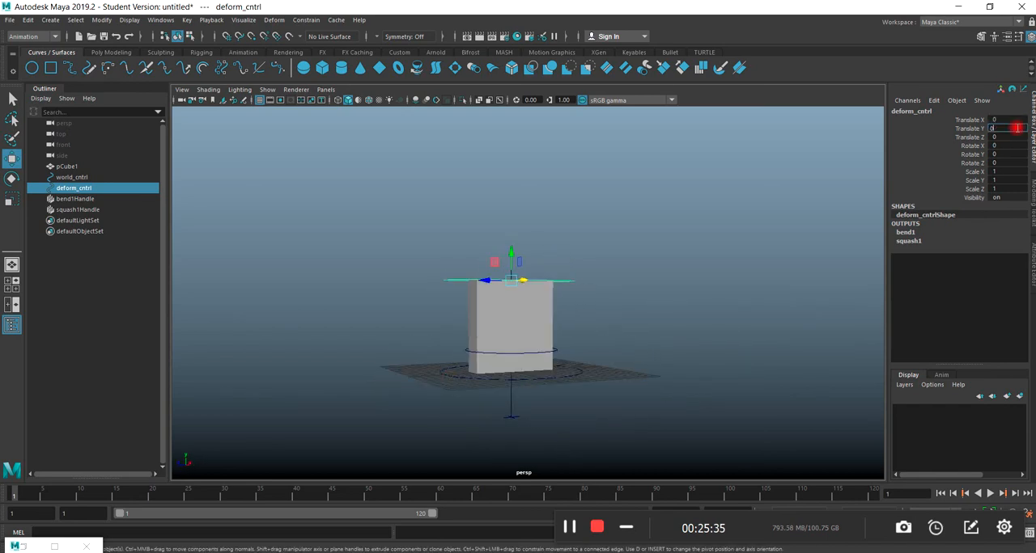
click(275, 249)
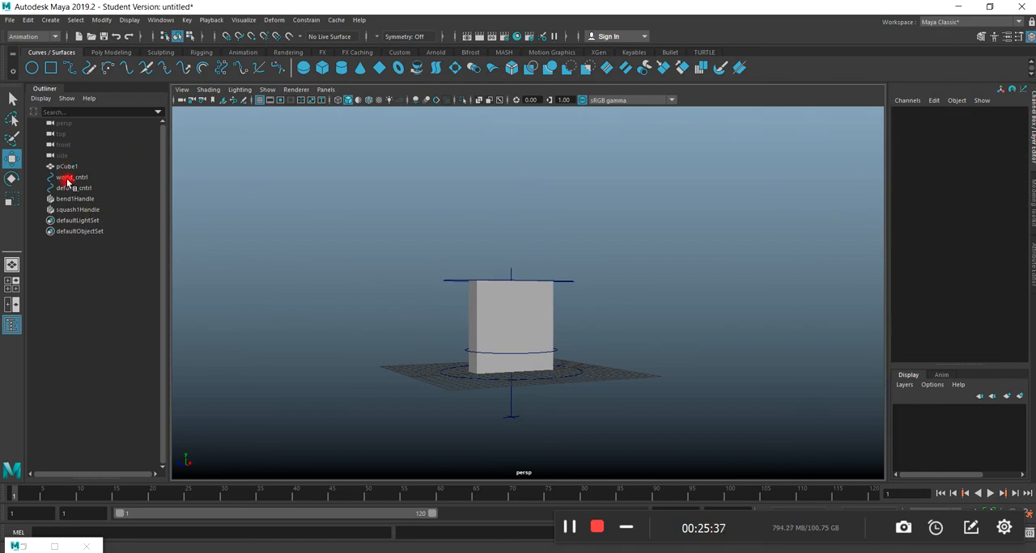
Try moving world_cntrl along X to test whether the slab follows, and undo each move.
alt+drag(458, 349, 521, 354)
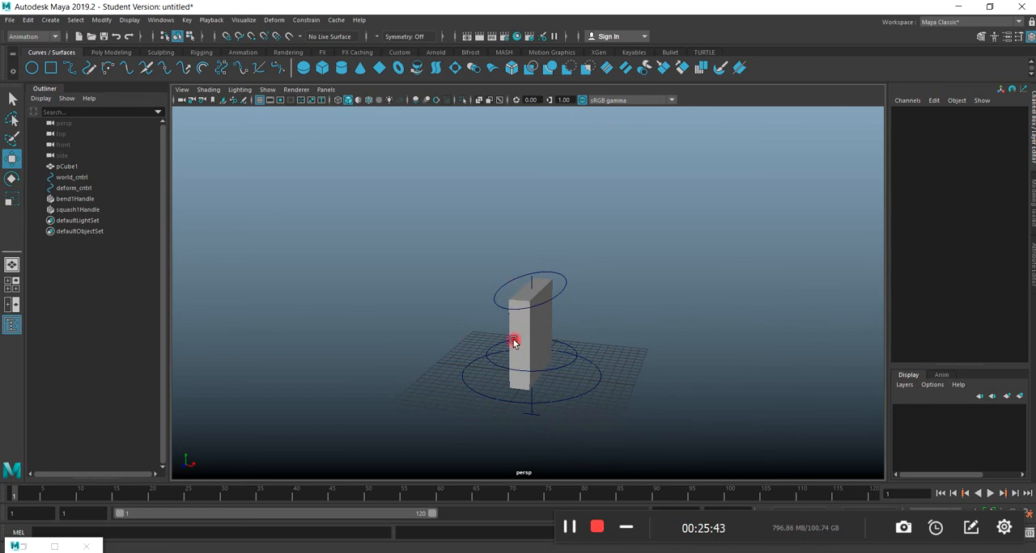
click(473, 390)
drag(556, 379, 534, 375)
key(ctrl+z)
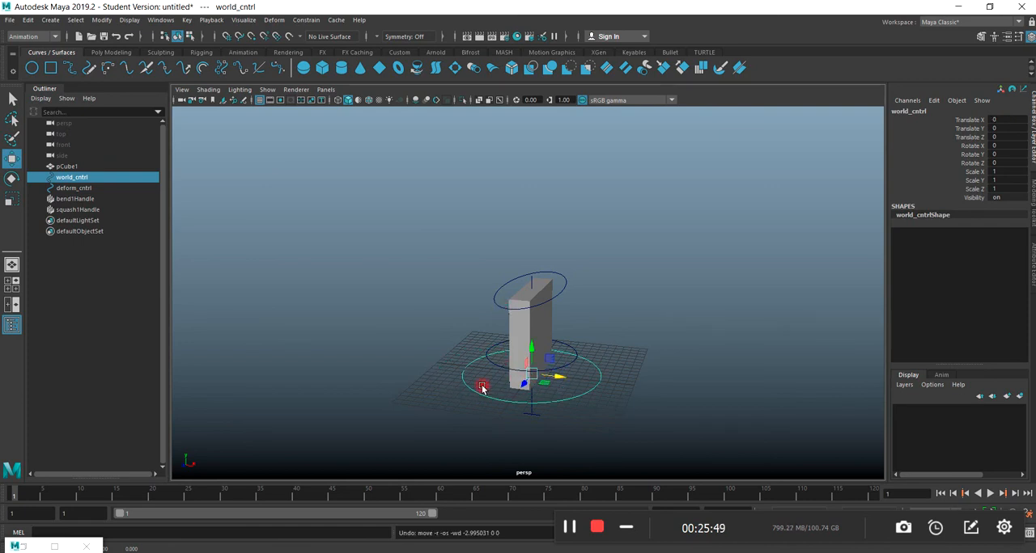
drag(552, 377, 427, 358)
key(ctrl+z)
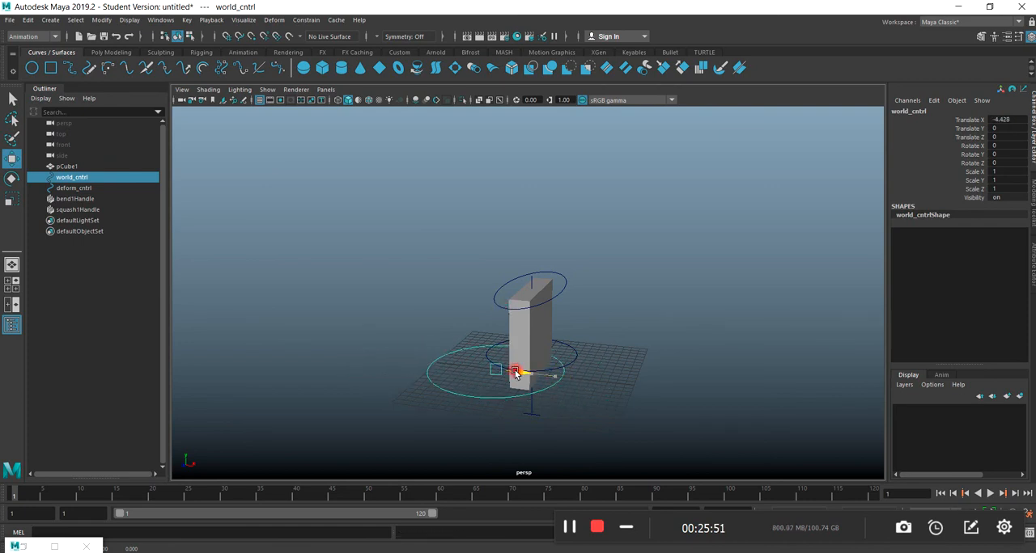
click(473, 396)
Group squash1Handle, bend1Handle, deform_cntrl and pCube1 together, leaving world_cntrl outside the group.
drag(266, 315, 103, 311)
click(53, 194)
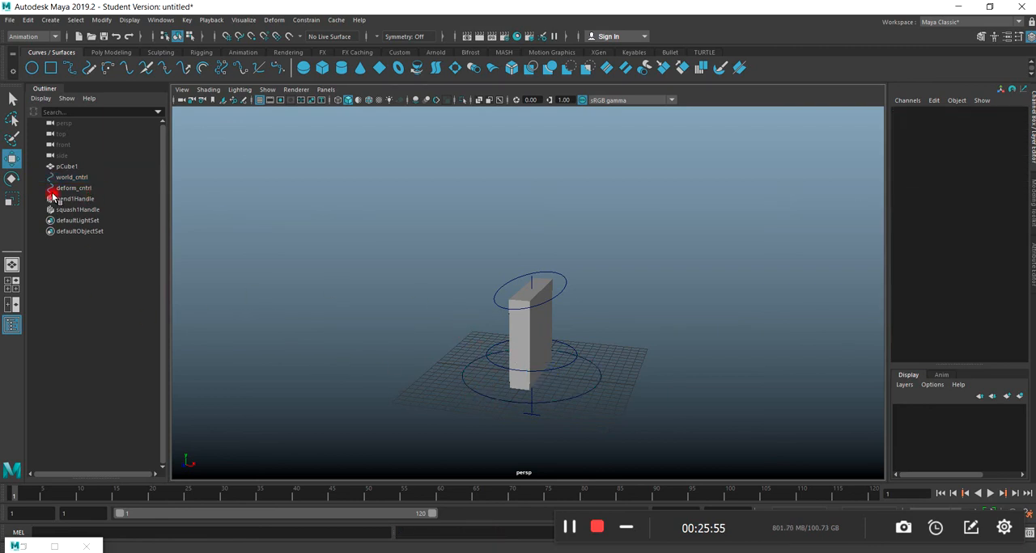
click(76, 210)
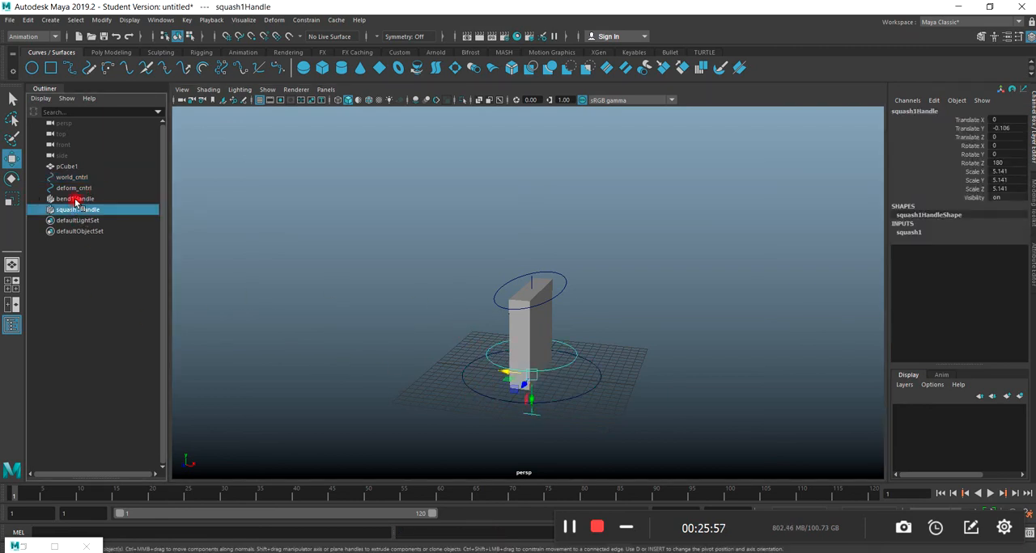
ctrl+click(76, 199)
ctrl+click(73, 187)
ctrl+click(65, 167)
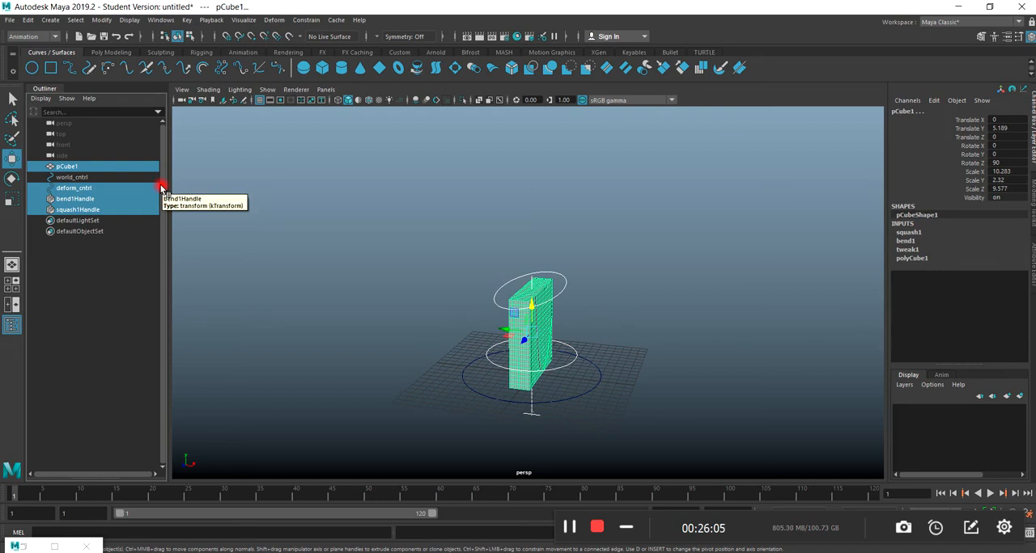
key(ctrl+g)
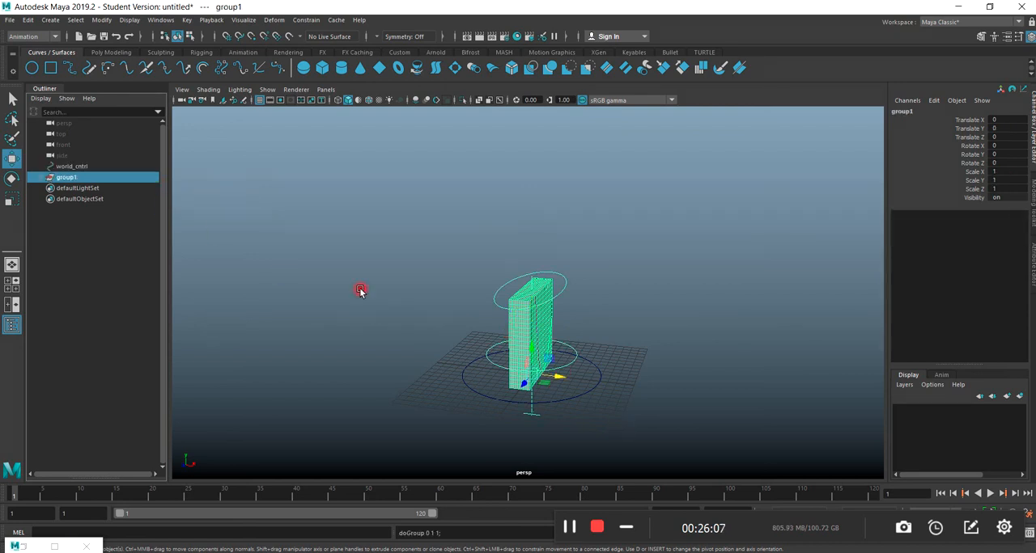
Rename the new group to box, and select it to check which parts it contains.
double_click(69, 178)
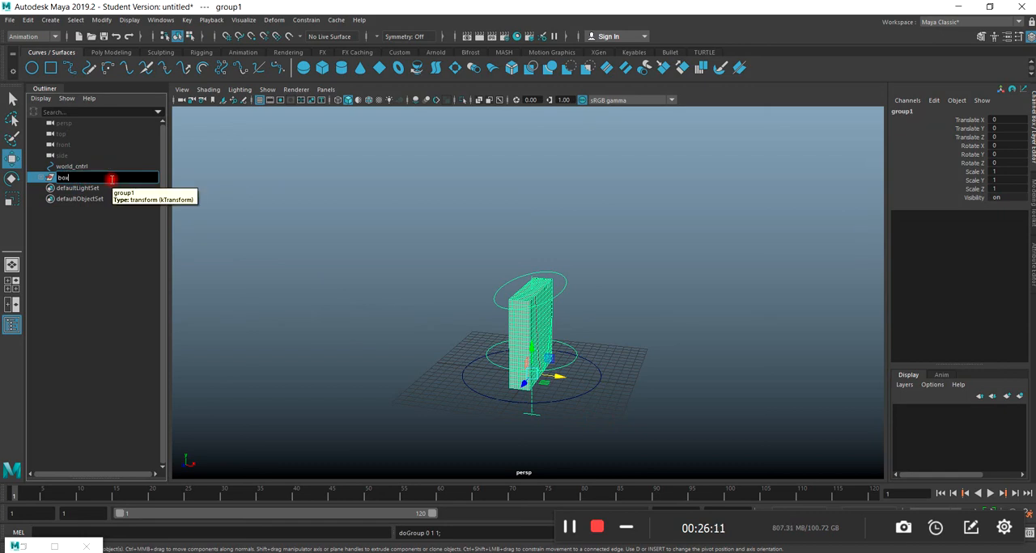
click(418, 270)
click(63, 177)
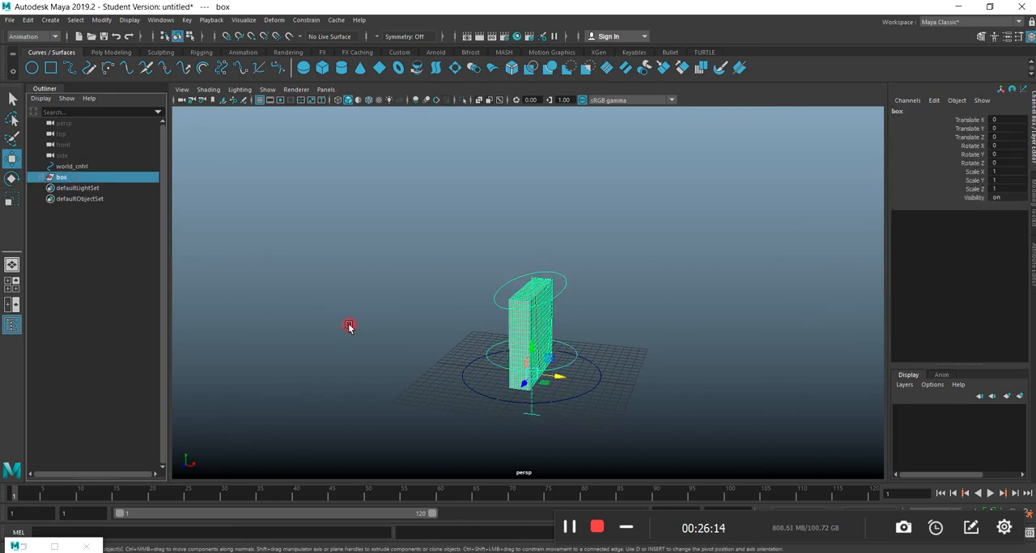
click(415, 395)
scroll(421, 398, up, 5)
click(65, 177)
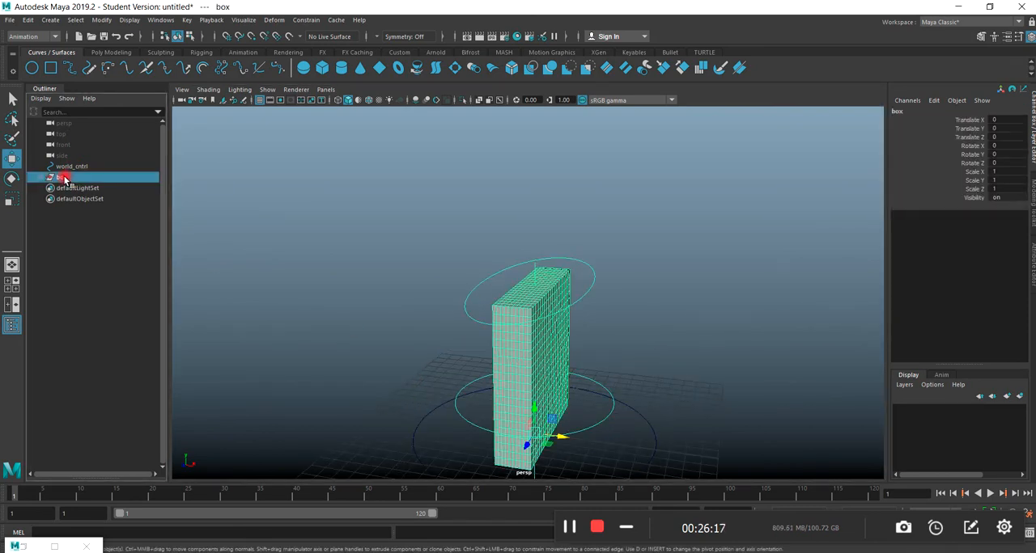
scroll(316, 394, down, 3)
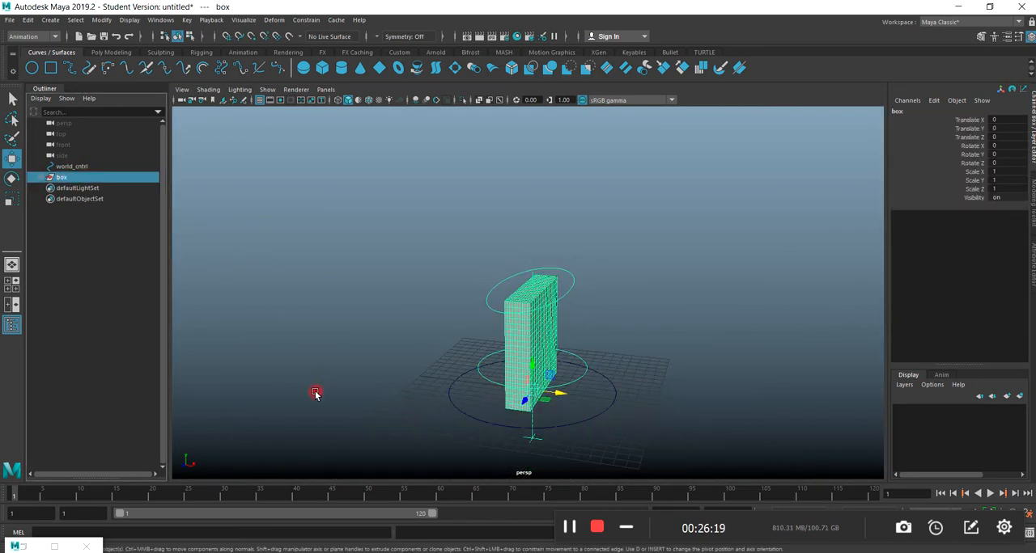
Delete the history of world_cntrl and freeze its transformations.
click(457, 412)
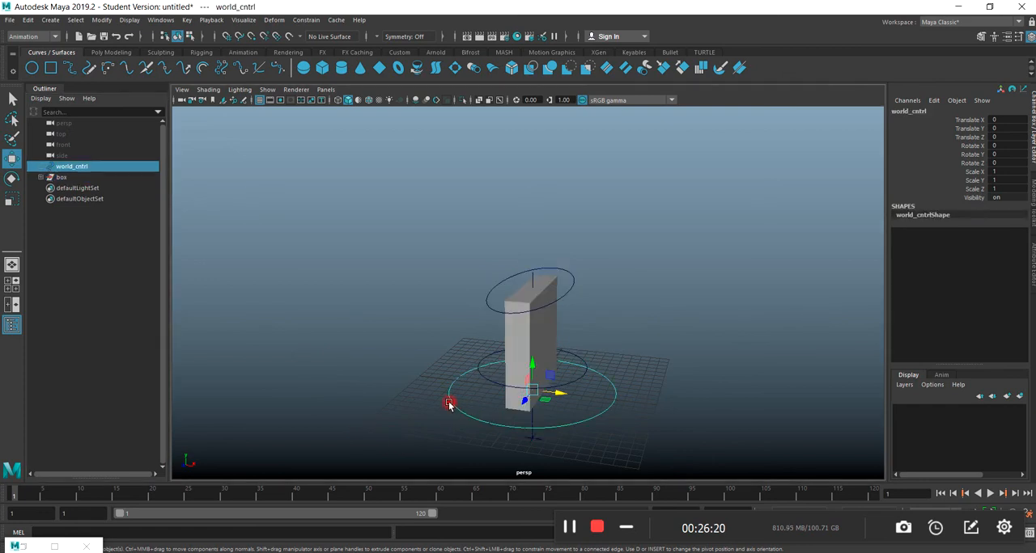
click(23, 19)
mouse_move(81, 147)
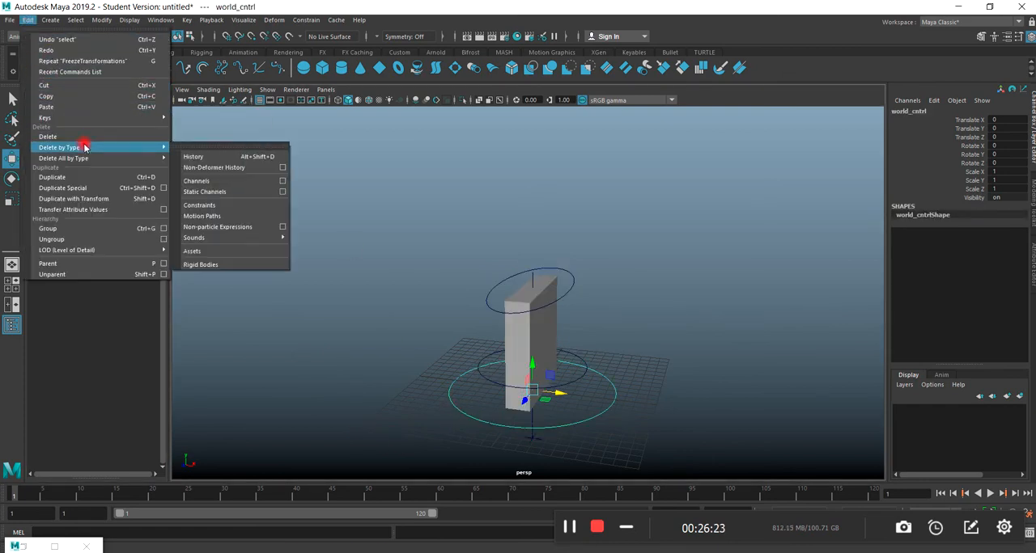
click(212, 160)
click(102, 20)
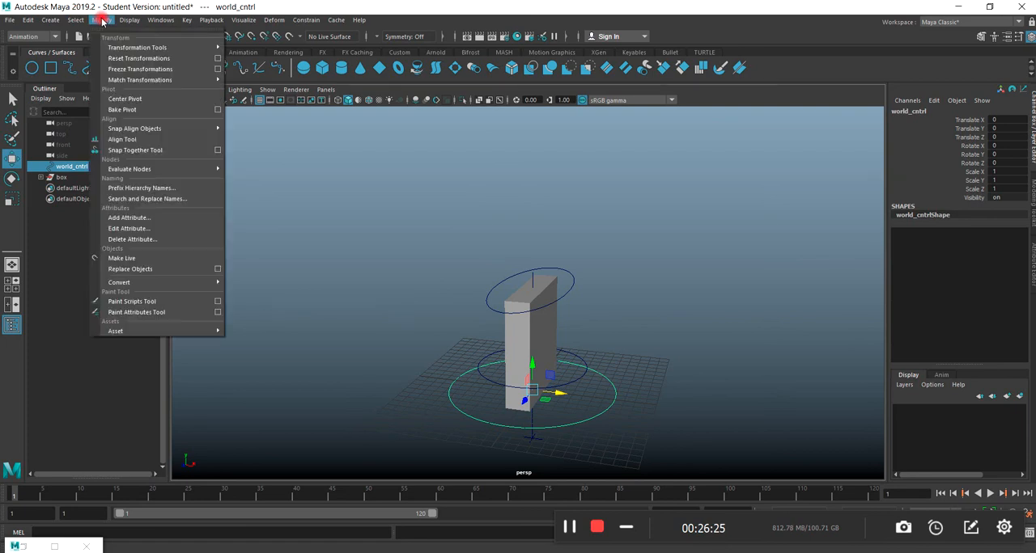
click(135, 69)
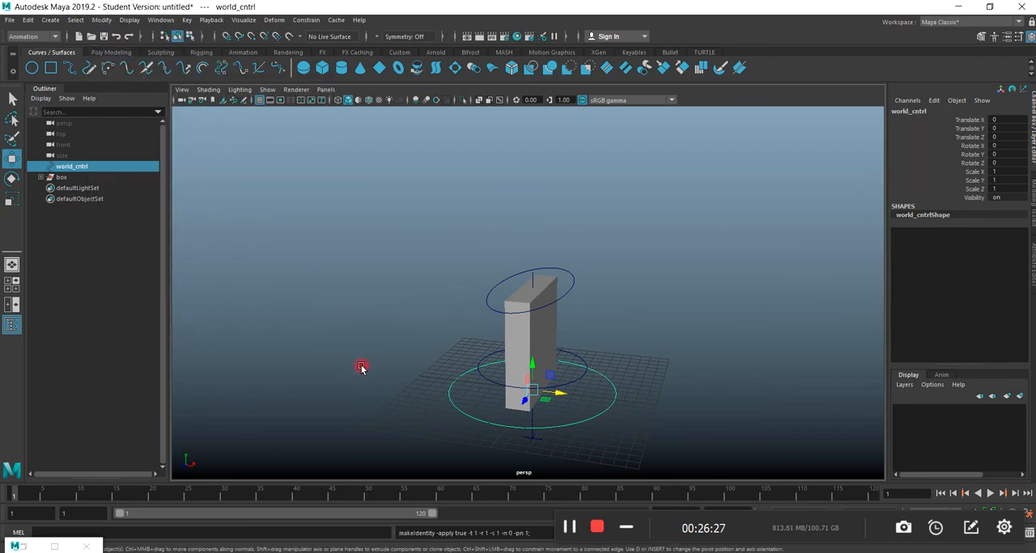
click(422, 380)
click(459, 410)
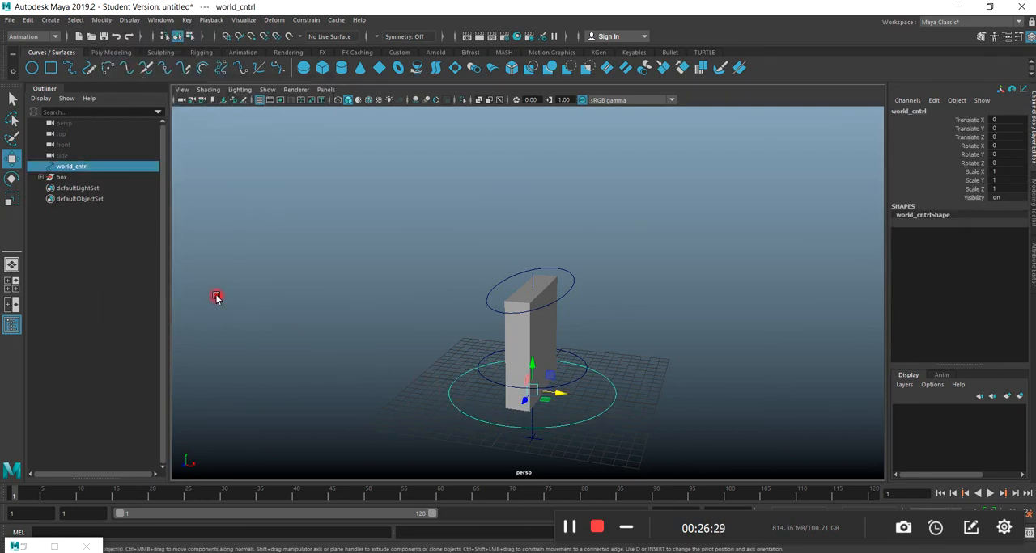
Try parent-constraining world_cntrl to the box group, rotate world_cntrl as a test, and undo both the rotation and the constraint.
click(63, 179)
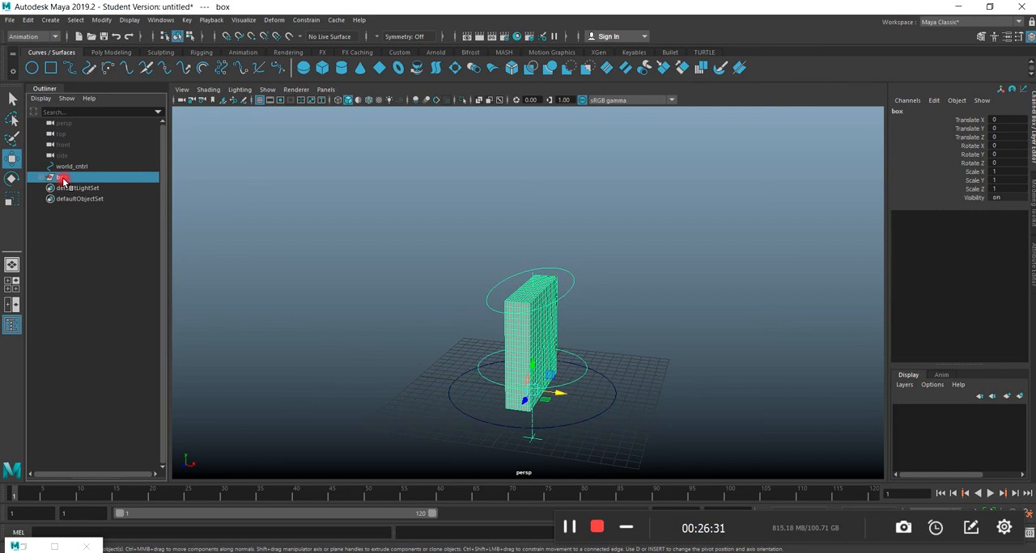
ctrl+click(70, 167)
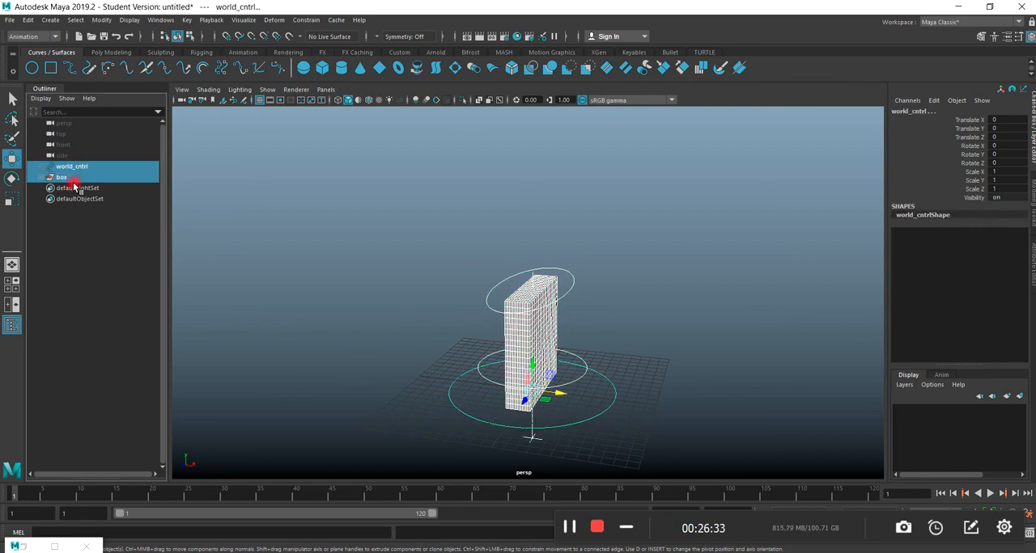
click(305, 20)
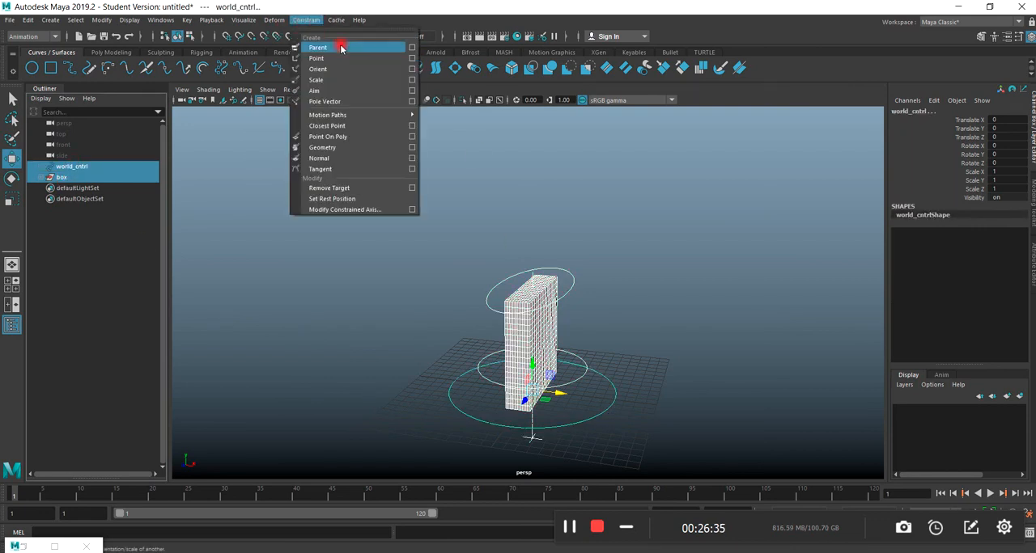
click(339, 47)
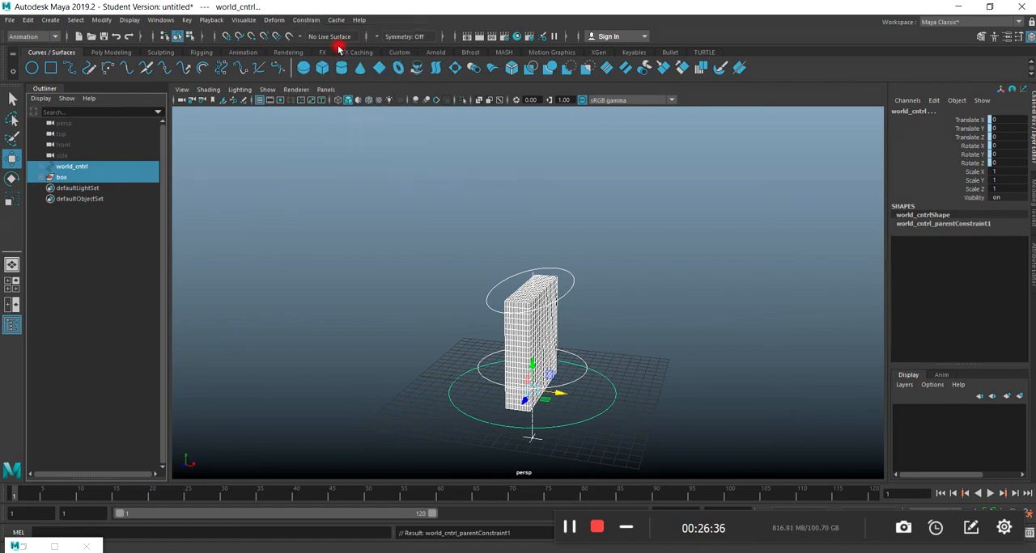
click(249, 289)
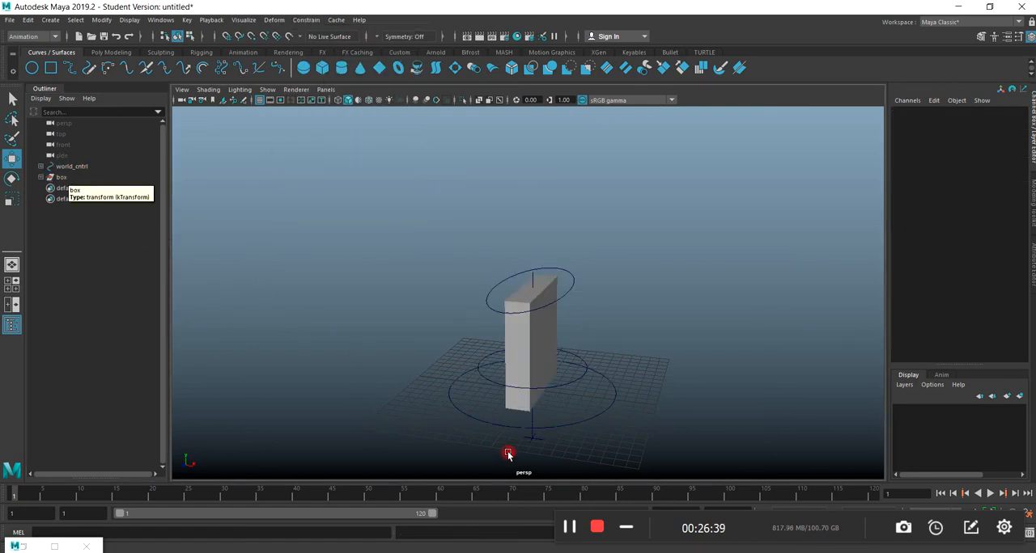
click(458, 410)
click(11, 179)
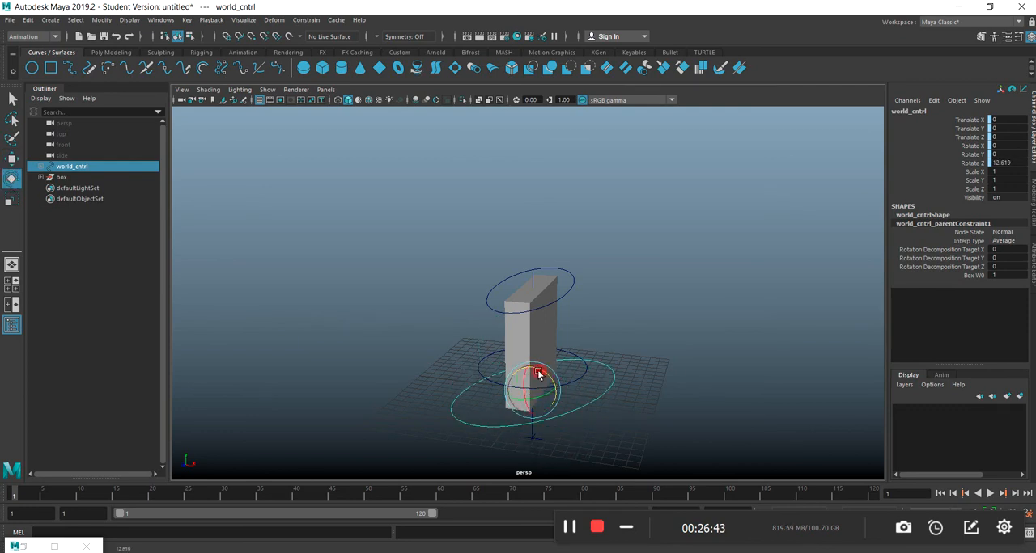
key(ctrl+z)
key(ctrl+z)
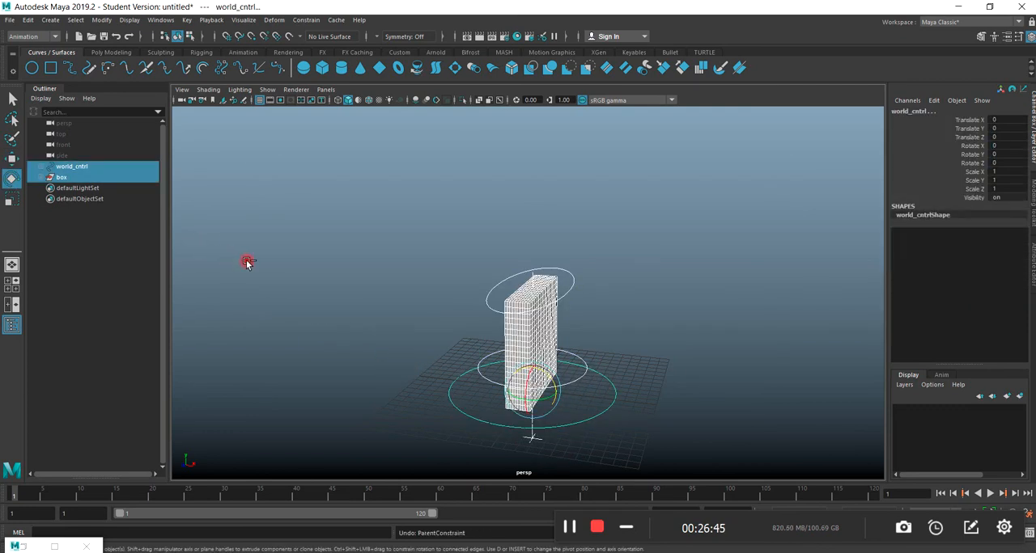
click(363, 310)
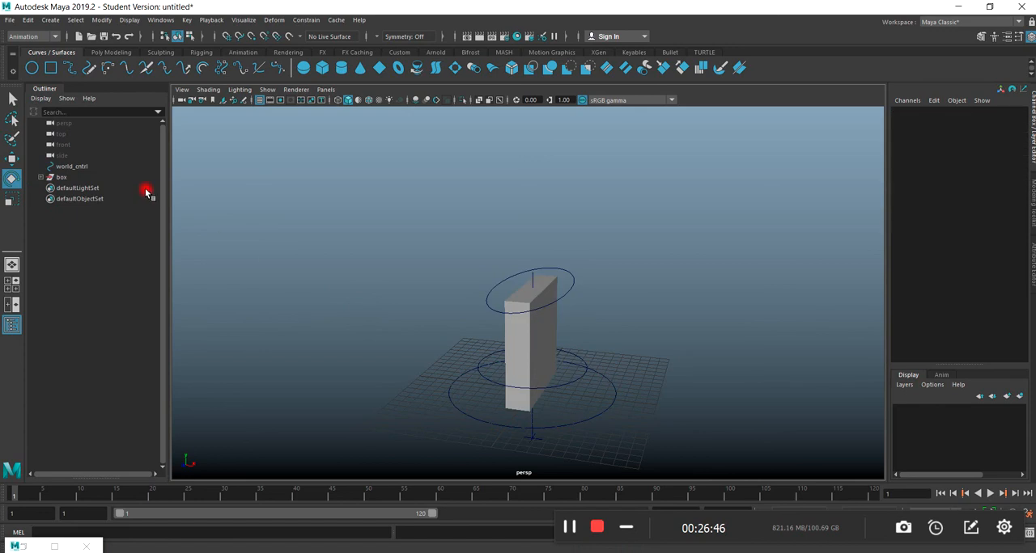
Create a parent constraint with world_cntrl as the driver and the box group as the constrained object.
click(73, 167)
ctrl+click(62, 178)
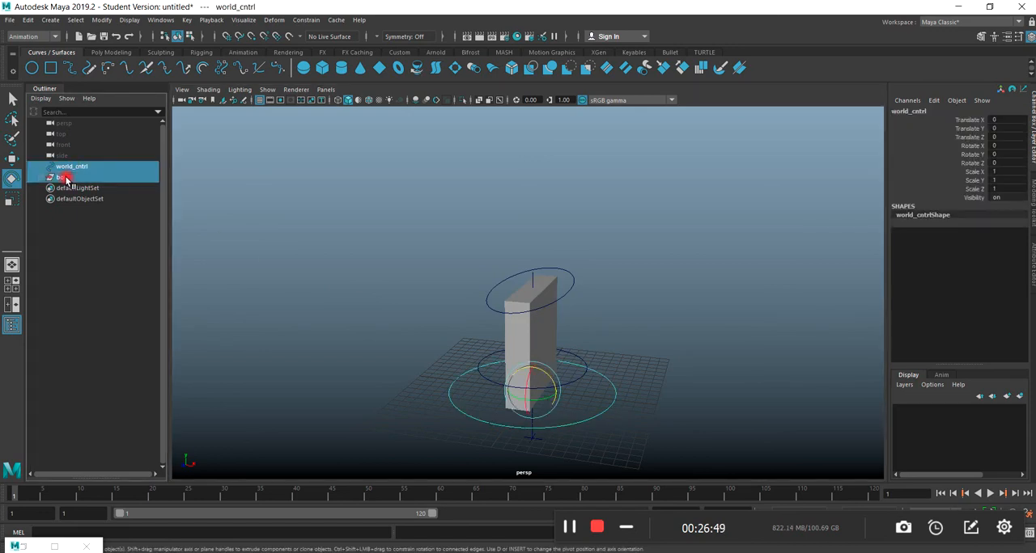
click(314, 25)
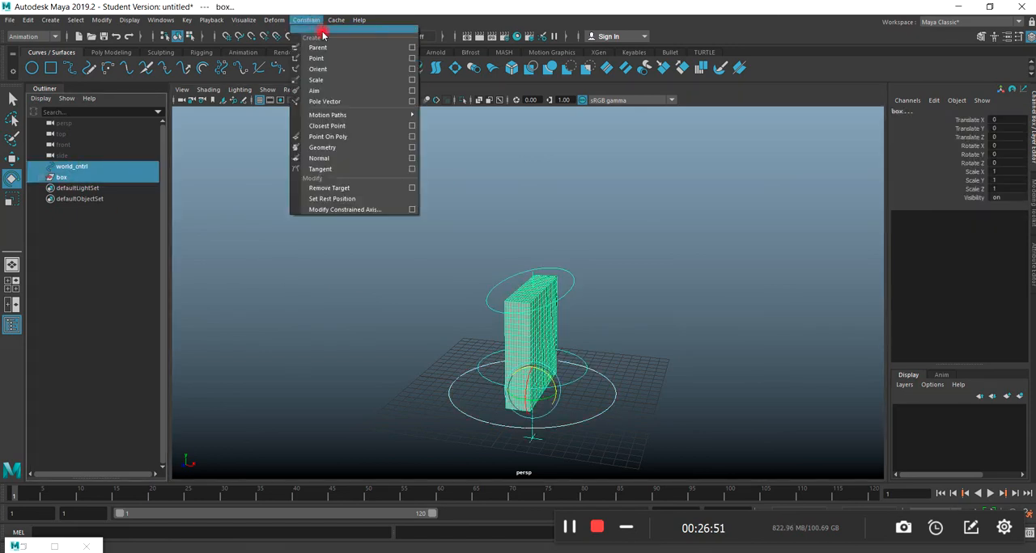
click(321, 49)
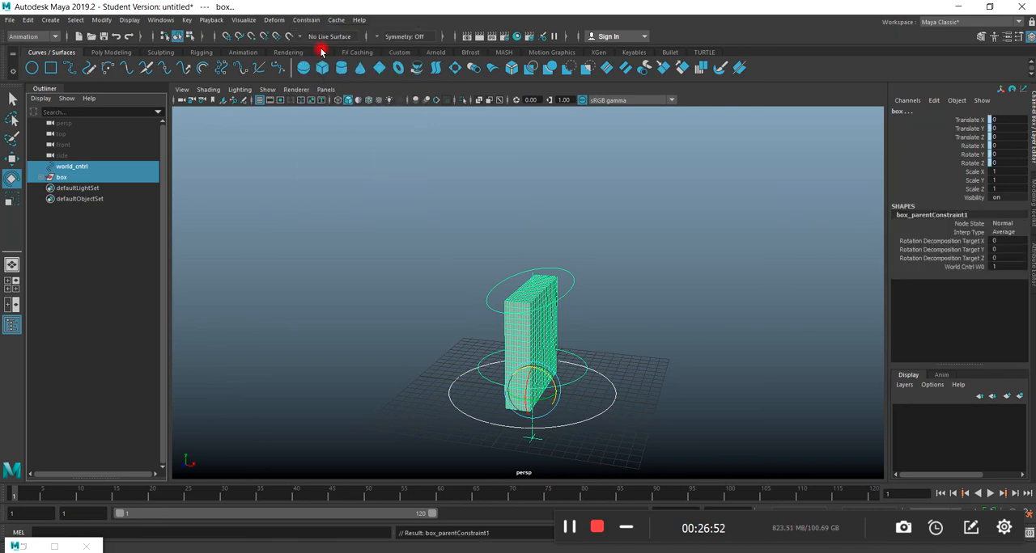
click(374, 345)
Test the parent constraint by rotating world_cntrl, and undo the test rotations.
click(463, 408)
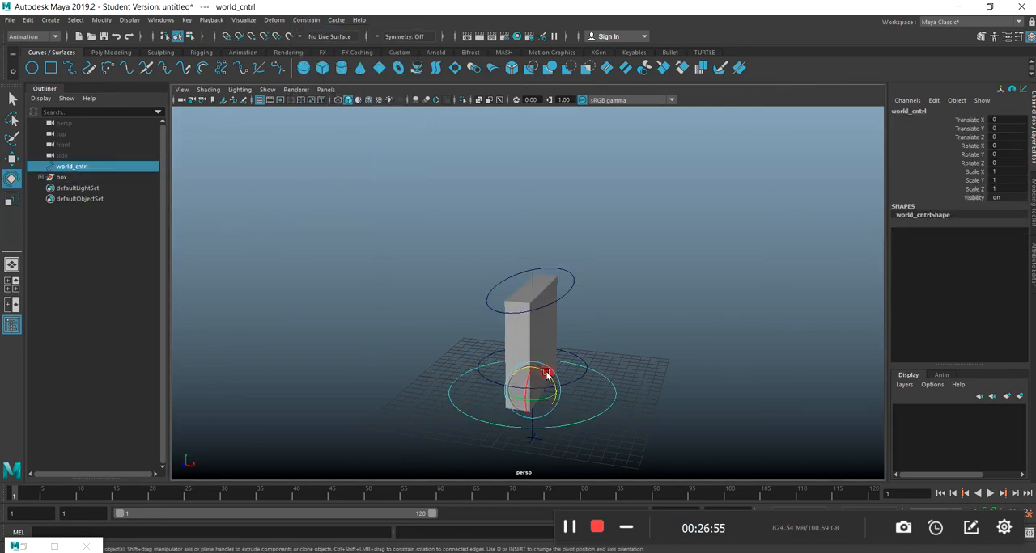
drag(548, 373, 555, 407)
key(ctrl+z)
key(ctrl+z)
key(ctrl+z)
key(ctrl+z)
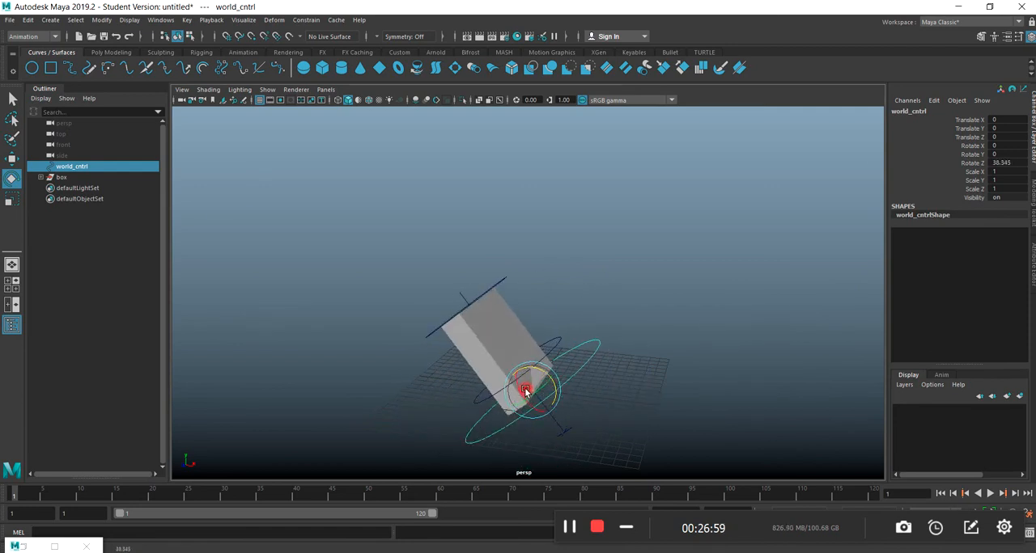
Add a scale constraint from world_cntrl to the box group.
ctrl+click(64, 178)
click(306, 19)
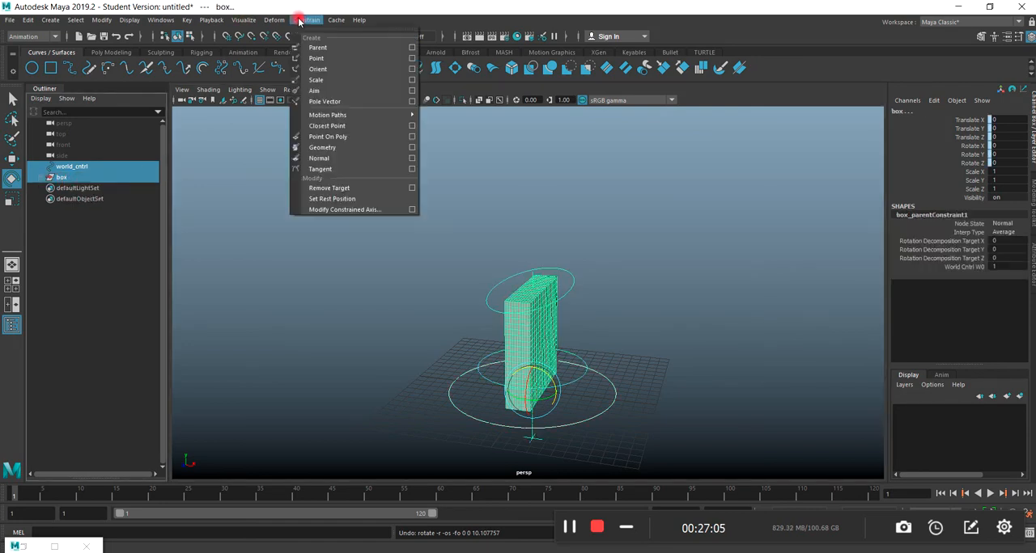
click(316, 80)
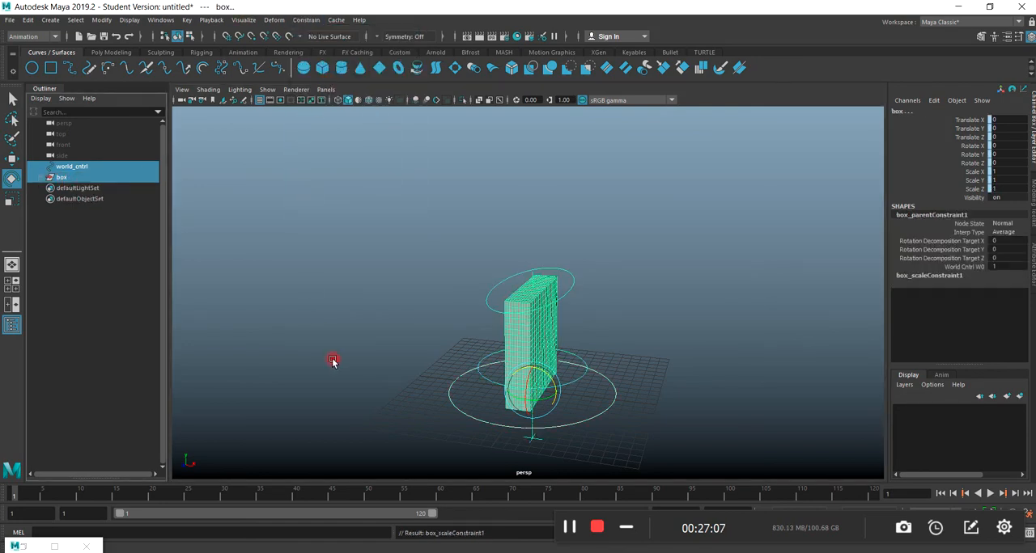
click(335, 360)
Test the scale constraint by scaling world_cntrl uniformly to about 1.11, and undo the scaling.
click(462, 412)
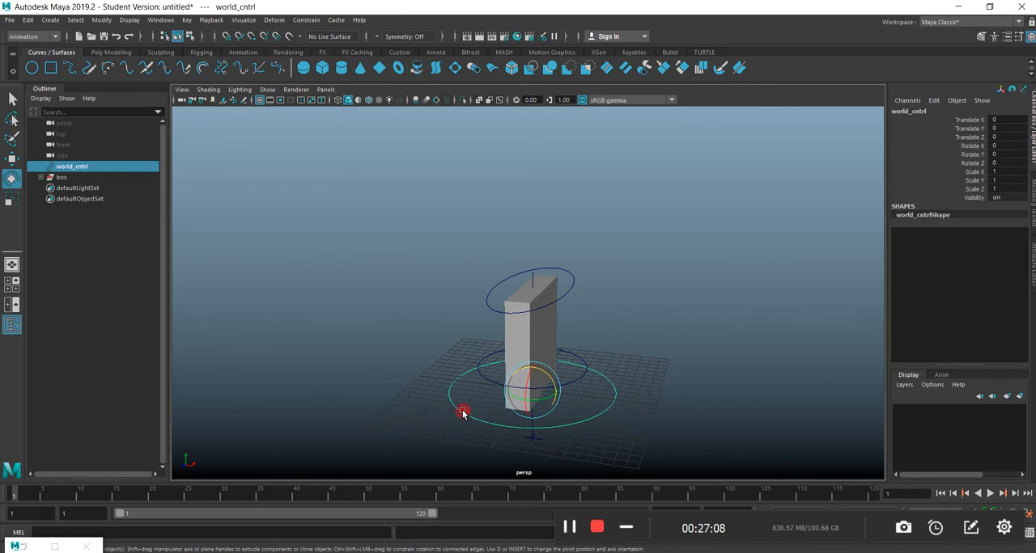
click(16, 198)
mouse_move(537, 392)
mouse_down()
mouse_move(652, 363)
mouse_move(549, 396)
mouse_up()
key(ctrl+z)
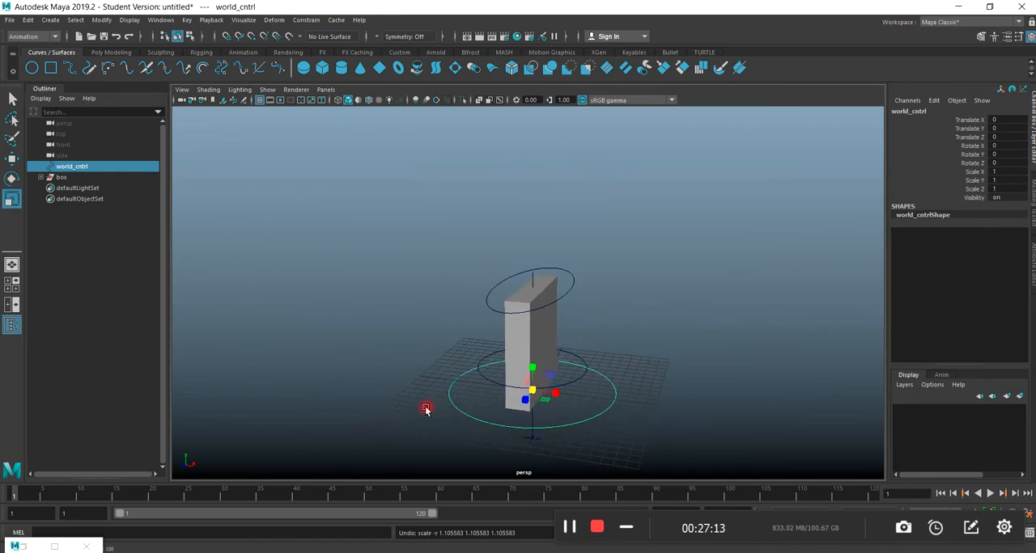
Tilt world_cntrl to a Rotate X of about -22.3 to test the whole rig.
scroll(448, 418, down, 5)
click(14, 185)
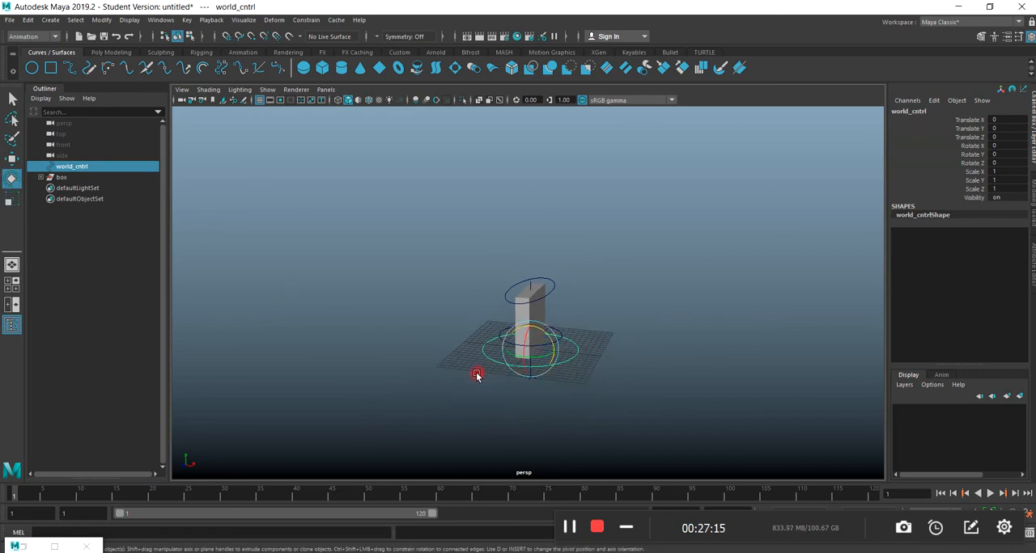
scroll(550, 377, up, 5)
mouse_move(529, 424)
mouse_down()
mouse_move(534, 412)
mouse_move(526, 430)
mouse_move(533, 422)
mouse_up()
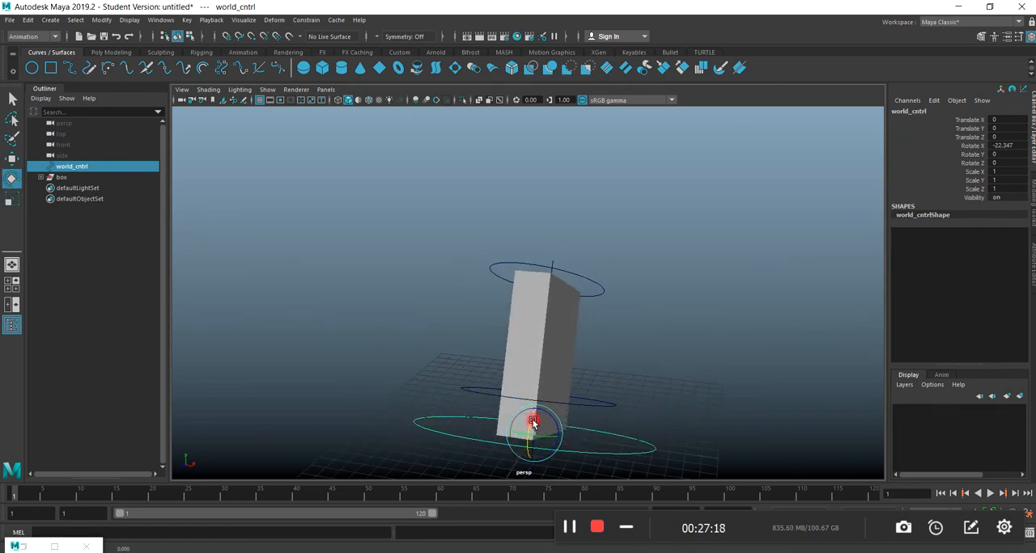
Test deform_cntrl on the tilted slab at a Translate Y of about 3.27 and Translate X of about -5.13, and undo both moves.
click(512, 264)
click(12, 158)
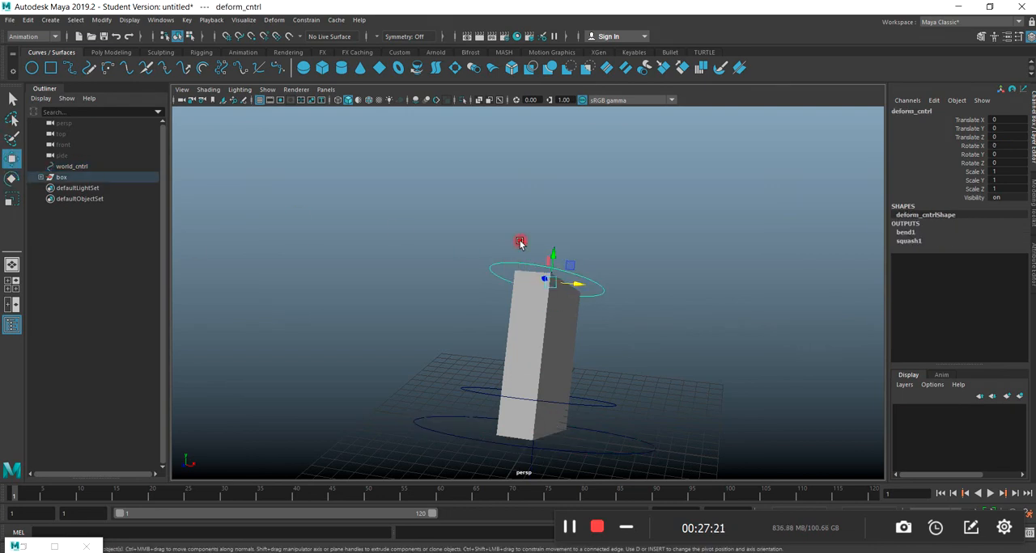
drag(555, 258, 501, 278)
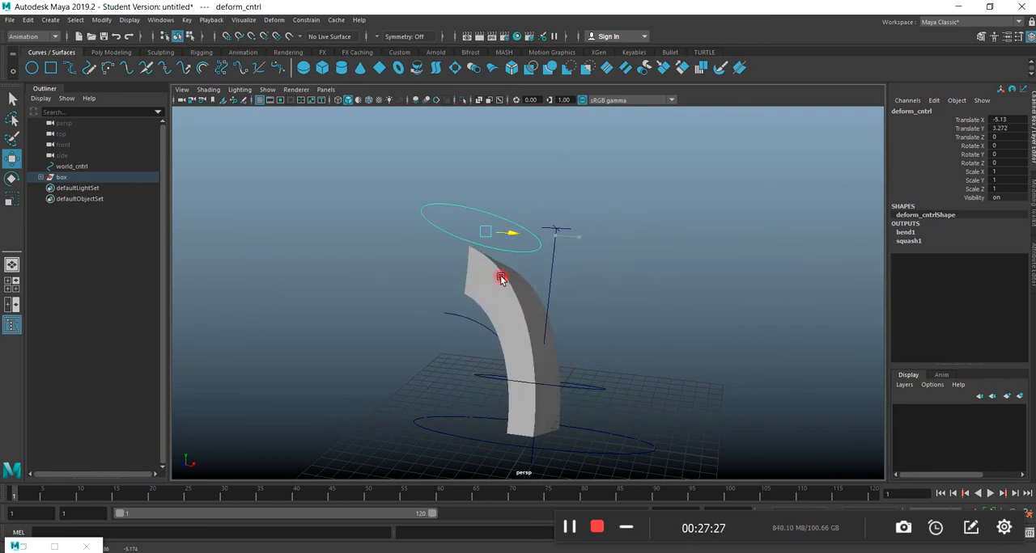
key(ctrl+z)
key(ctrl+z)
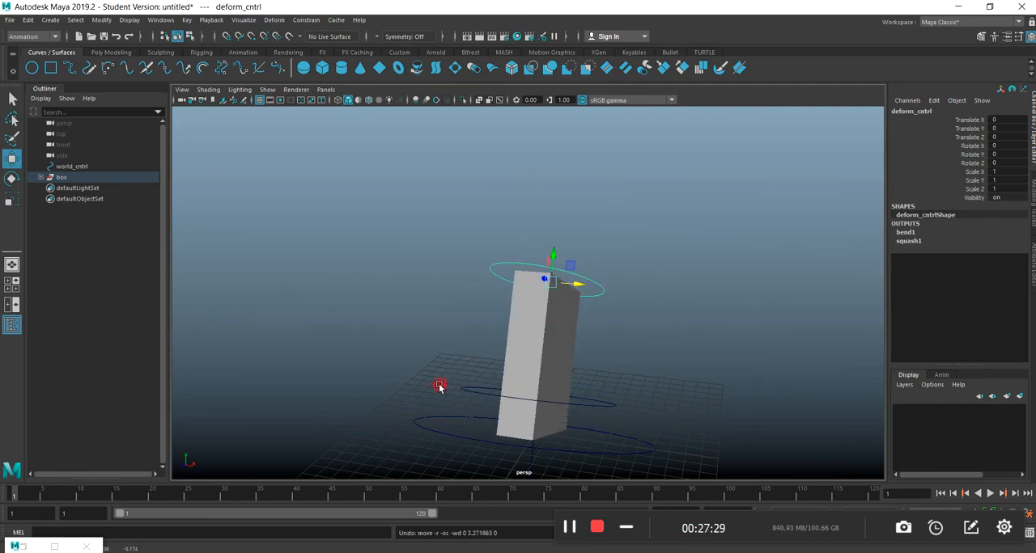
Rotate world_cntrl to tip the slab onto its side, at about -90.2 in X, 0.94 in Y and -103 in Z.
scroll(439, 387, down, 3)
click(482, 390)
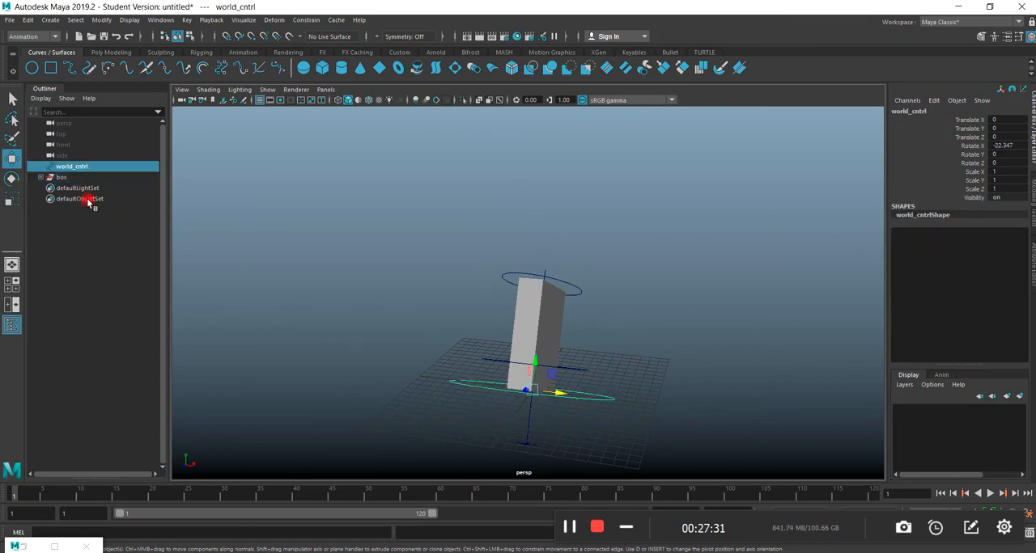
click(7, 179)
drag(527, 390, 531, 365)
key(ctrl+z)
scroll(545, 430, down, 4)
alt+drag(545, 412, 498, 401)
scroll(455, 389, up, 4)
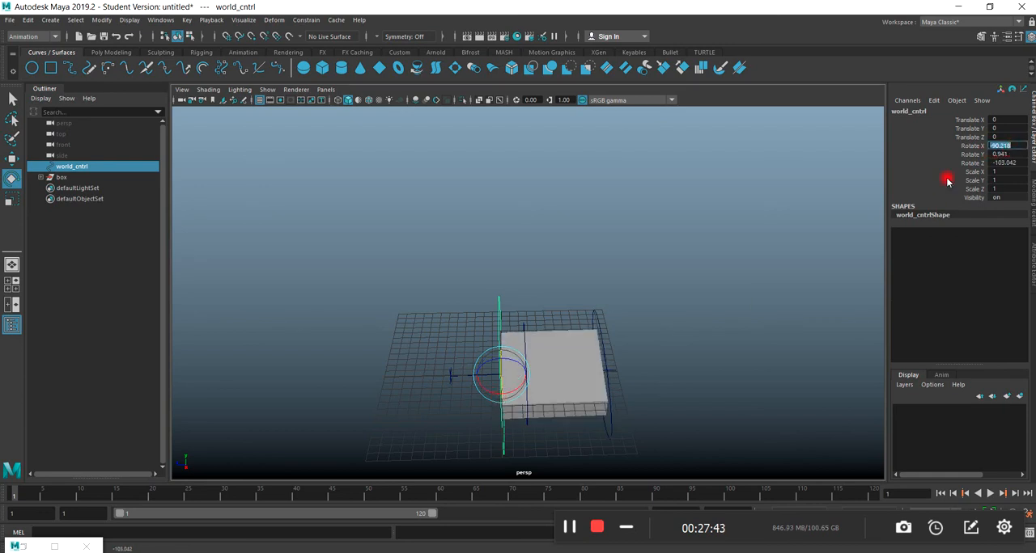
Set world_cntrl's Rotate X to exactly -90 and its Rotate Y to 0.
text(-90)
key(Return)
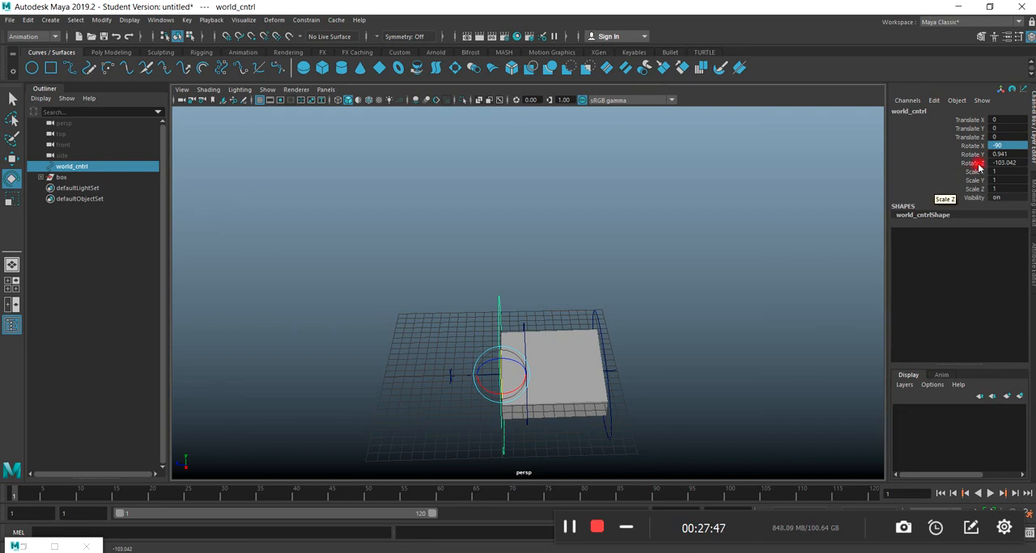
double_click(1011, 154)
key(Return)
double_click(1017, 162)
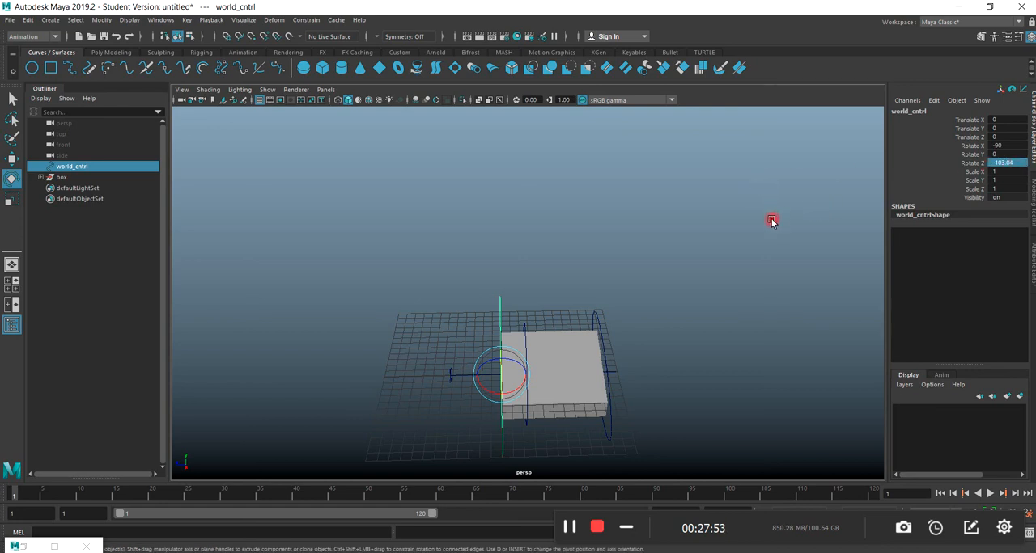
click(293, 292)
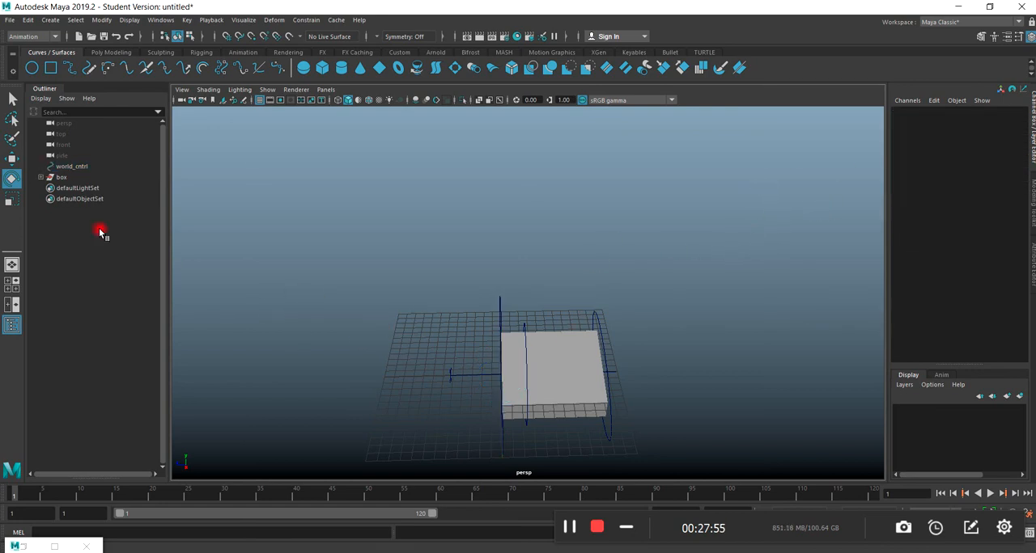
Level the slab in the side view by setting world_cntrl's Rotate Z to -90.
click(11, 161)
key(space)
key(space)
key(space)
scroll(396, 393, down, 2)
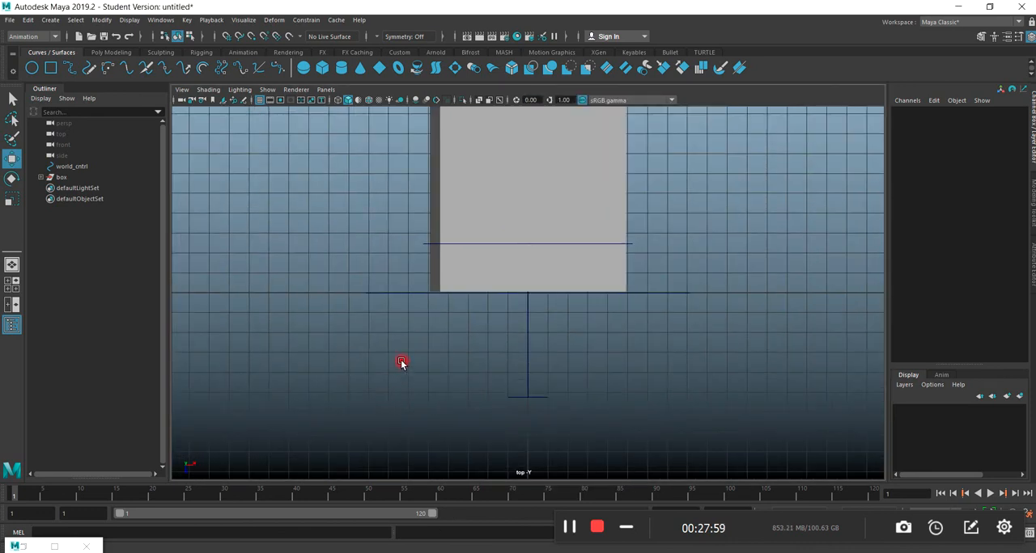
key(space)
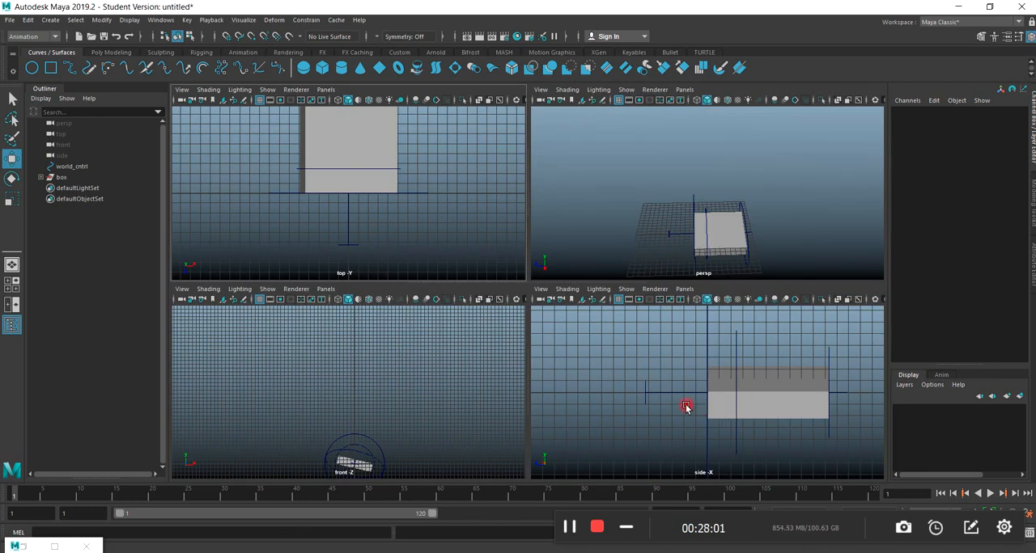
key(space)
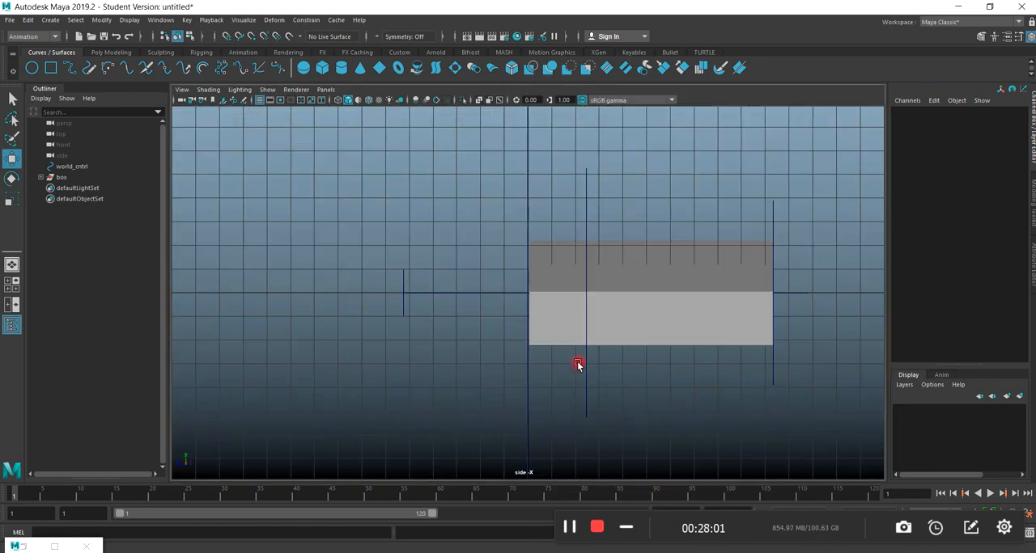
click(526, 216)
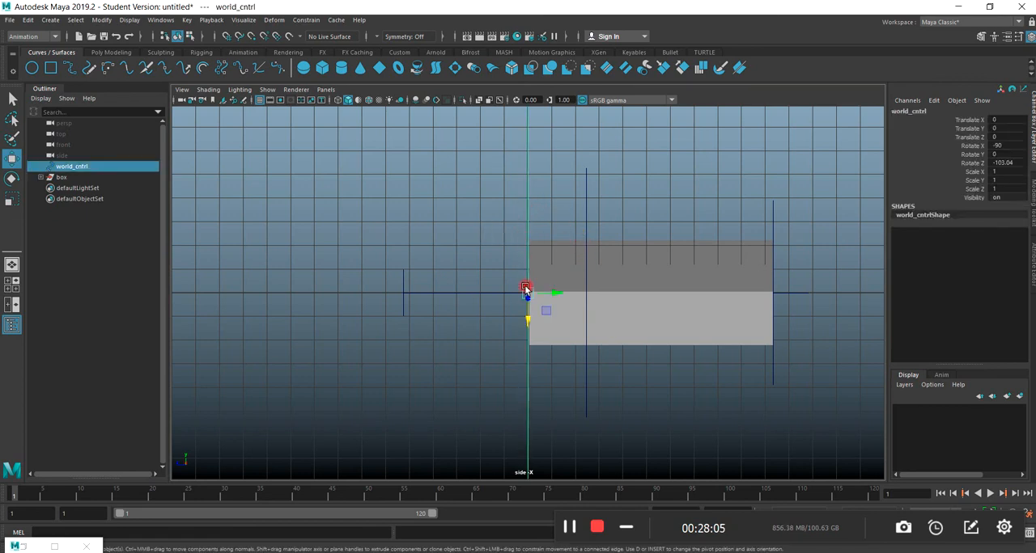
key(e)
drag(524, 291, 524, 289)
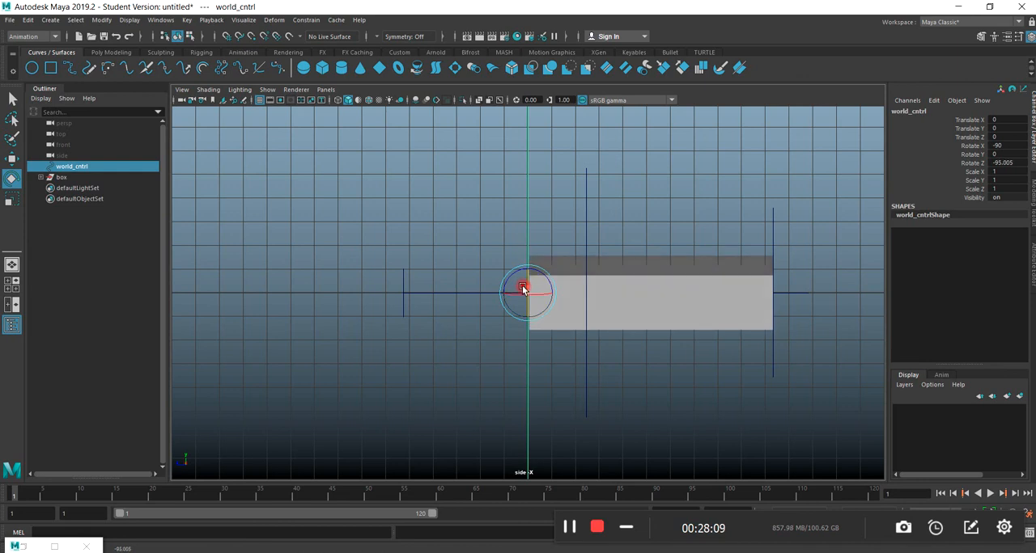
click(1002, 163)
text(-9)
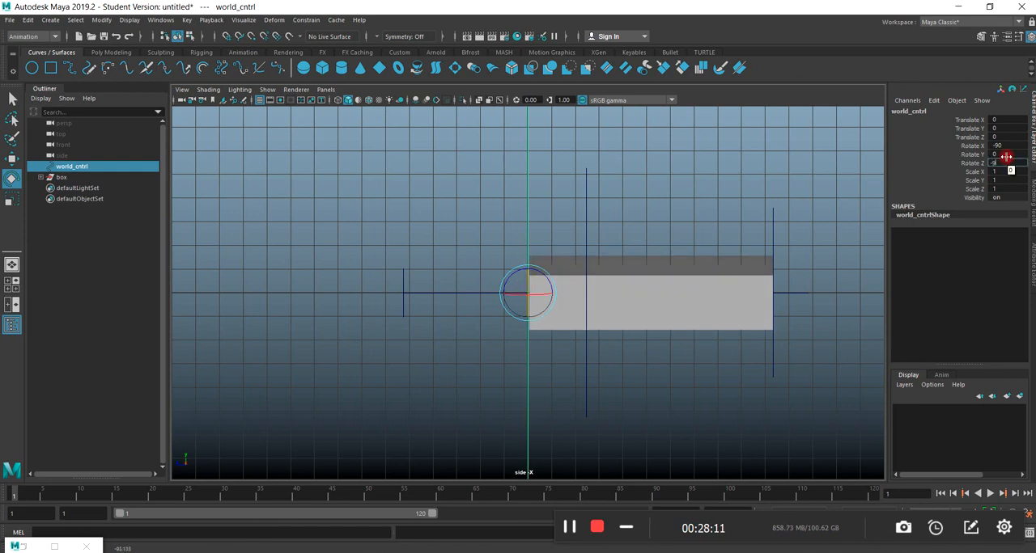
text(0)
key(Return)
Raise world_cntrl in the side view to a Translate Y of about 1.141 so the slab rests on the grid.
key(space)
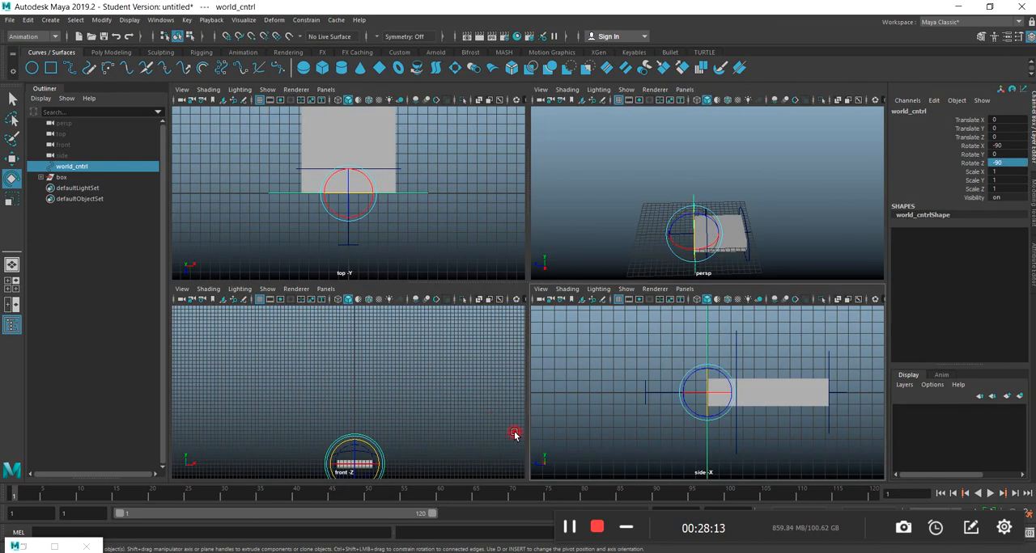
key(space)
click(11, 159)
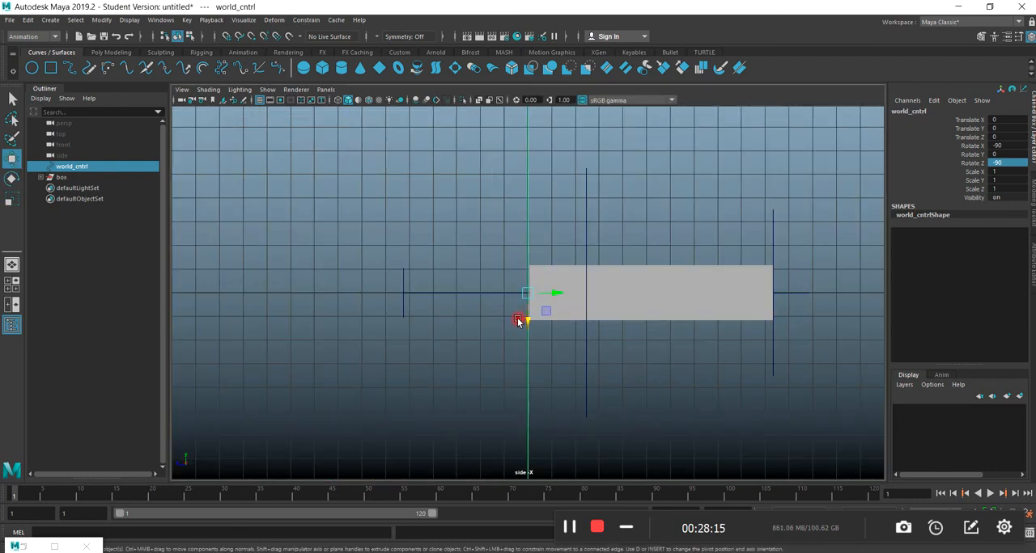
drag(526, 321, 527, 290)
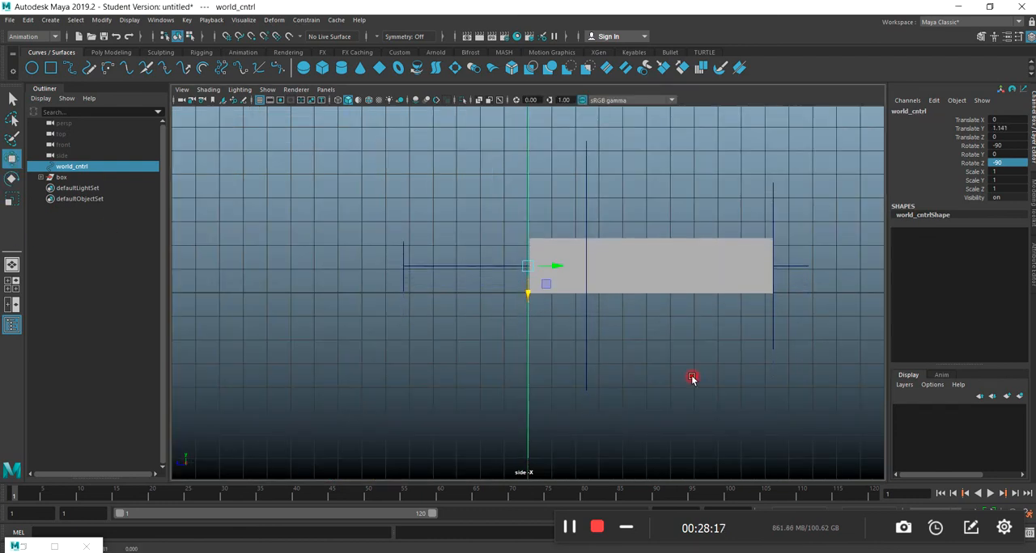
Expand the box group and turn off the visibility of squash1Handle in the perspective view.
key(space)
key(space)
alt+drag(664, 331, 504, 386)
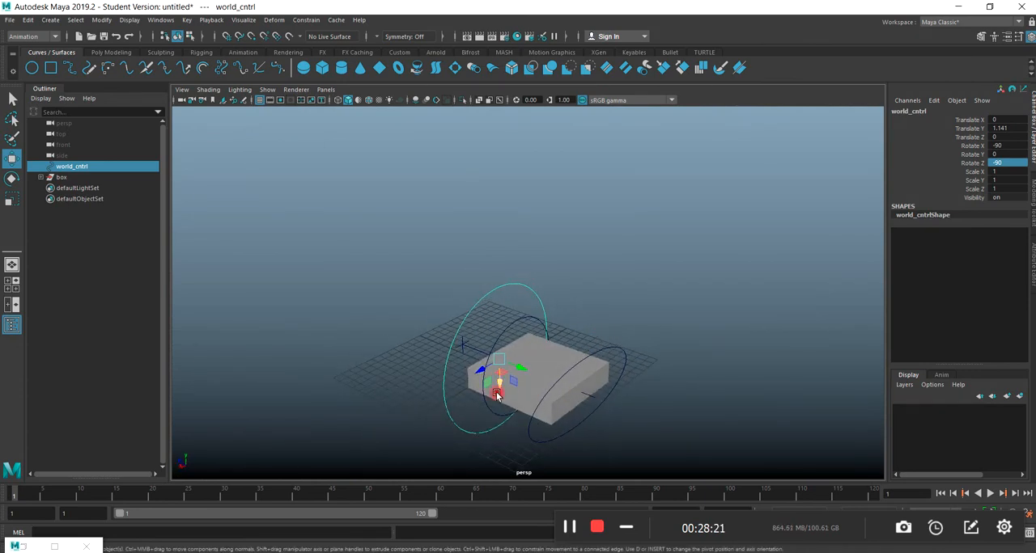
alt+middle_drag(570, 346, 516, 286)
scroll(425, 335, up, 5)
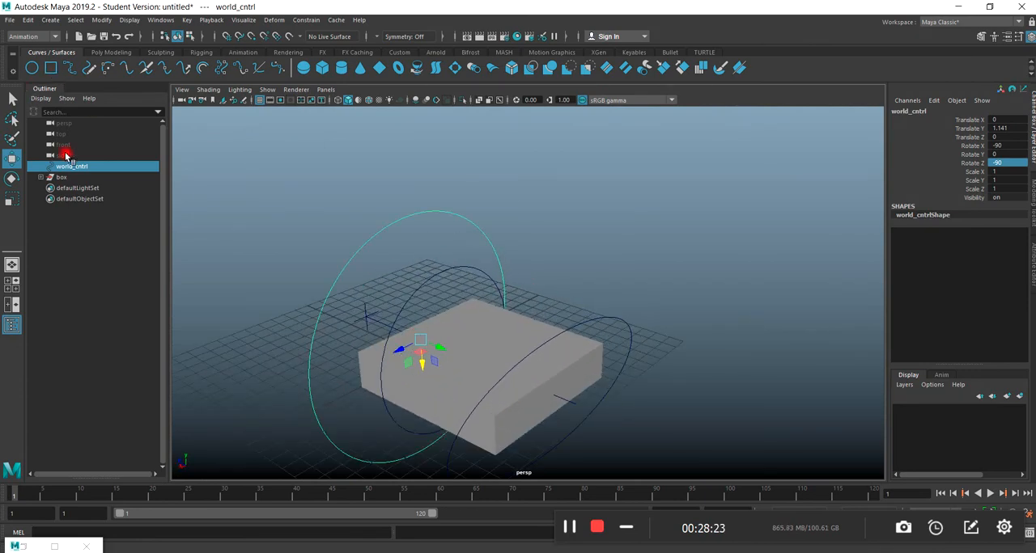
click(60, 177)
click(43, 178)
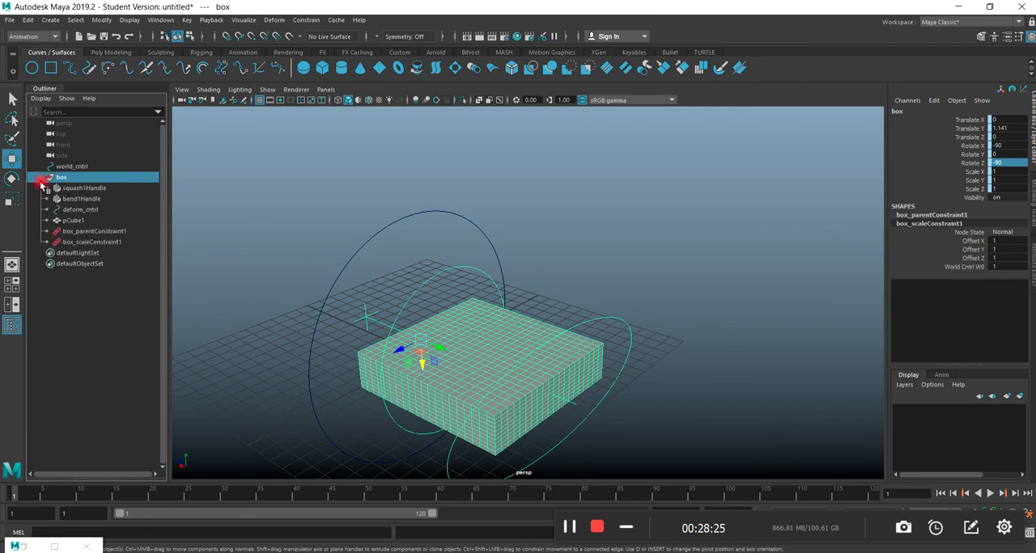
click(73, 189)
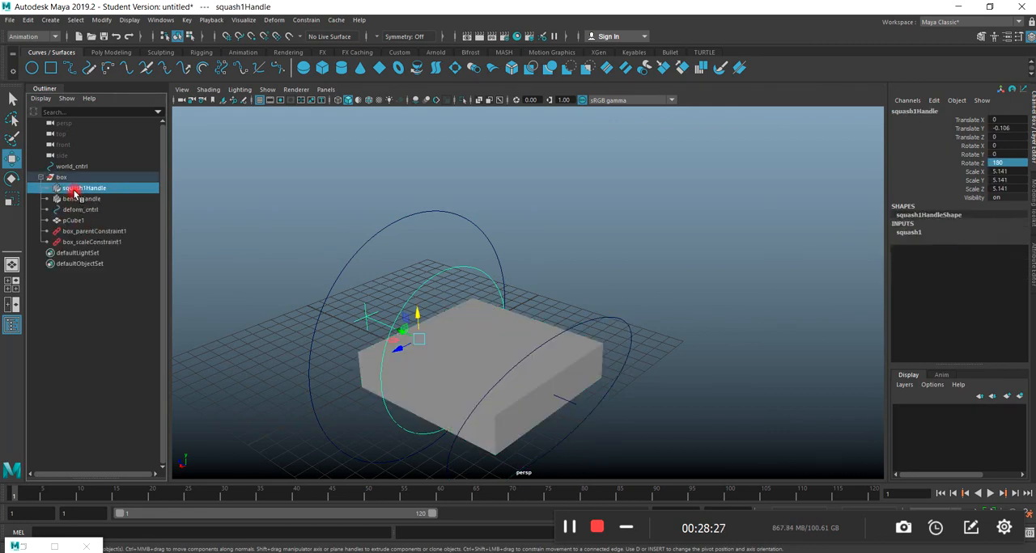
right_click(75, 194)
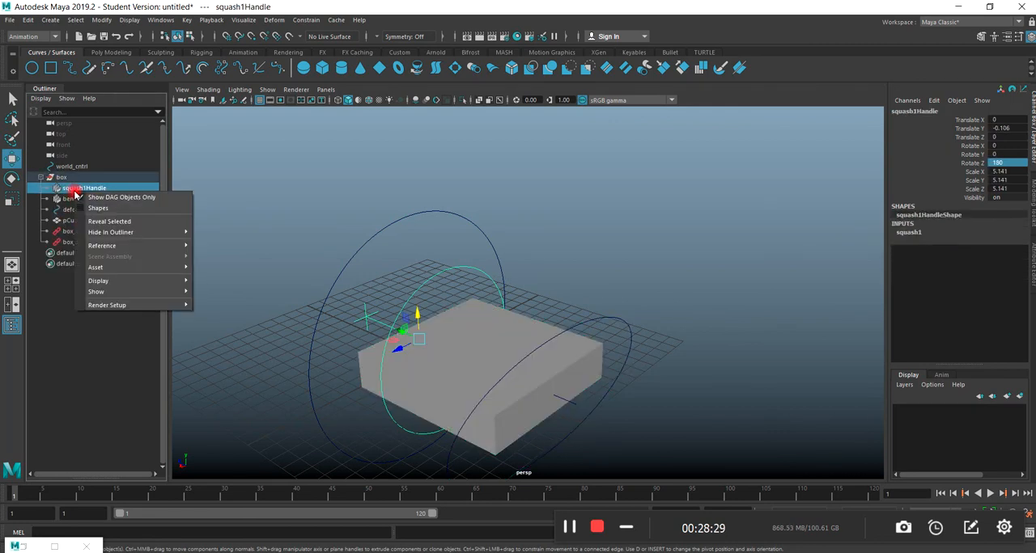
mouse_move(121, 234)
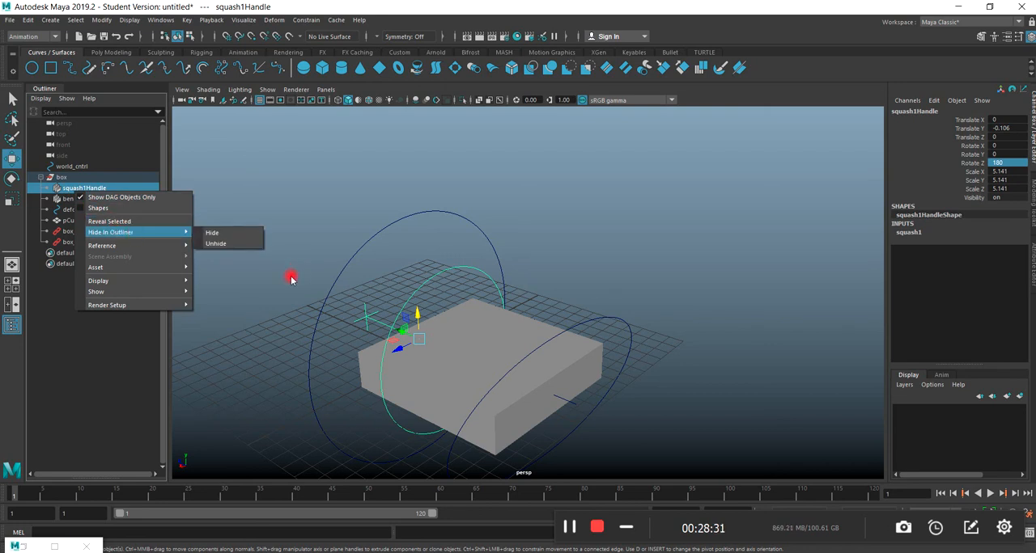
click(257, 325)
click(458, 268)
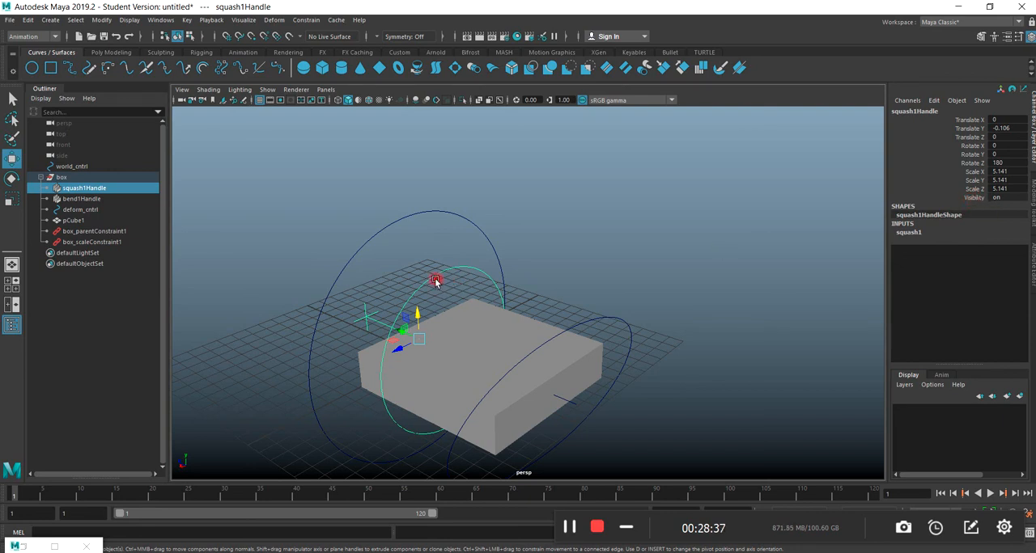
click(966, 199)
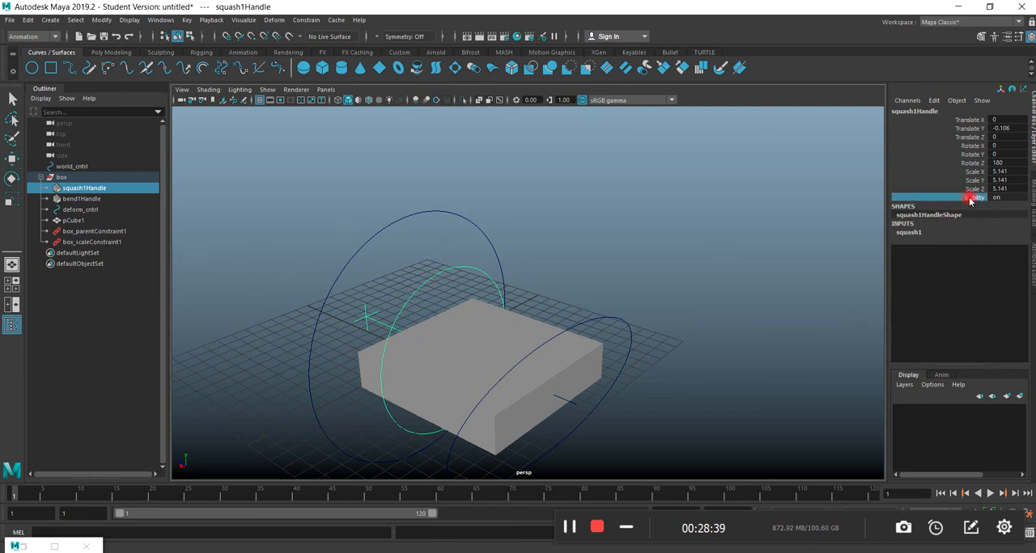
middle_drag(752, 231, 687, 235)
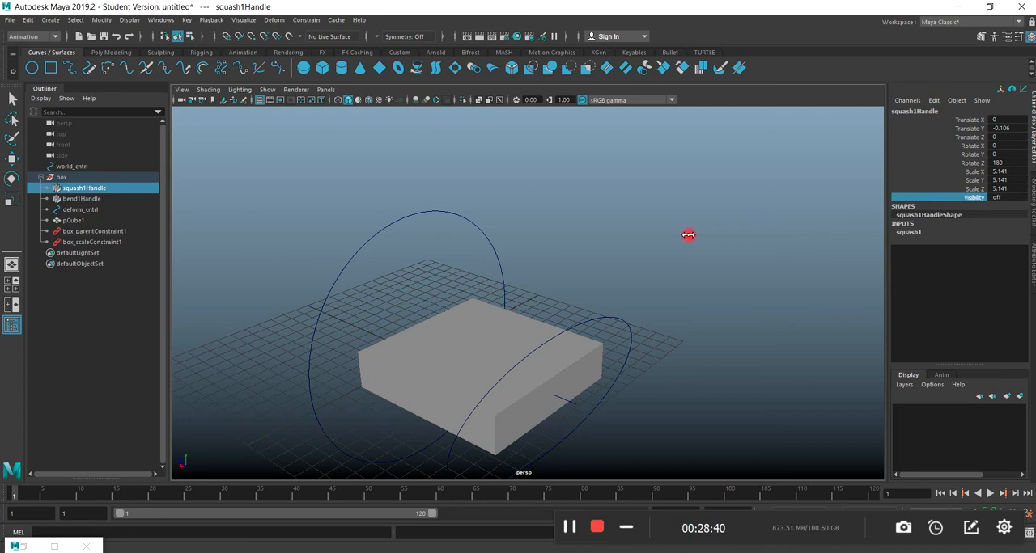
Turn off the visibility of bend1Handle and clear the selection.
click(570, 403)
middle_drag(781, 212, 719, 215)
alt+right_drag(634, 335, 587, 334)
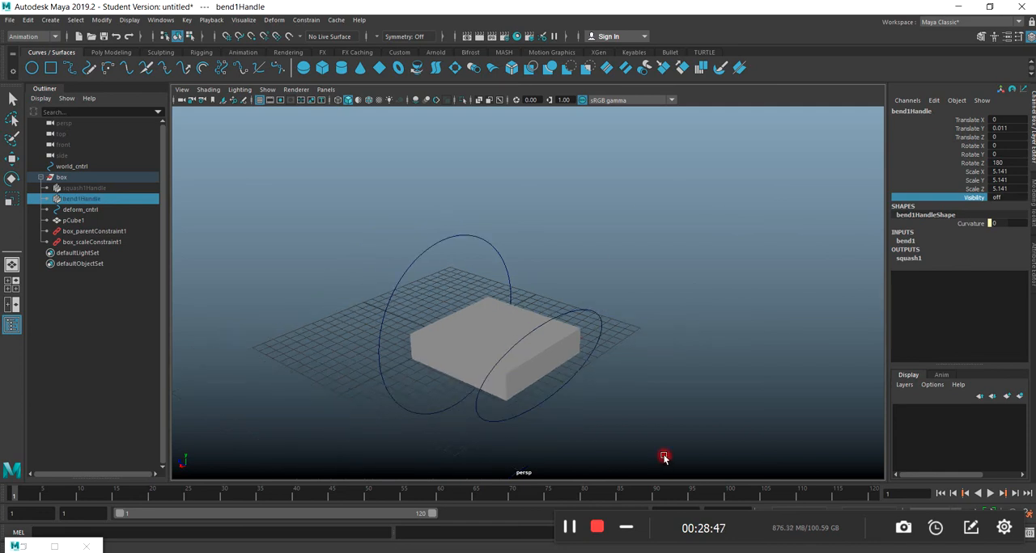
click(664, 464)
Slide world_cntrl to one end of the grid, at a Translate Z of about 13.291.
click(560, 317)
drag(567, 375, 554, 394)
alt+drag(441, 414, 463, 322)
click(448, 306)
drag(477, 360, 351, 397)
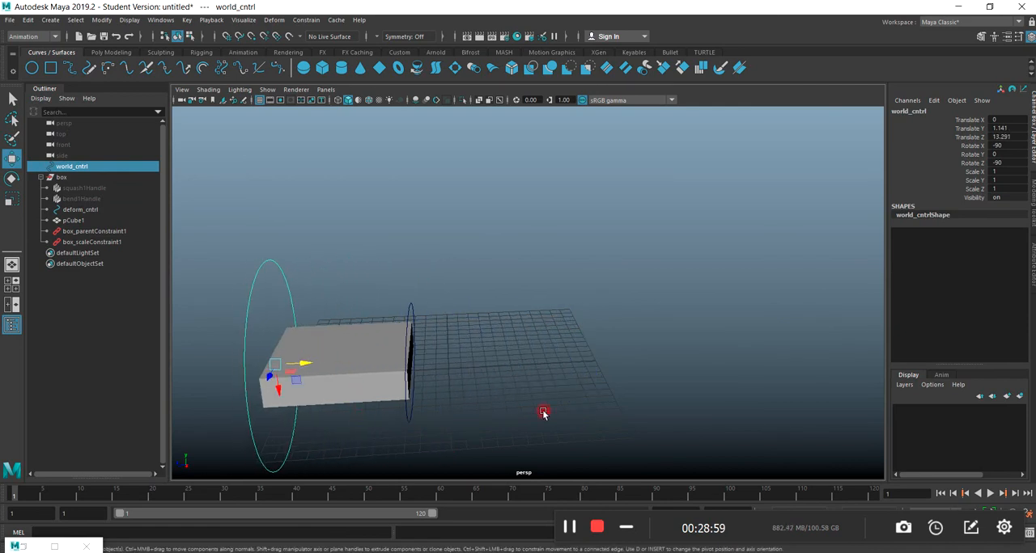
Select deform_cntrl together with world_cntrl and key both controls at frame 1.
alt+drag(358, 435, 385, 421)
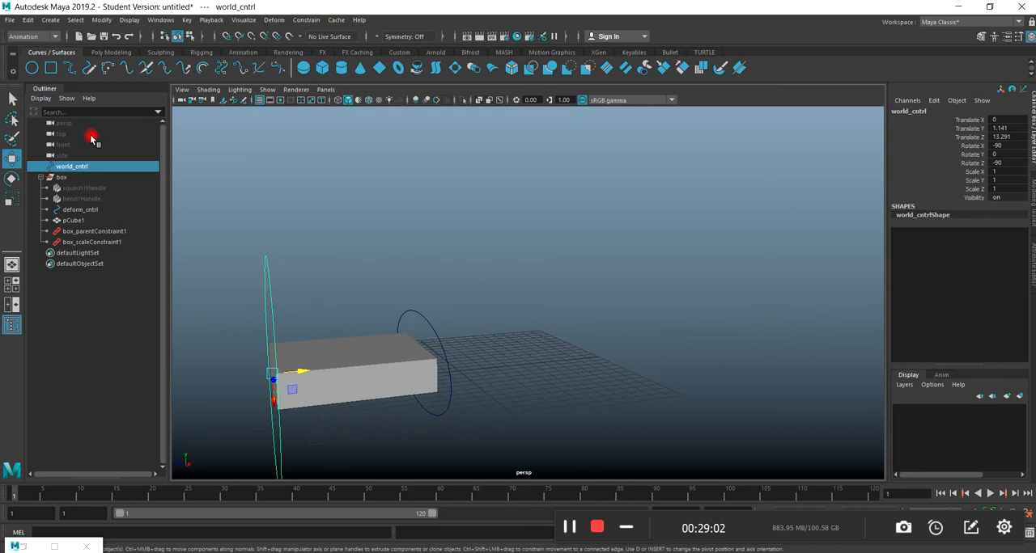
click(418, 313)
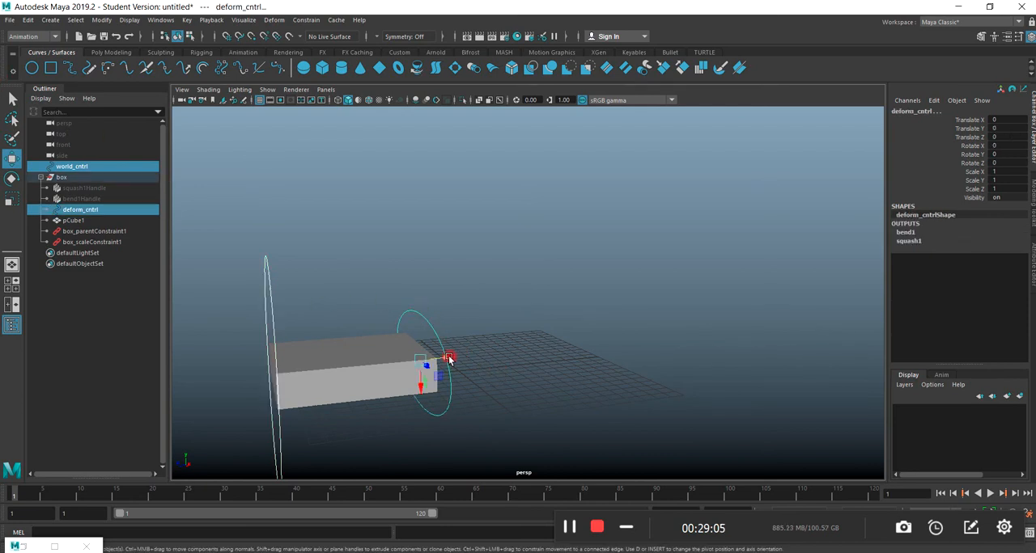
click(396, 427)
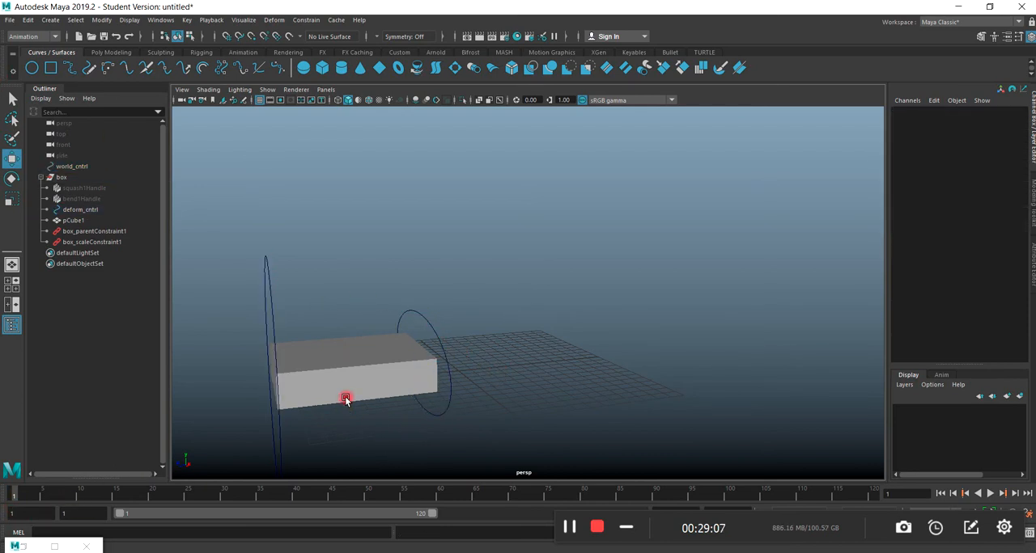
Stretch the slab at frame 4 by moving deform_cntrl to a Translate Y of about 8.687, and key it.
key(alt+v)
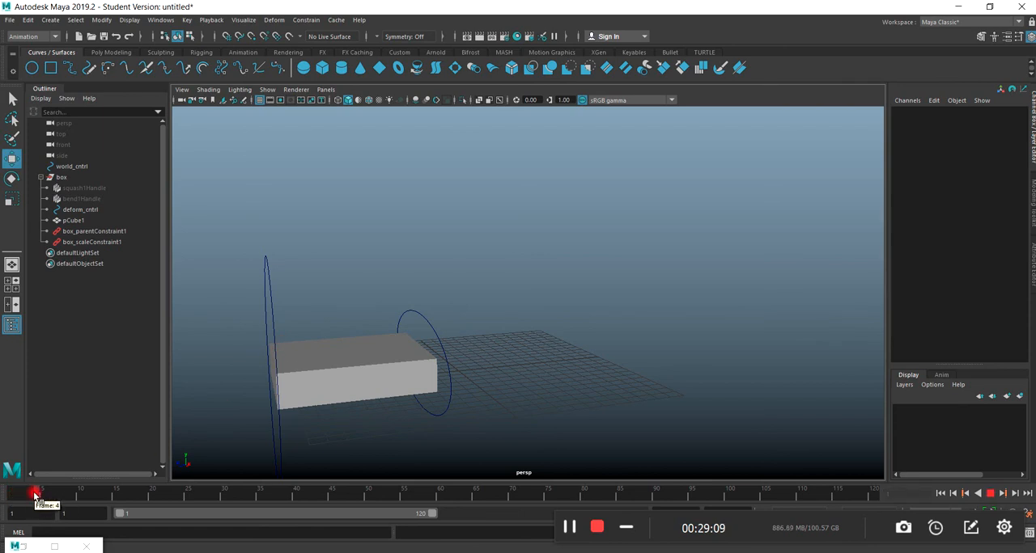
click(427, 323)
drag(444, 360, 538, 356)
key(s)
key(alt+v)
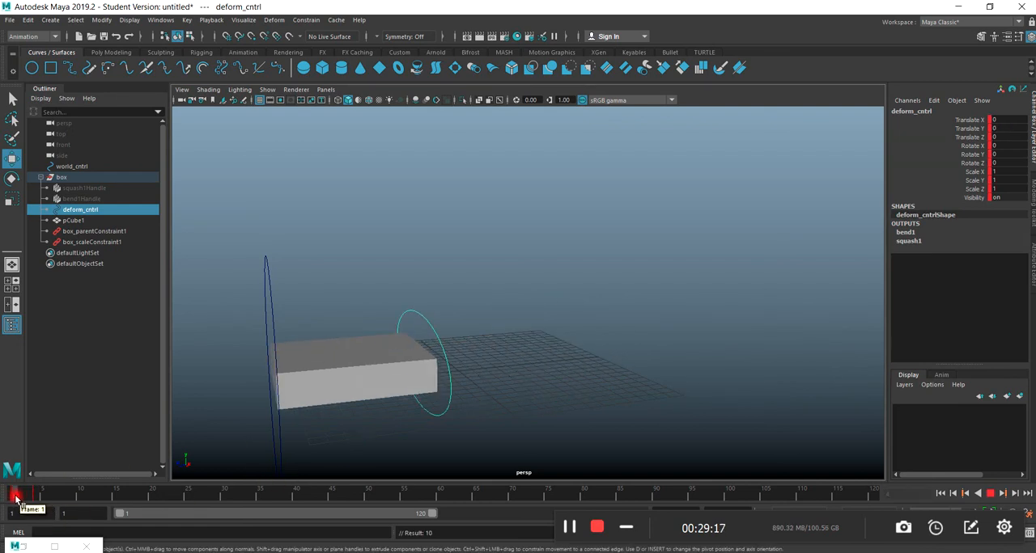
click(38, 496)
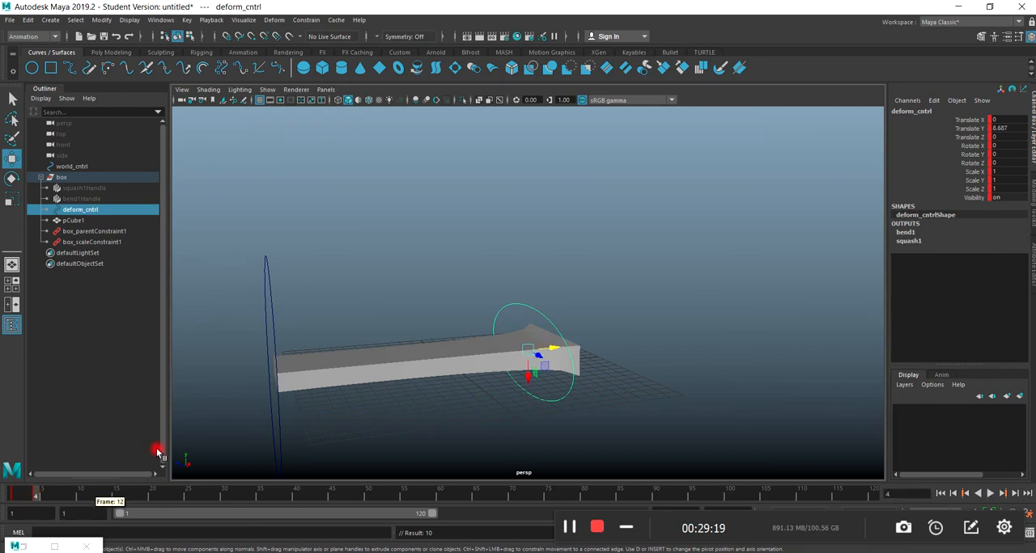
Move world_cntrl to a Translate Z of about -0.313 and compress deform_cntrl to a Translate Y of about -3.446.
click(267, 321)
drag(298, 373, 484, 358)
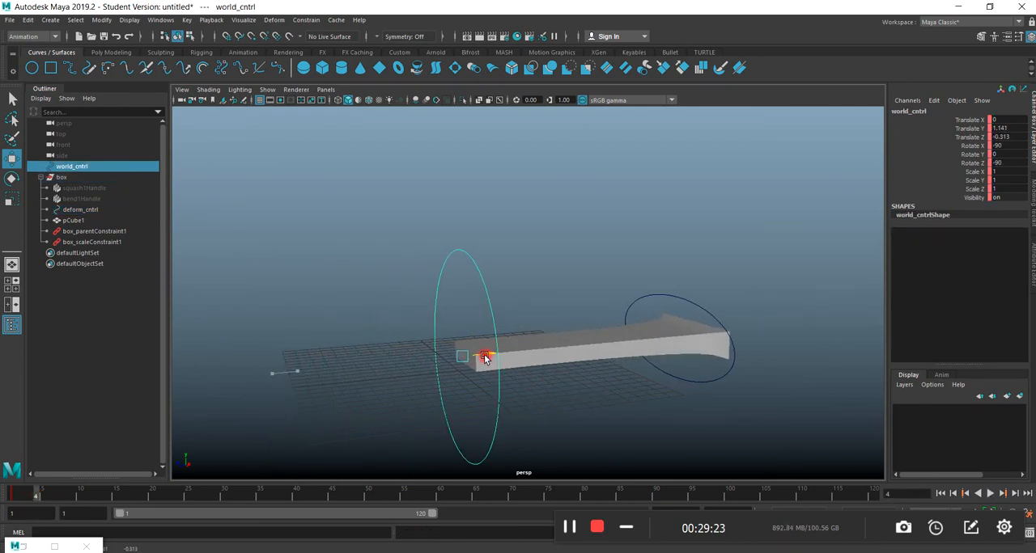
click(637, 302)
drag(687, 337, 563, 358)
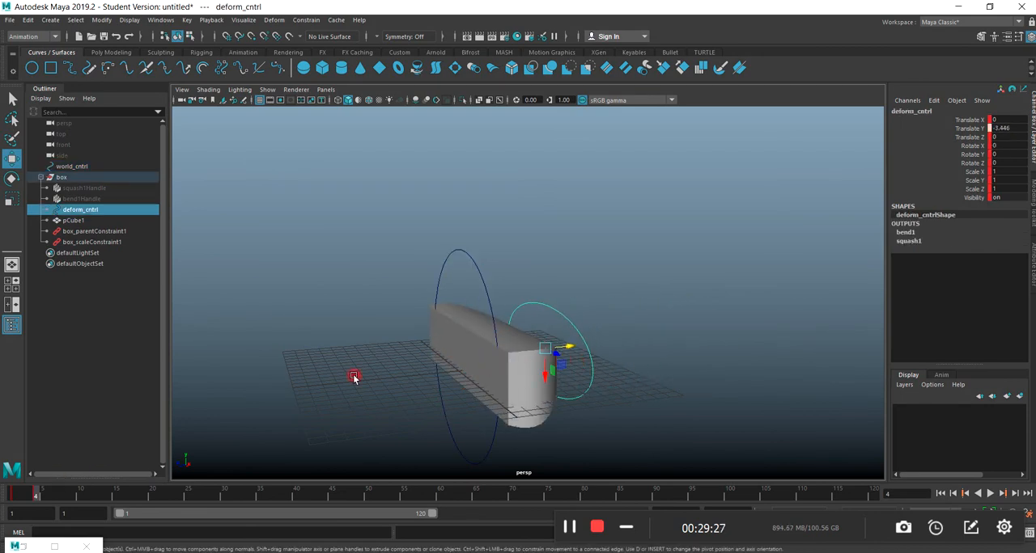
Select world_cntrl and deform_cntrl together and key both controls at frame 4.
key(Caps_Lock)
click(474, 261)
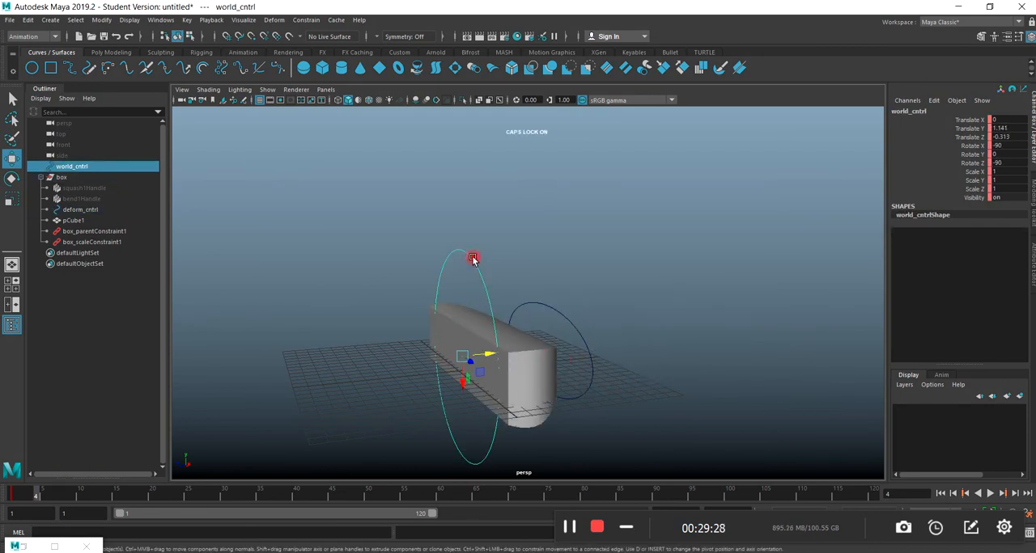
shift+click(551, 311)
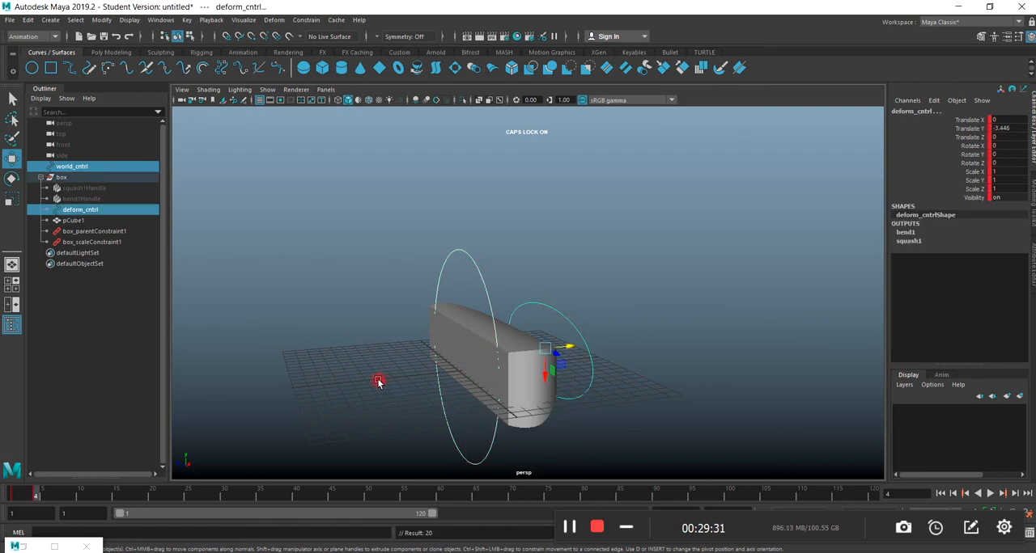
Go to frame 2, stretch the slab by moving deform_cntrl to a Translate Y of about 13.977, and key it.
click(12, 494)
mouse_move(7, 496)
mouse_down()
mouse_move(37, 495)
mouse_move(3, 501)
mouse_move(34, 495)
mouse_move(18, 497)
mouse_up()
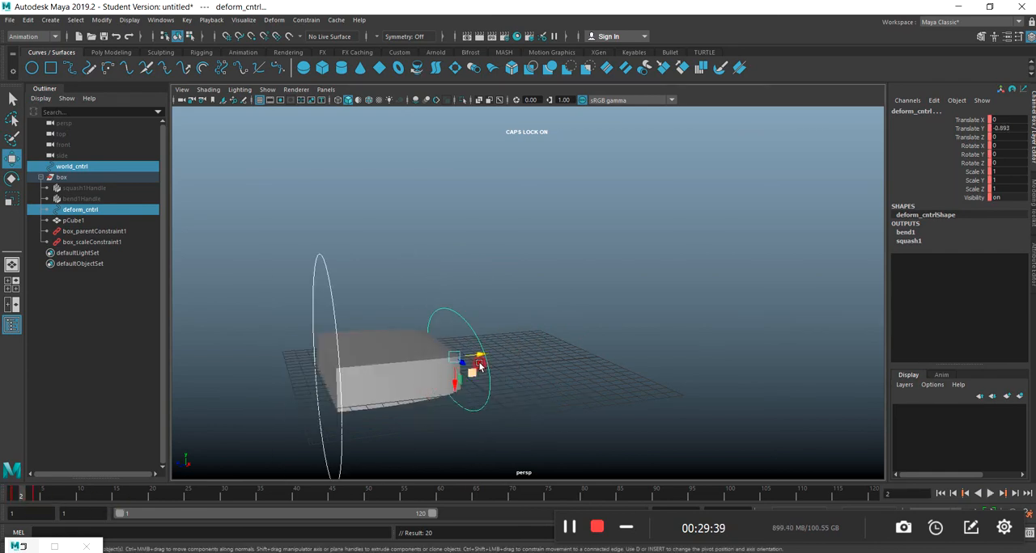
drag(479, 361, 636, 348)
click(467, 330)
click(468, 326)
drag(85, 493, 22, 501)
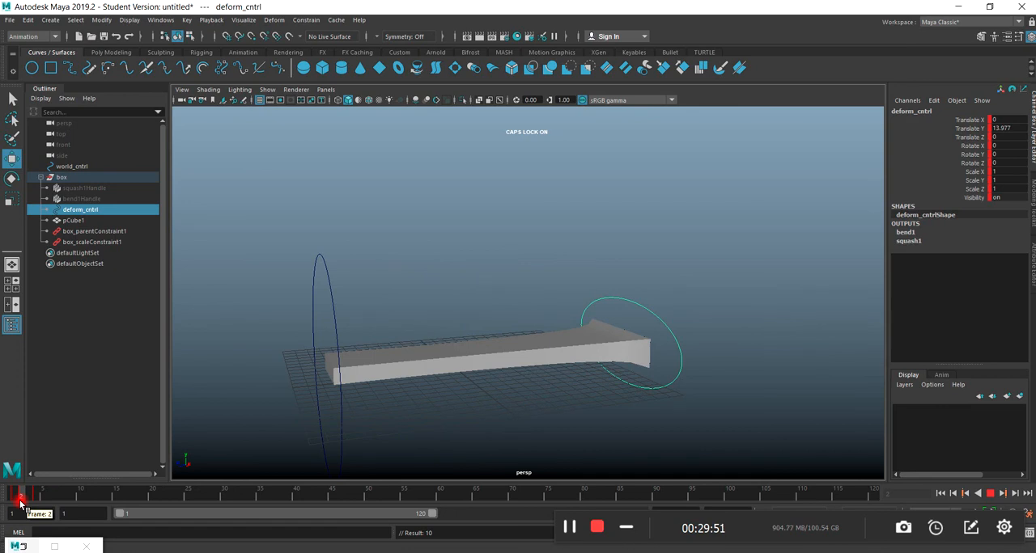
Open the Graph Editor for deform_cntrl, frame its animation curves, and place the window clear of the slab.
click(160, 19)
mouse_move(183, 81)
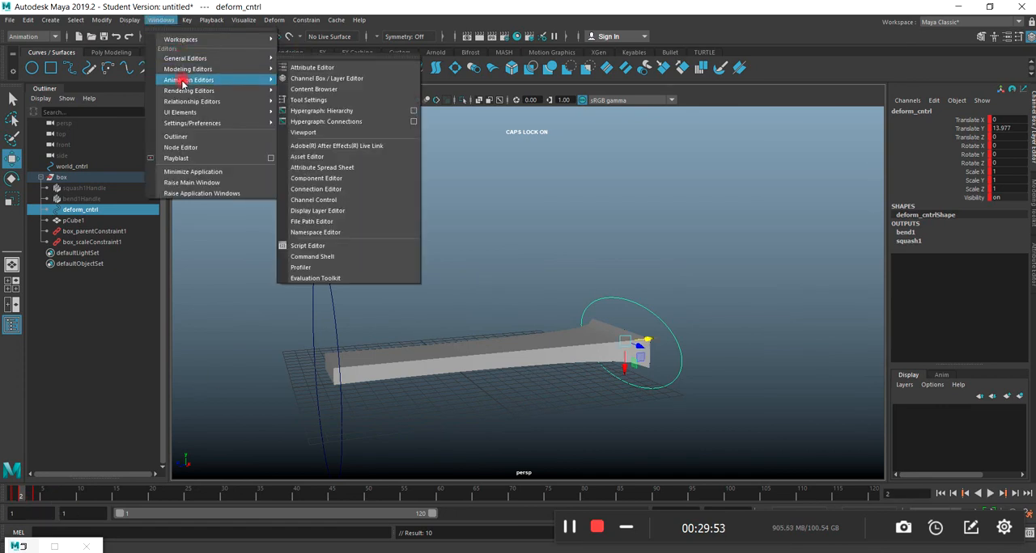
click(296, 87)
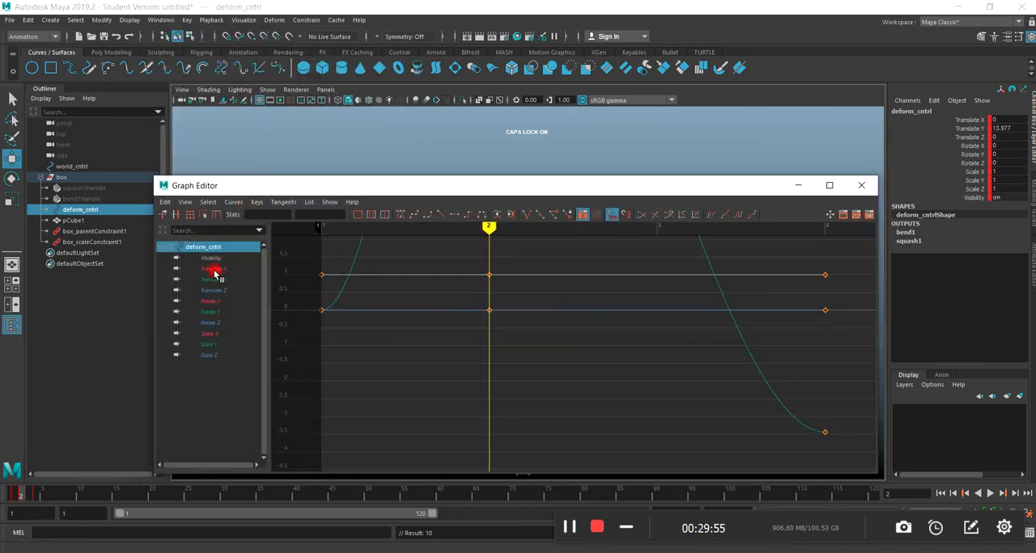
key(a)
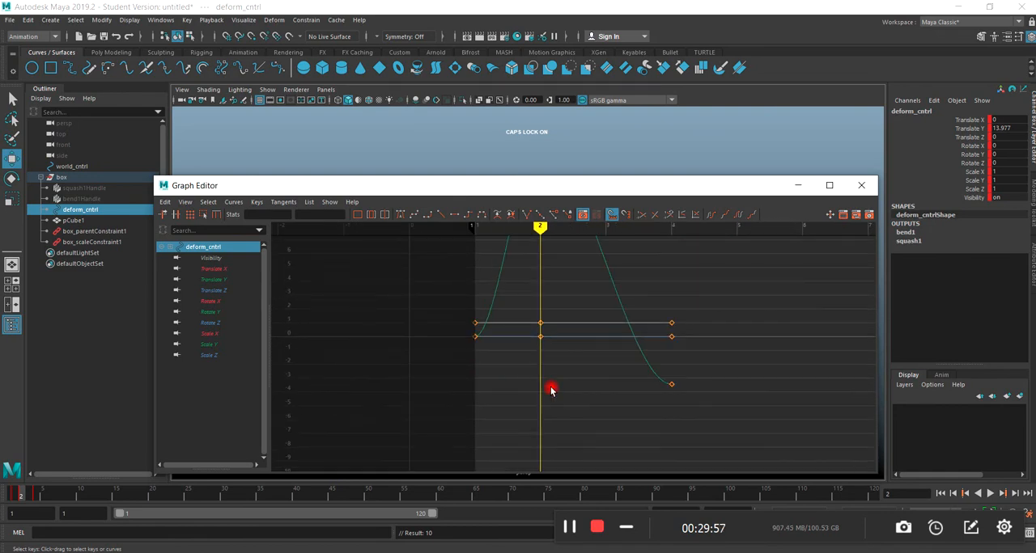
drag(539, 187, 669, 69)
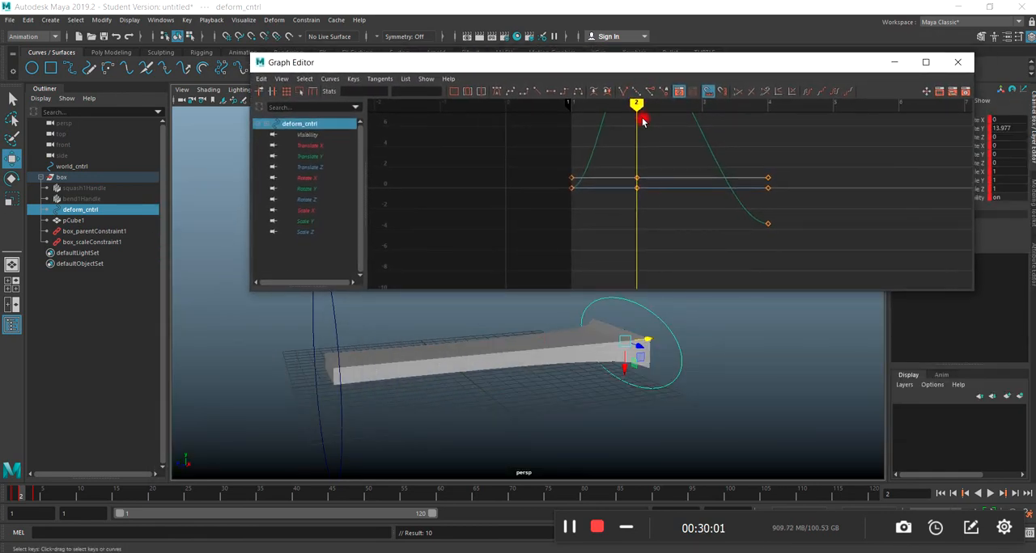
Lower deform_cntrl's Translate Y key at frame 2 to about 4.889 on its animation curve.
key(a)
click(655, 143)
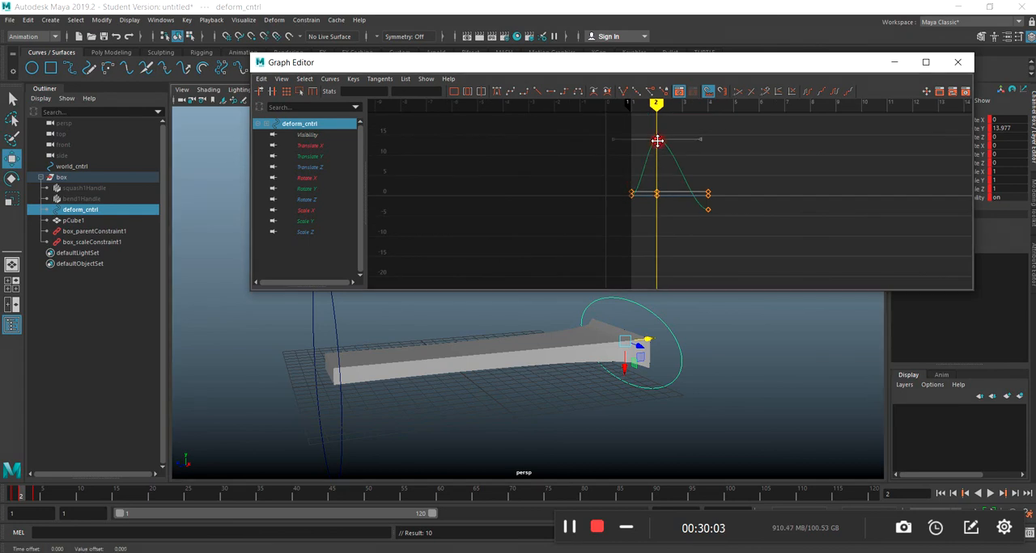
drag(656, 145, 655, 176)
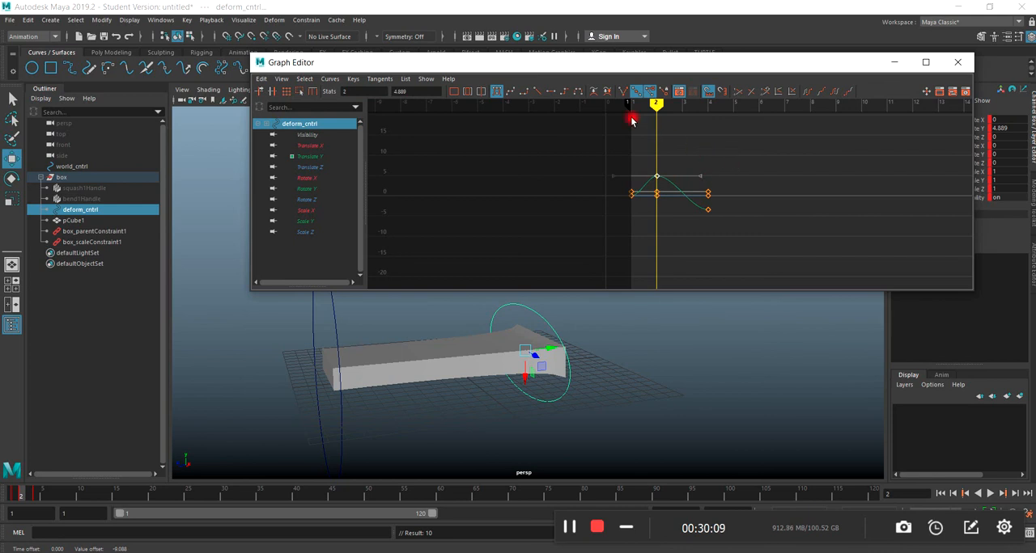
Try compressing deform_cntrl at frame 2 to a Translate Y of about -2.656 and rotating world_cntrl to a Rotate Y of about 56.8.
mouse_move(542, 350)
mouse_down()
mouse_move(453, 358)
mouse_move(547, 360)
mouse_up()
drag(473, 64, 1035, 324)
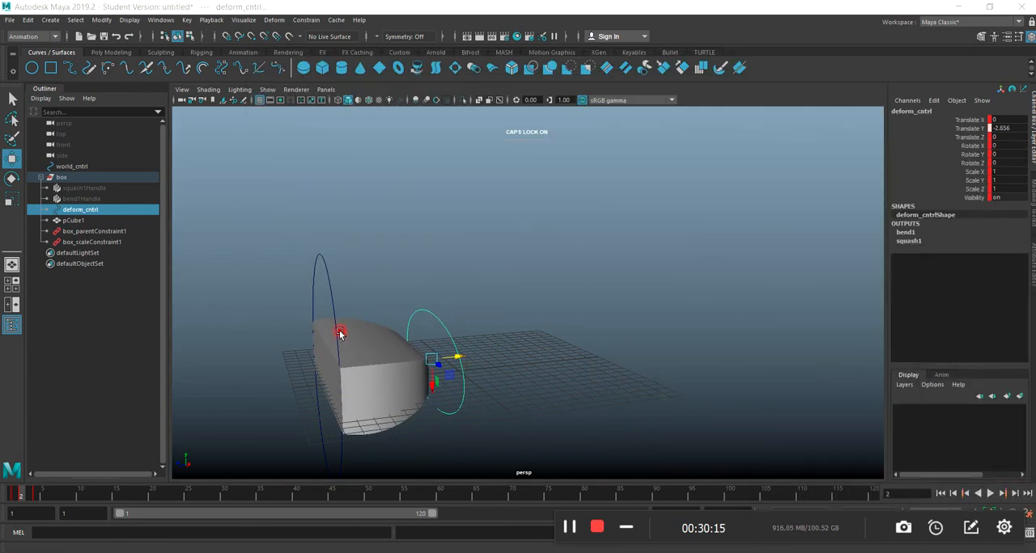
click(10, 178)
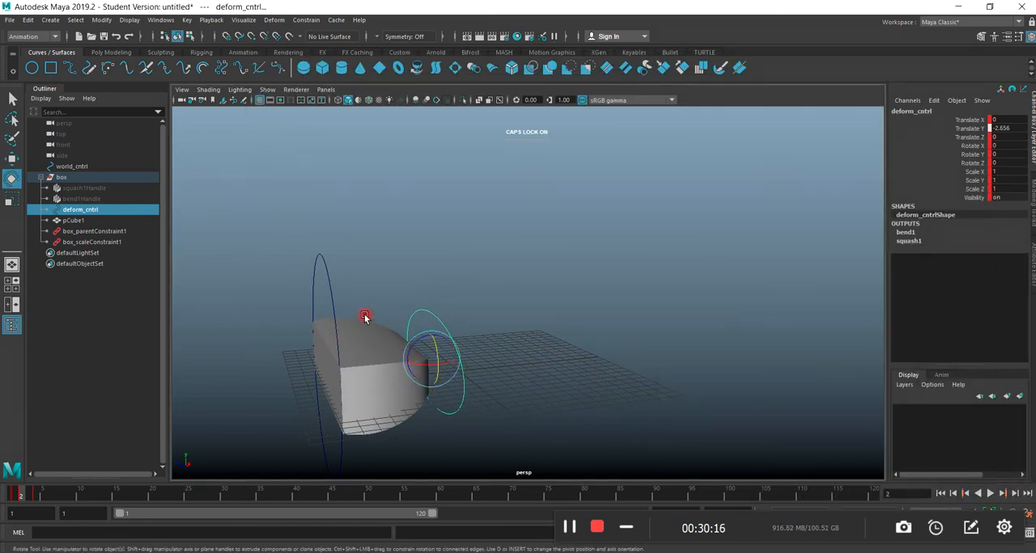
click(326, 278)
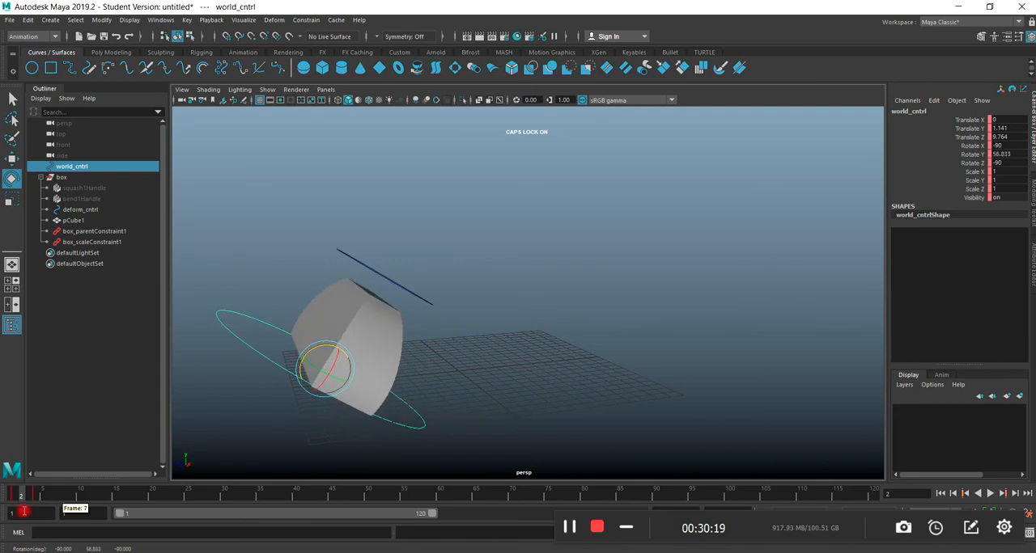
mouse_move(22, 500)
mouse_down()
mouse_move(54, 494)
mouse_move(11, 493)
mouse_move(40, 518)
mouse_move(8, 496)
mouse_move(52, 497)
mouse_move(5, 503)
mouse_move(44, 491)
mouse_move(9, 498)
mouse_up()
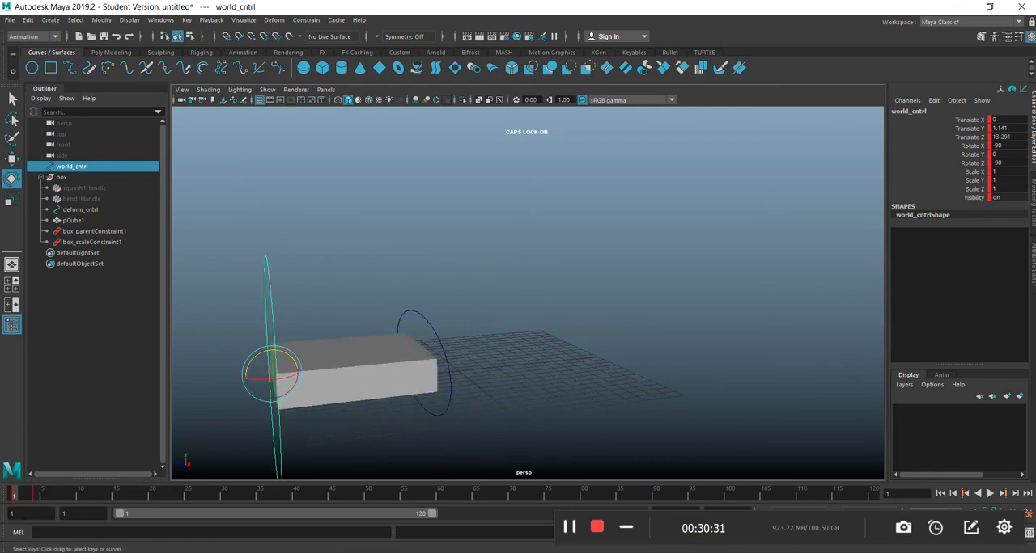
Close the Graph Editor and move world_cntrl at frame 1 to a Translate Z of about 1.239.
drag(466, 177, 345, 180)
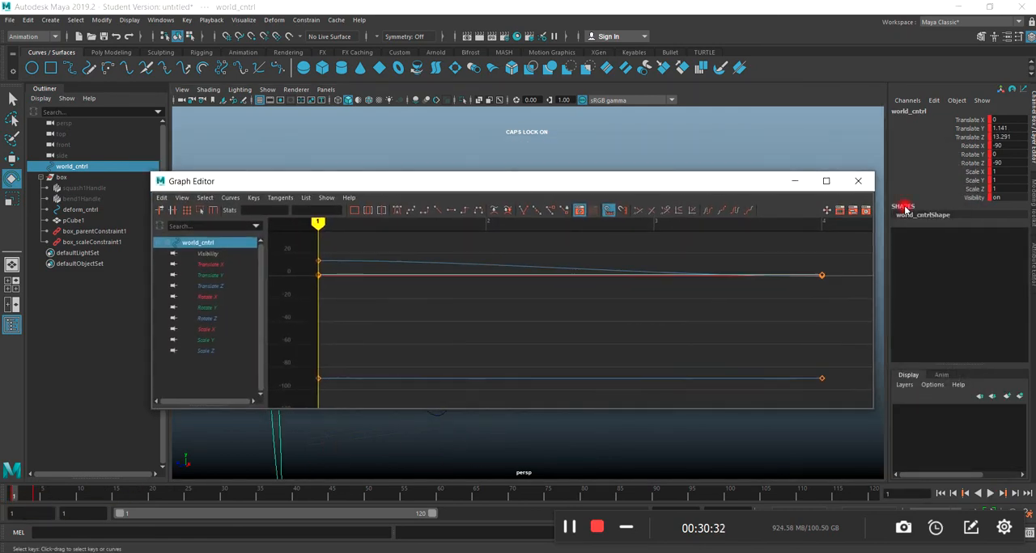
click(859, 181)
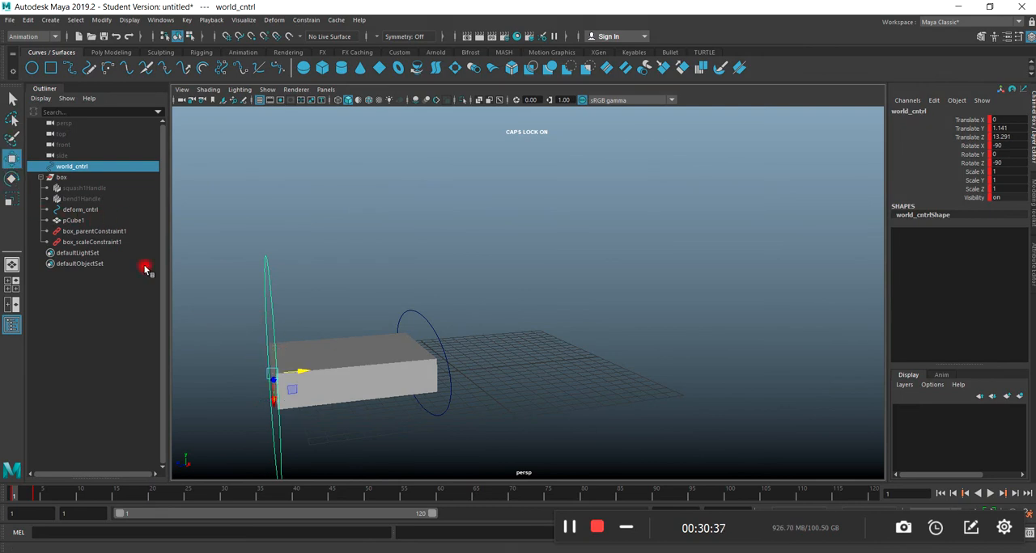
drag(300, 374, 466, 369)
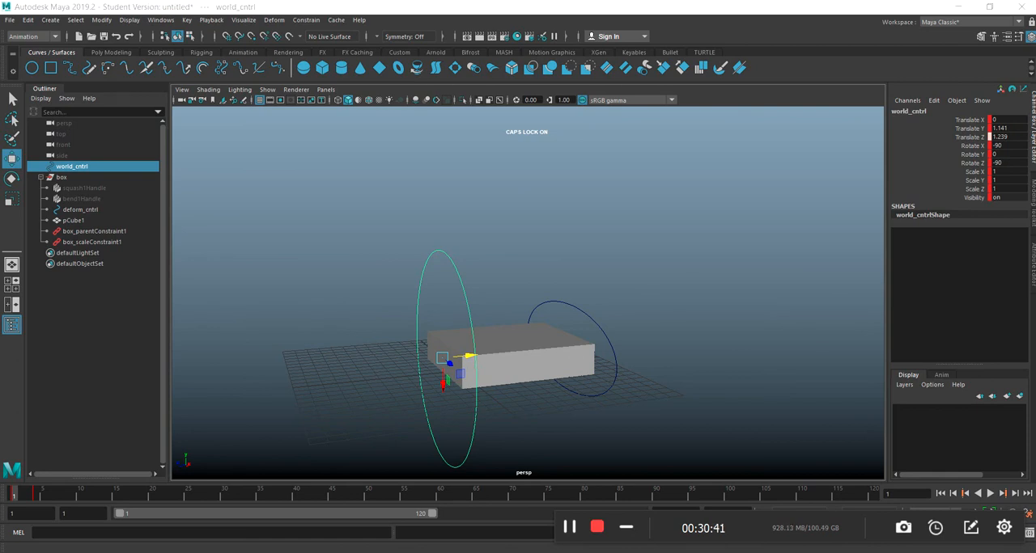
Switch to the Maya window with the scene box rig demos.ma, maximize it, and bring the demo rigs into view.
drag(1035, 94, 363, 42)
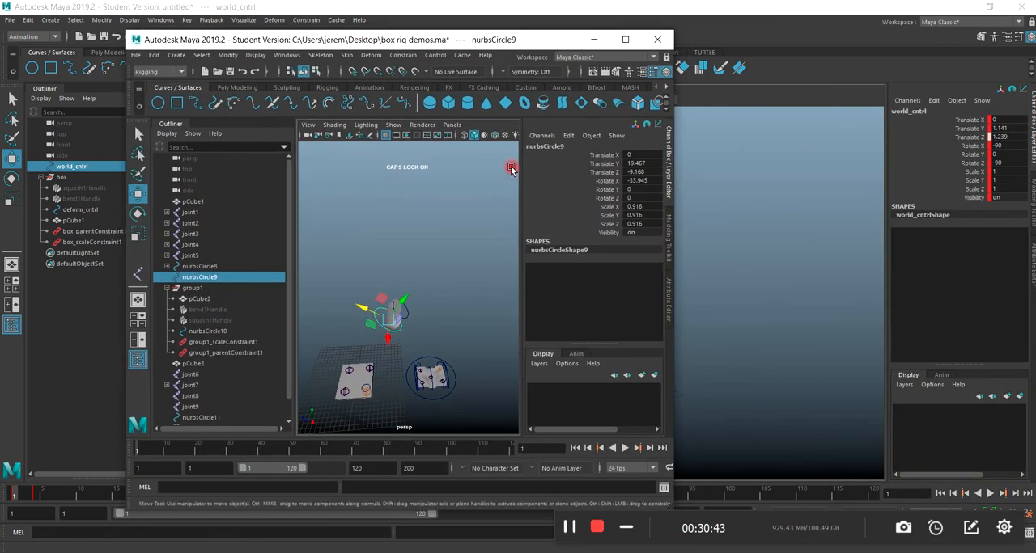
click(625, 39)
scroll(441, 397, up, 2)
scroll(443, 387, down, 2)
scroll(404, 400, down, 3)
scroll(401, 423, down, 1)
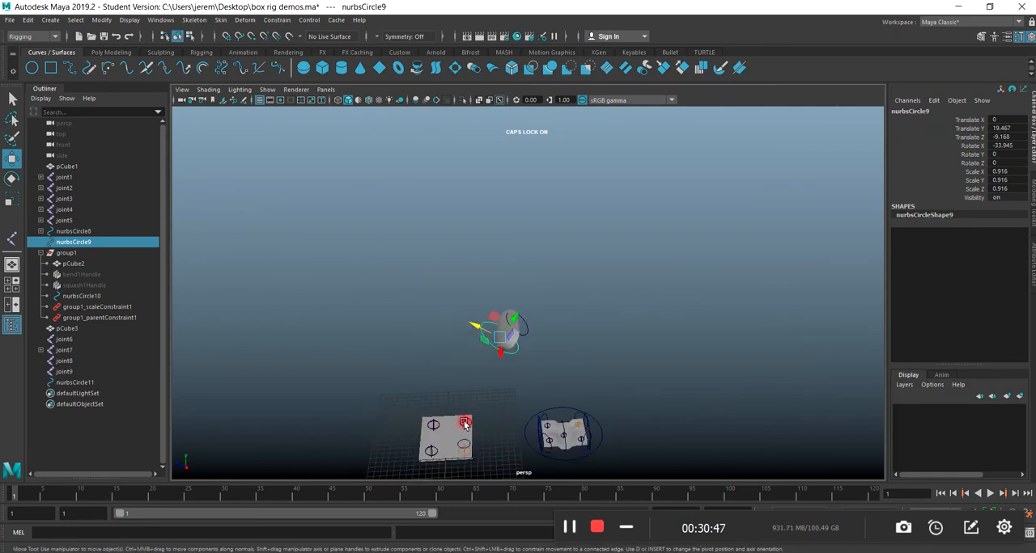
Select the control nurbsCircle11 on the flat pCube3 slab and raise it to a Translate Y of about 1.948 to deform the slab.
alt+middle_drag(468, 379, 428, 336)
scroll(411, 387, up, 3)
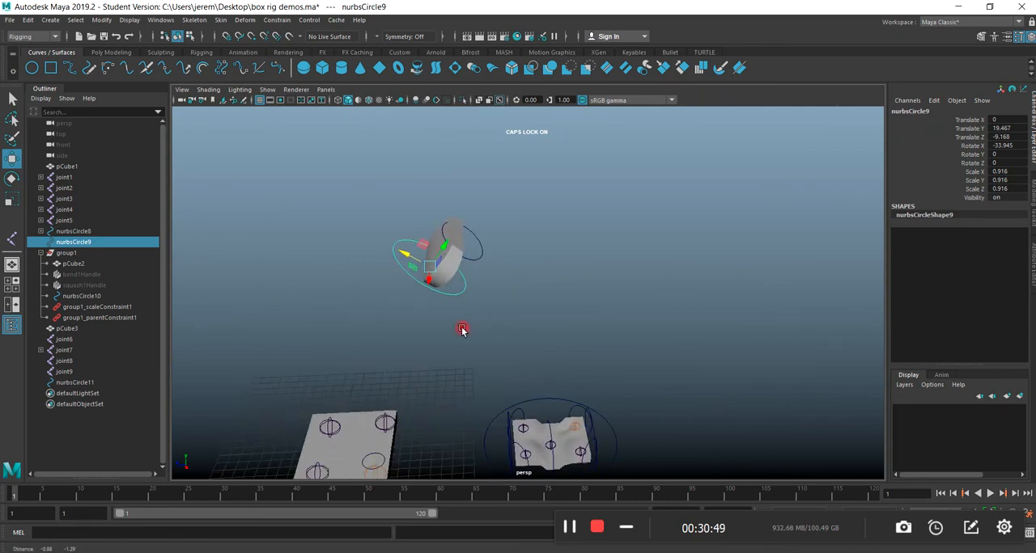
alt+middle_drag(429, 462, 513, 389)
scroll(437, 457, up, 3)
click(450, 440)
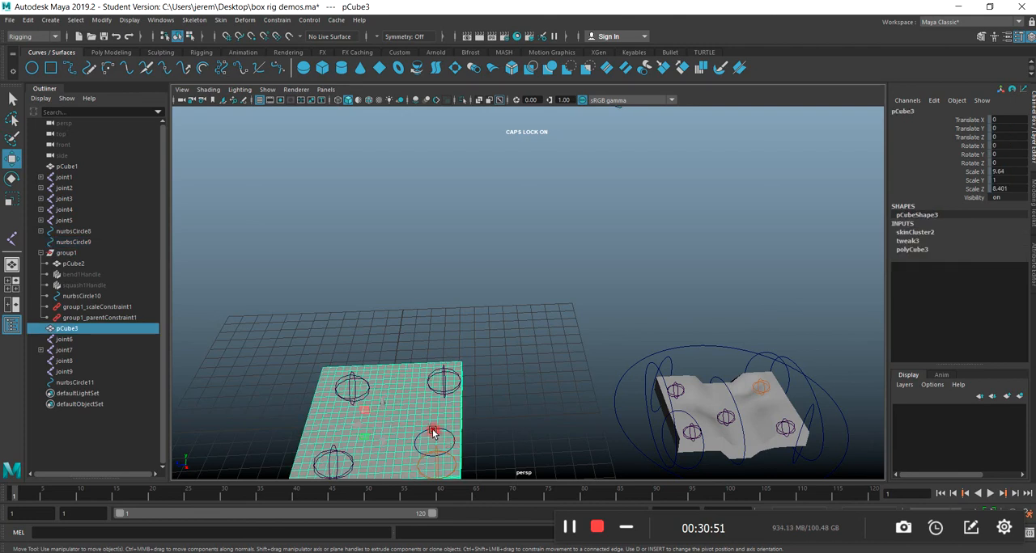
click(432, 439)
drag(432, 440, 620, 427)
scroll(385, 429, down, 2)
mouse_move(517, 359)
alt+mouse_down()
mouse_move(554, 407)
mouse_move(556, 362)
mouse_move(550, 426)
mouse_move(527, 352)
mouse_move(520, 376)
mouse_move(518, 360)
alt+mouse_up()
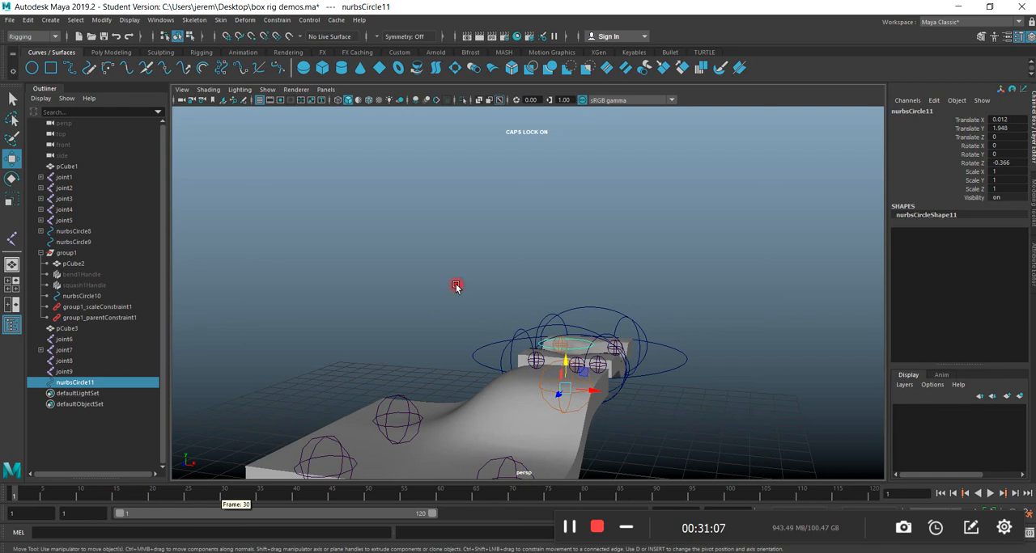